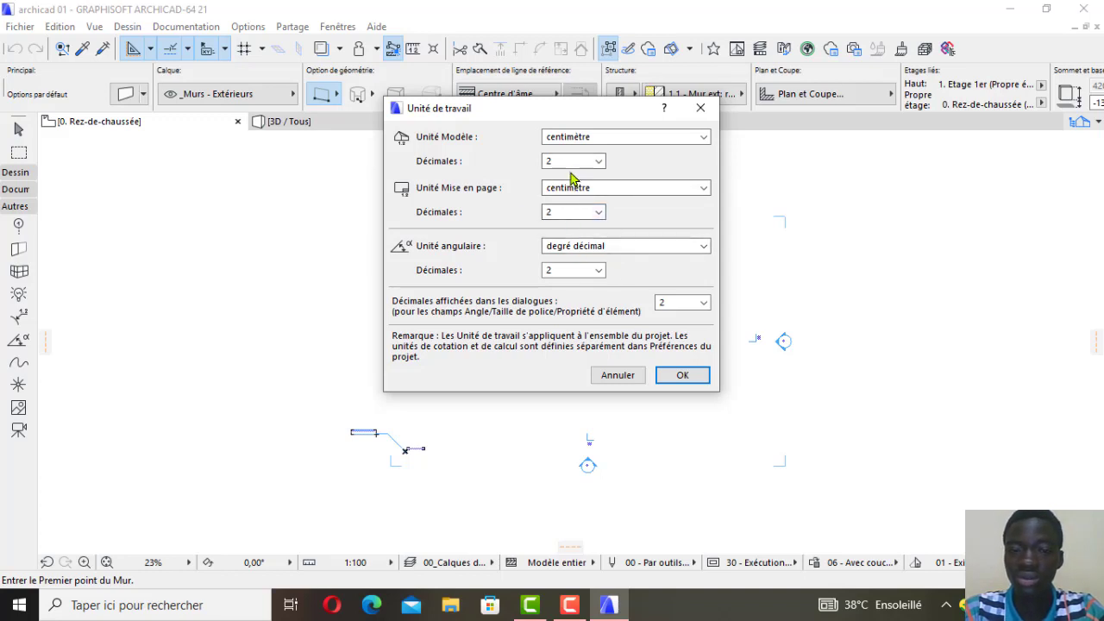
Keep centimètre as the model unit and accept the working units.
{"action": "left_click", "coordinate": [702, 137]}
{"action": "left_click", "coordinate": [703, 137]}
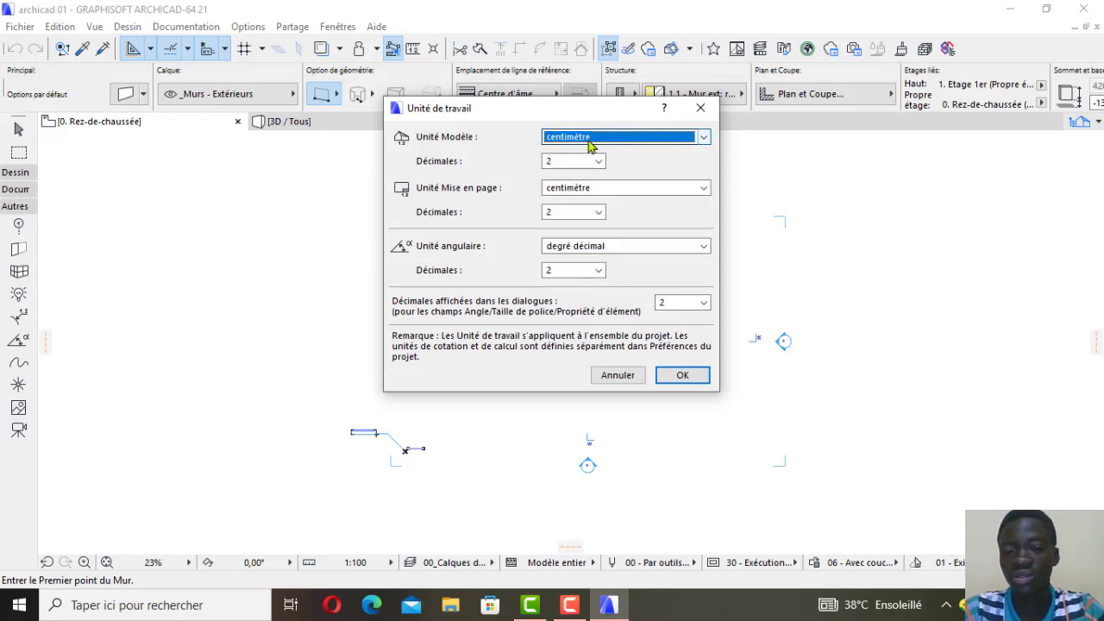
{"action": "left_click", "coordinate": [686, 373]}
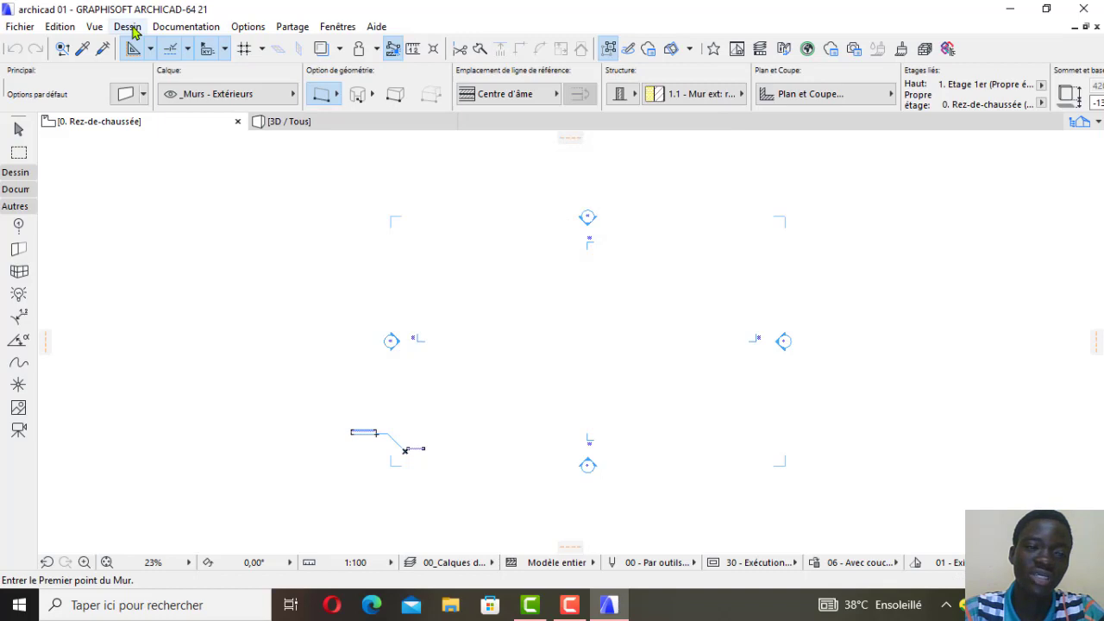
Review the names, elevations and heights in the project's storey settings.
{"action": "left_click", "coordinate": [128, 26]}
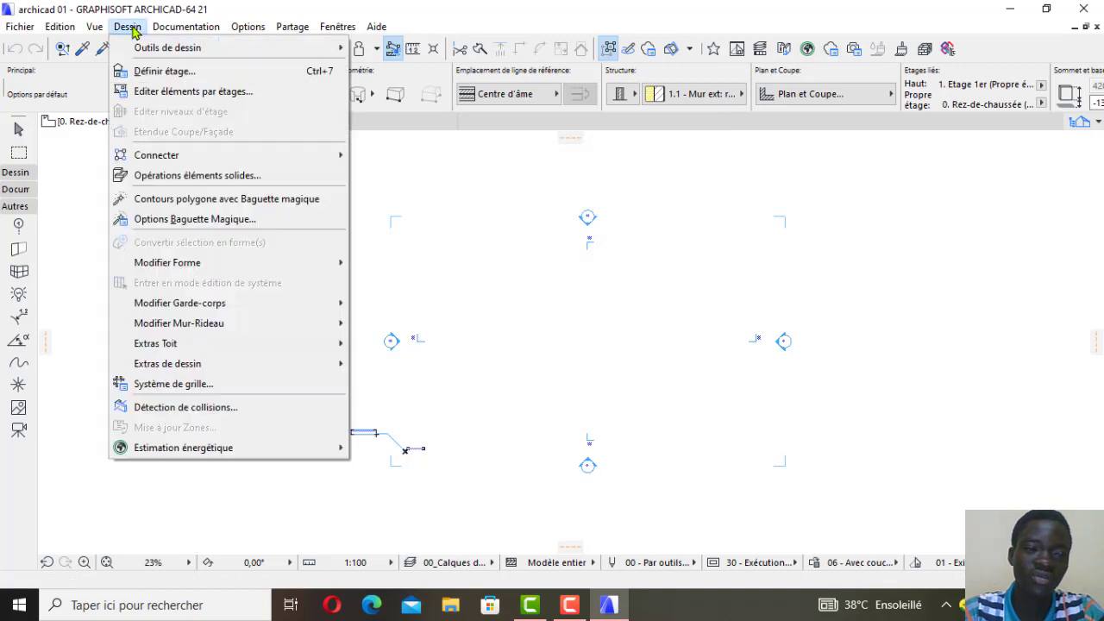
{"action": "left_click", "coordinate": [173, 72]}
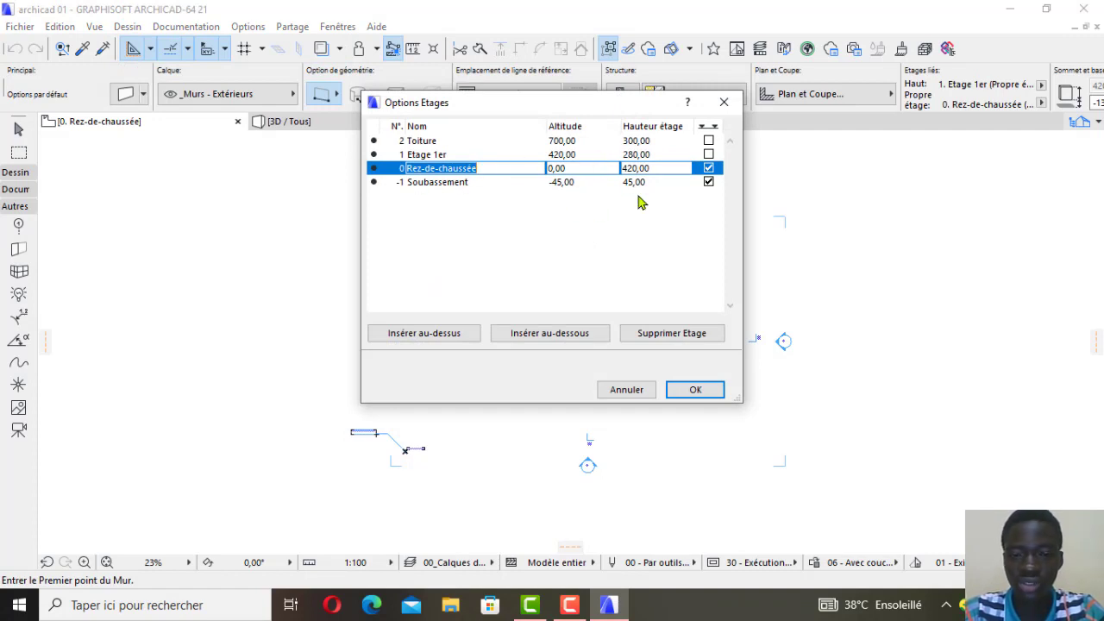
{"action": "left_click", "coordinate": [696, 390]}
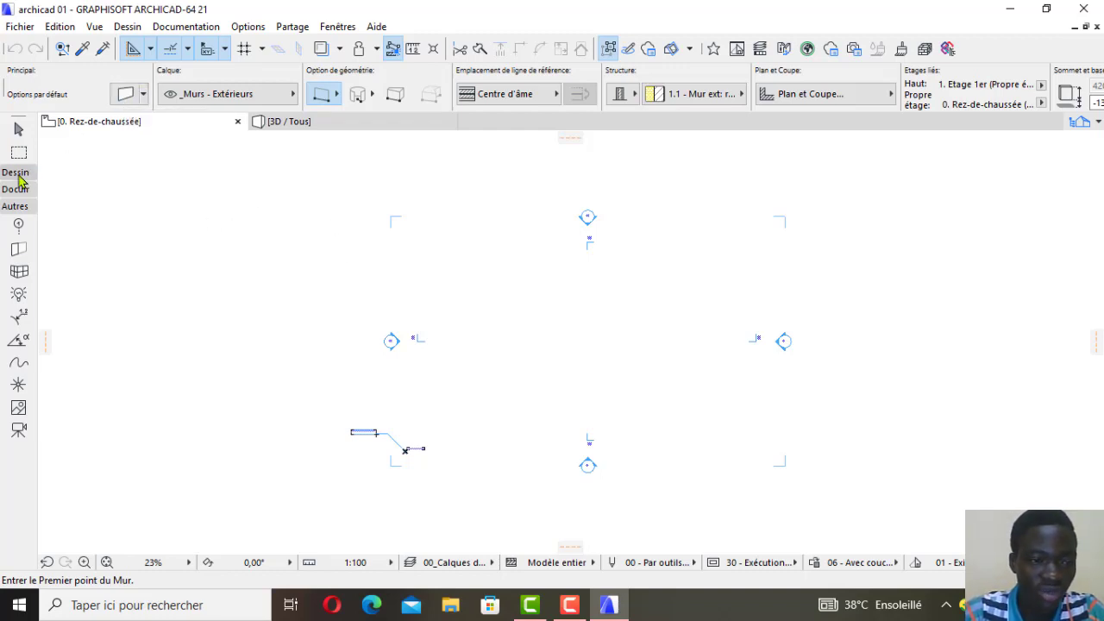
In the Wall tool's default settings, set the wall top to Non lié and the base offset to 0.
{"action": "left_click", "coordinate": [16, 173]}
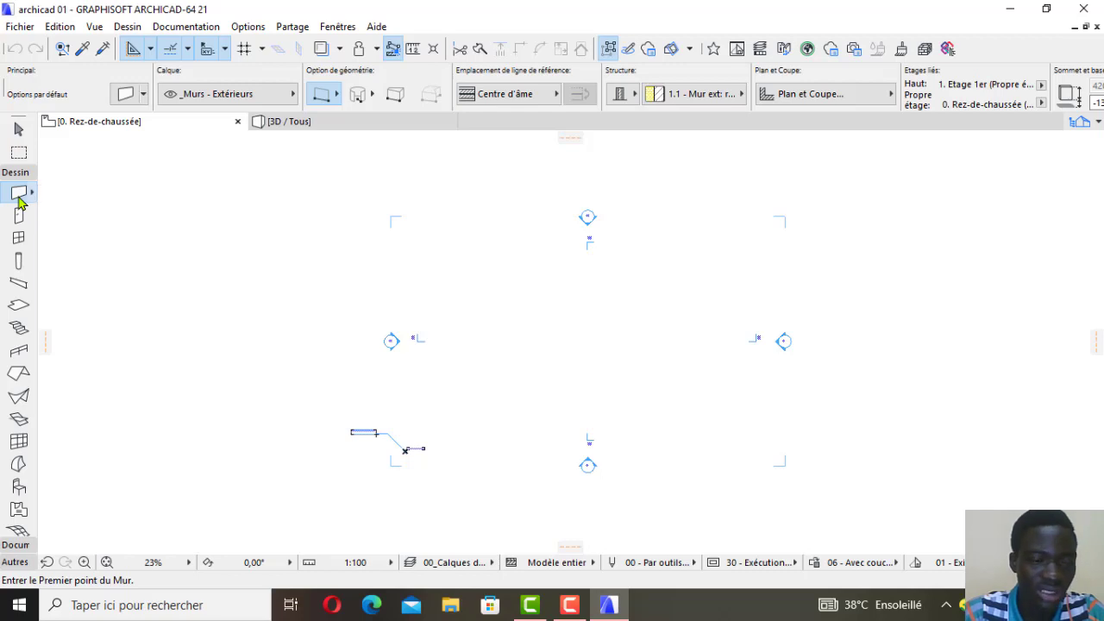
{"action": "double_click", "coordinate": [19, 202]}
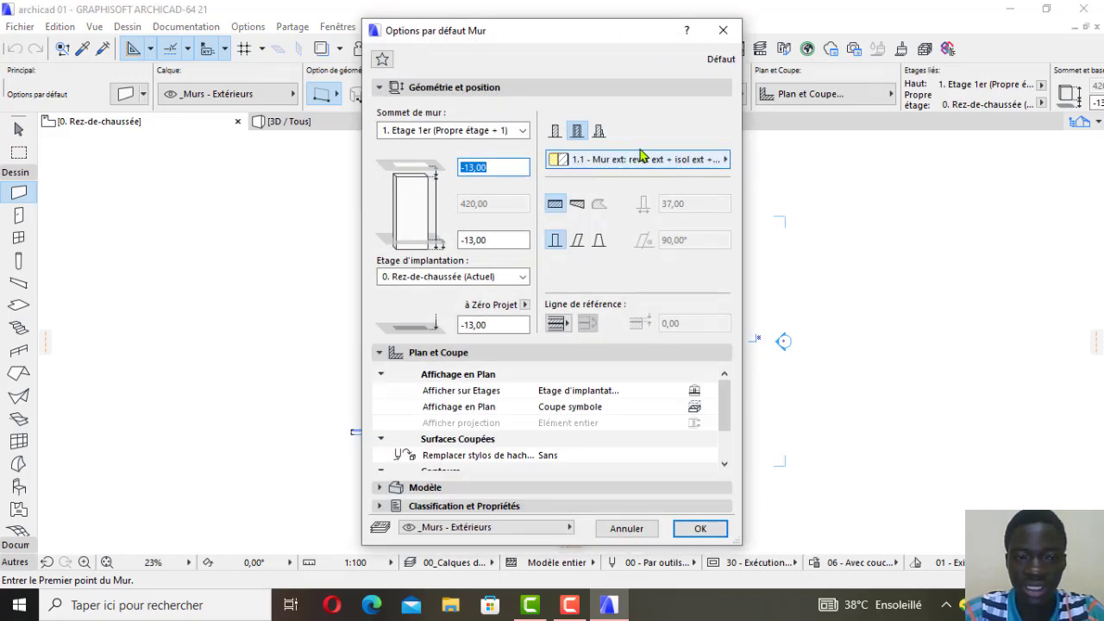
{"action": "left_click", "coordinate": [712, 38]}
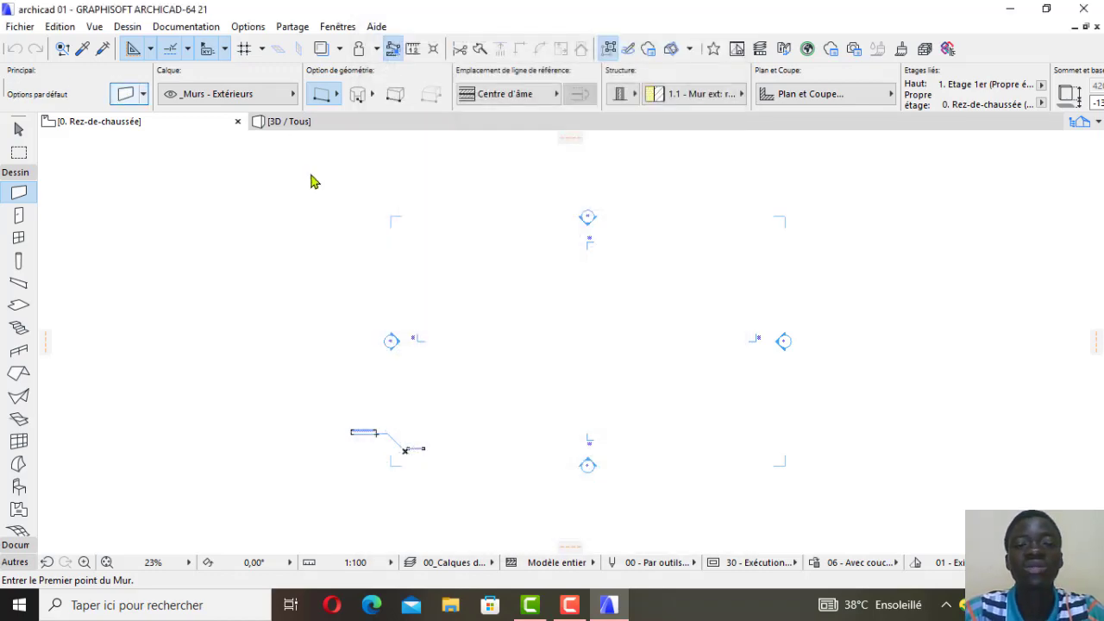
{"action": "key", "text": "ctrl+t"}
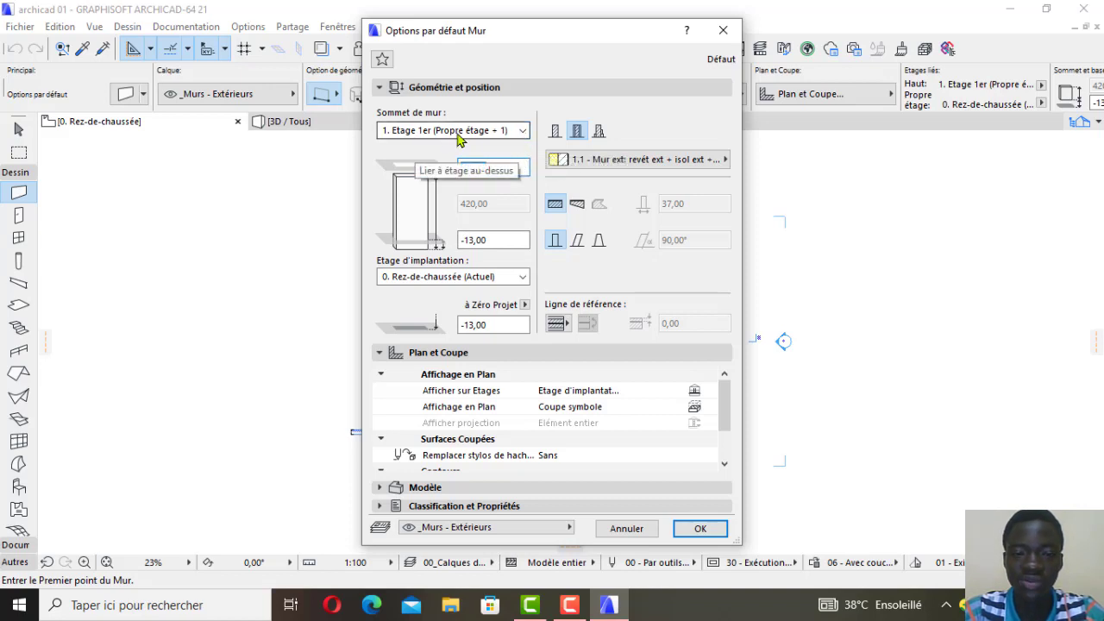
{"action": "left_click", "coordinate": [522, 130]}
{"action": "left_click", "coordinate": [397, 190]}
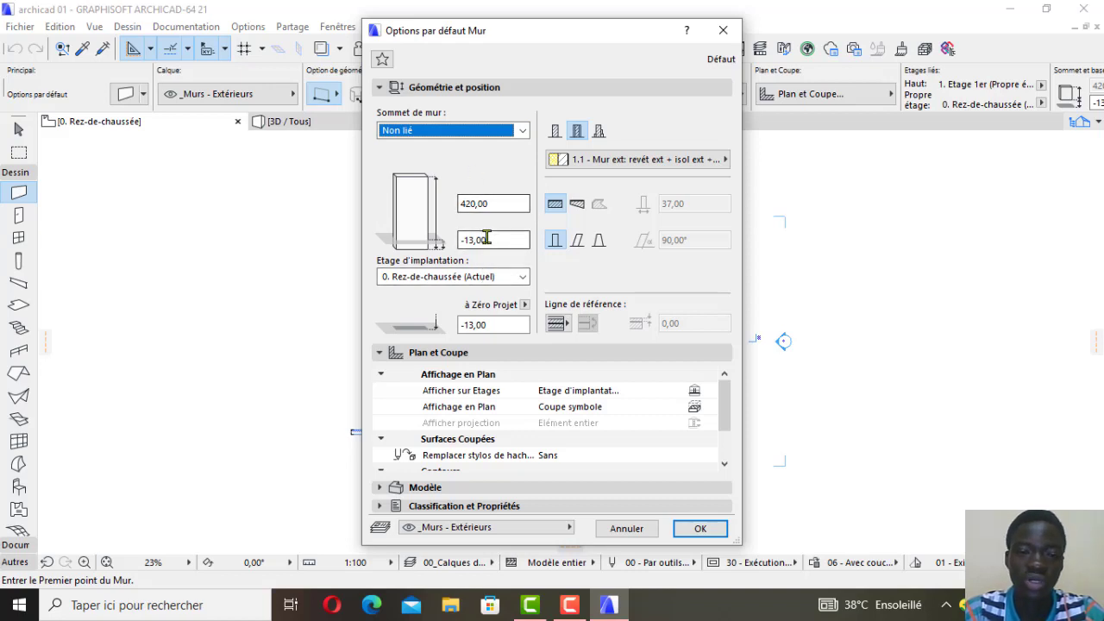
{"action": "left_click_drag", "start_coordinate": [491, 240], "coordinate": [438, 242]}
{"action": "type", "text": "0"}
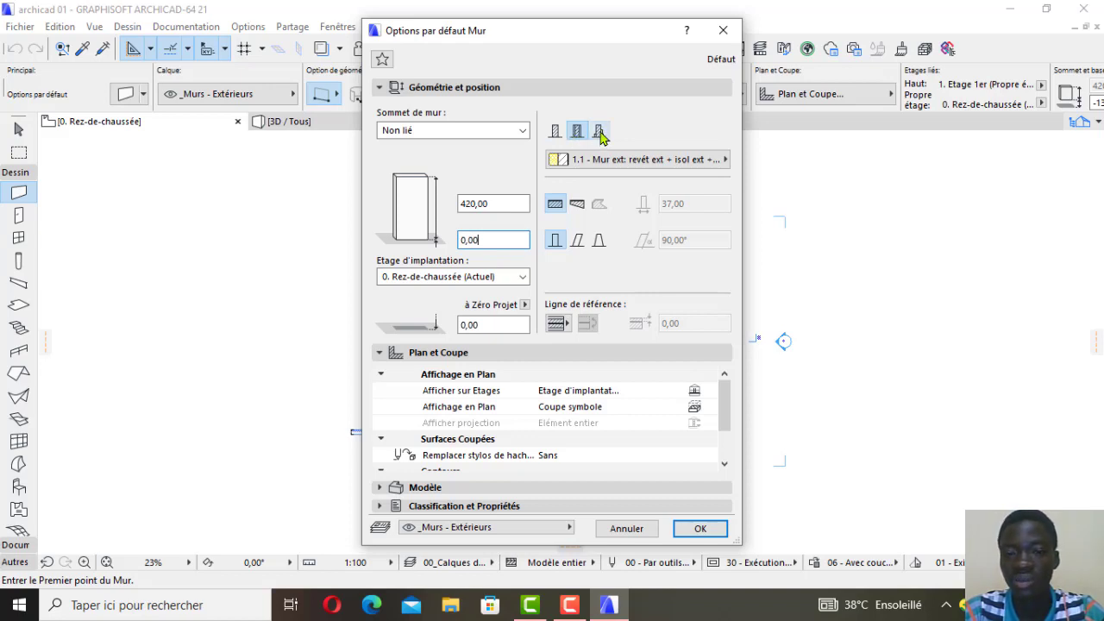
Give the default wall a basic structure in Brique - Ciment (extérieur) with a thickness of 15 cm.
{"action": "left_click", "coordinate": [555, 133]}
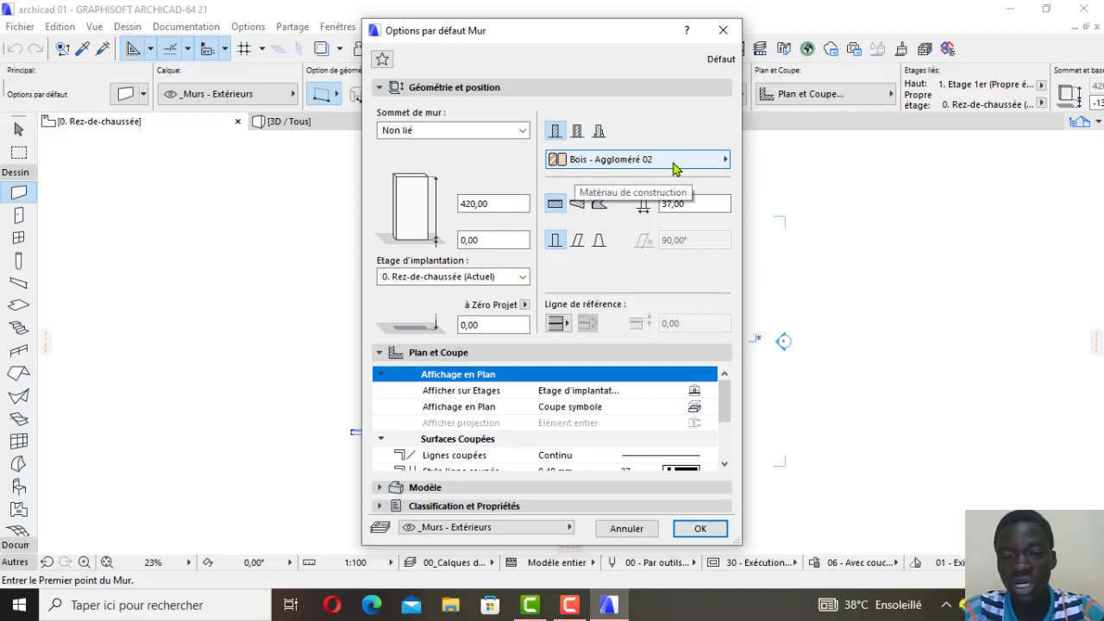
{"action": "left_click", "coordinate": [595, 161]}
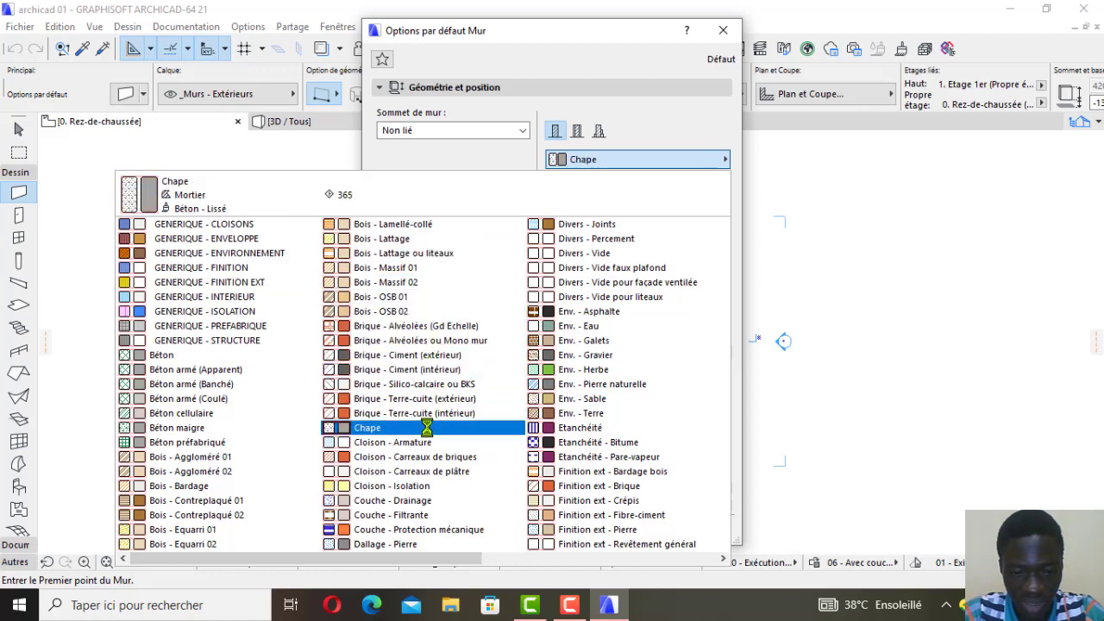
{"action": "left_click", "coordinate": [427, 354]}
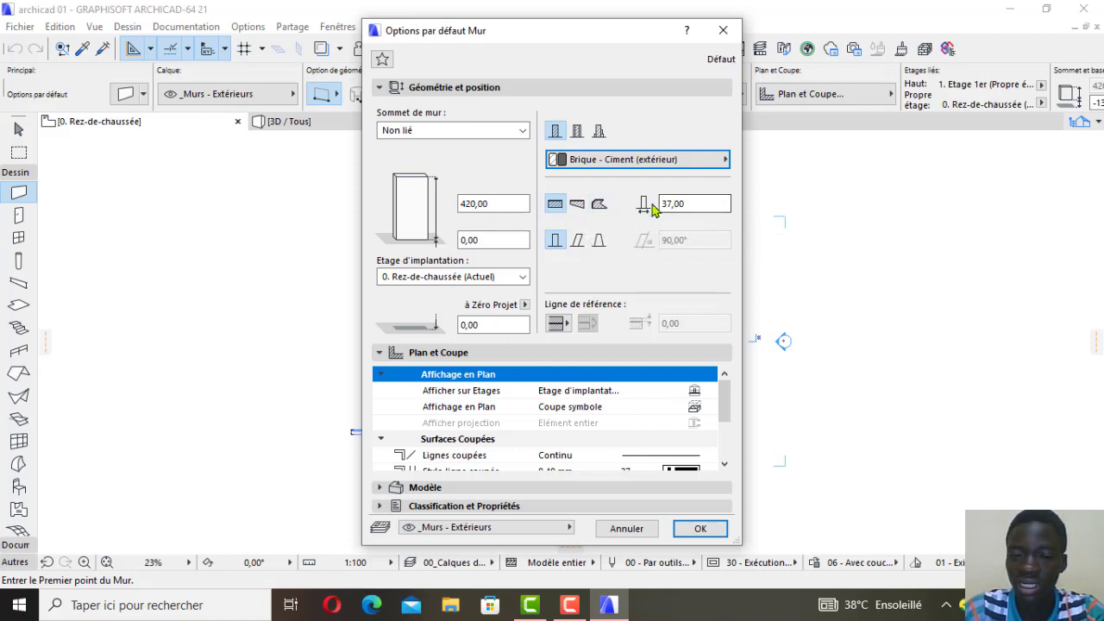
{"action": "left_click", "coordinate": [694, 203]}
{"action": "left_click_drag", "start_coordinate": [694, 203], "coordinate": [661, 204]}
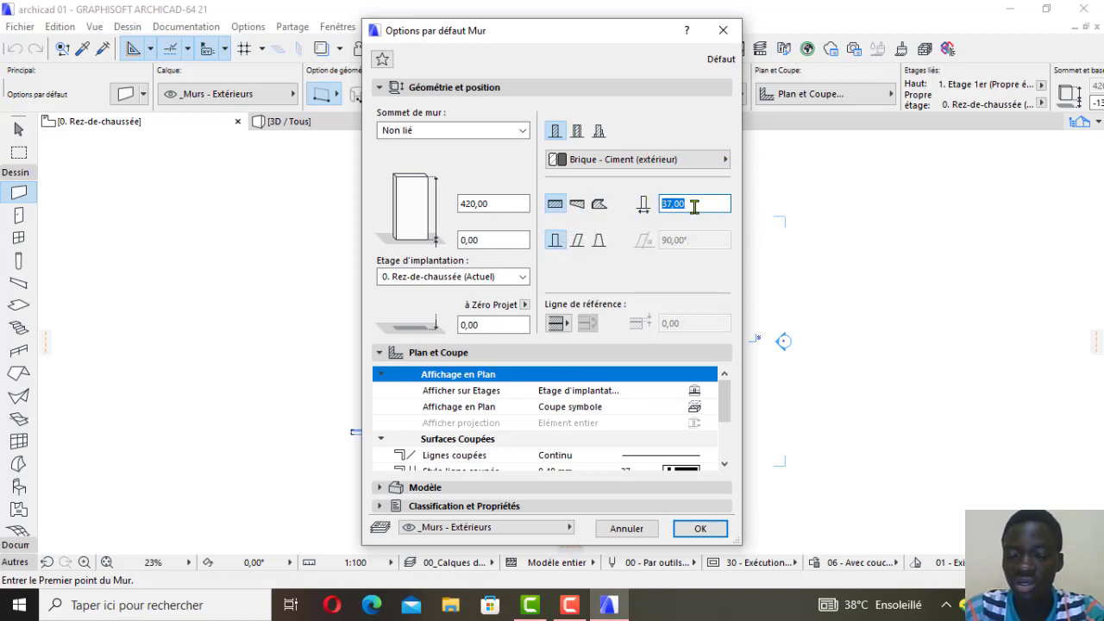
{"action": "type", "text": "15"}
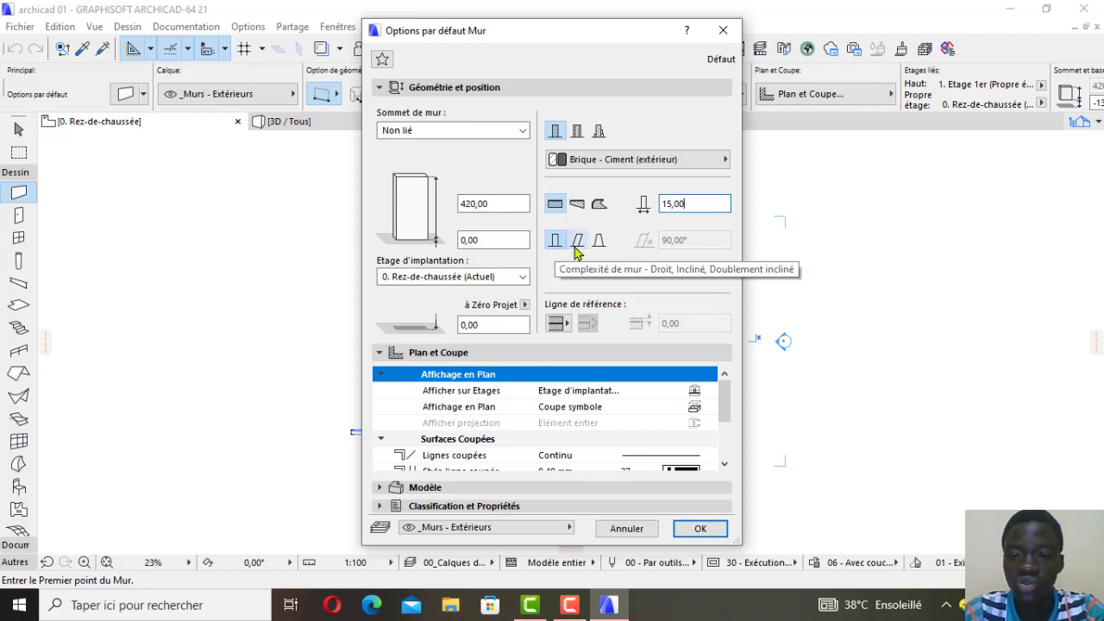
Try the inclined and doubly inclined wall complexities and return the default wall to straight.
{"action": "left_click", "coordinate": [577, 242]}
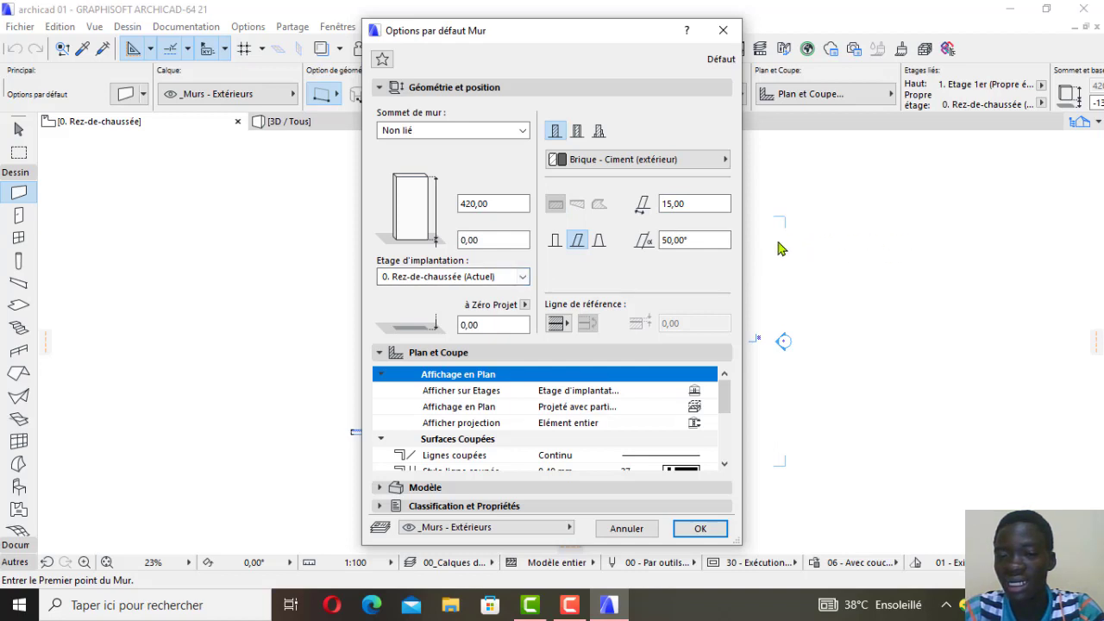
{"action": "left_click", "coordinate": [596, 246]}
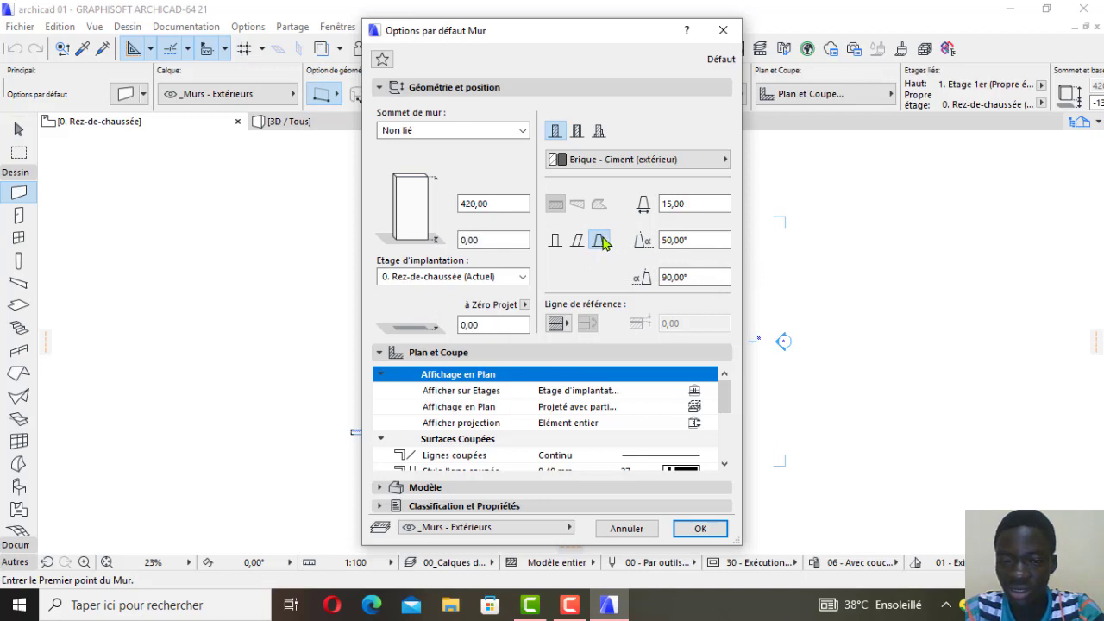
{"action": "left_click", "coordinate": [555, 244]}
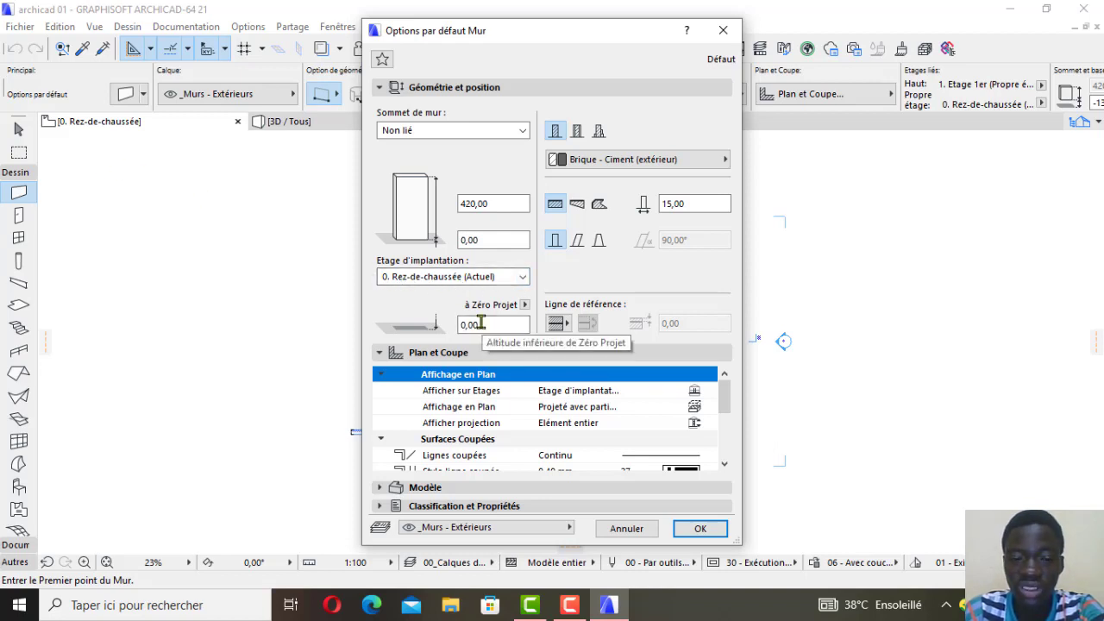
Examine the wall's reference line choices and its floor plan display, cut surface and contour settings.
{"action": "left_click", "coordinate": [556, 323]}
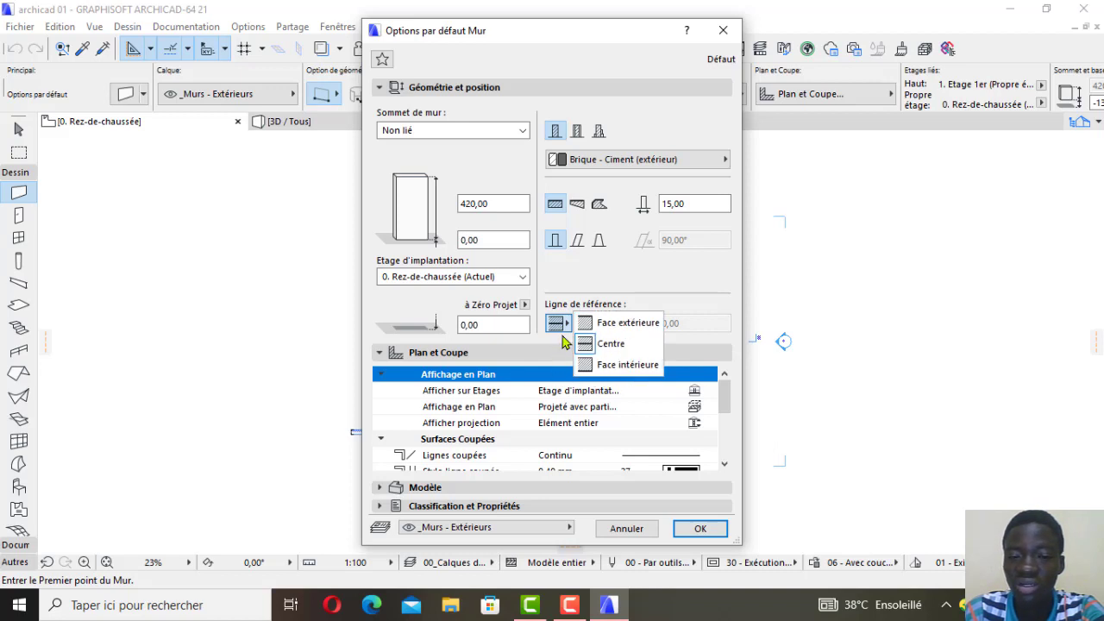
{"action": "left_click", "coordinate": [562, 336]}
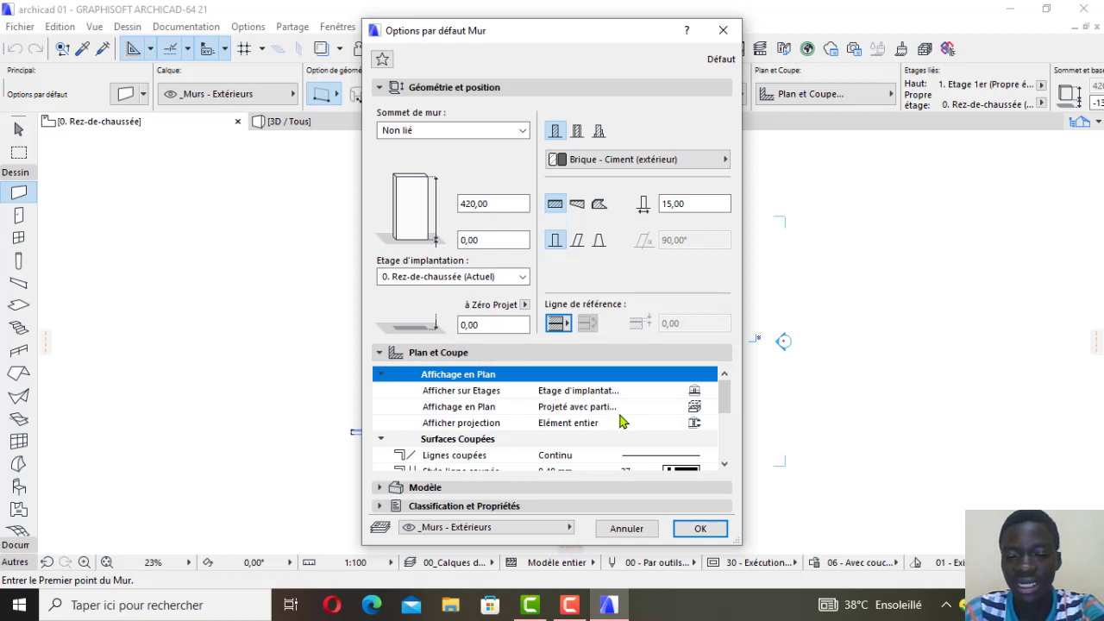
{"action": "scroll", "coordinate": [630, 435], "scroll_direction": "down", "scroll_amount": 3}
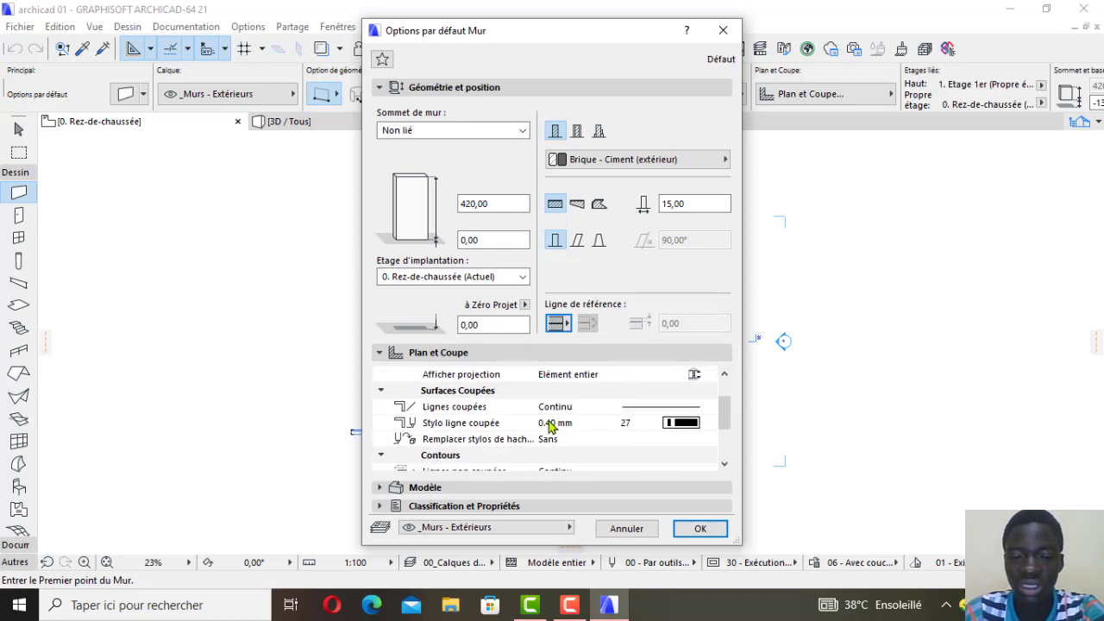
{"action": "scroll", "coordinate": [597, 421], "scroll_direction": "down", "scroll_amount": 1}
{"action": "scroll", "coordinate": [598, 421], "scroll_direction": "down", "scroll_amount": 1}
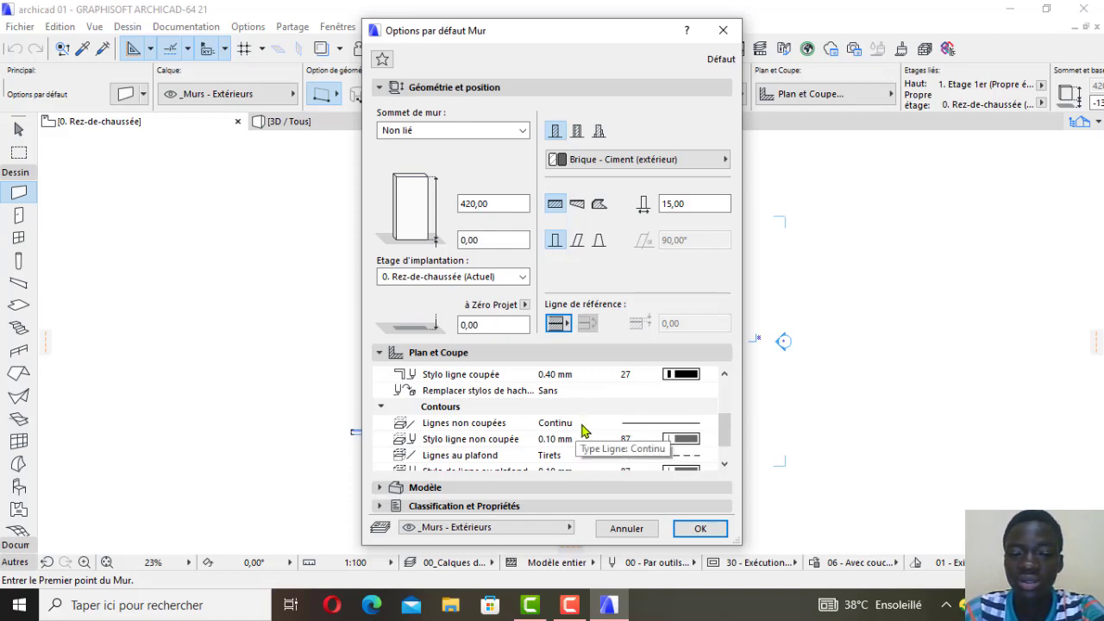
{"action": "scroll", "coordinate": [565, 440], "scroll_direction": "down", "scroll_amount": 1}
{"action": "scroll", "coordinate": [411, 421], "scroll_direction": "up", "scroll_amount": 4}
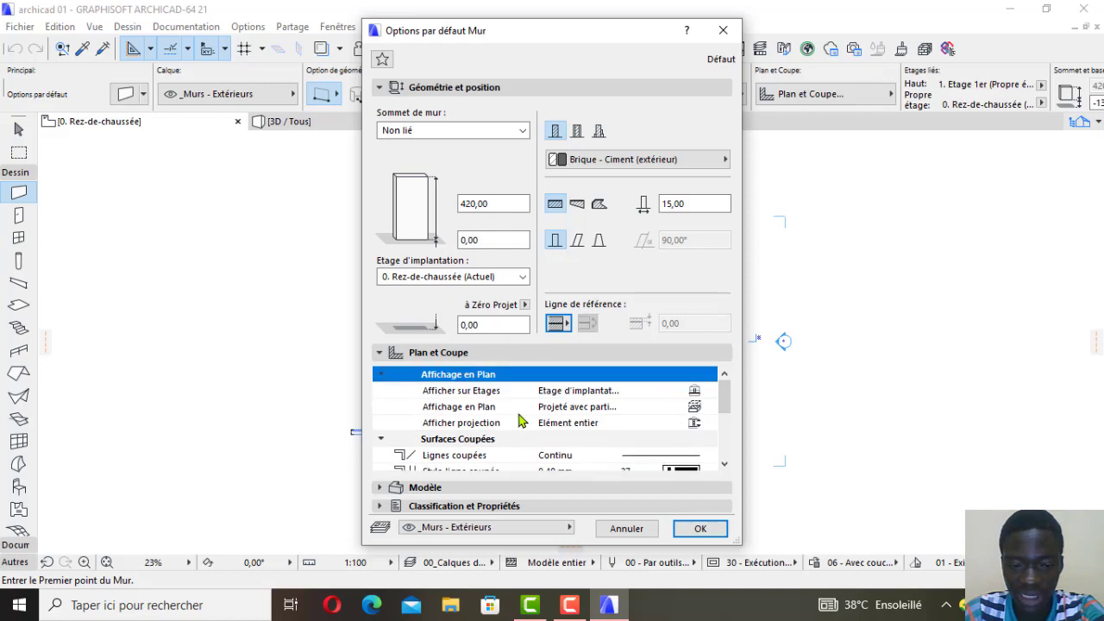
{"action": "scroll", "coordinate": [544, 399], "scroll_direction": "down", "scroll_amount": 1}
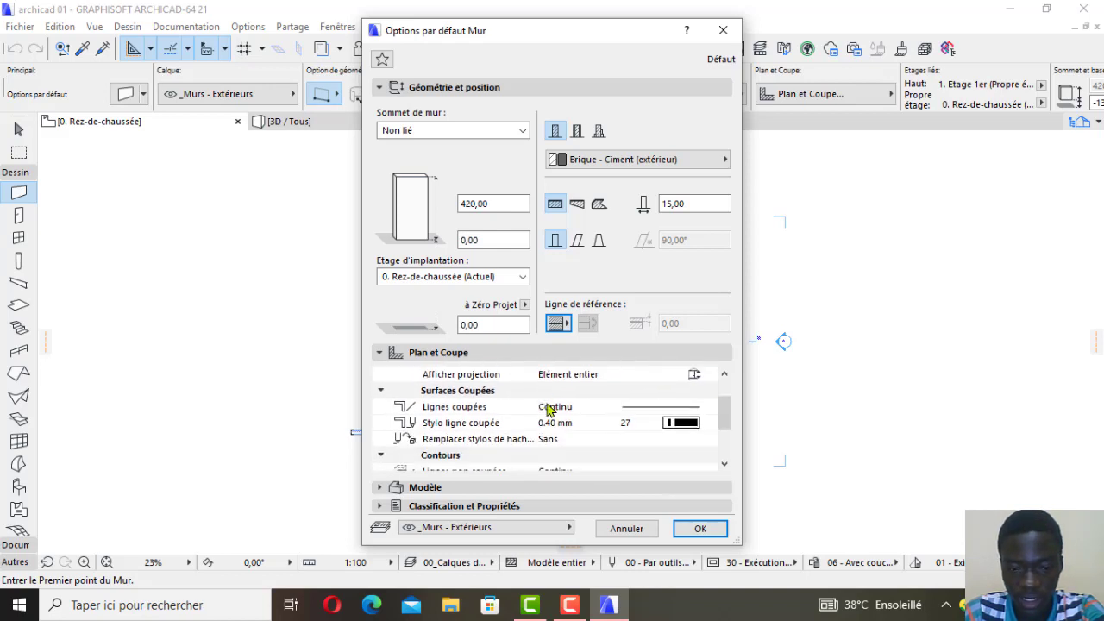
Inspect the available line types and pens for the wall's cut lines, keeping Continu and pen 27.
{"action": "left_click", "coordinate": [649, 406]}
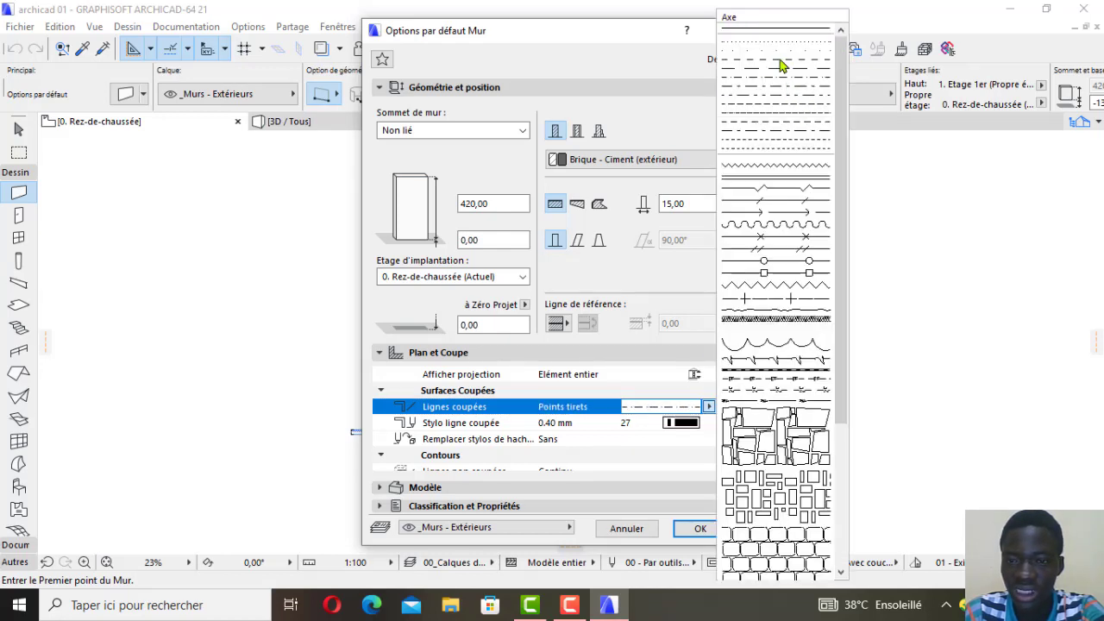
{"action": "left_click", "coordinate": [590, 410]}
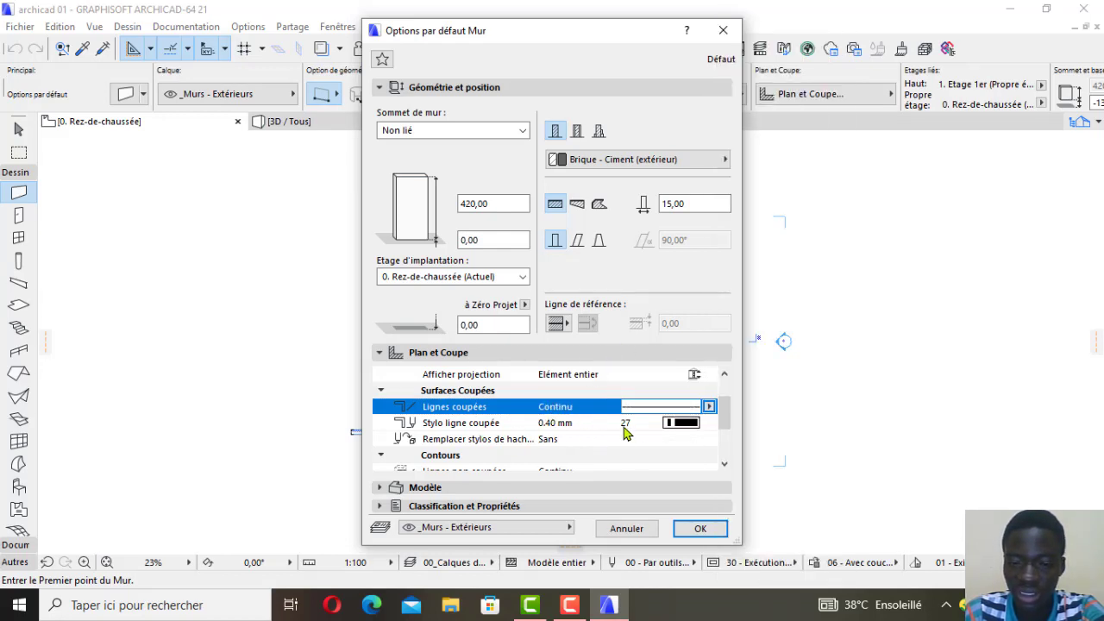
{"action": "left_click", "coordinate": [680, 427]}
{"action": "left_click", "coordinate": [709, 422]}
{"action": "left_click", "coordinate": [709, 423]}
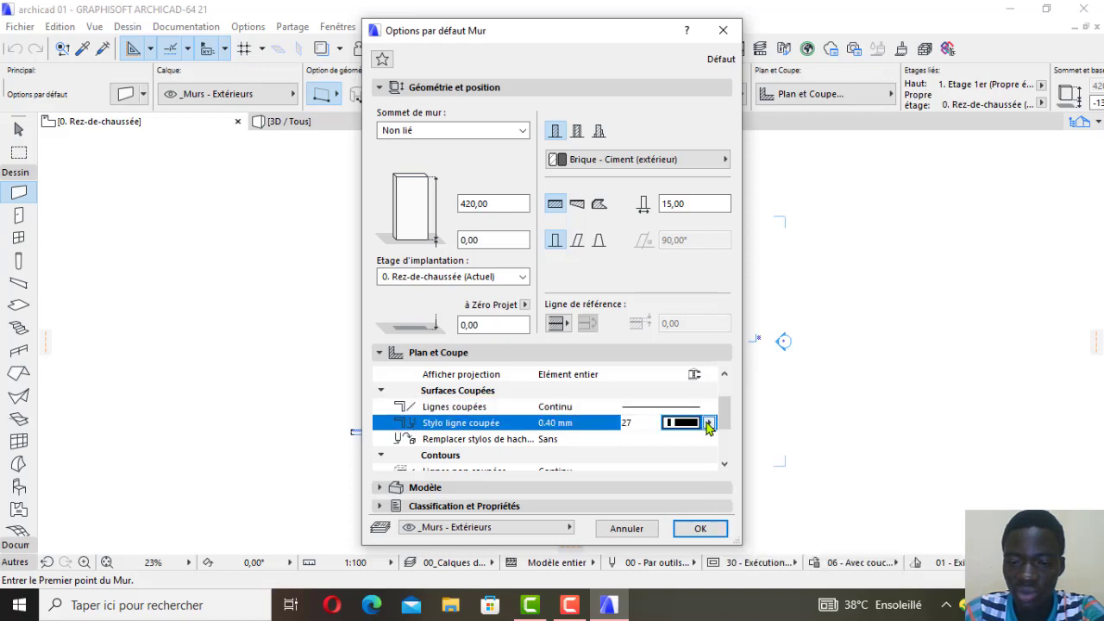
{"action": "left_click", "coordinate": [709, 423]}
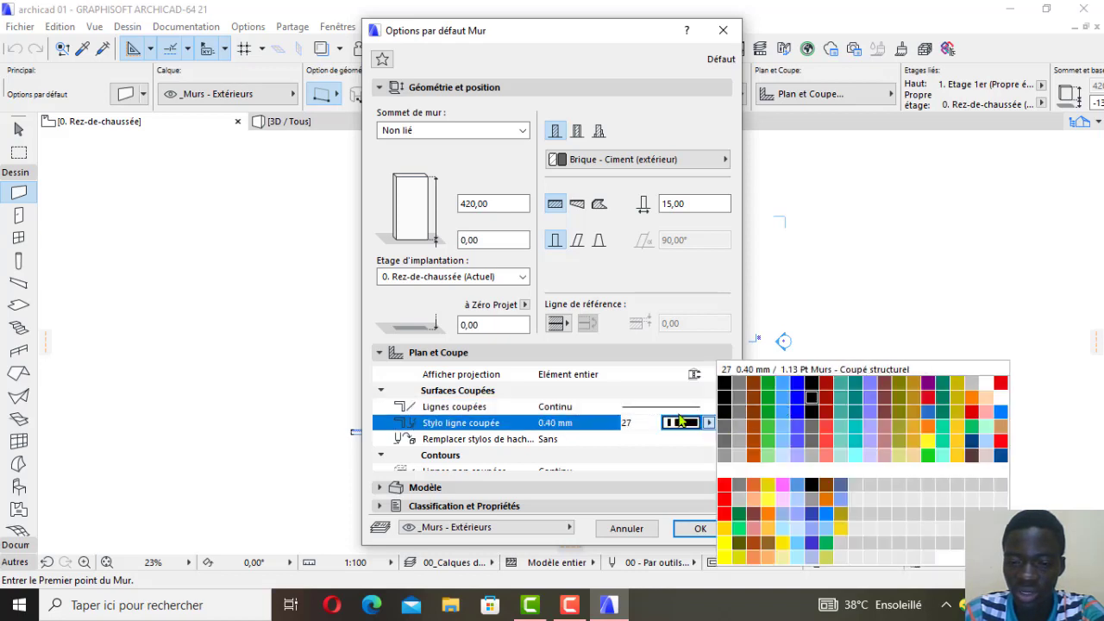
{"action": "left_click", "coordinate": [684, 425]}
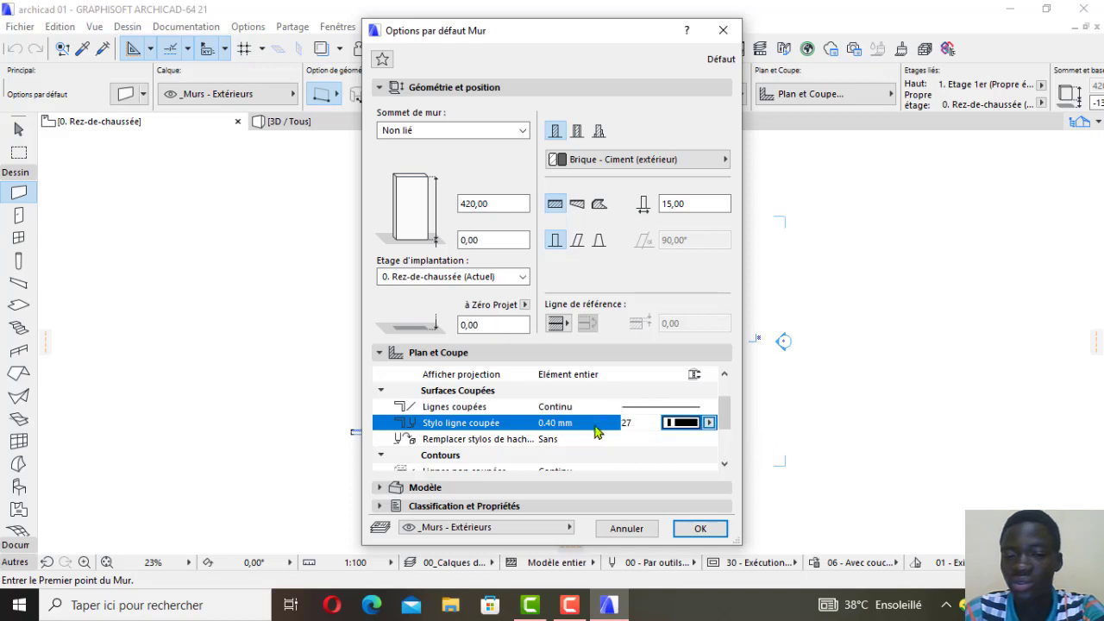
{"action": "scroll", "coordinate": [573, 434], "scroll_direction": "down", "scroll_amount": 2}
{"action": "scroll", "coordinate": [552, 435], "scroll_direction": "up", "scroll_amount": 5}
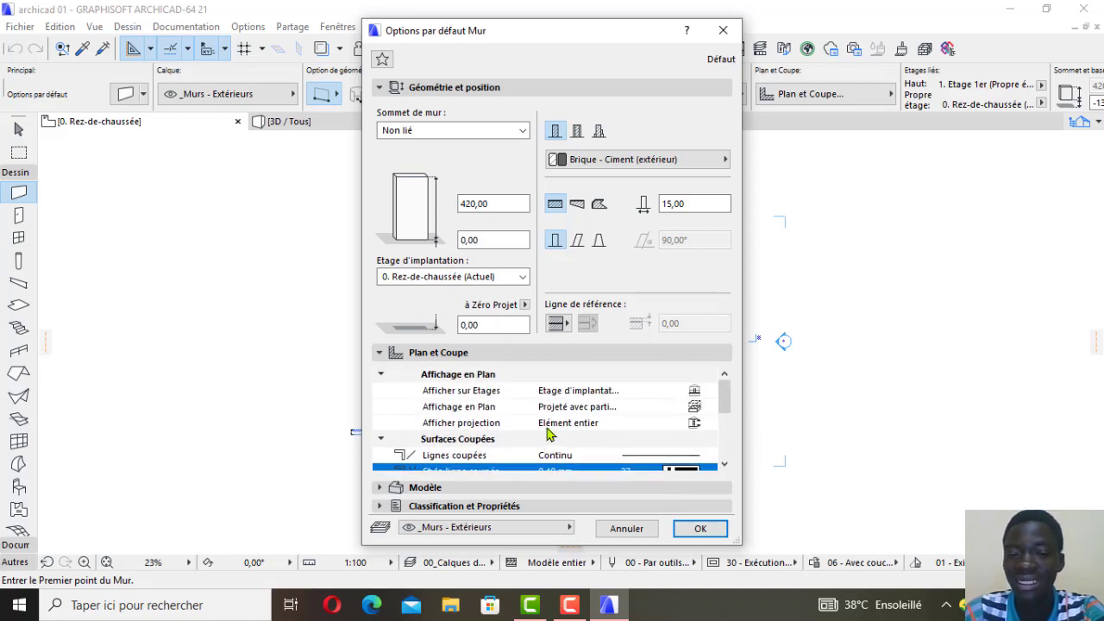
{"action": "scroll", "coordinate": [550, 435], "scroll_direction": "down", "scroll_amount": 2}
{"action": "scroll", "coordinate": [554, 446], "scroll_direction": "up", "scroll_amount": 2}
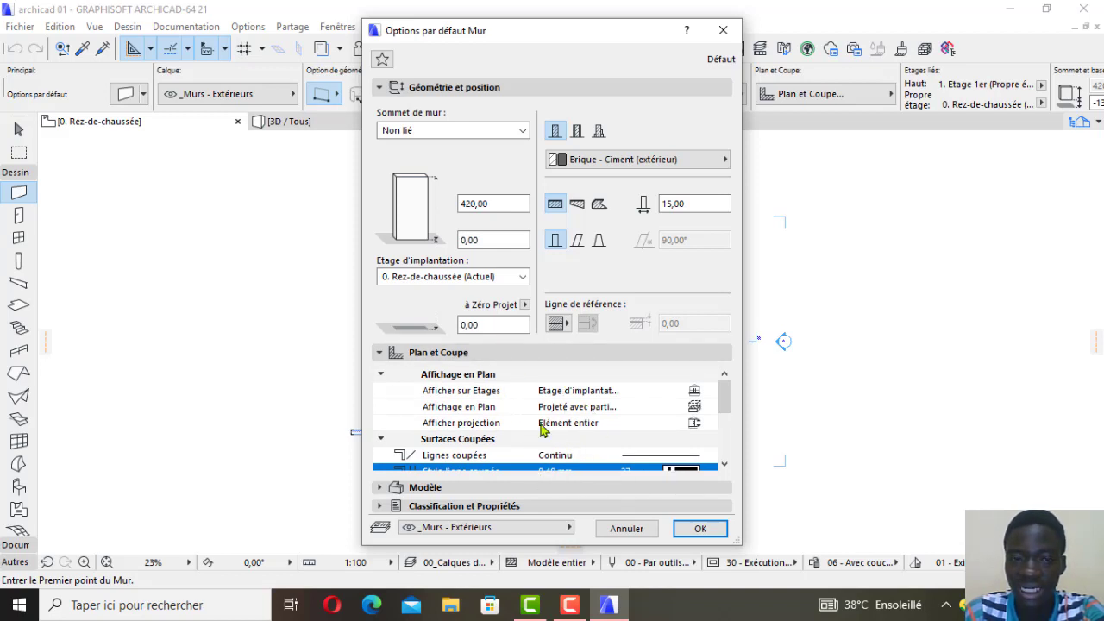
{"action": "scroll", "coordinate": [574, 427], "scroll_direction": "down", "scroll_amount": 1}
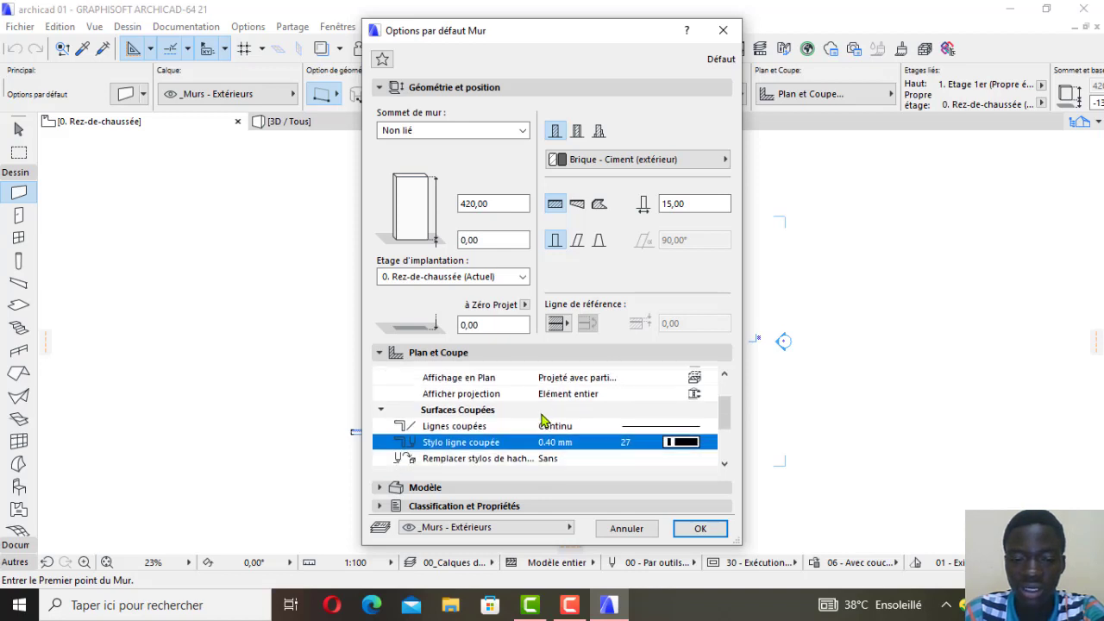
Try the surface override for the wall's first face and browse the available surfaces, leaving the override off.
{"action": "left_click", "coordinate": [480, 488]}
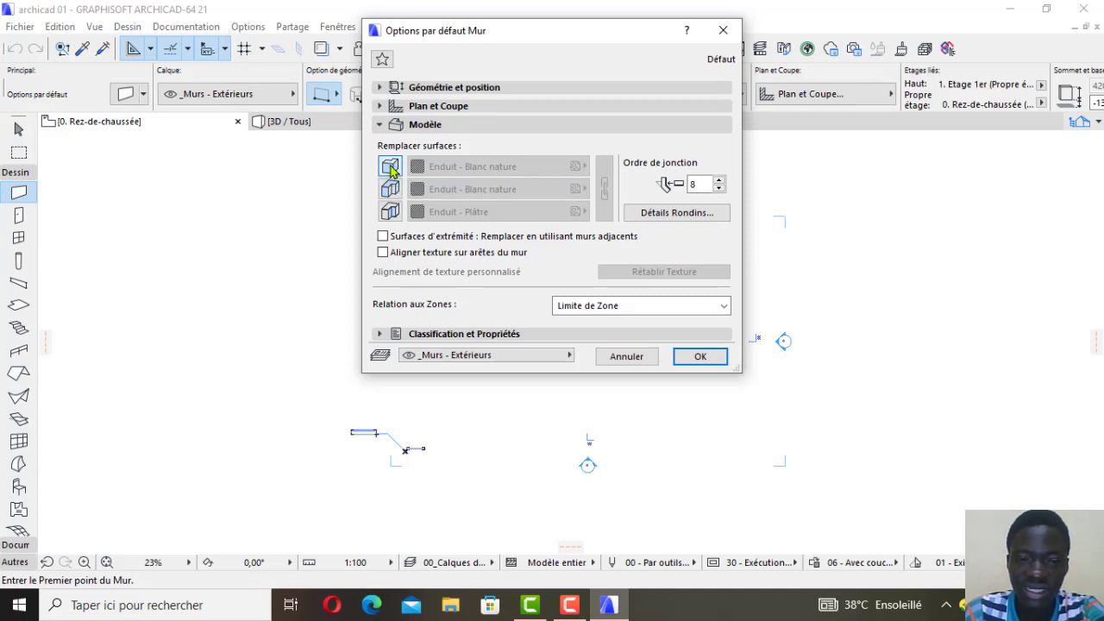
{"action": "left_click", "coordinate": [391, 168]}
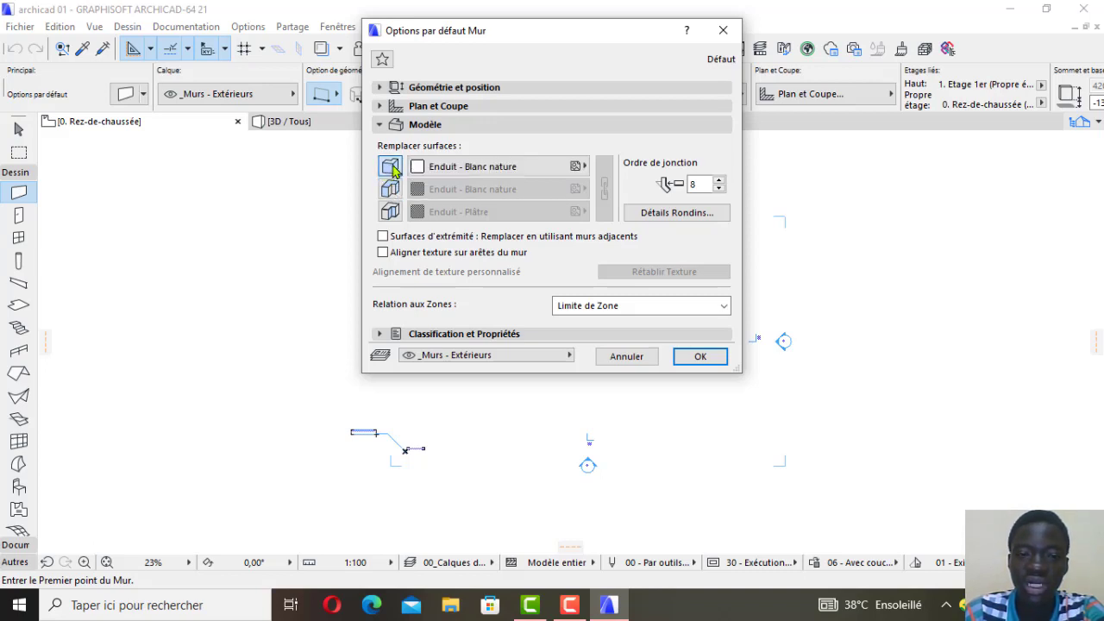
{"action": "left_click", "coordinate": [474, 168]}
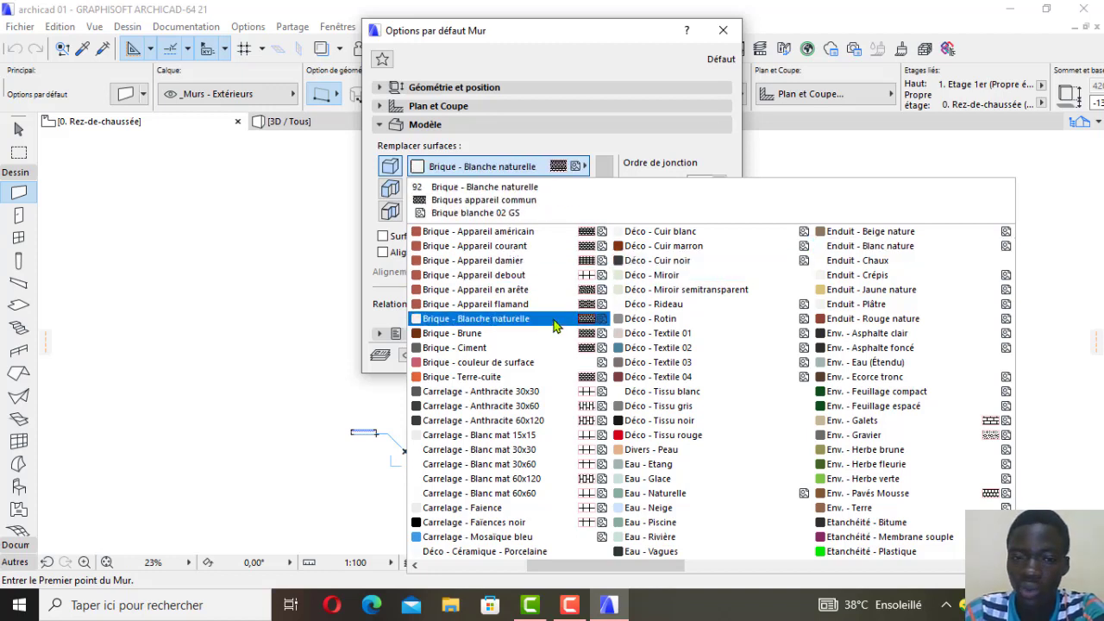
{"action": "left_click", "coordinate": [391, 166]}
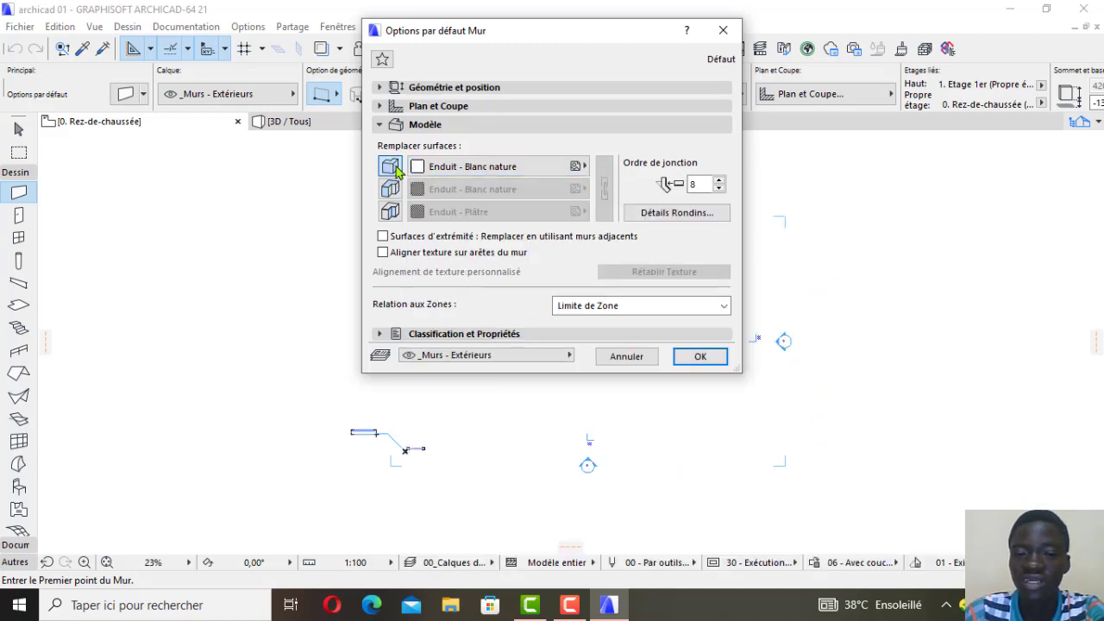
{"action": "left_click", "coordinate": [391, 166]}
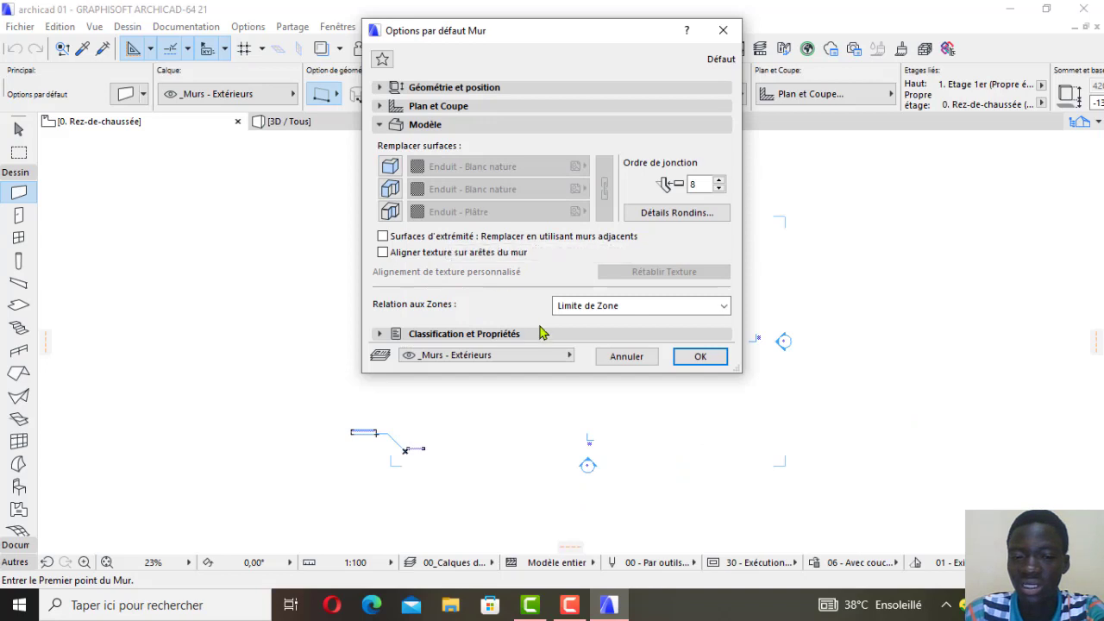
Examine the wall's classification and properties and the log wall details with logs enabled, discarding the log settings.
{"action": "left_click", "coordinate": [599, 335]}
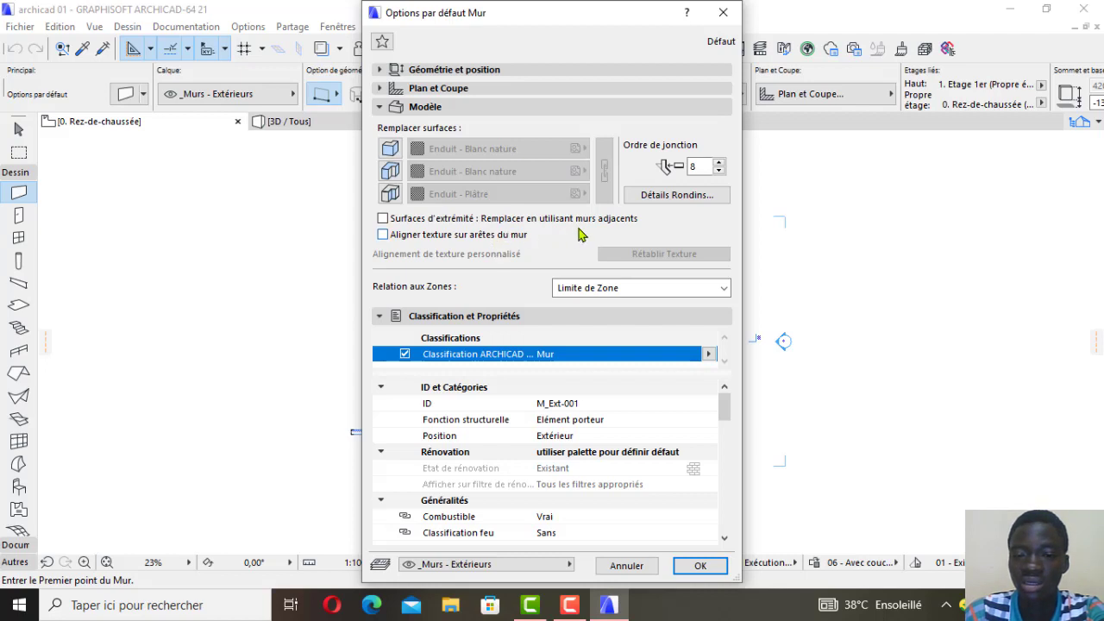
{"action": "left_click", "coordinate": [667, 195]}
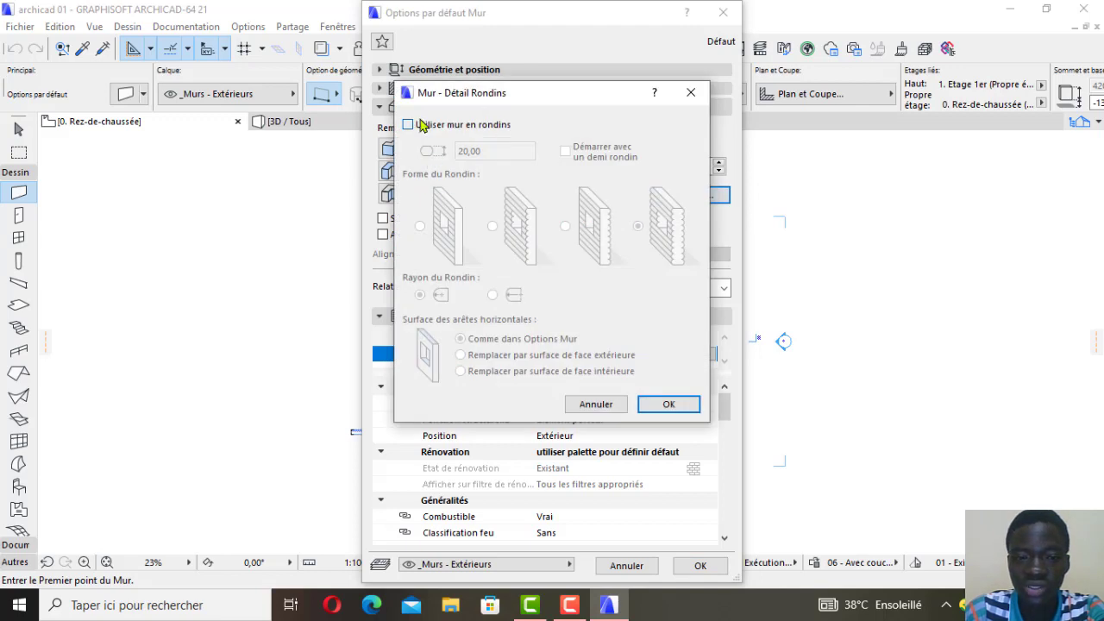
{"action": "left_click", "coordinate": [423, 125]}
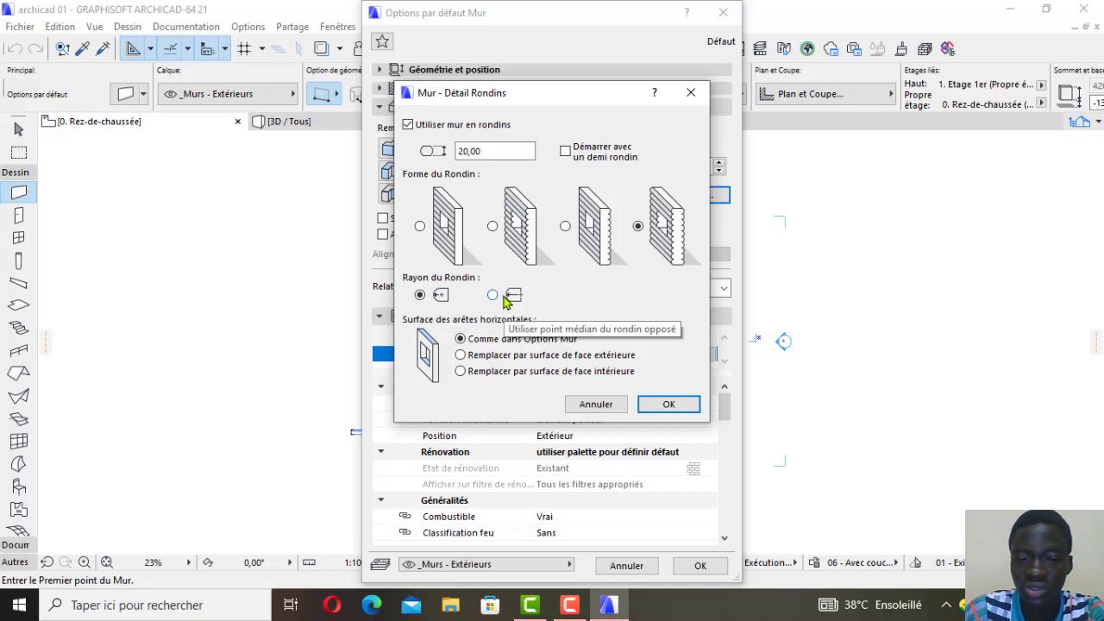
{"action": "left_click", "coordinate": [691, 93]}
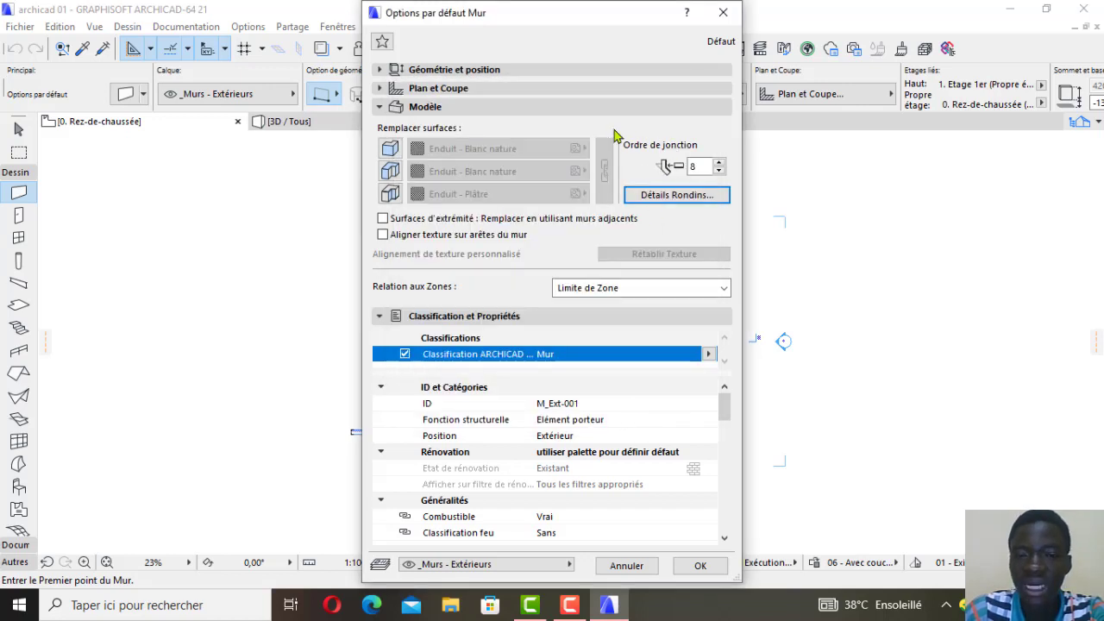
Review the wall's geometry and position settings and accept the default wall settings.
{"action": "left_click", "coordinate": [513, 71]}
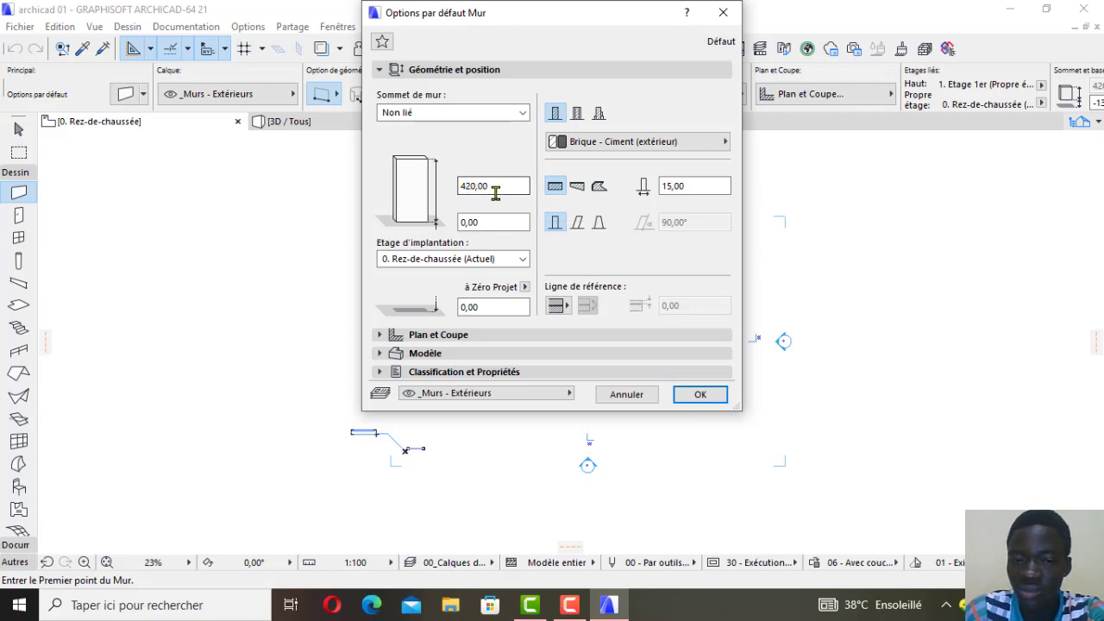
{"action": "left_click", "coordinate": [692, 397]}
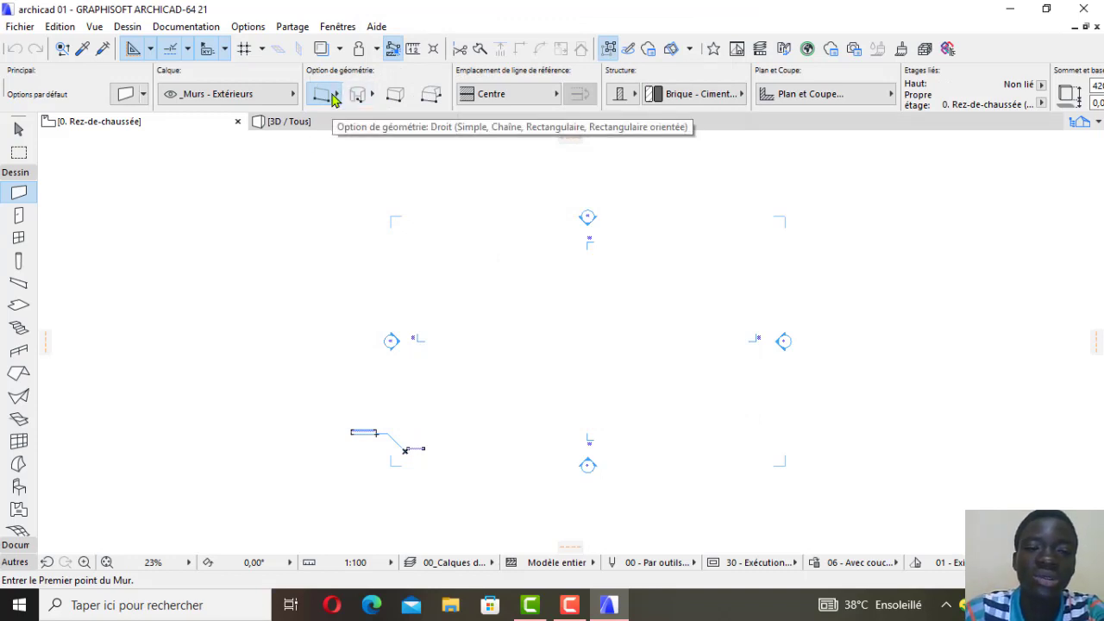
Examine the available layers and the straight wall geometry variants, keeping the _Murs - Extérieurs layer and the current geometry.
{"action": "left_click", "coordinate": [222, 95]}
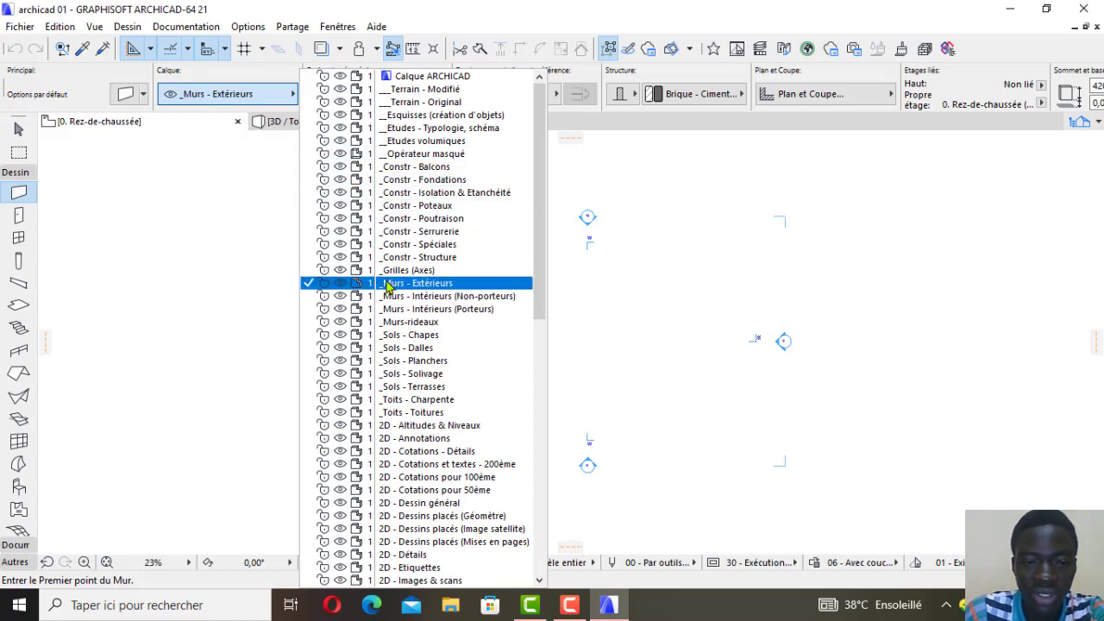
{"action": "left_click", "coordinate": [230, 208]}
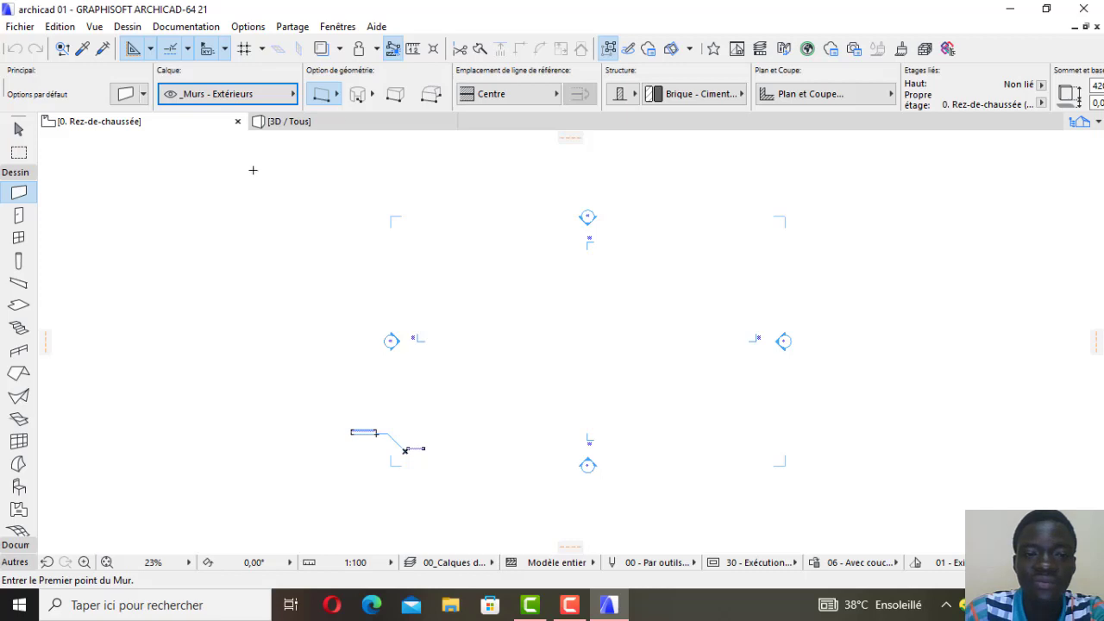
{"action": "left_click", "coordinate": [337, 98]}
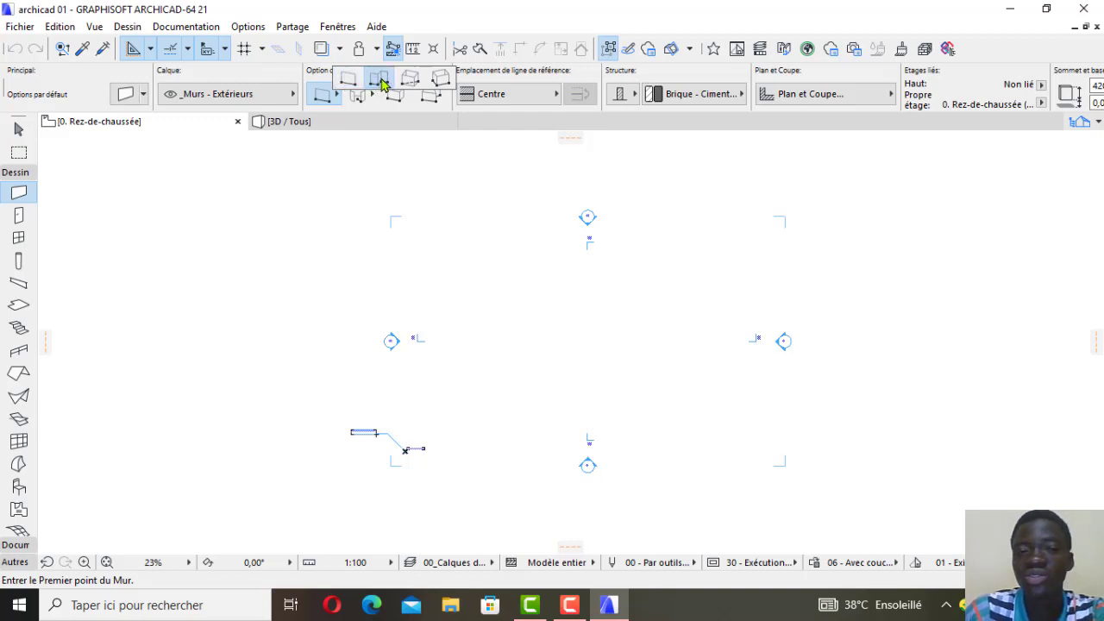
{"action": "left_click", "coordinate": [362, 188]}
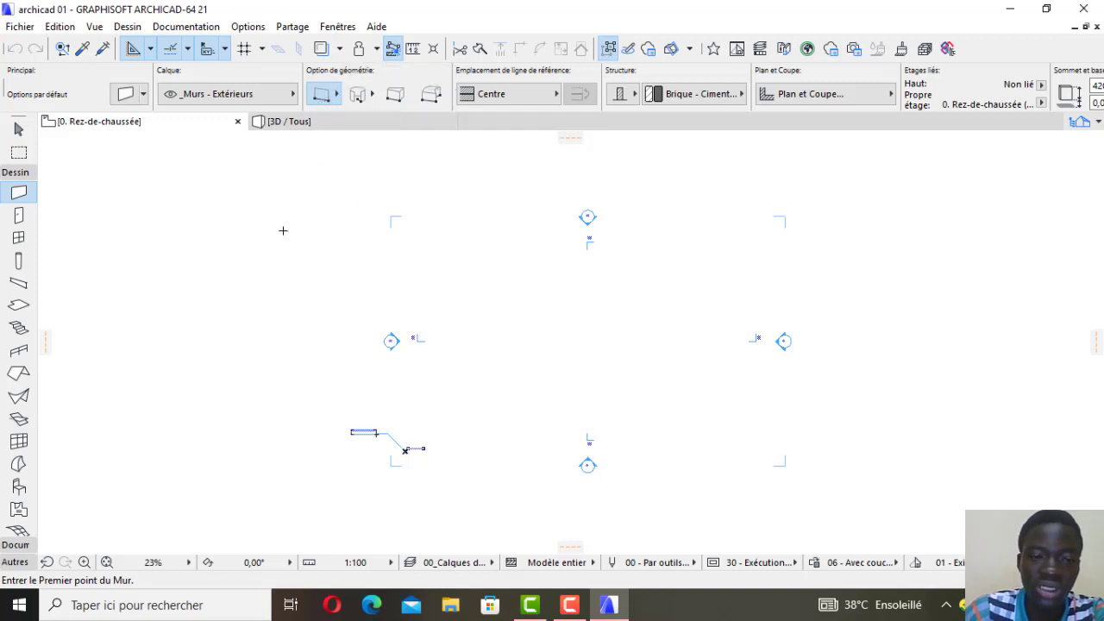
{"action": "left_click", "coordinate": [479, 240]}
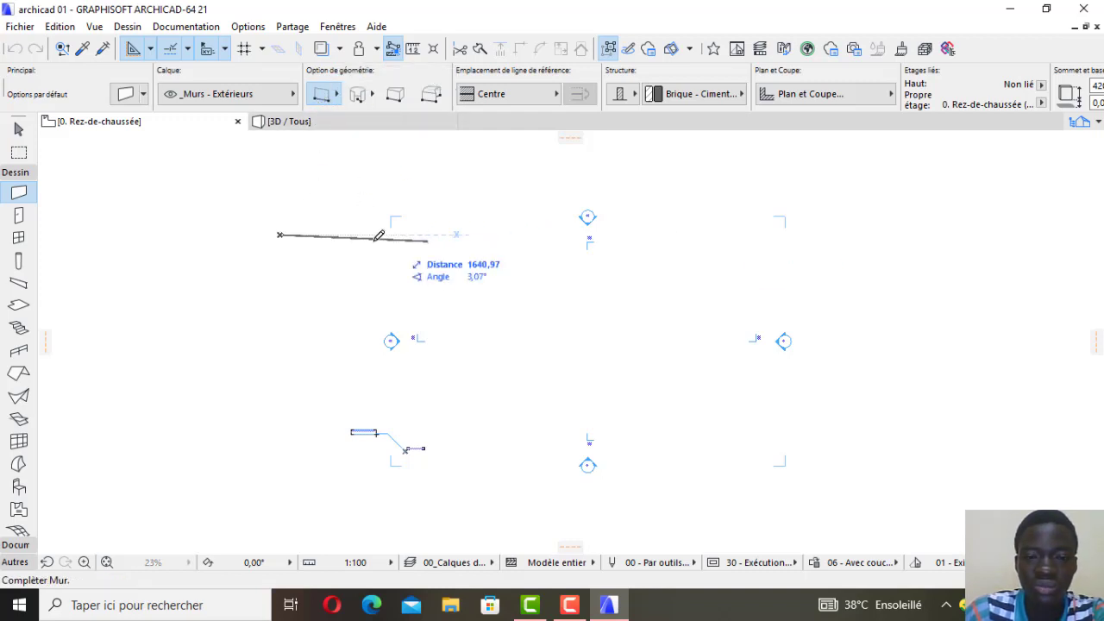
{"action": "scroll", "coordinate": [534, 233], "scroll_direction": "up", "scroll_amount": 3}
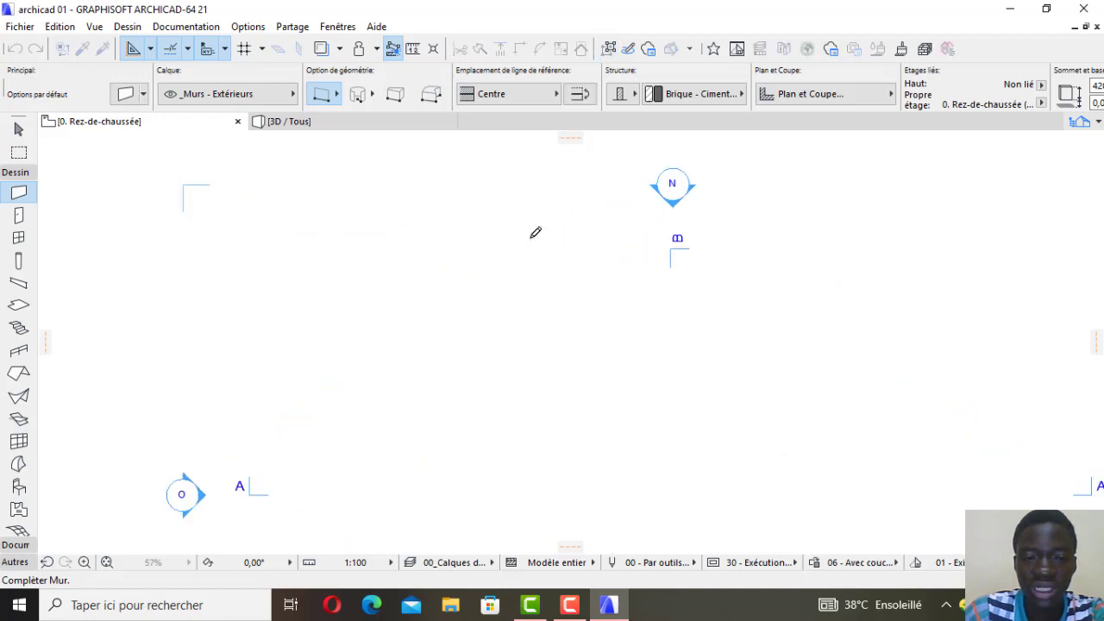
{"action": "scroll", "coordinate": [569, 220], "scroll_direction": "down", "scroll_amount": 2}
{"action": "scroll", "coordinate": [497, 209], "scroll_direction": "up", "scroll_amount": 3}
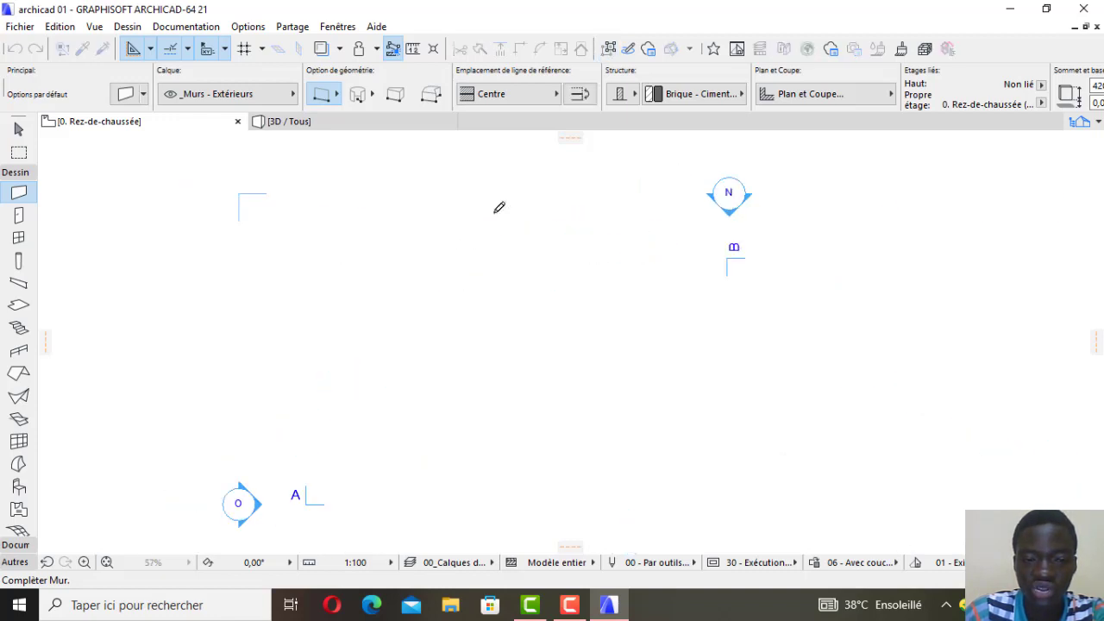
{"action": "scroll", "coordinate": [498, 210], "scroll_direction": "down", "scroll_amount": 1}
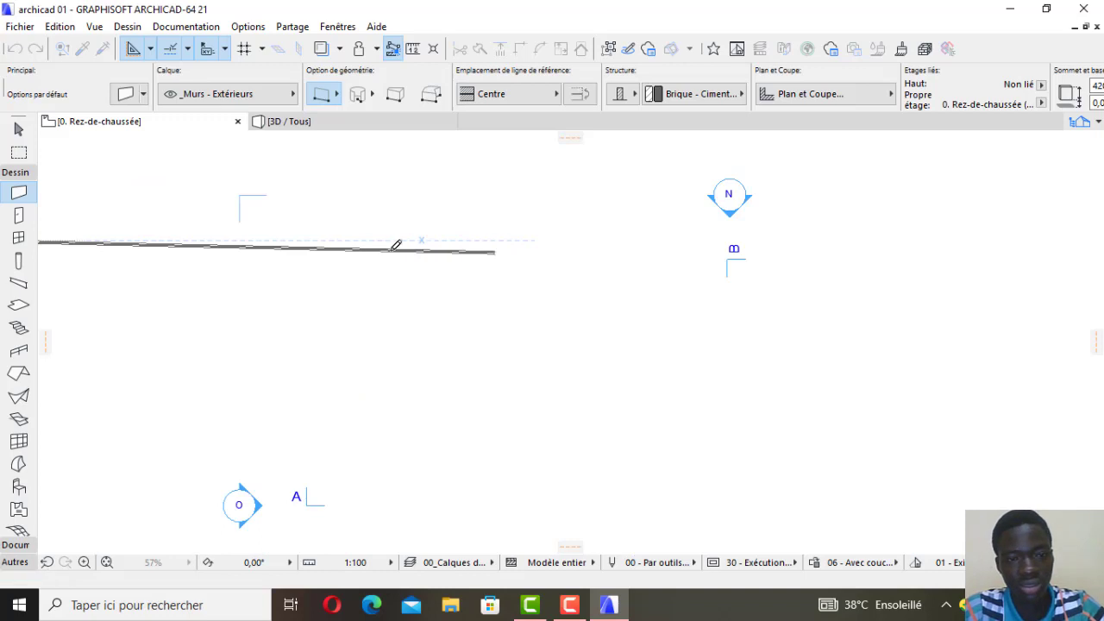
{"action": "key", "text": "Escape"}
{"action": "scroll", "coordinate": [422, 261], "scroll_direction": "down", "scroll_amount": 1}
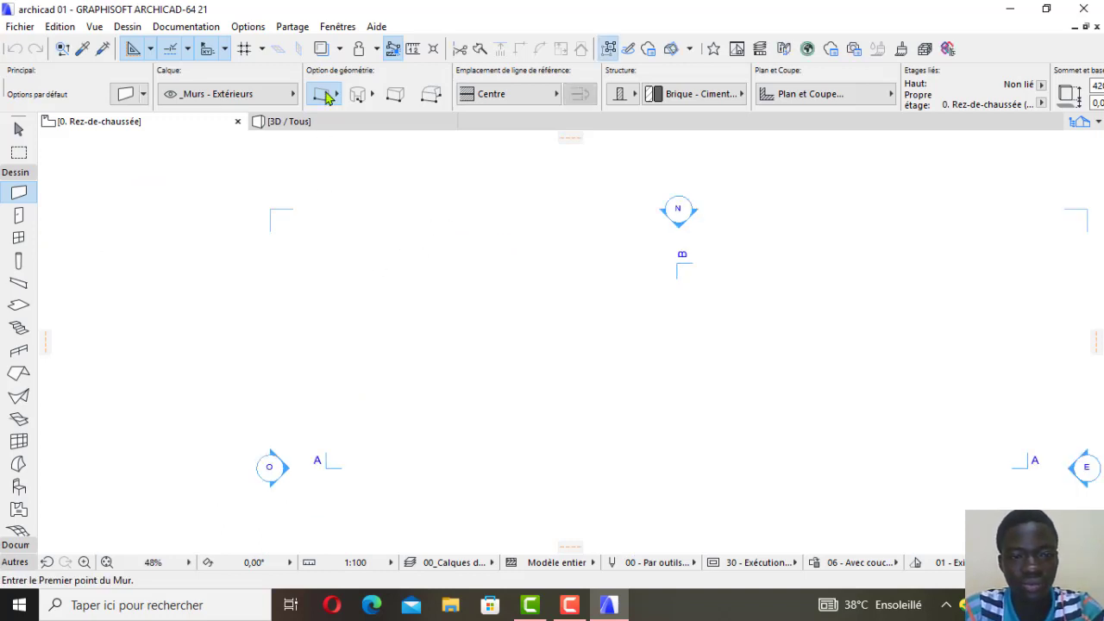
Draw a single horizontal wall about 1800 cm long inside the elevation markers on the ground floor plan.
{"action": "left_click", "coordinate": [350, 339]}
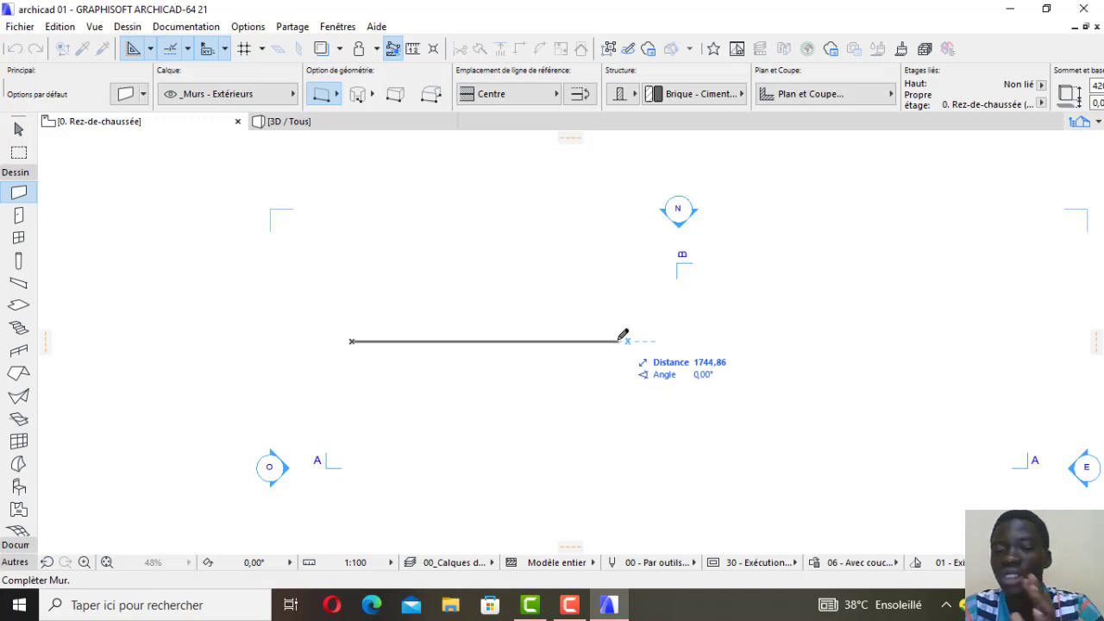
{"action": "scroll", "coordinate": [623, 336], "scroll_direction": "up", "scroll_amount": 6}
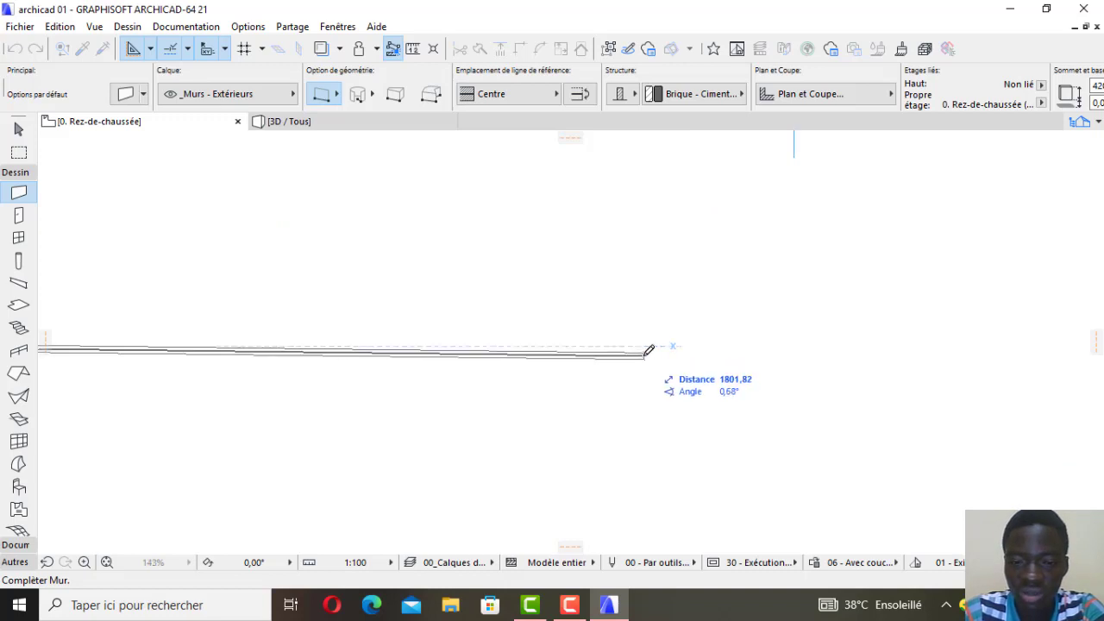
{"action": "left_click", "coordinate": [645, 344]}
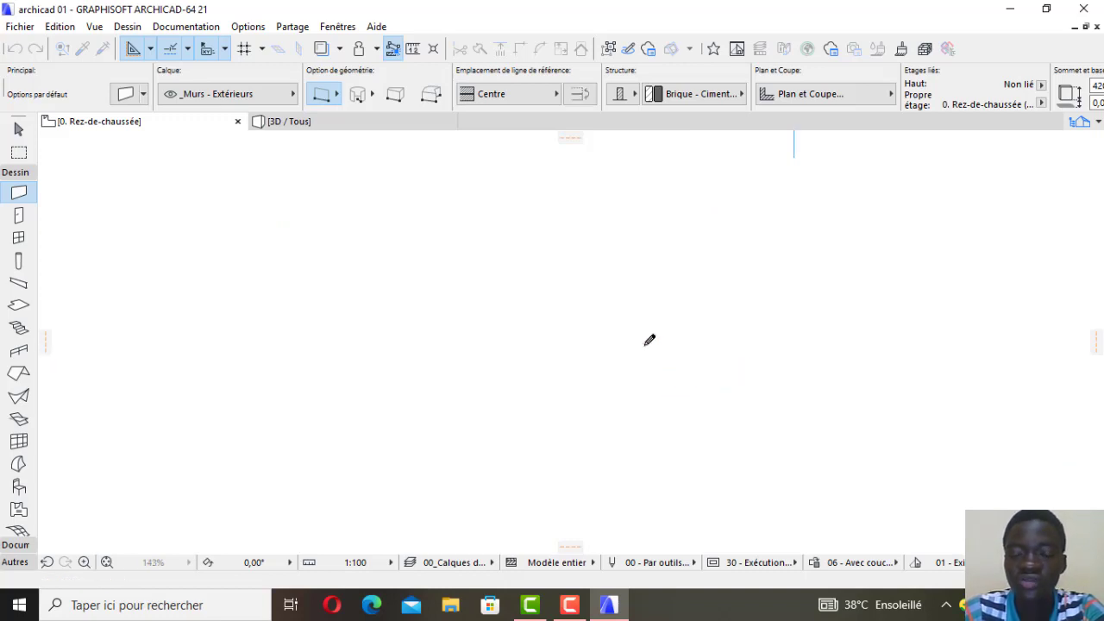
{"action": "scroll", "coordinate": [650, 307], "scroll_direction": "down", "scroll_amount": 4}
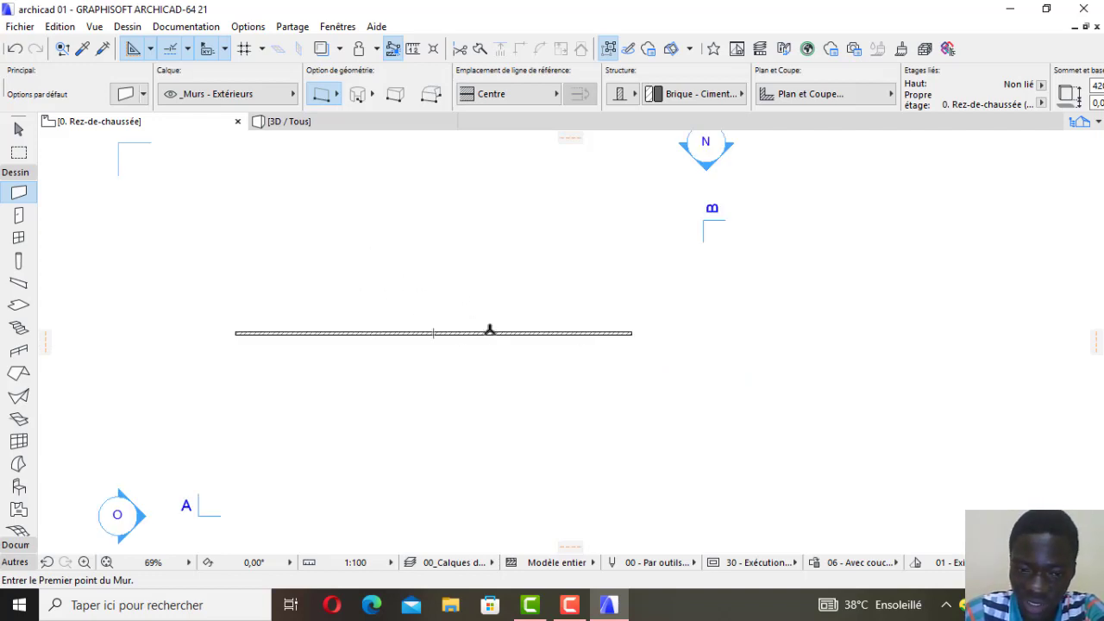
{"action": "scroll", "coordinate": [490, 331], "scroll_direction": "up", "scroll_amount": 2}
{"action": "scroll", "coordinate": [490, 331], "scroll_direction": "down", "scroll_amount": 2}
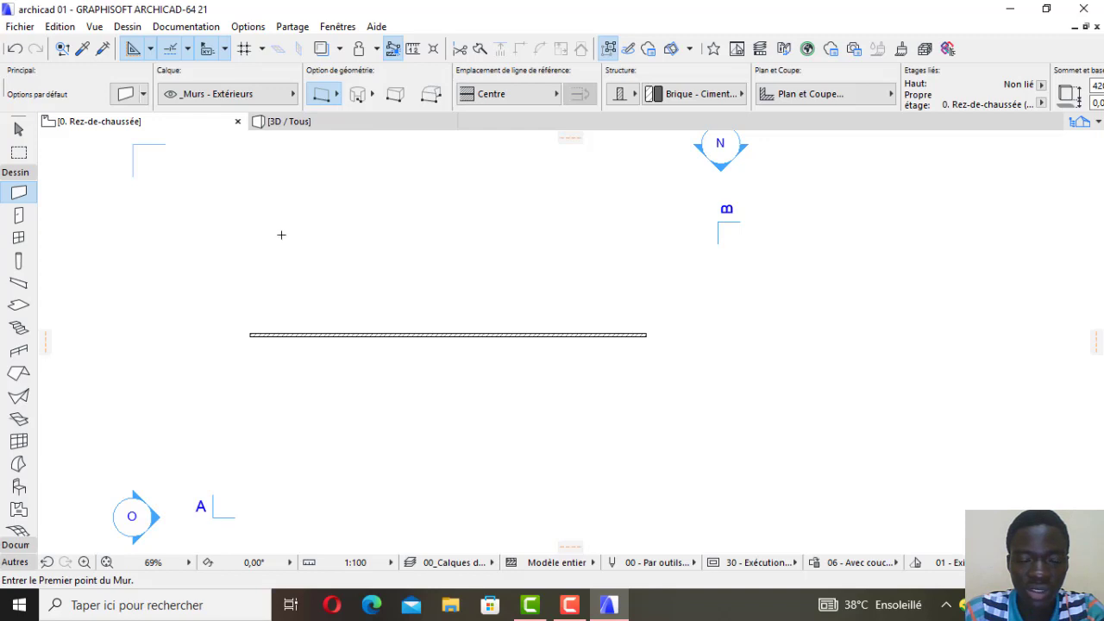
Draw a second horizontal wall exactly 800 cm long above the first wall.
{"action": "left_click", "coordinate": [291, 256]}
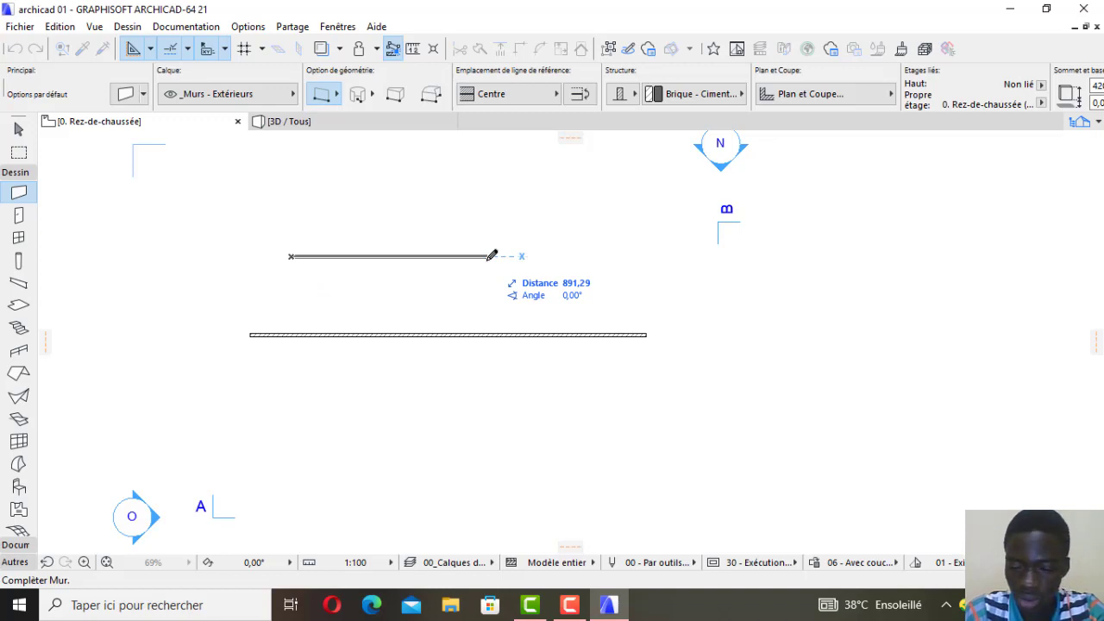
{"action": "type", "text": "800"}
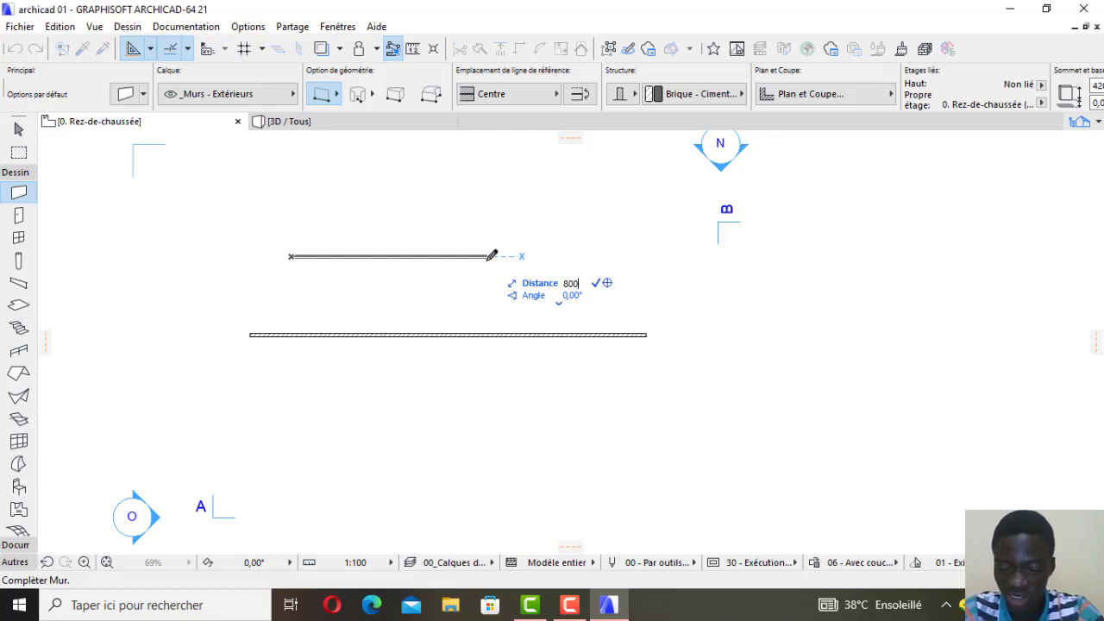
{"action": "key", "text": "Return"}
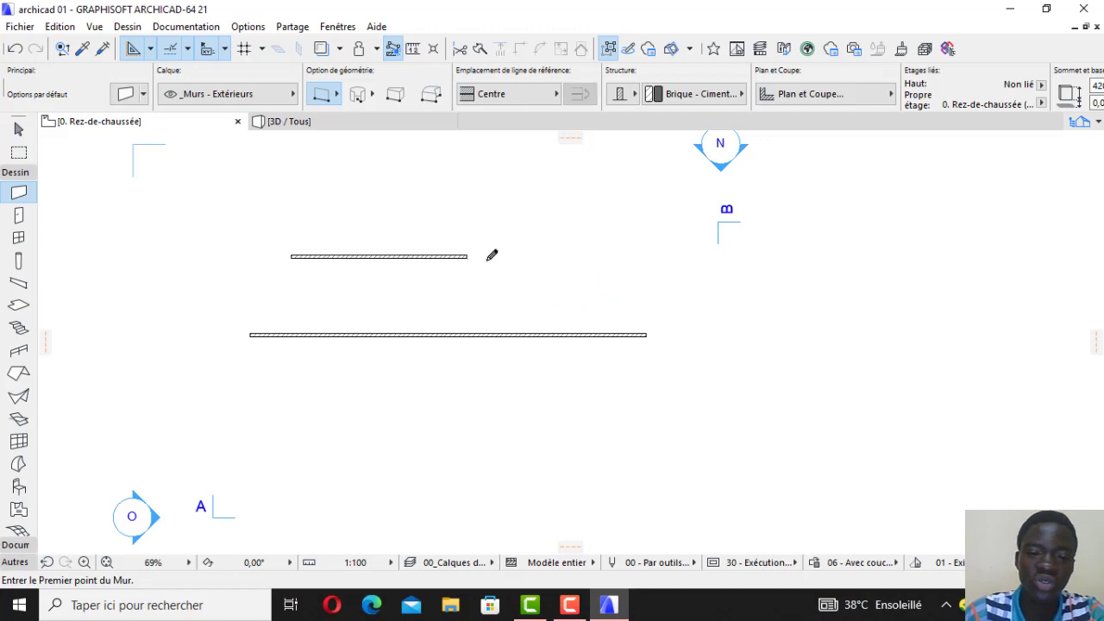
{"action": "scroll", "coordinate": [407, 252], "scroll_direction": "up", "scroll_amount": 4}
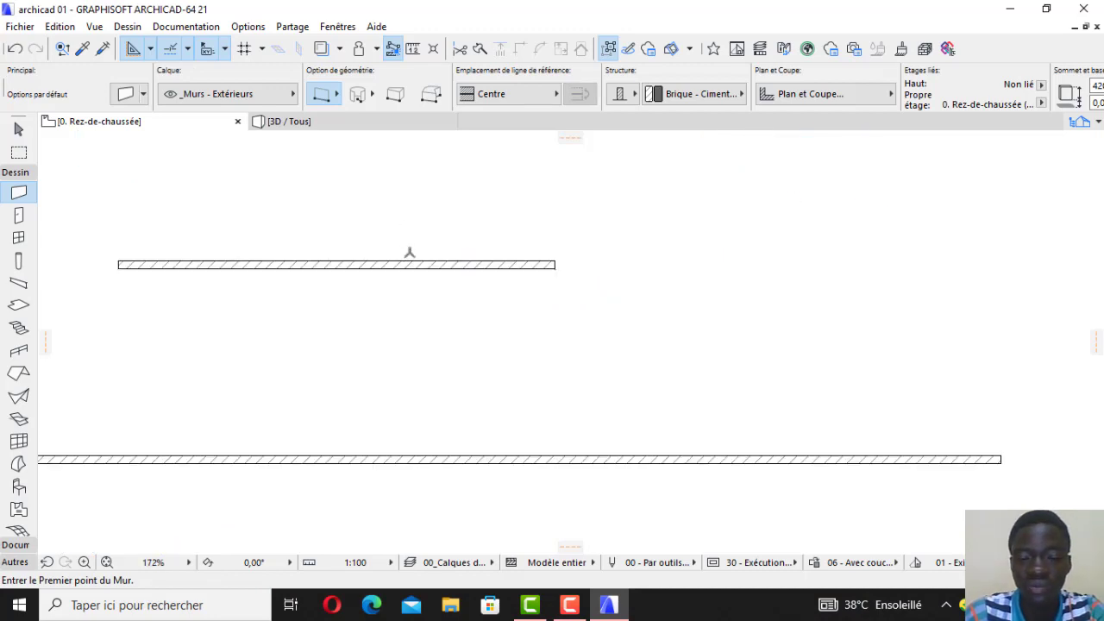
{"action": "scroll", "coordinate": [411, 300], "scroll_direction": "down", "scroll_amount": 1}
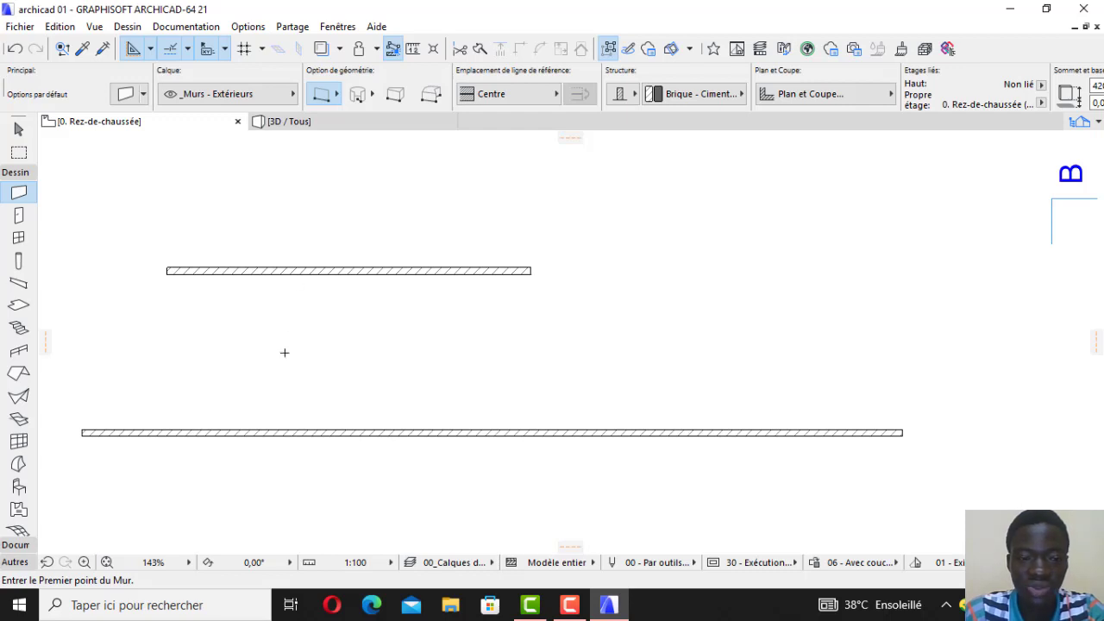
Draw a third wall 800 cm long between the two existing walls, constrained to horizontal.
{"action": "left_click", "coordinate": [285, 352]}
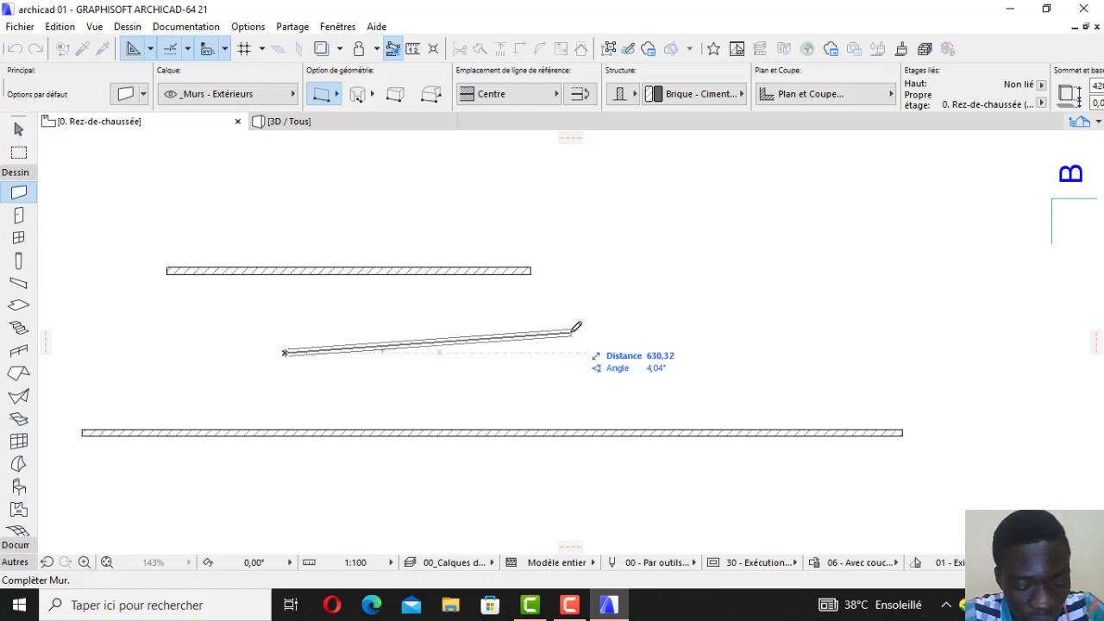
{"action": "key", "text": "shift"}
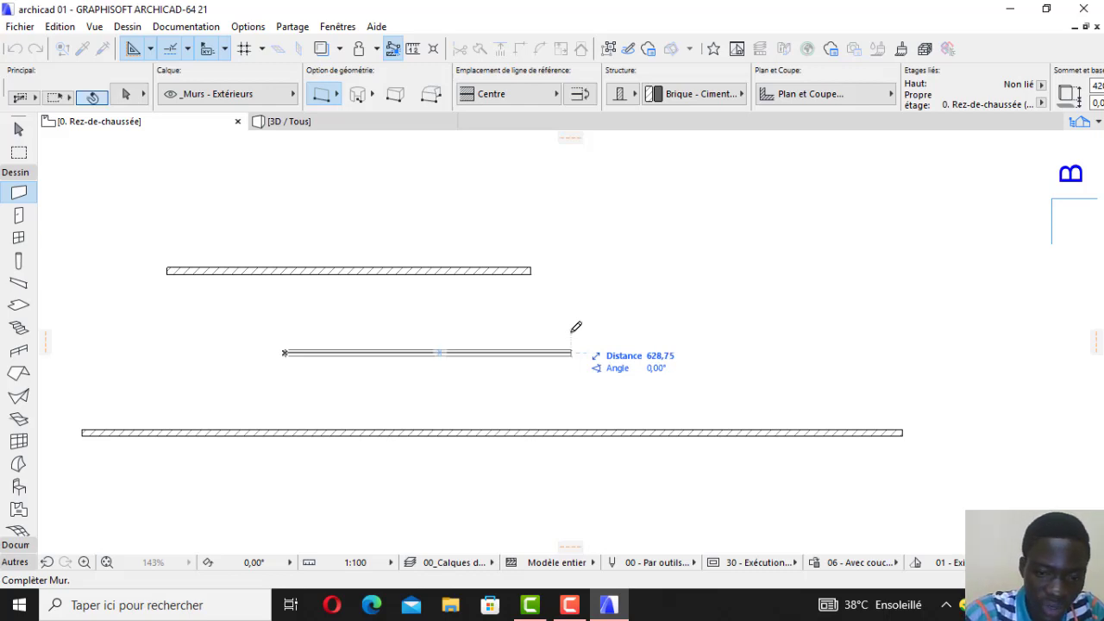
{"action": "key", "text": "Tab"}
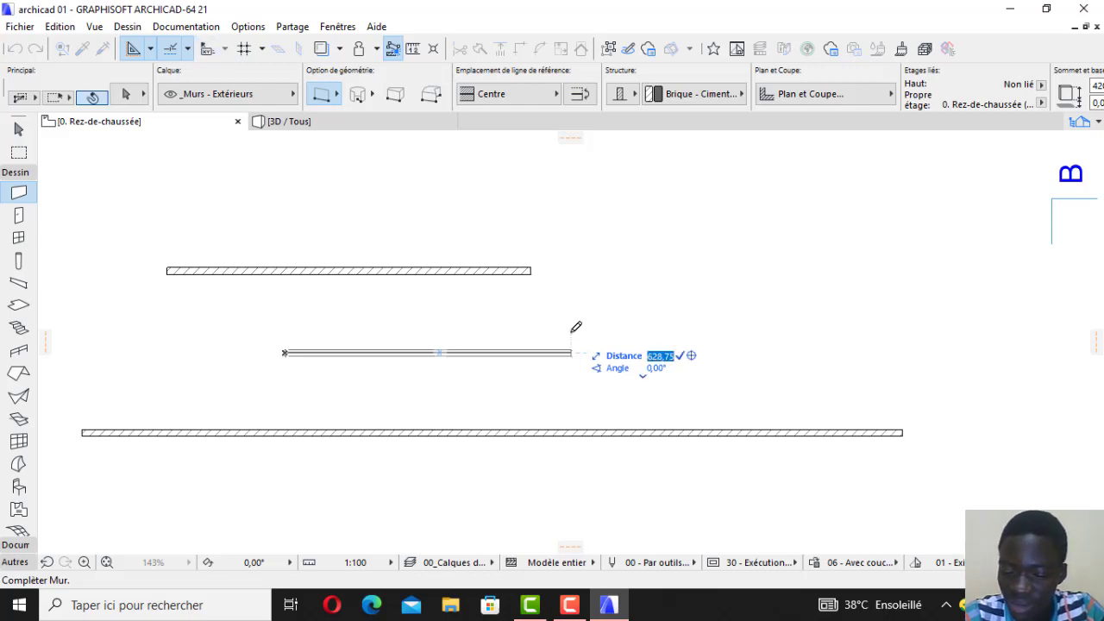
{"action": "type", "text": "800"}
{"action": "key", "text": "Return"}
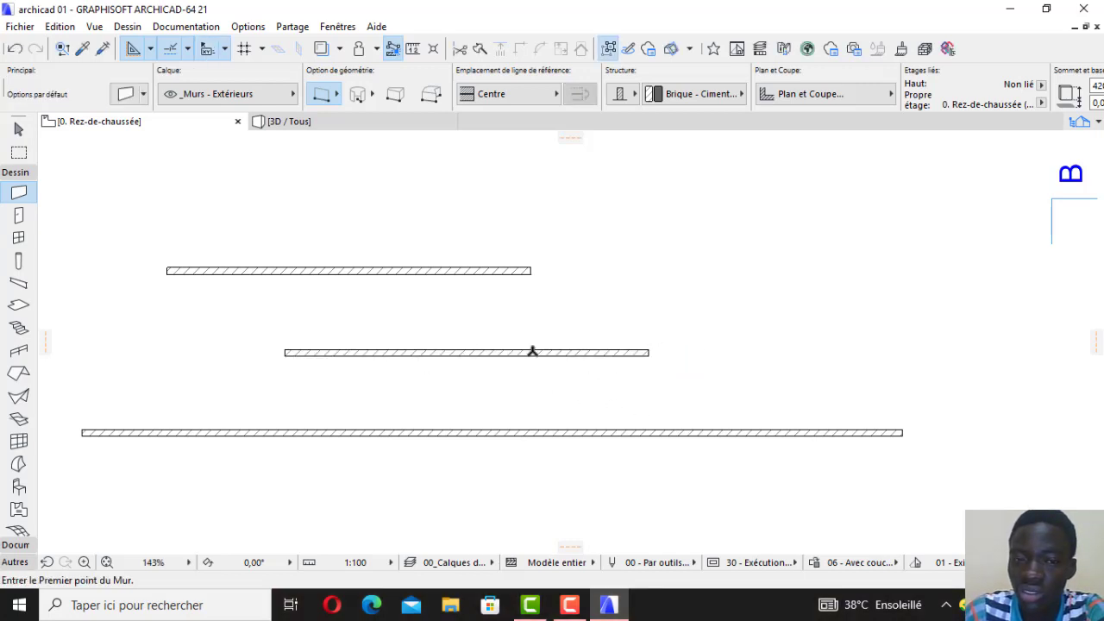
Draw an L-shaped chain of walls above the upper wall using the chained geometry, 200 cm horizontally and 200 cm straight down.
{"action": "left_click", "coordinate": [335, 96]}
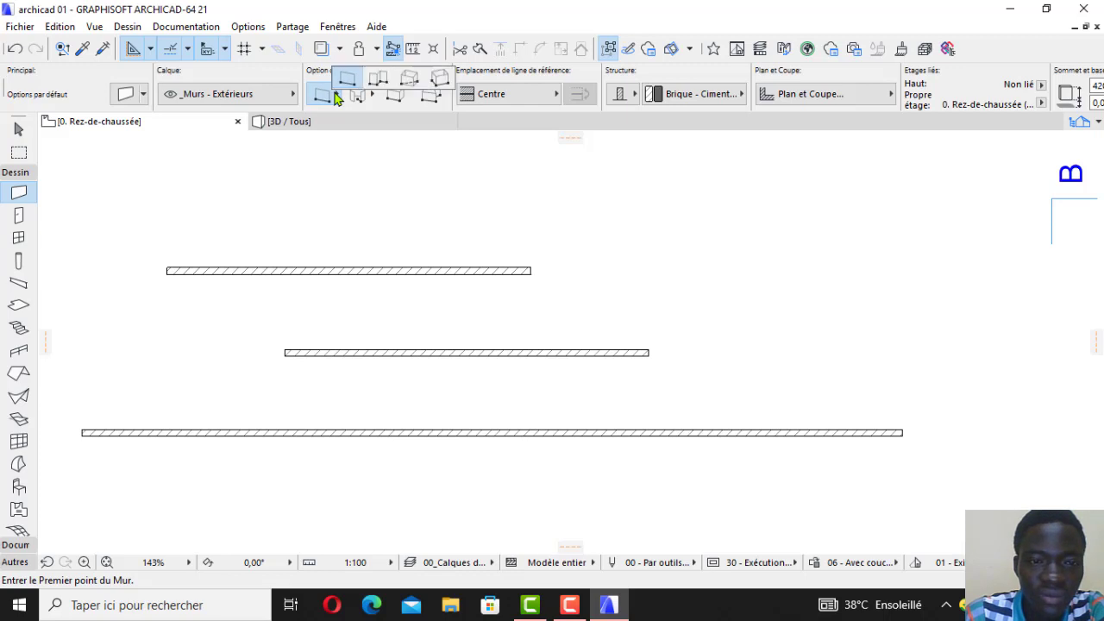
{"action": "left_click", "coordinate": [380, 80]}
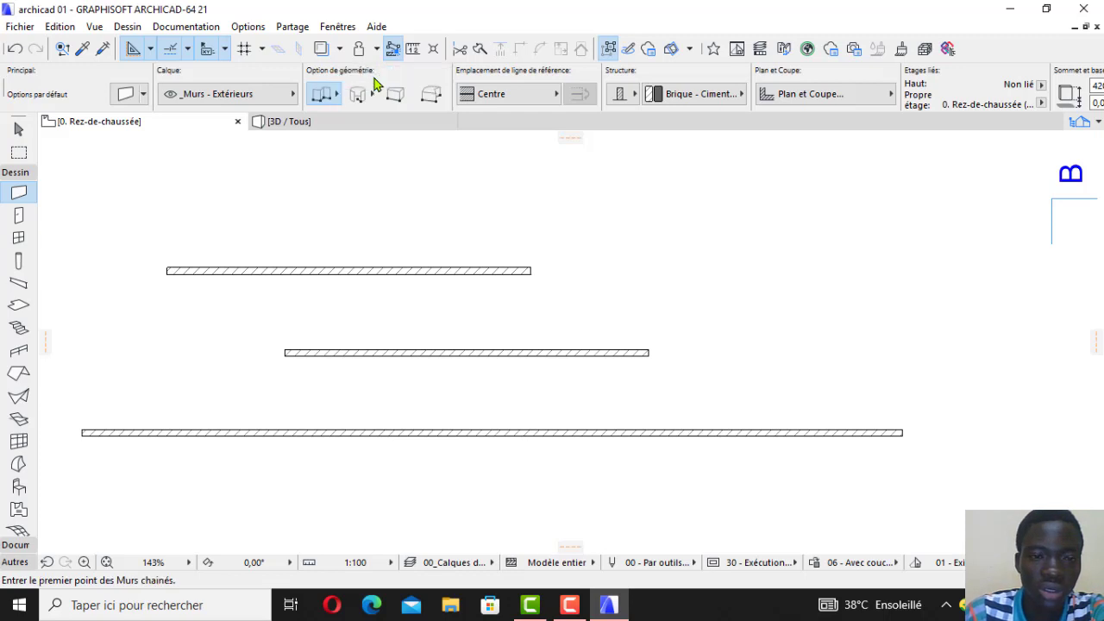
{"action": "left_click", "coordinate": [279, 188]}
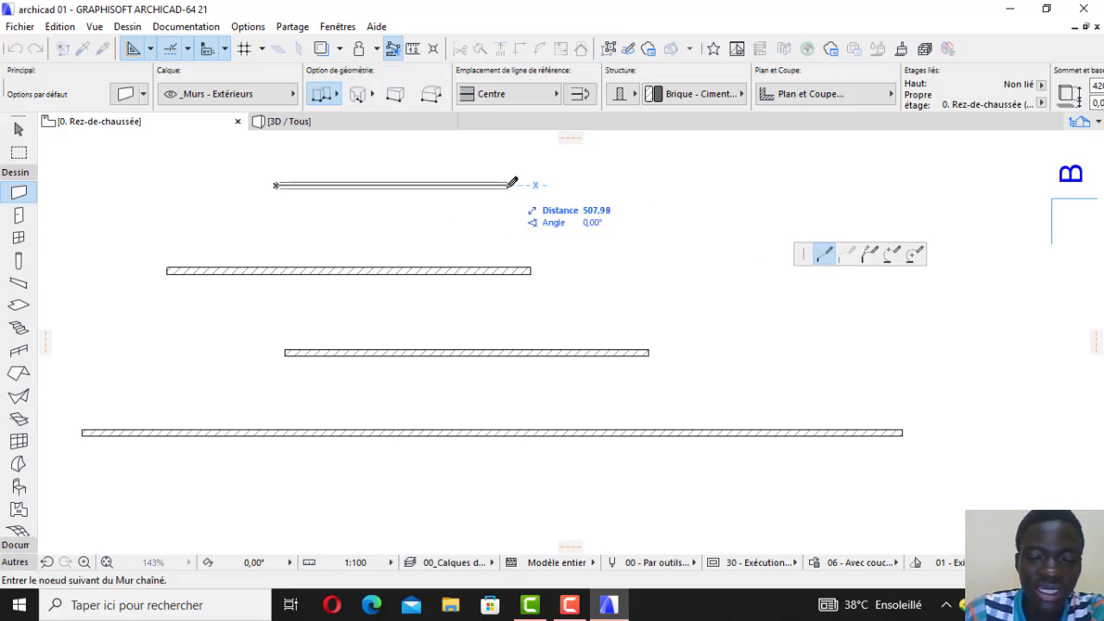
{"action": "type", "text": "20"}
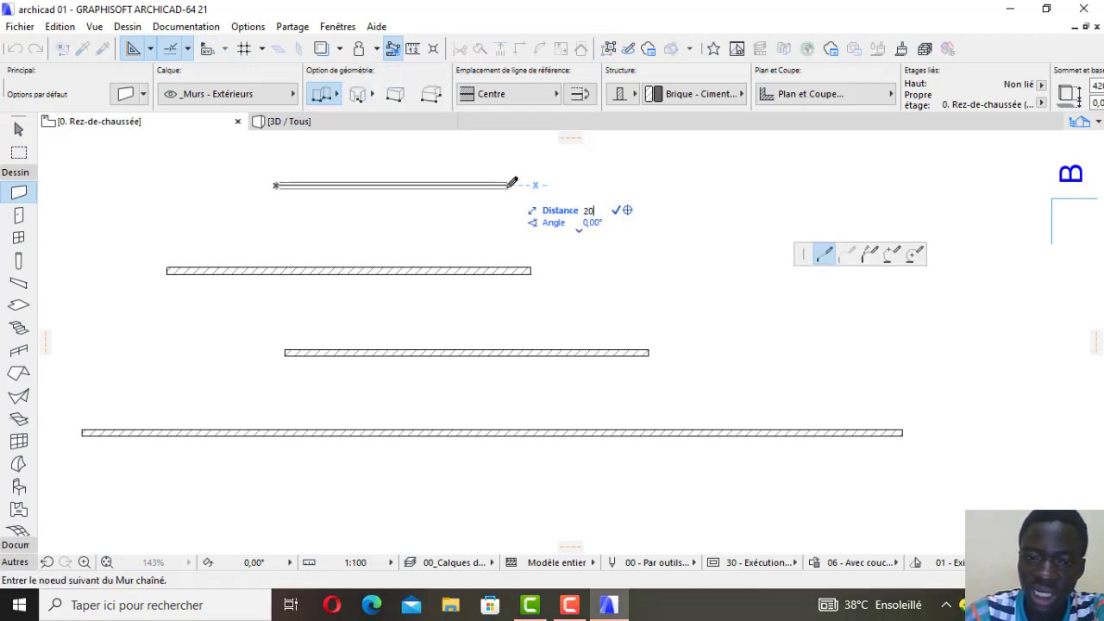
{"action": "type", "text": "0"}
{"action": "key", "text": "Return"}
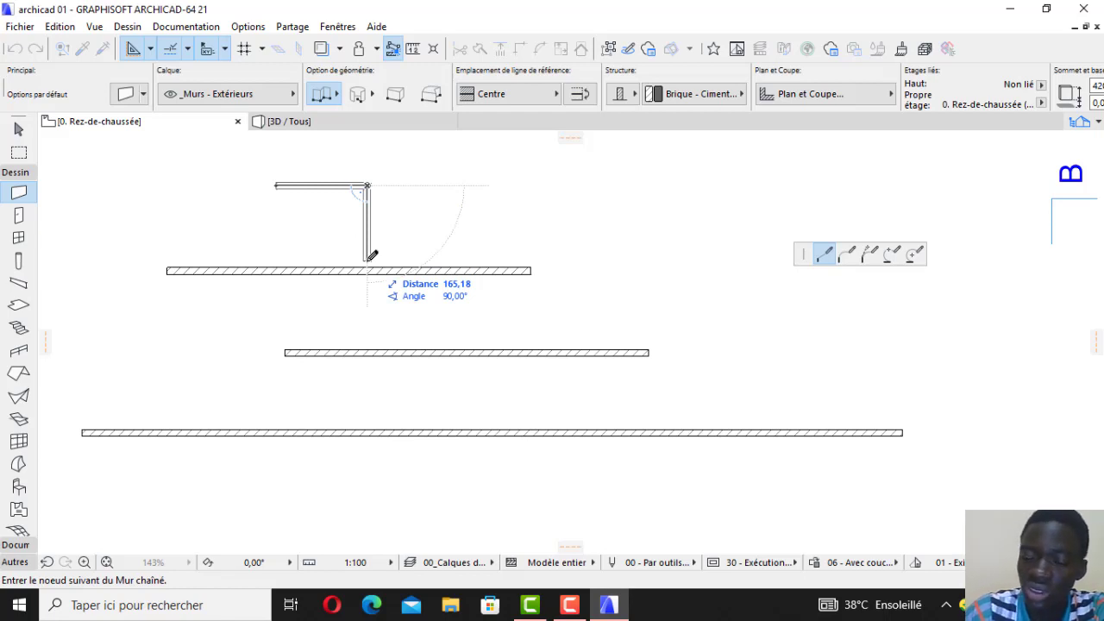
{"action": "type", "text": "200"}
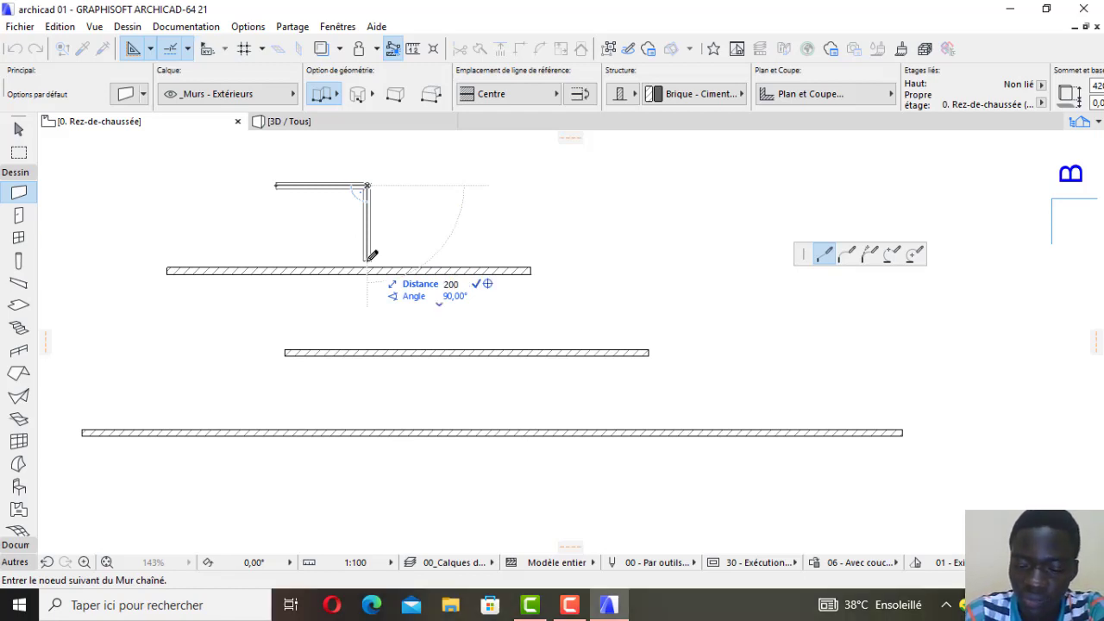
{"action": "key", "text": "Return"}
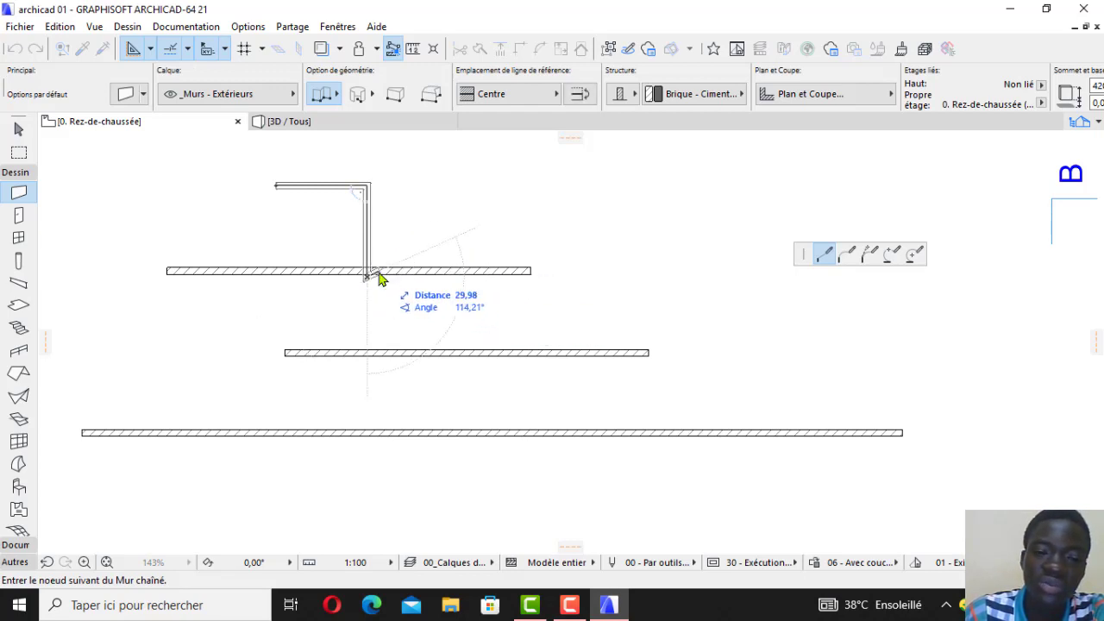
{"action": "right_click", "coordinate": [372, 274]}
{"action": "left_click", "coordinate": [423, 406]}
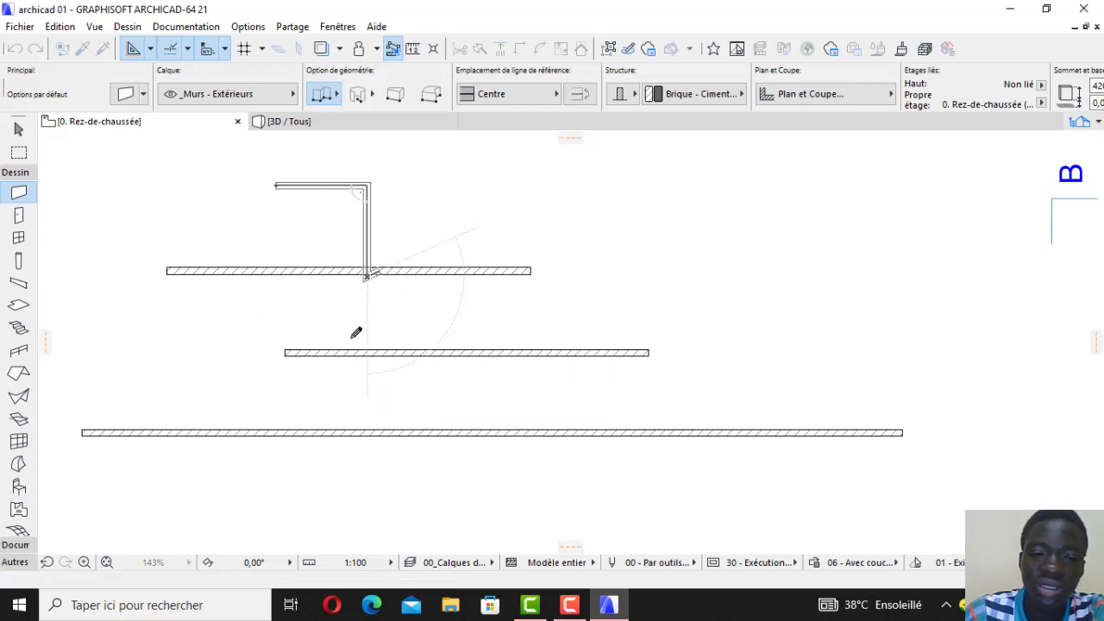
Start another wall chain above and to the right of the L-shaped walls with a 500 cm horizontal segment.
{"action": "scroll", "coordinate": [358, 238], "scroll_direction": "up", "scroll_amount": 2}
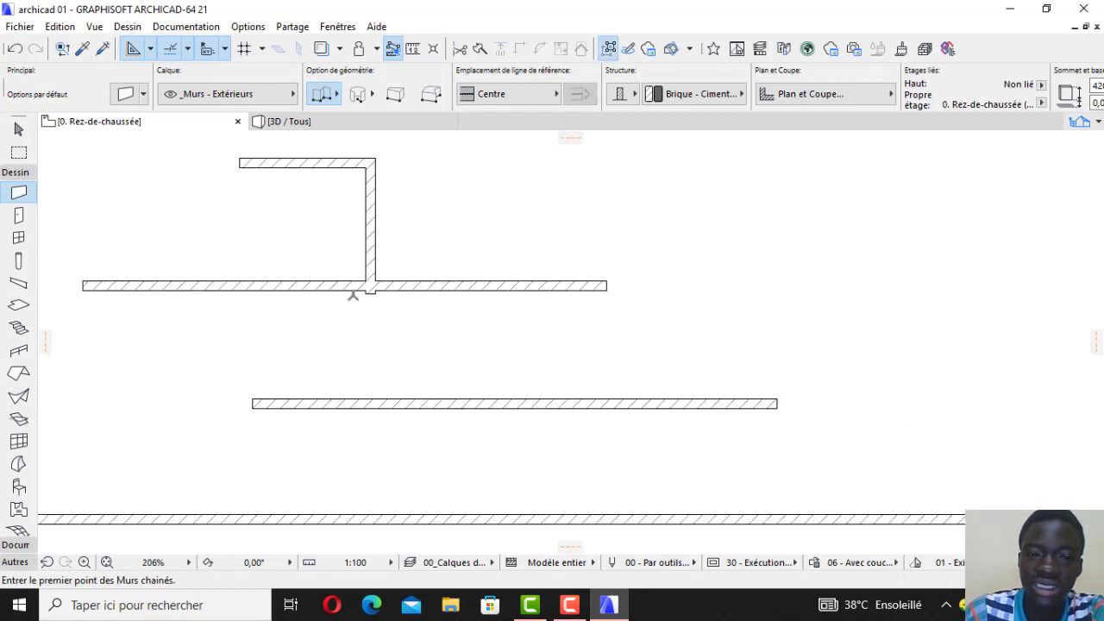
{"action": "scroll", "coordinate": [448, 265], "scroll_direction": "down", "scroll_amount": 1}
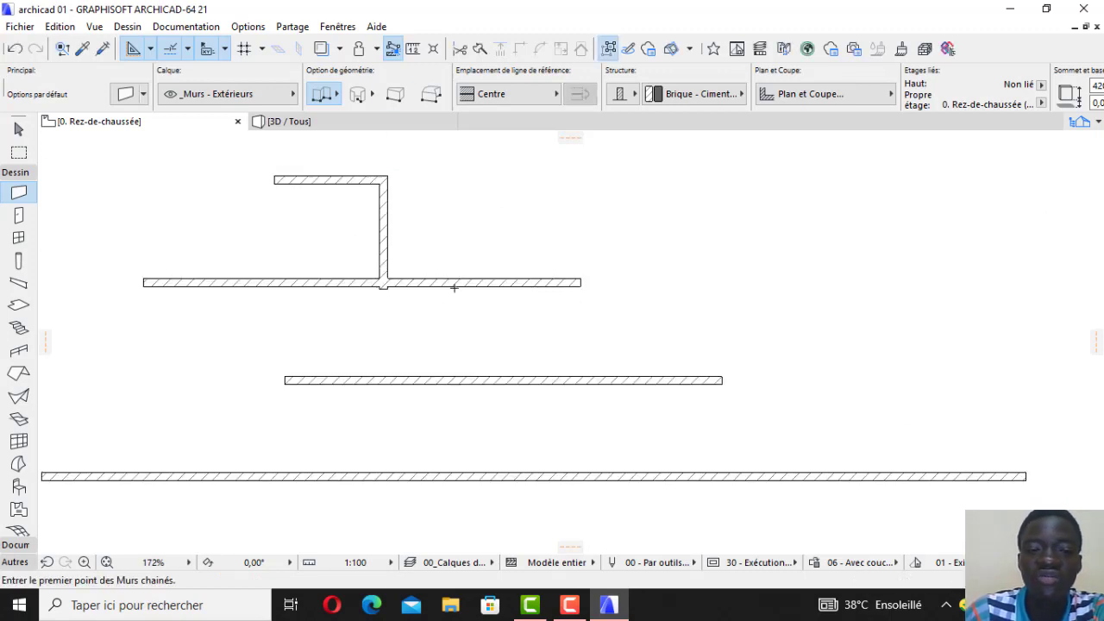
{"action": "scroll", "coordinate": [471, 308], "scroll_direction": "down", "scroll_amount": 1}
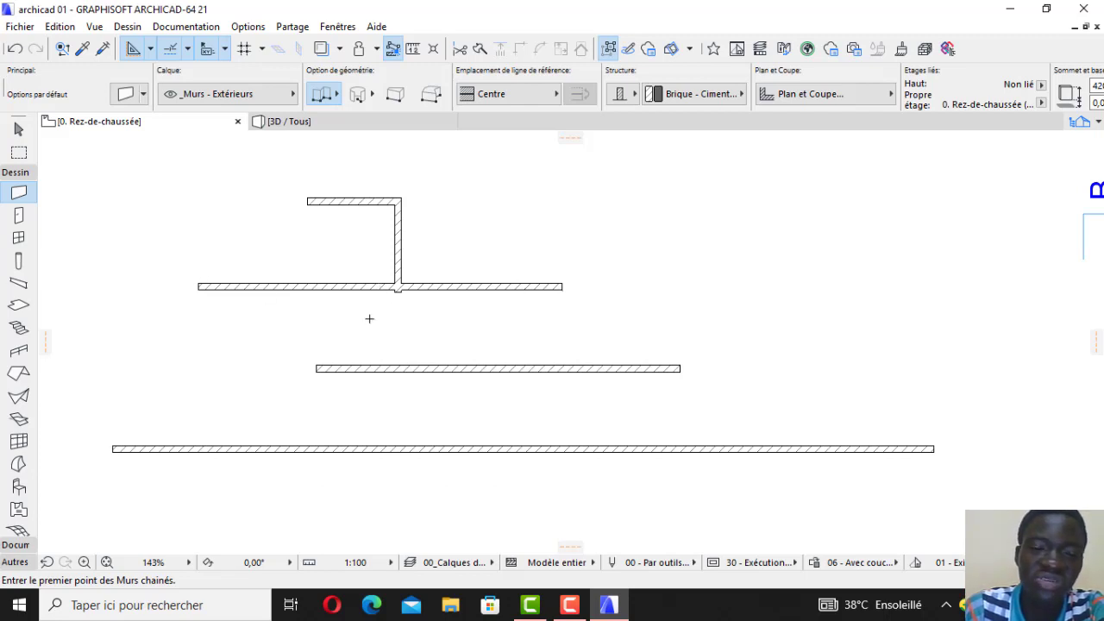
{"action": "scroll", "coordinate": [370, 318], "scroll_direction": "down", "scroll_amount": 2}
{"action": "left_click", "coordinate": [497, 180]}
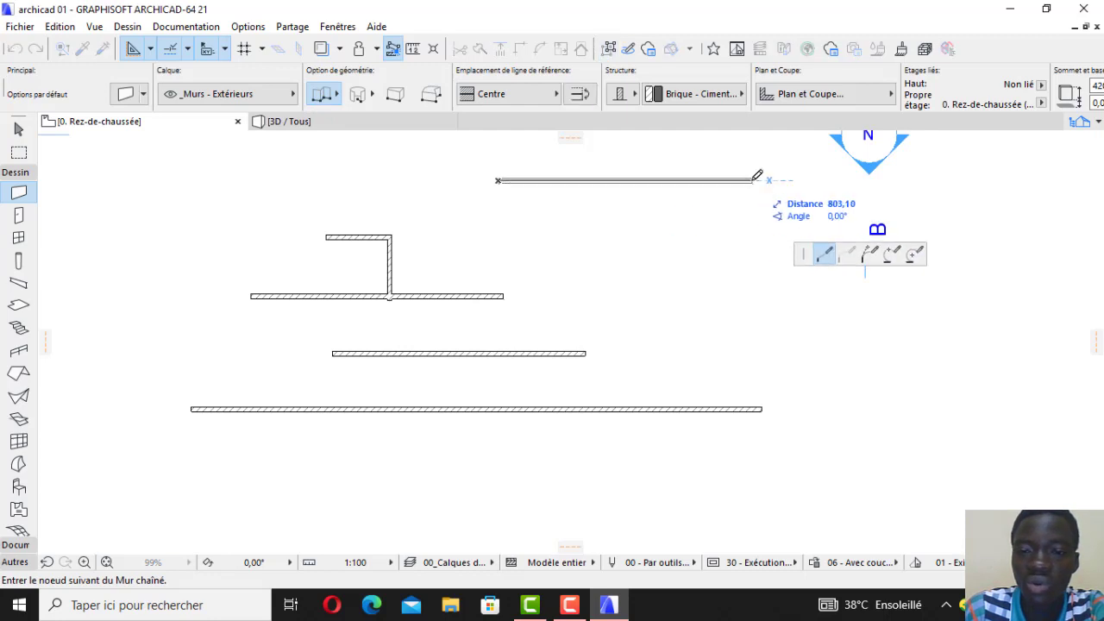
{"action": "type", "text": "200"}
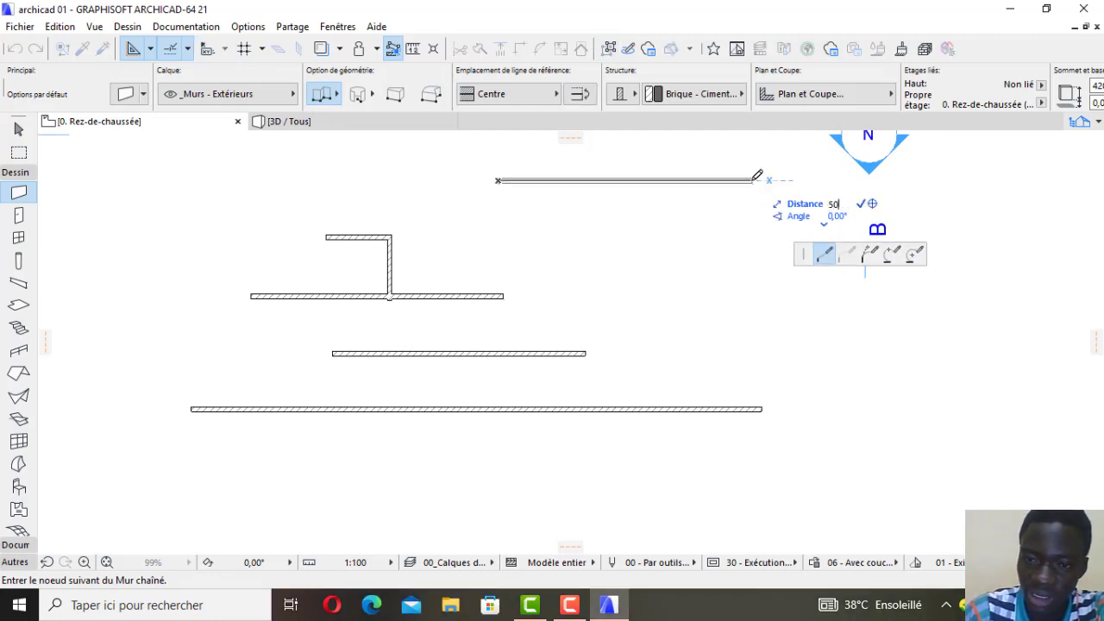
{"action": "type", "text": "0,00"}
{"action": "key", "text": "Return"}
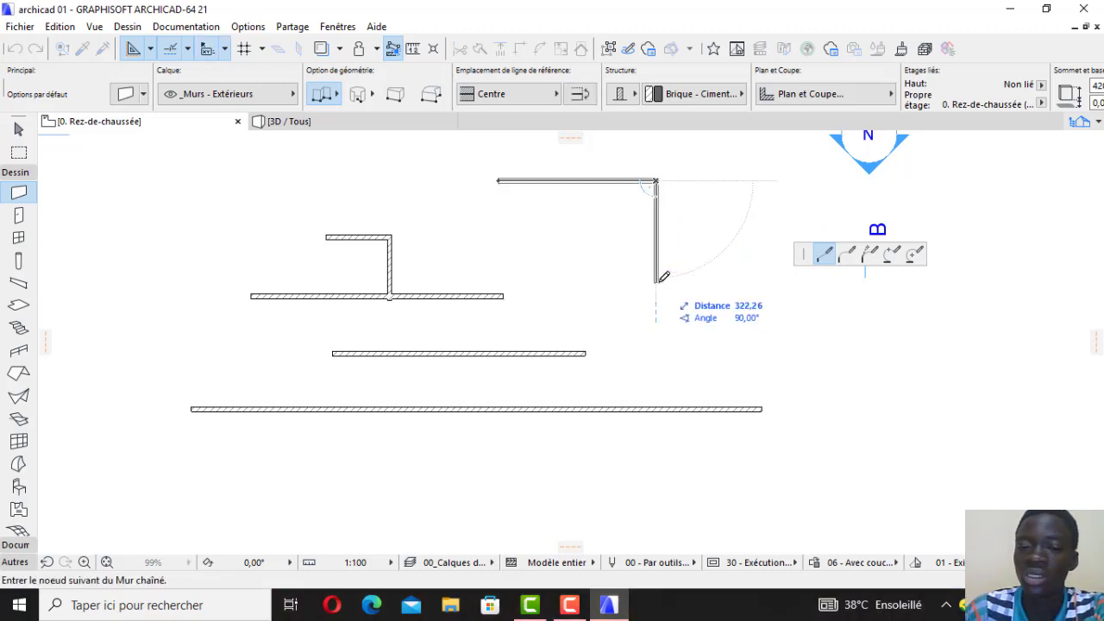
Continue the chain 200 cm straight down and 500 cm back horizontally, and close it at its starting point.
{"action": "type", "text": "20"}
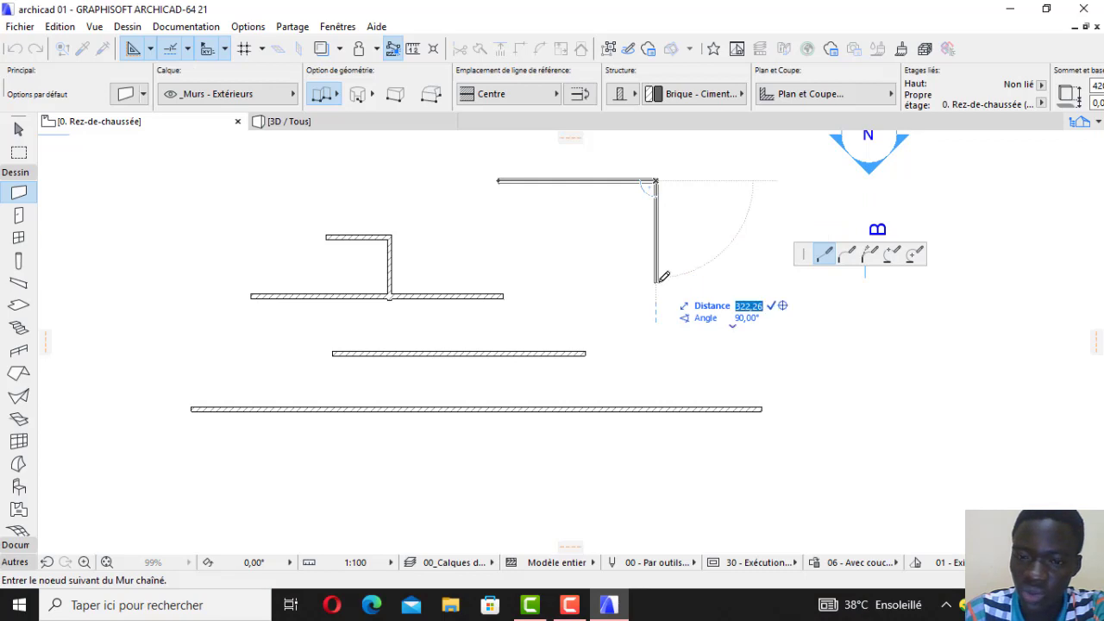
{"action": "type", "text": "0"}
{"action": "key", "text": "Return"}
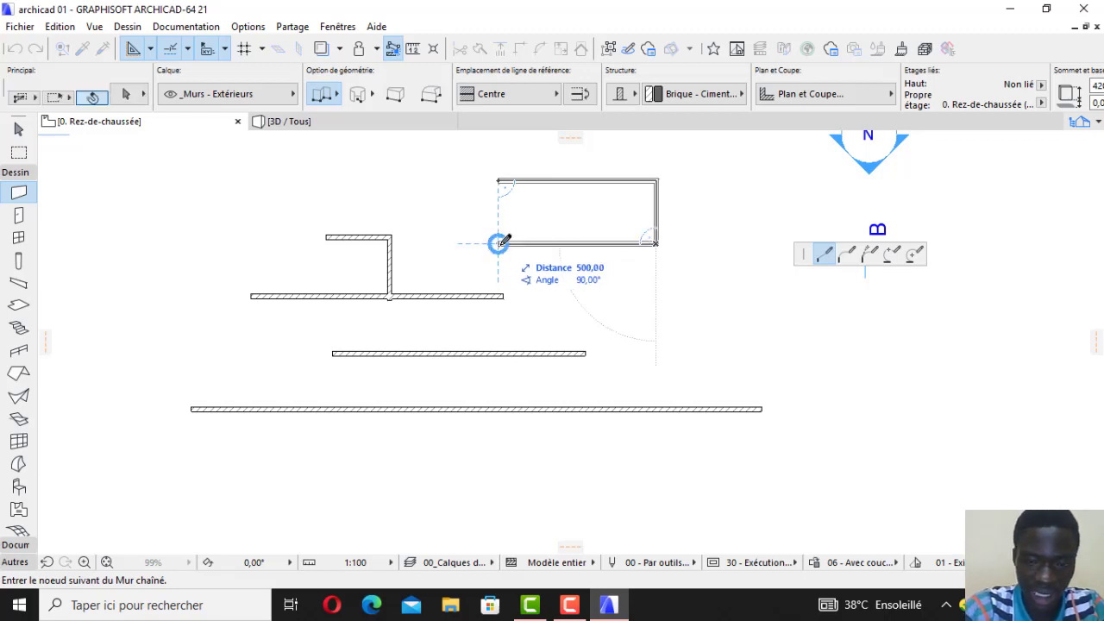
{"action": "key", "text": "Tab"}
{"action": "type", "text": "500"}
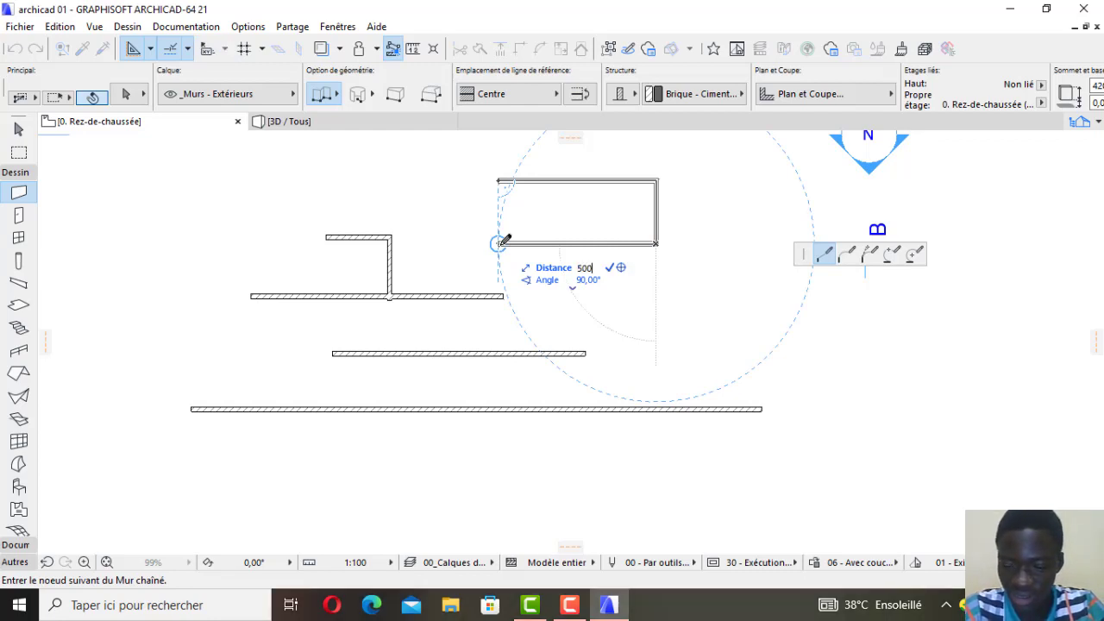
{"action": "key", "text": "Return"}
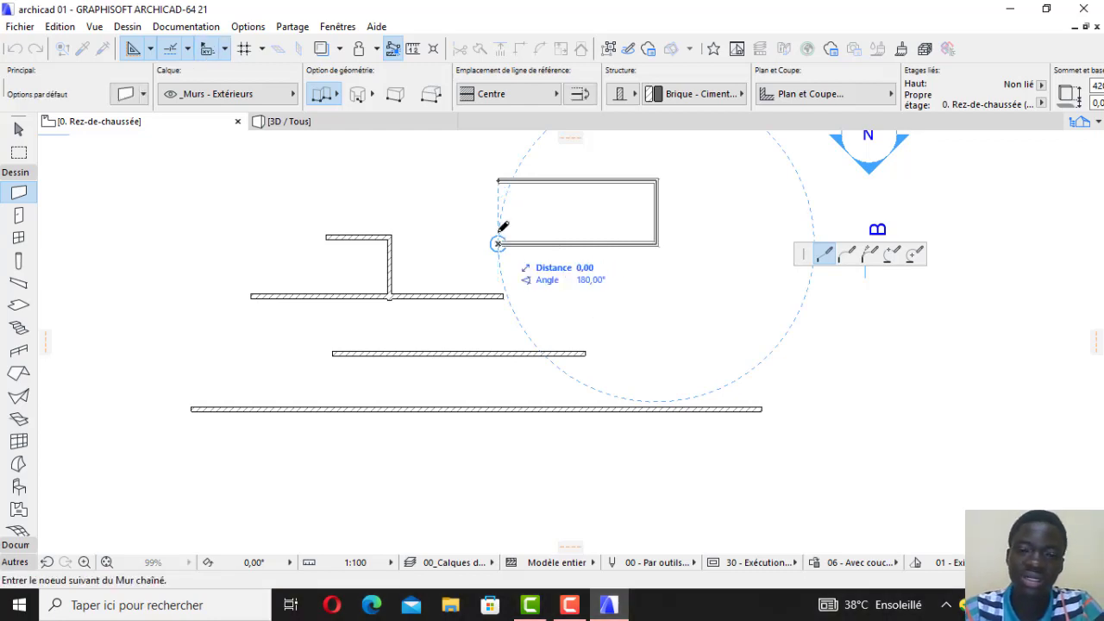
{"action": "left_click", "coordinate": [499, 176]}
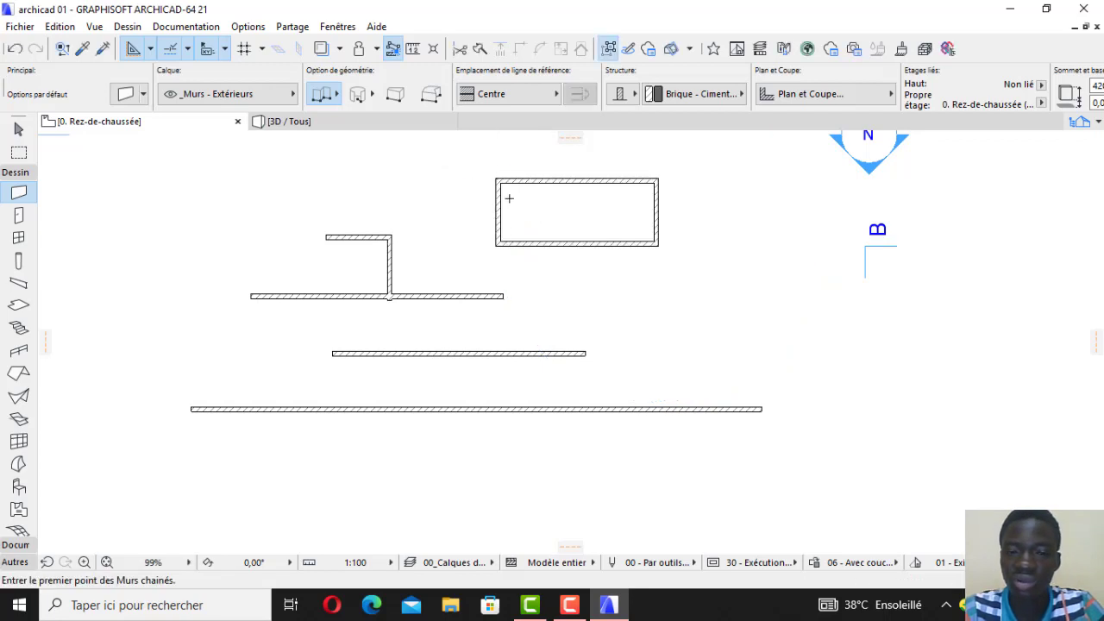
Select the upper wall of the closed rectangle to examine it as an individual chain segment, and clear the selection.
{"action": "scroll", "coordinate": [508, 198], "scroll_direction": "up", "scroll_amount": 2}
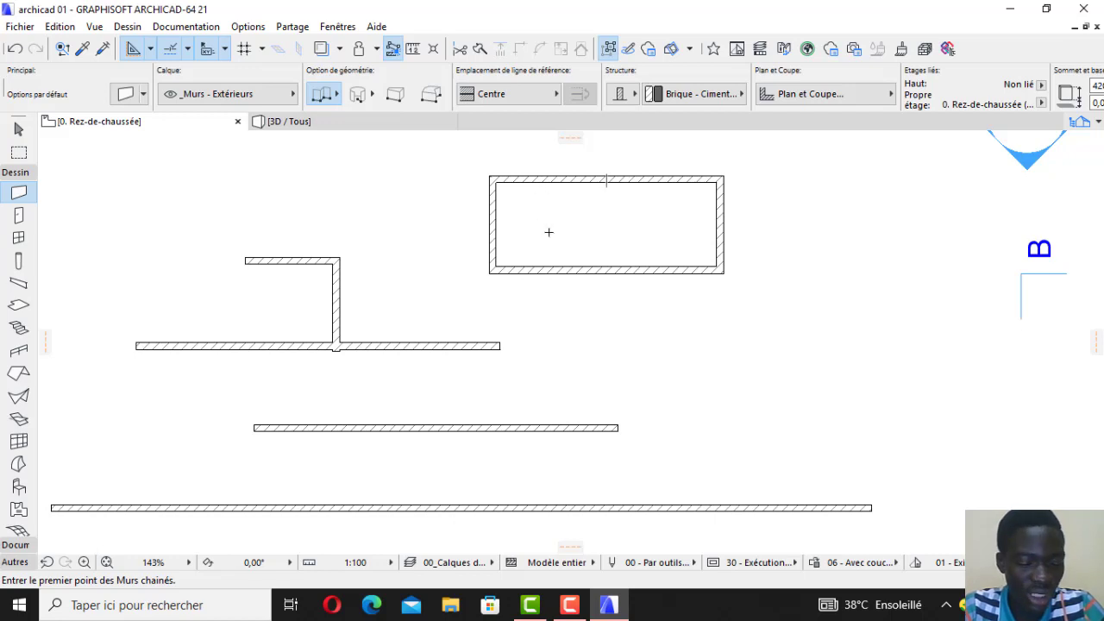
{"action": "key", "text": "shift"}
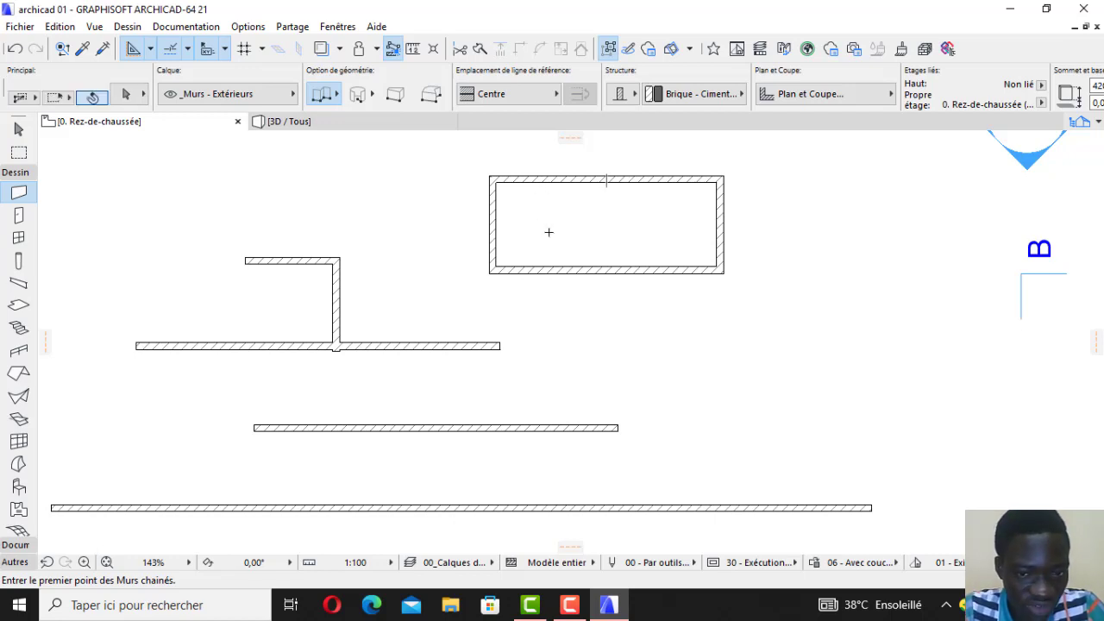
{"action": "left_click", "coordinate": [568, 183], "text": "shift"}
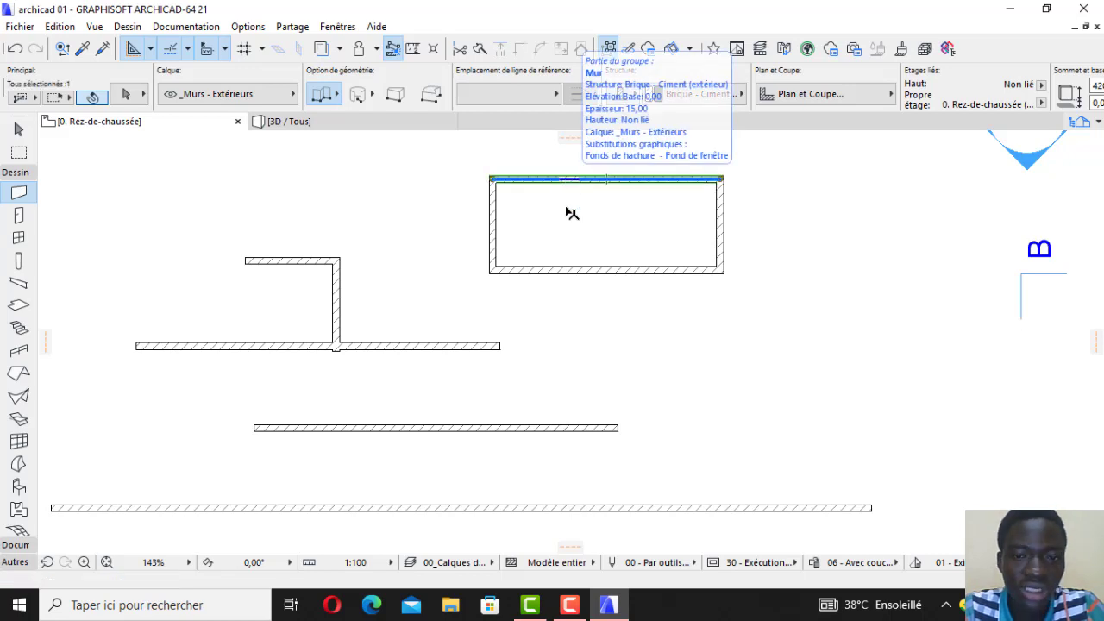
{"action": "scroll", "coordinate": [557, 146], "scroll_direction": "up", "scroll_amount": 2}
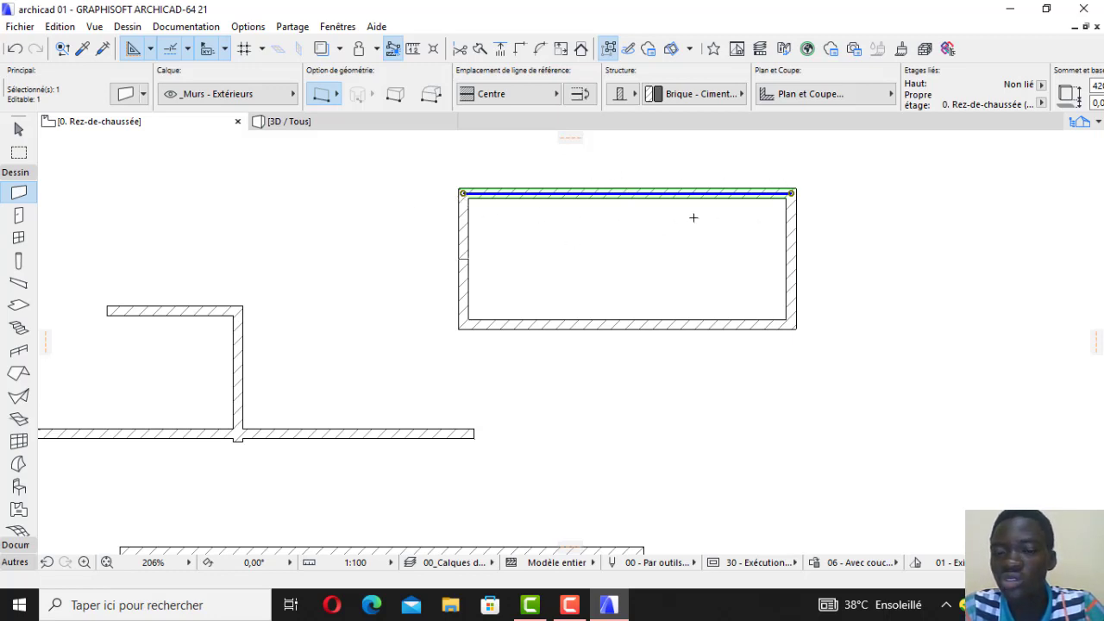
{"action": "scroll", "coordinate": [593, 187], "scroll_direction": "up", "scroll_amount": 3}
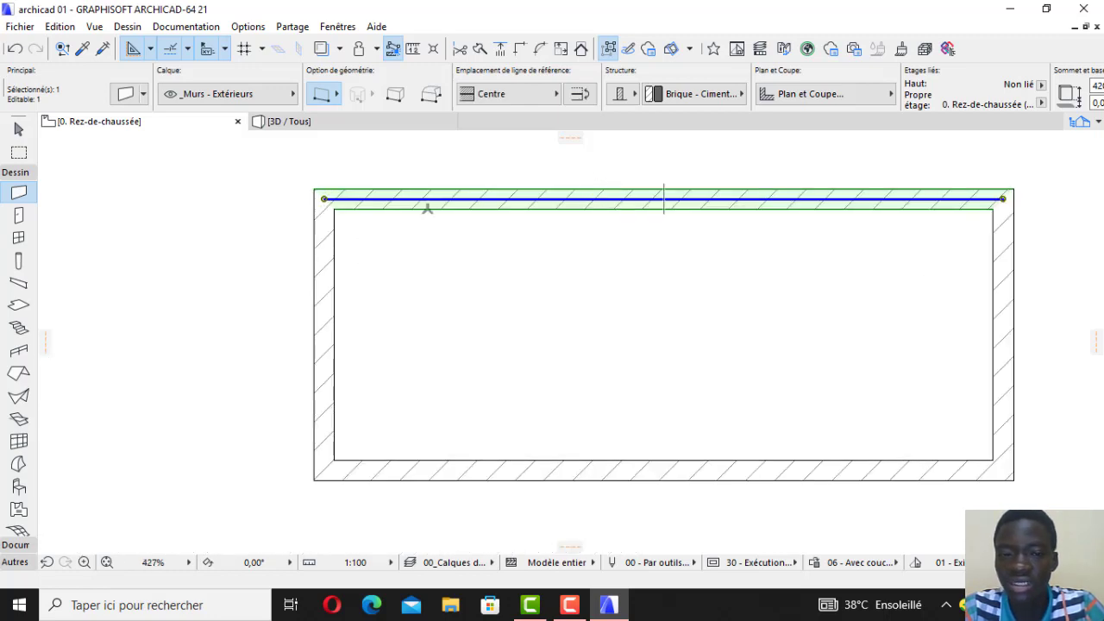
{"action": "scroll", "coordinate": [513, 250], "scroll_direction": "down", "scroll_amount": 1}
{"action": "scroll", "coordinate": [483, 243], "scroll_direction": "down", "scroll_amount": 1}
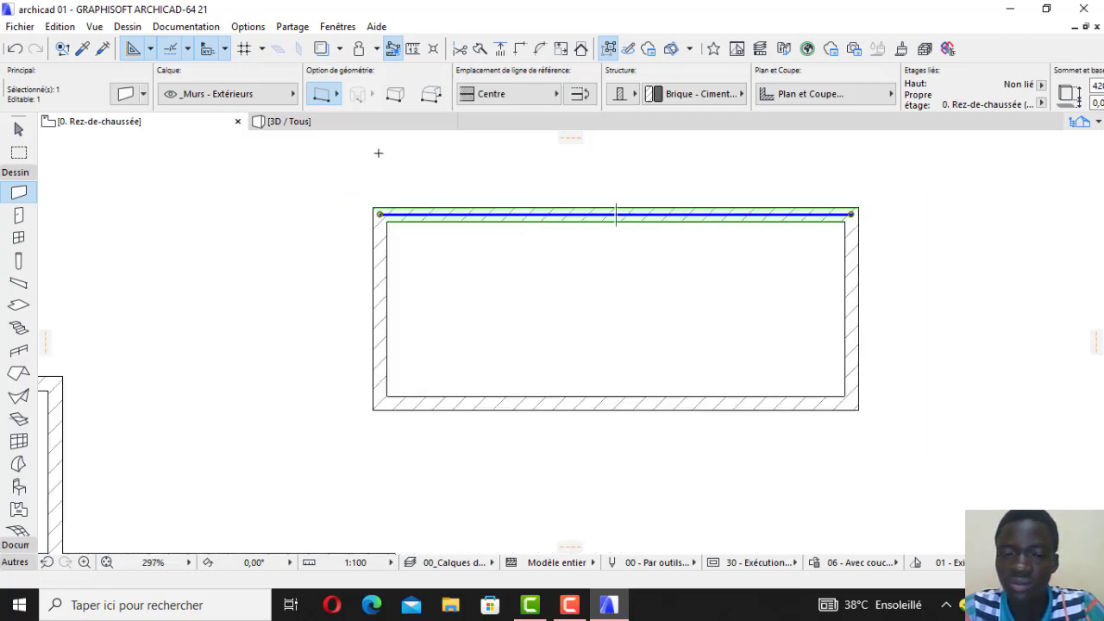
{"action": "scroll", "coordinate": [369, 237], "scroll_direction": "down", "scroll_amount": 1}
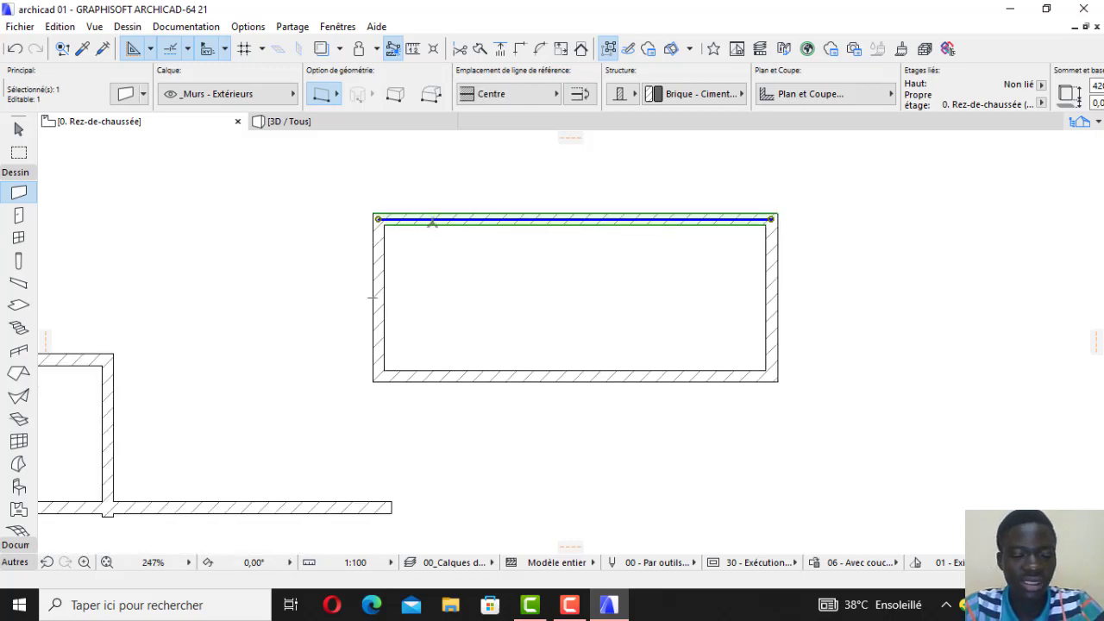
{"action": "key", "text": "Escape"}
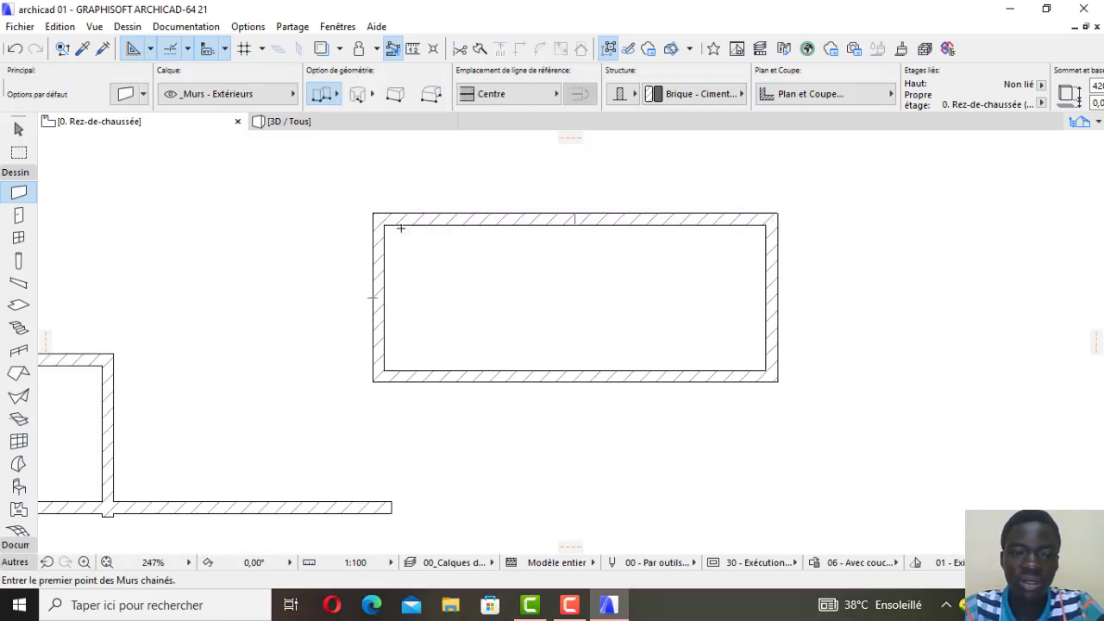
Draw a 500 by 200 cm rectangle of walls above and to the left of the L-shaped chain using the rectangular geometry.
{"action": "left_click", "coordinate": [337, 97]}
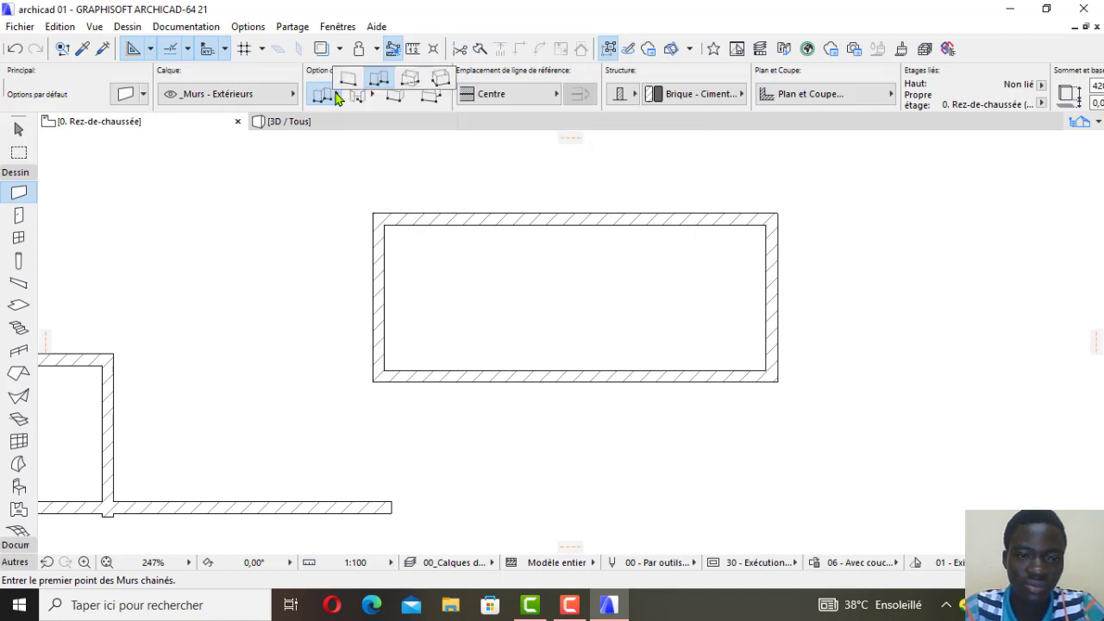
{"action": "left_click", "coordinate": [410, 79]}
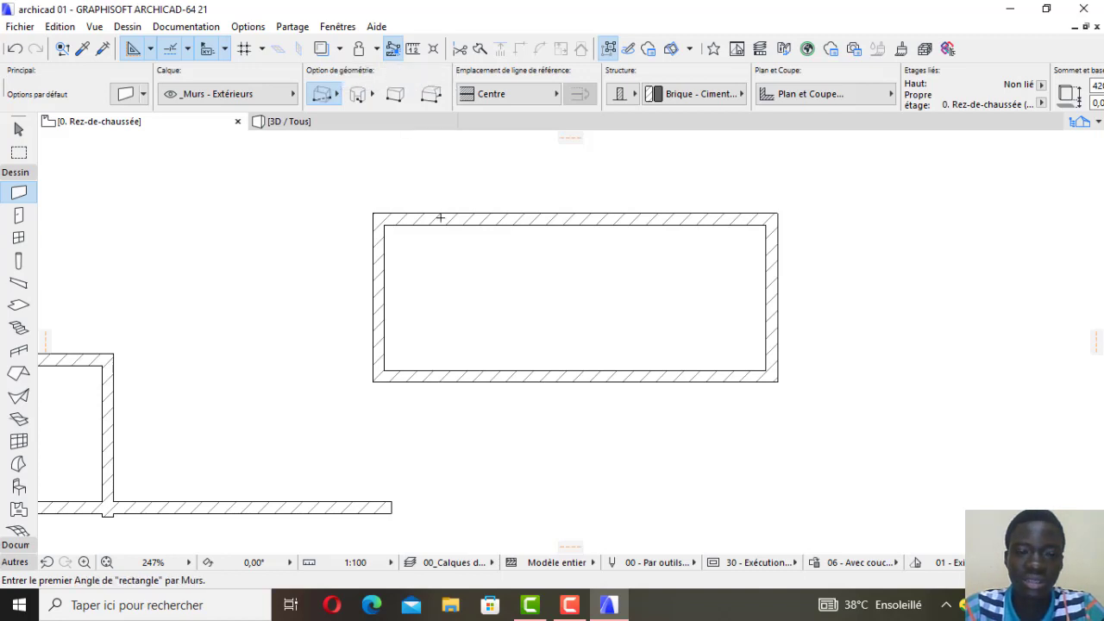
{"action": "scroll", "coordinate": [435, 237], "scroll_direction": "down", "scroll_amount": 4}
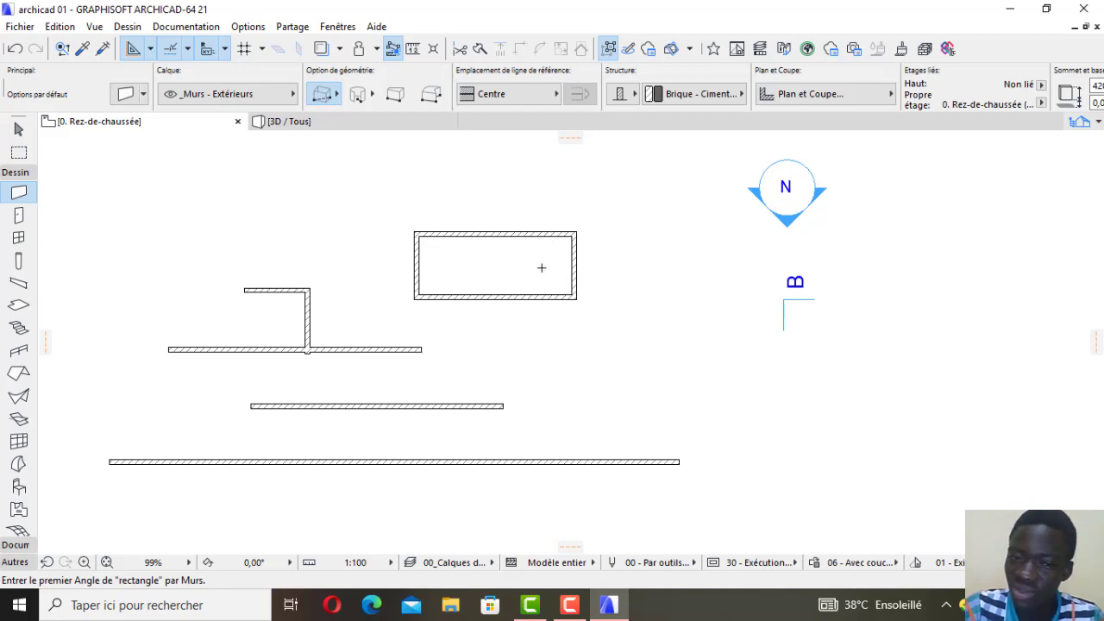
{"action": "scroll", "coordinate": [531, 272], "scroll_direction": "down", "scroll_amount": 2}
{"action": "scroll", "coordinate": [357, 215], "scroll_direction": "down", "scroll_amount": 1}
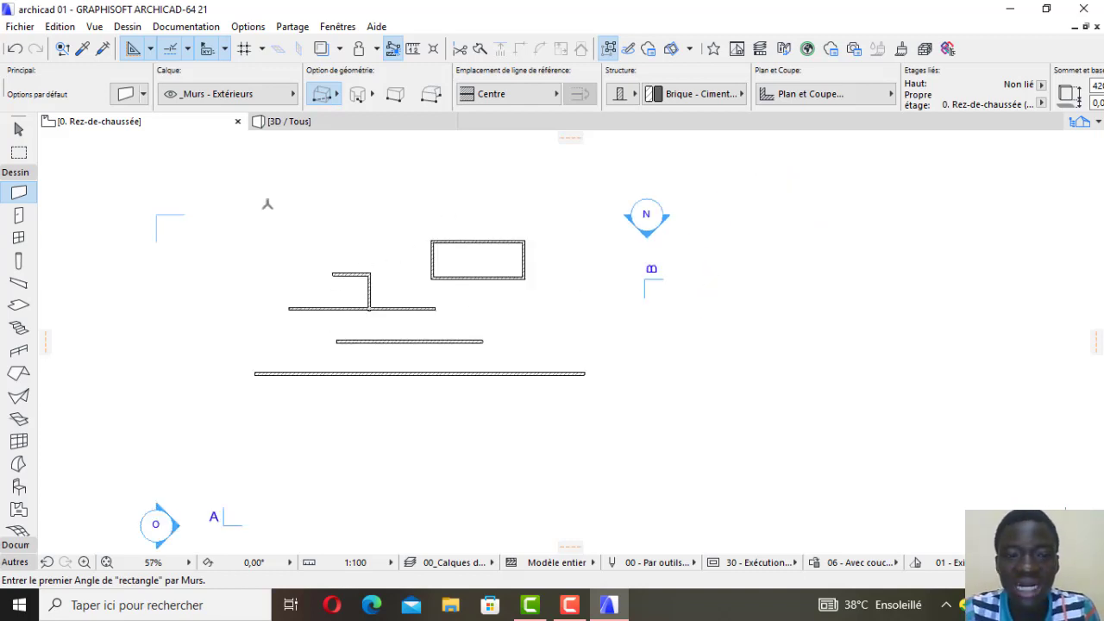
{"action": "left_click", "coordinate": [246, 187]}
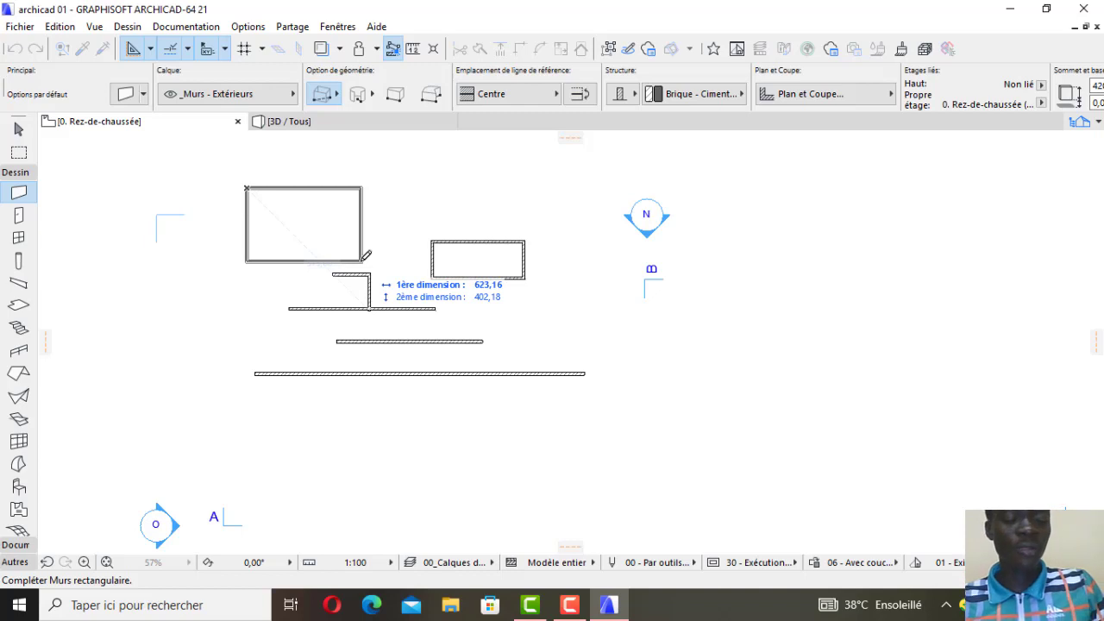
{"action": "key", "text": "Tab"}
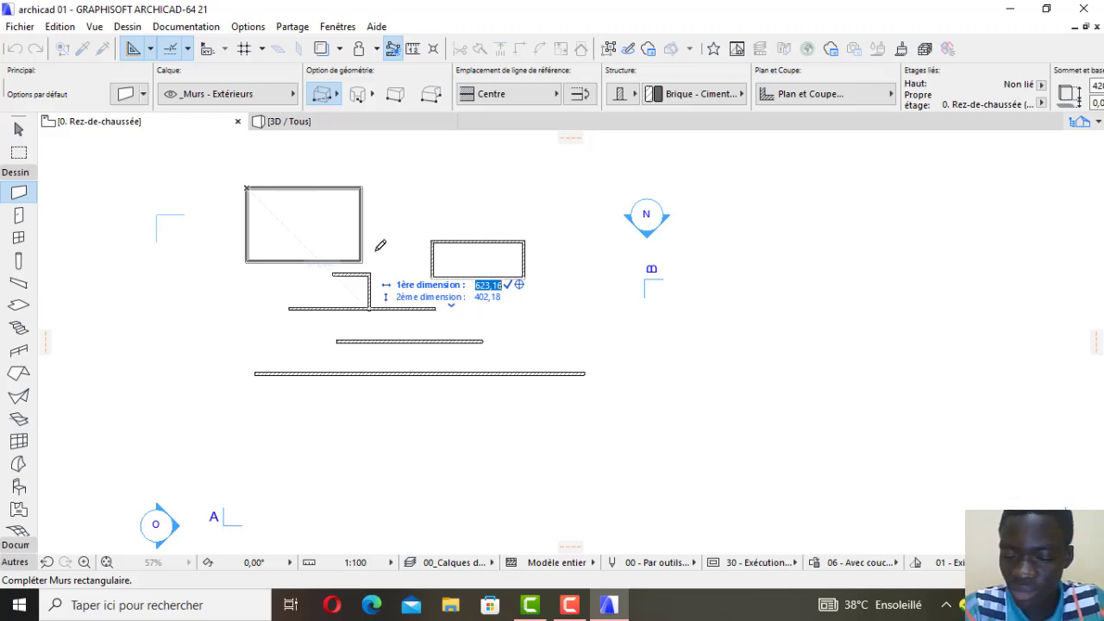
{"action": "type", "text": "500"}
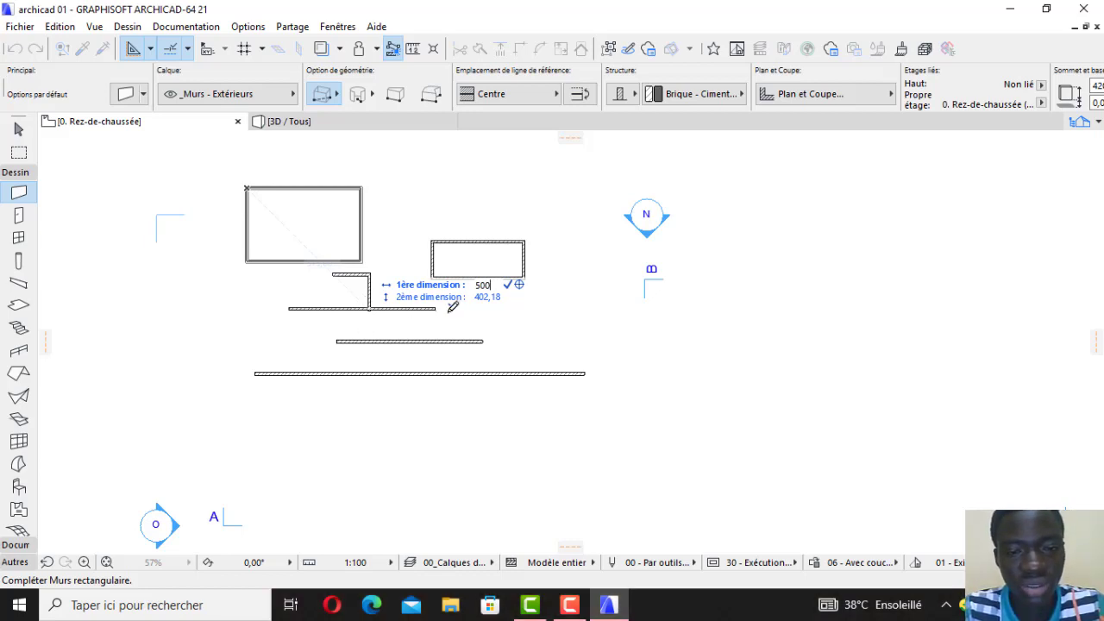
{"action": "left_click", "coordinate": [481, 299]}
{"action": "key", "text": "Tab"}
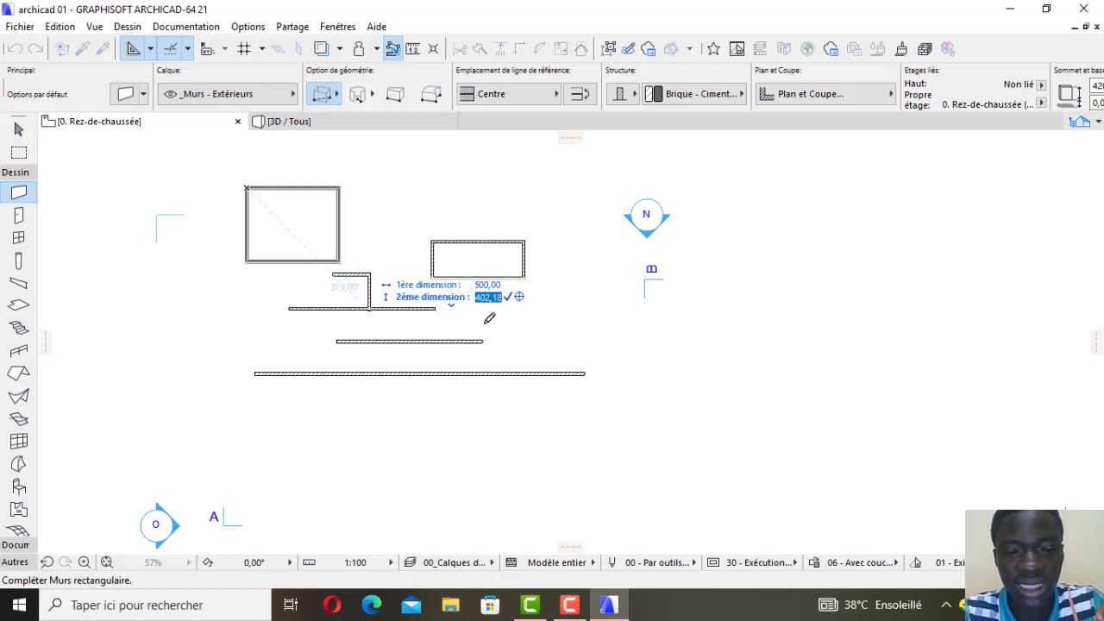
{"action": "type", "text": "200"}
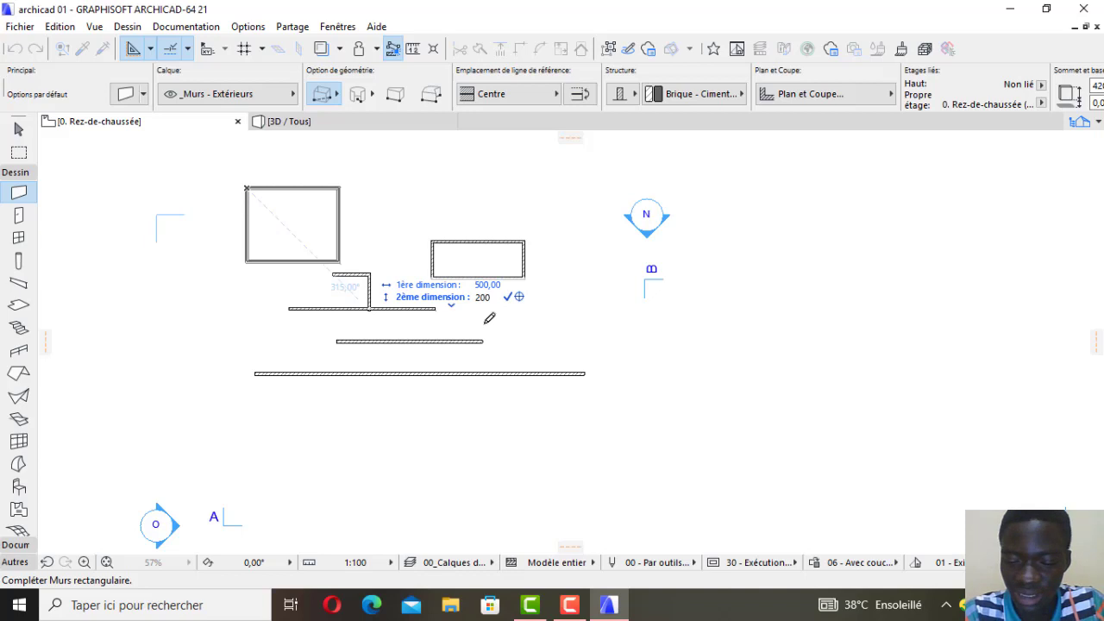
{"action": "key", "text": "Return"}
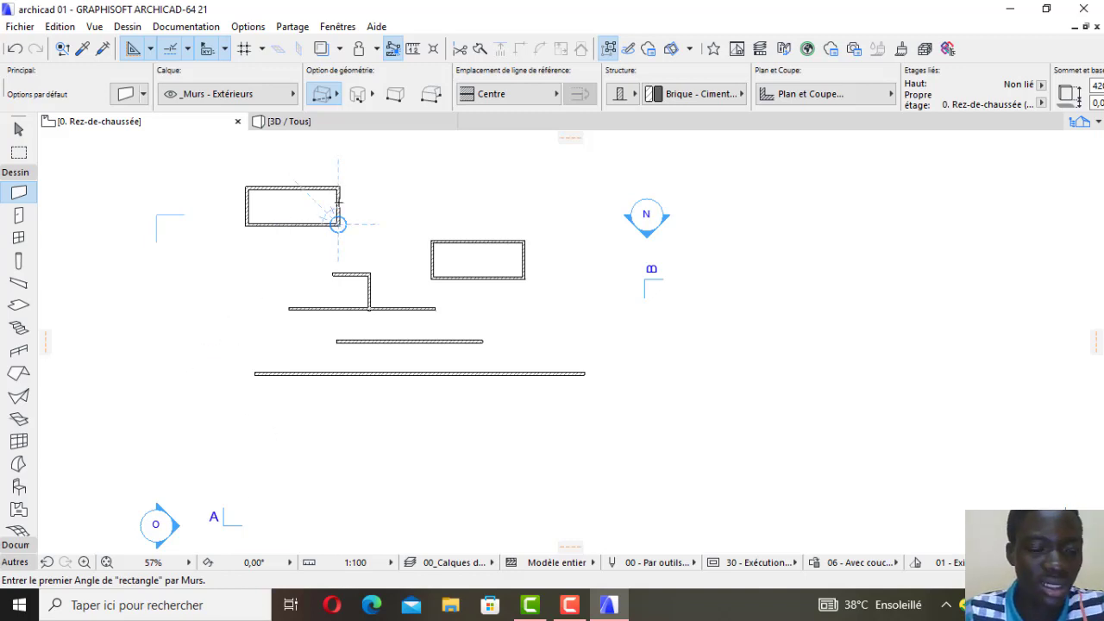
Draw a rectangle of walls with the rotated rectangle geometry above the closed chain, 500 cm horizontally and 200 cm downward.
{"action": "scroll", "coordinate": [337, 224], "scroll_direction": "up", "scroll_amount": 2}
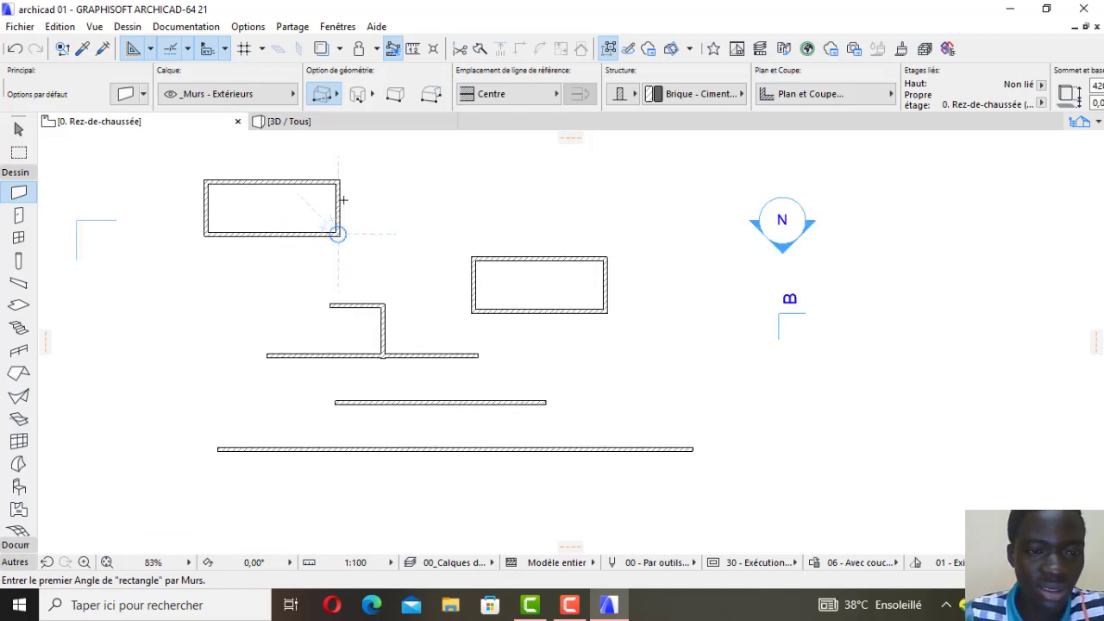
{"action": "left_click", "coordinate": [336, 95]}
{"action": "left_click", "coordinate": [442, 80]}
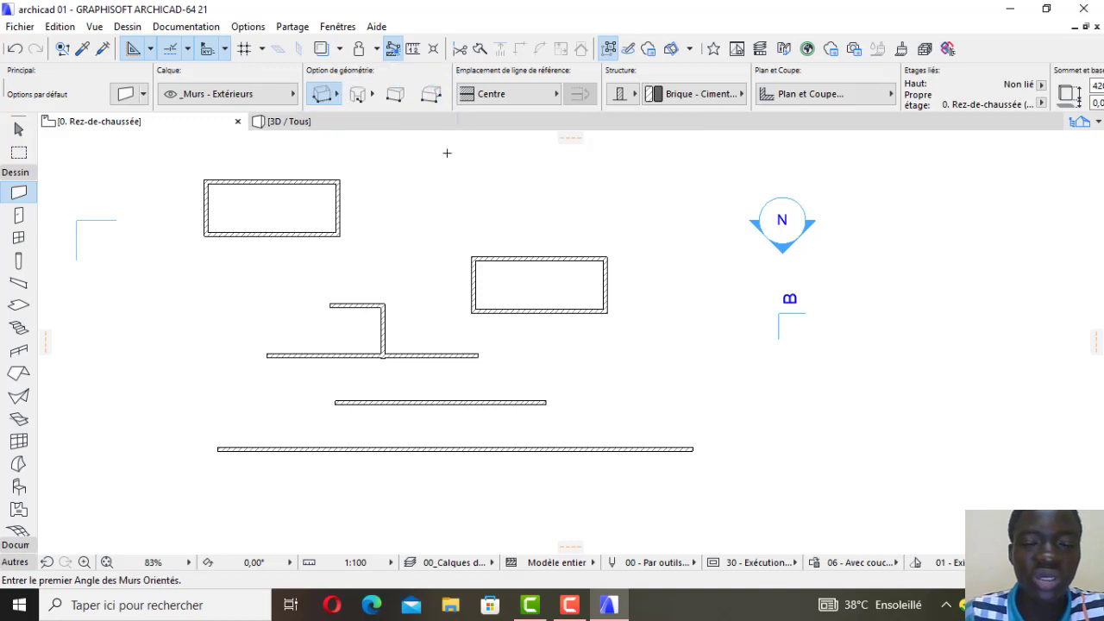
{"action": "scroll", "coordinate": [376, 219], "scroll_direction": "down", "scroll_amount": 2}
{"action": "left_click", "coordinate": [431, 176]}
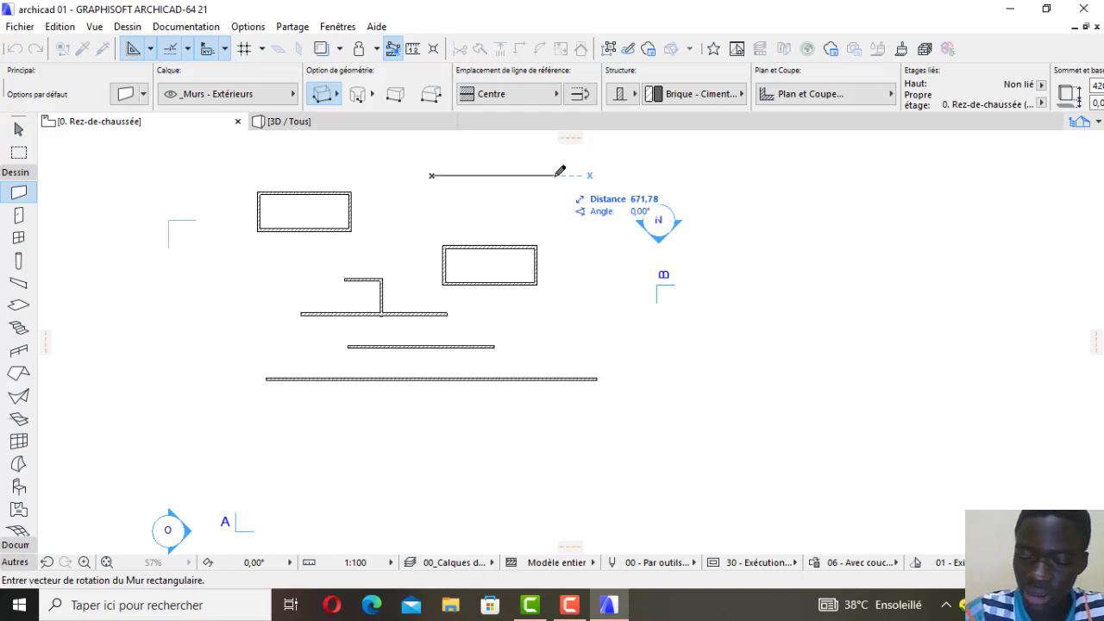
{"action": "type", "text": "500"}
{"action": "key", "text": "Return"}
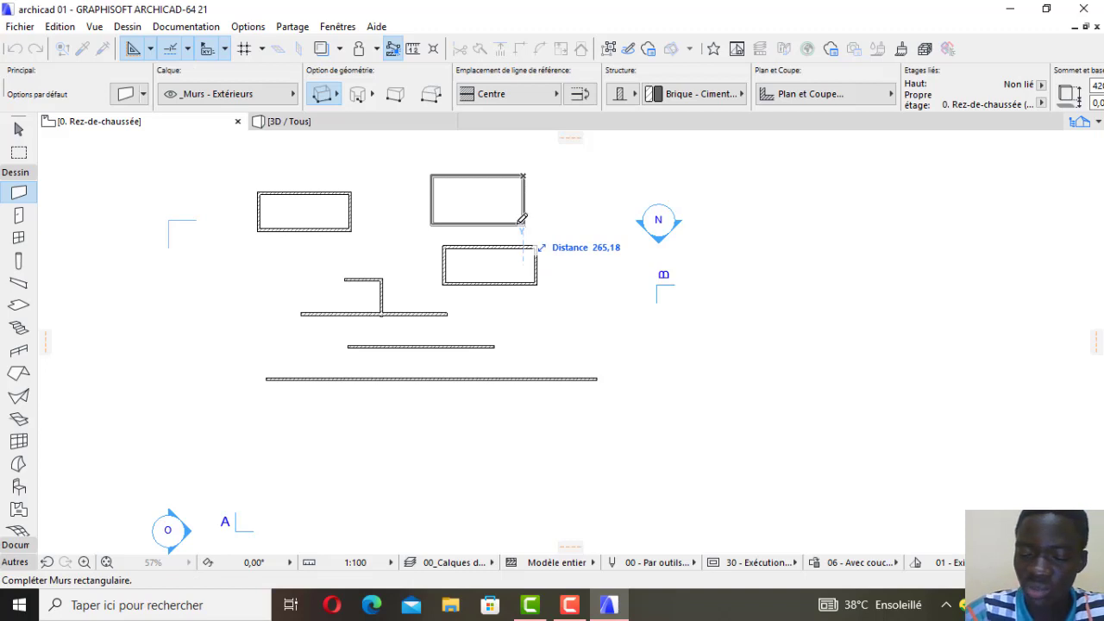
{"action": "type", "text": "200"}
{"action": "key", "text": "Return"}
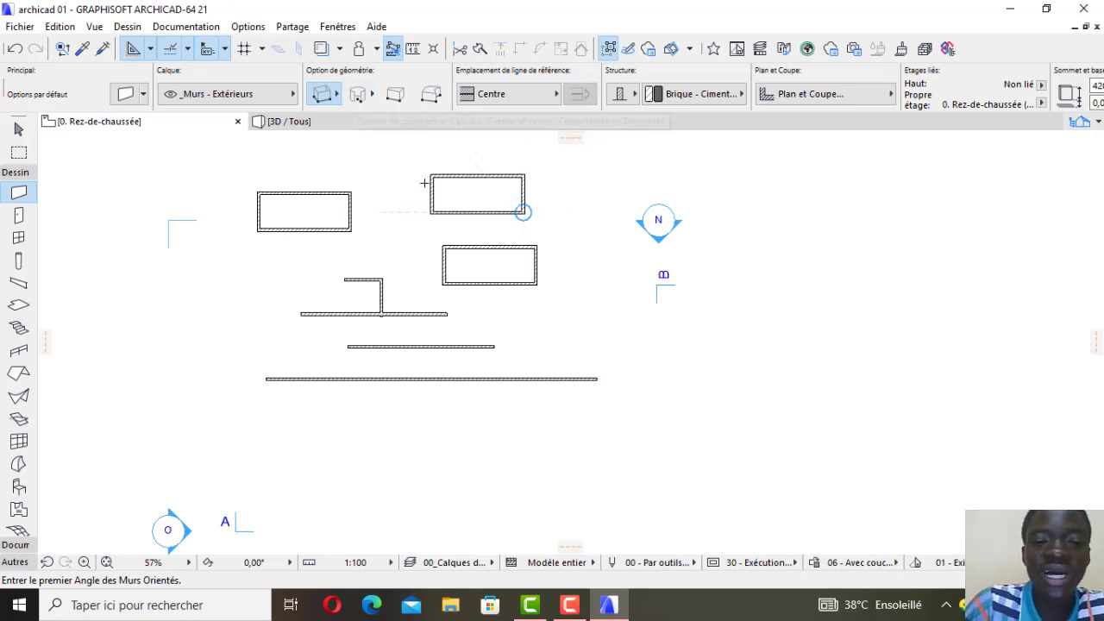
Switch the wall geometry to the curved method defined by centre and radius.
{"action": "scroll", "coordinate": [417, 283], "scroll_direction": "down", "scroll_amount": 1}
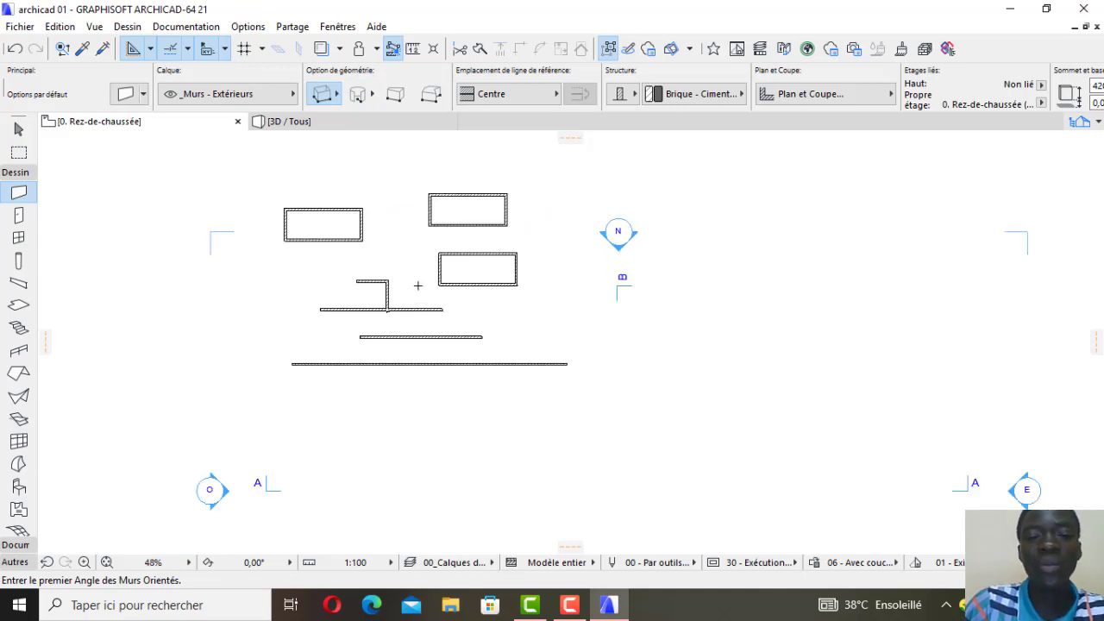
{"action": "left_click", "coordinate": [357, 97]}
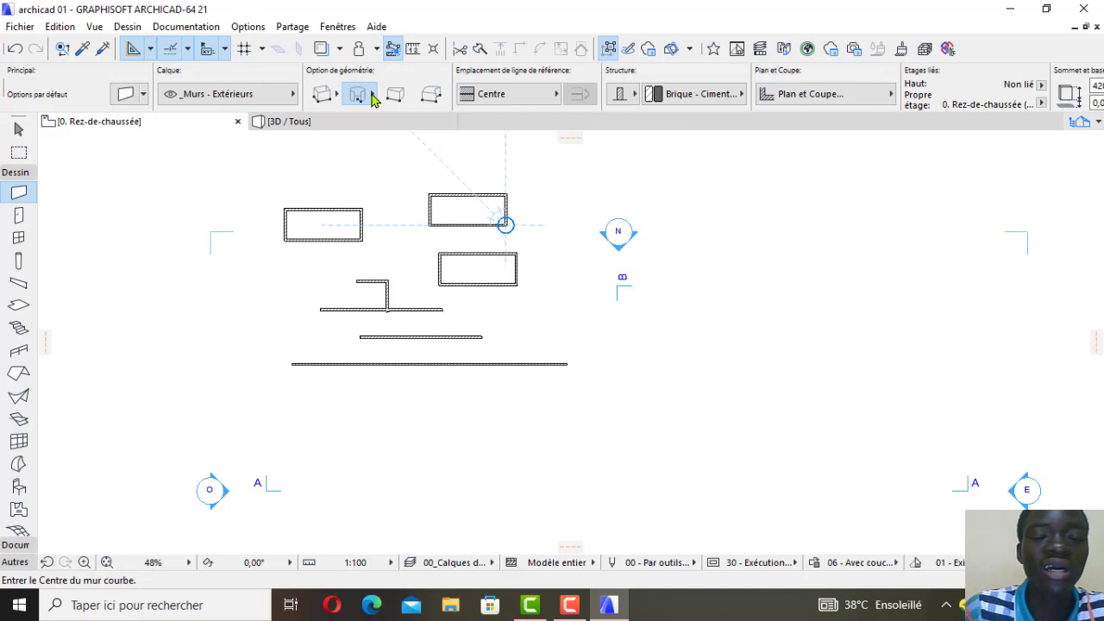
{"action": "left_click", "coordinate": [374, 97]}
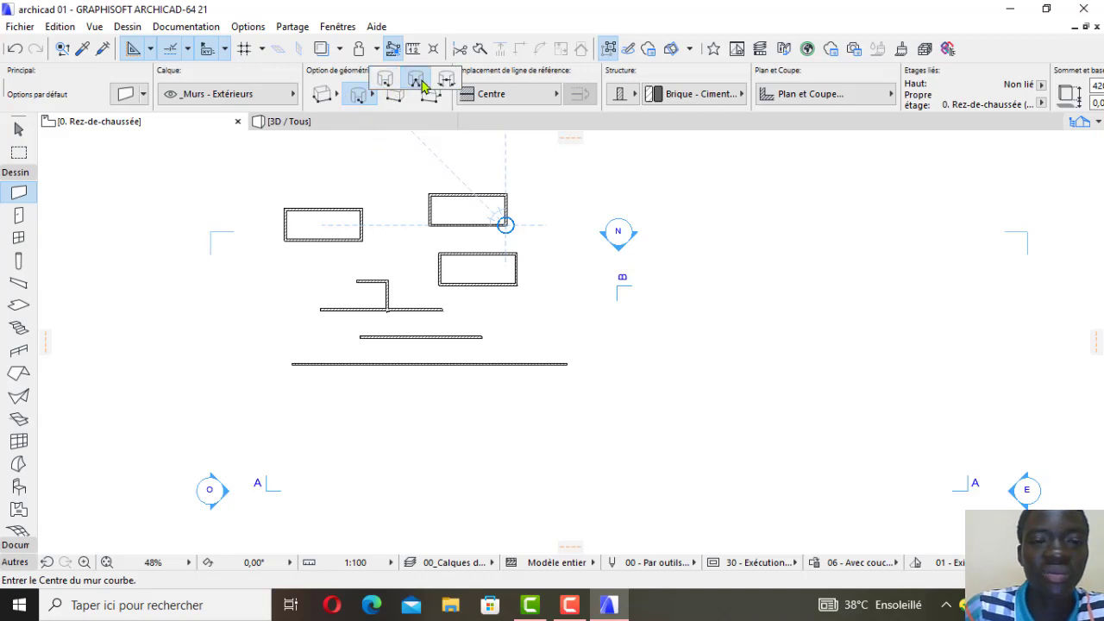
{"action": "left_click", "coordinate": [361, 96]}
{"action": "left_click", "coordinate": [369, 97]}
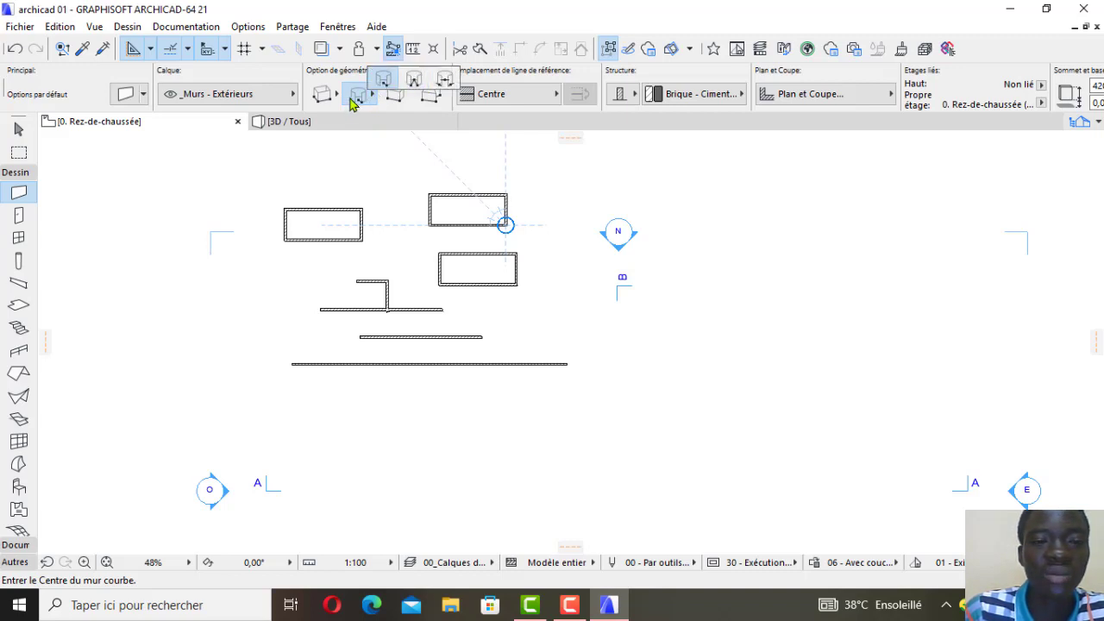
{"action": "left_click", "coordinate": [538, 294]}
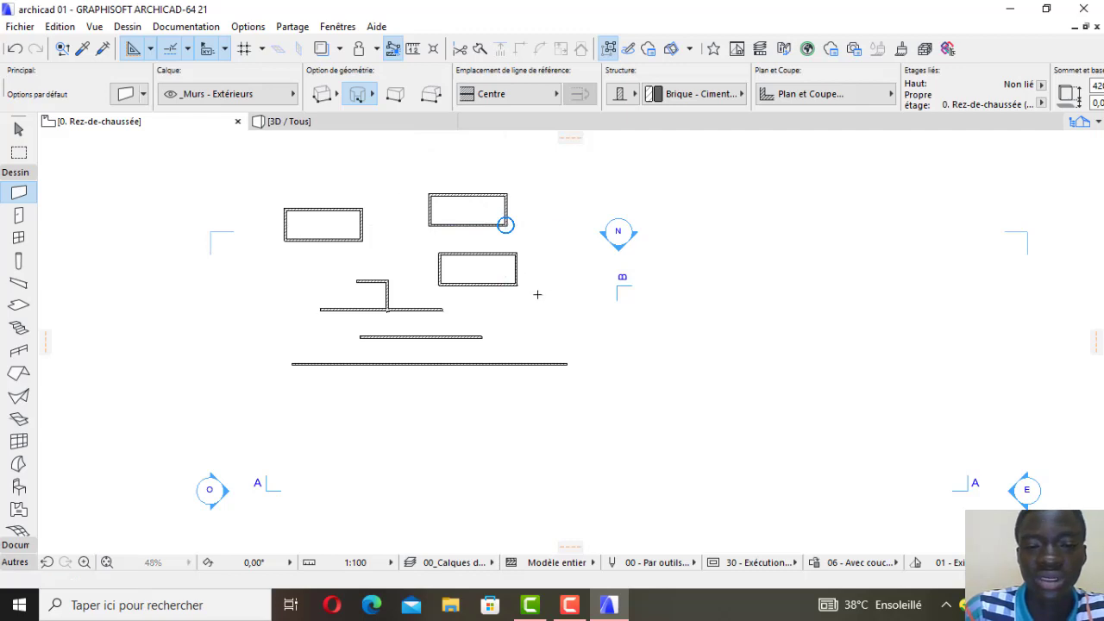
{"action": "scroll", "coordinate": [677, 290], "scroll_direction": "up", "scroll_amount": 5}
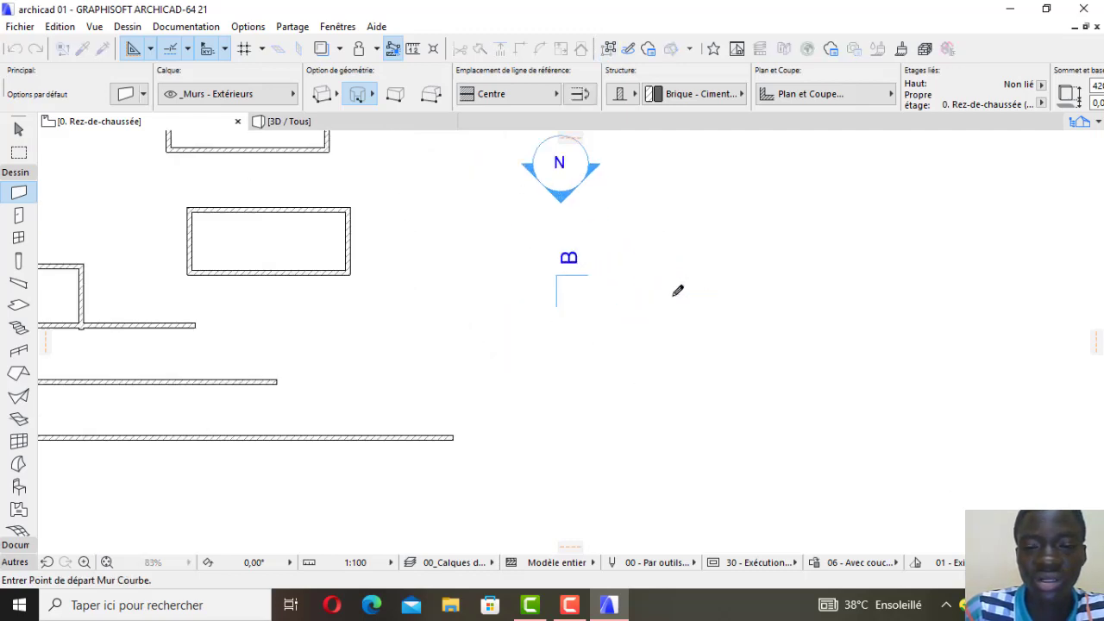
{"action": "scroll", "coordinate": [678, 290], "scroll_direction": "down", "scroll_amount": 2}
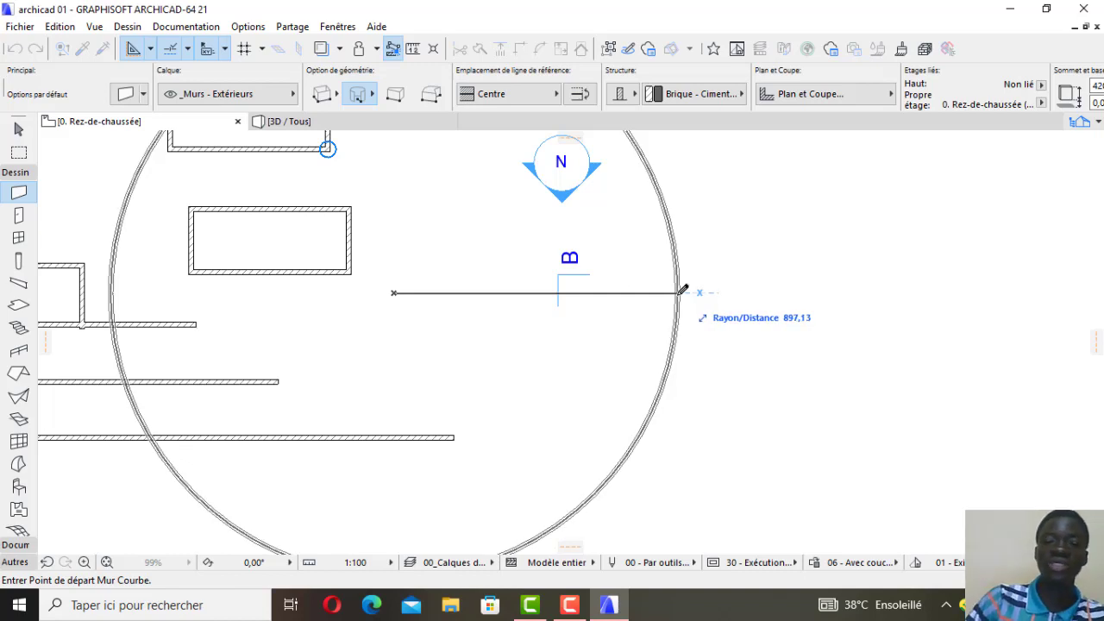
{"action": "scroll", "coordinate": [302, 288], "scroll_direction": "down", "scroll_amount": 1}
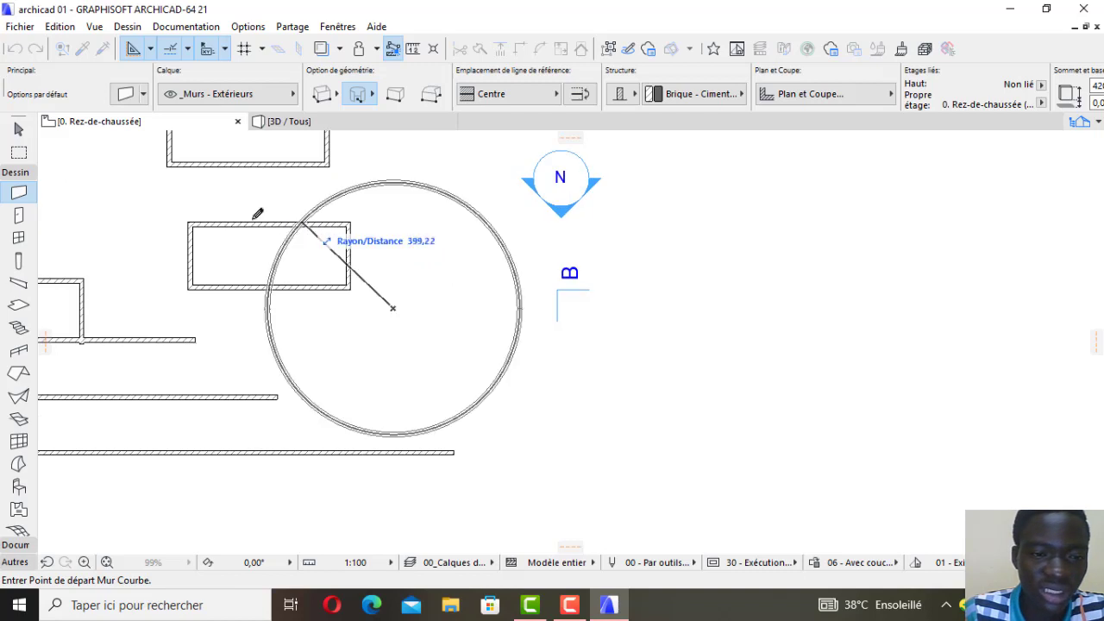
{"action": "scroll", "coordinate": [263, 214], "scroll_direction": "up", "scroll_amount": 4}
{"action": "key", "text": "Escape"}
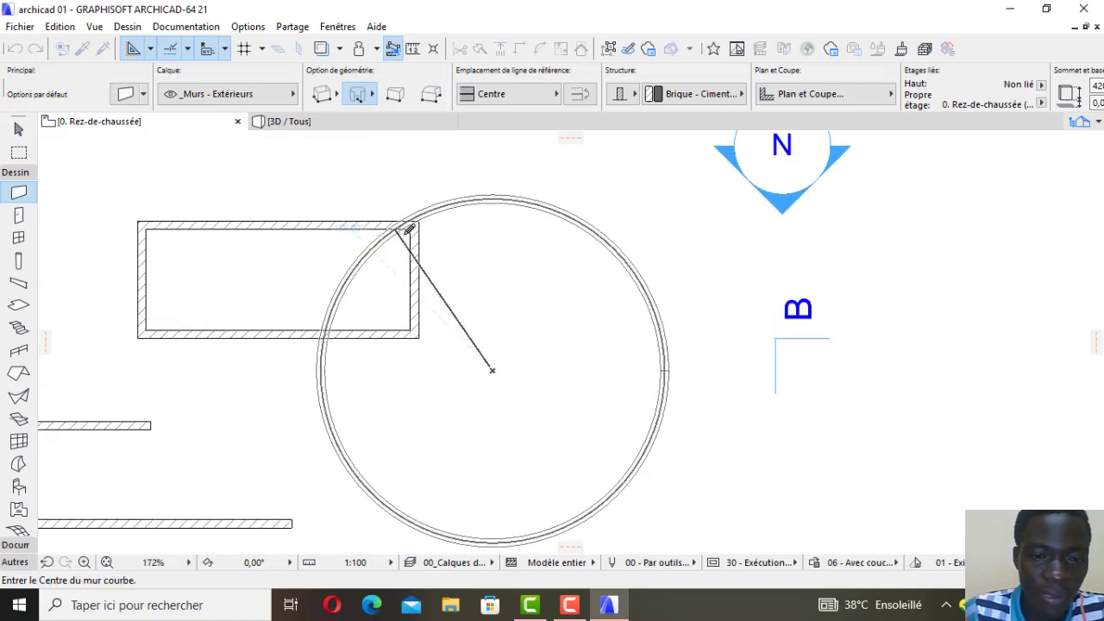
Draw a full circular wall of 200 cm radius centred on the upper-right outer corner of the closed chained rectangle.
{"action": "scroll", "coordinate": [417, 220], "scroll_direction": "up", "scroll_amount": 3}
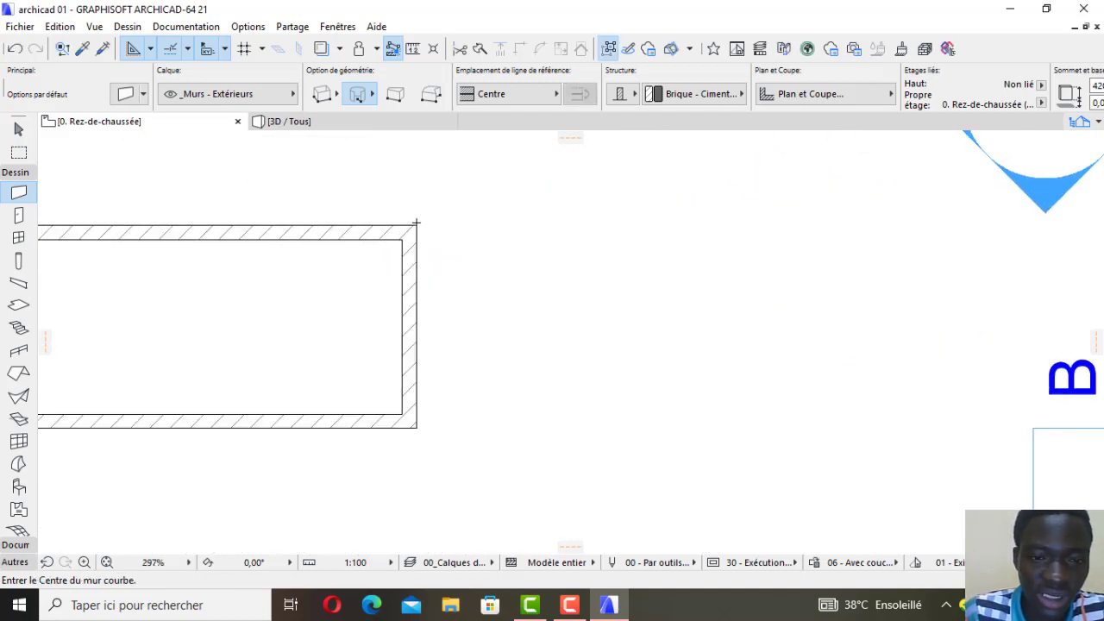
{"action": "left_click", "coordinate": [415, 224]}
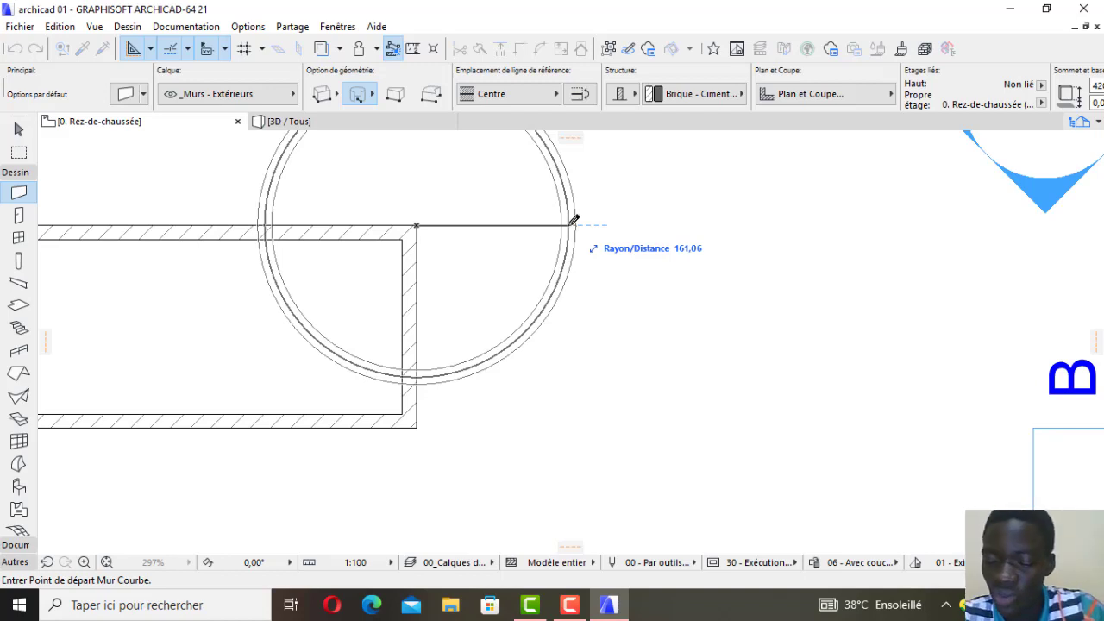
{"action": "type", "text": "200"}
{"action": "key", "text": "Return"}
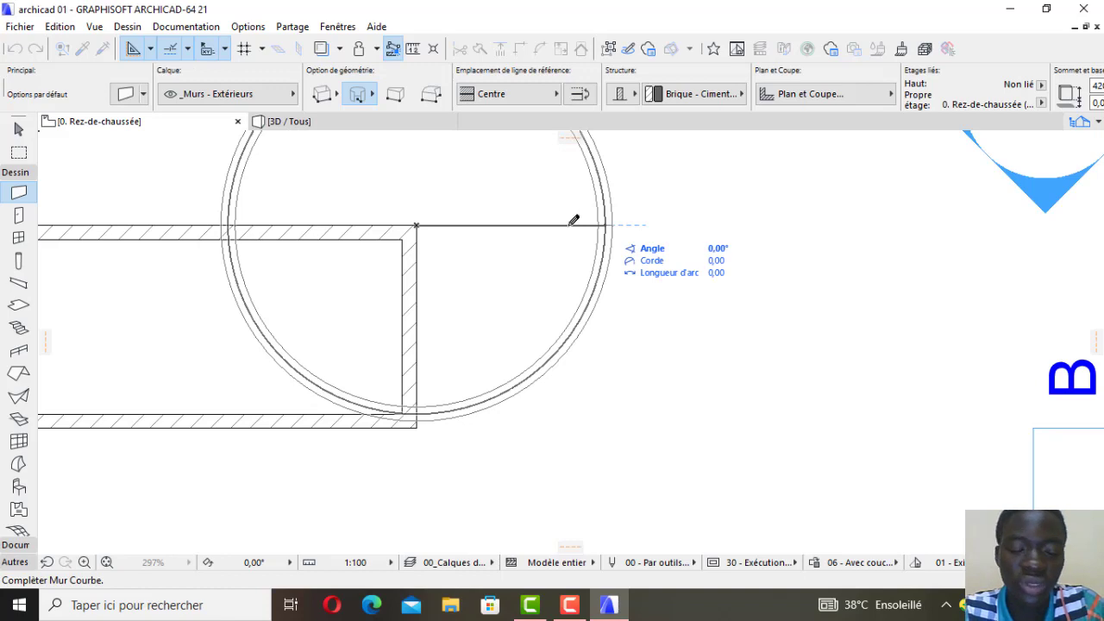
{"action": "left_click", "coordinate": [573, 220]}
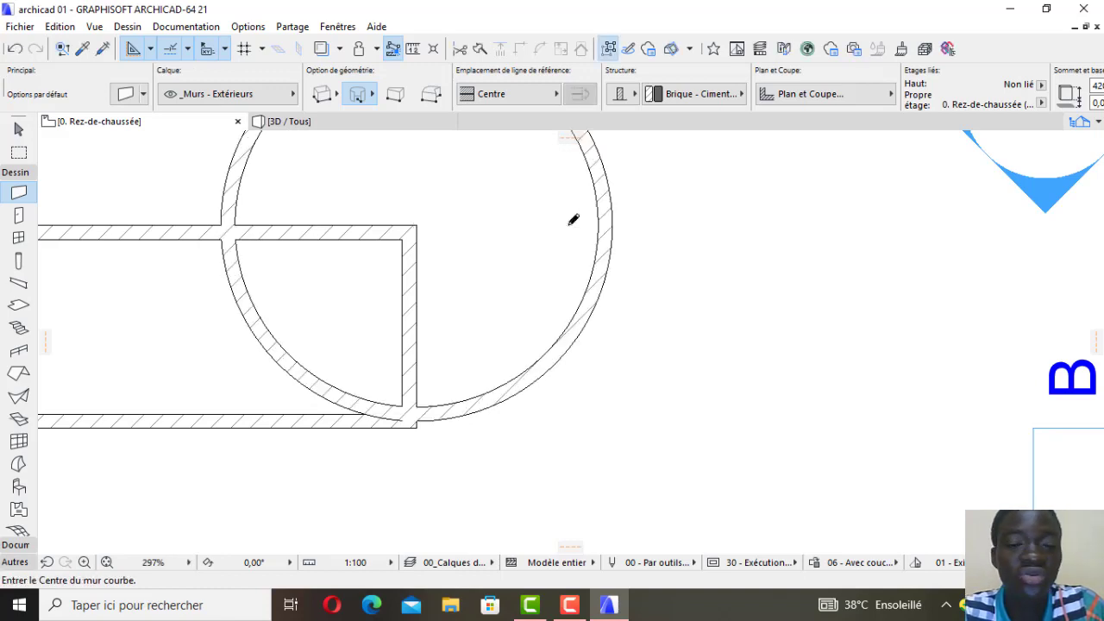
Switch the curved wall geometry to the three-point circumference method.
{"action": "scroll", "coordinate": [470, 249], "scroll_direction": "down", "scroll_amount": 2}
{"action": "scroll", "coordinate": [471, 291], "scroll_direction": "down", "scroll_amount": 1}
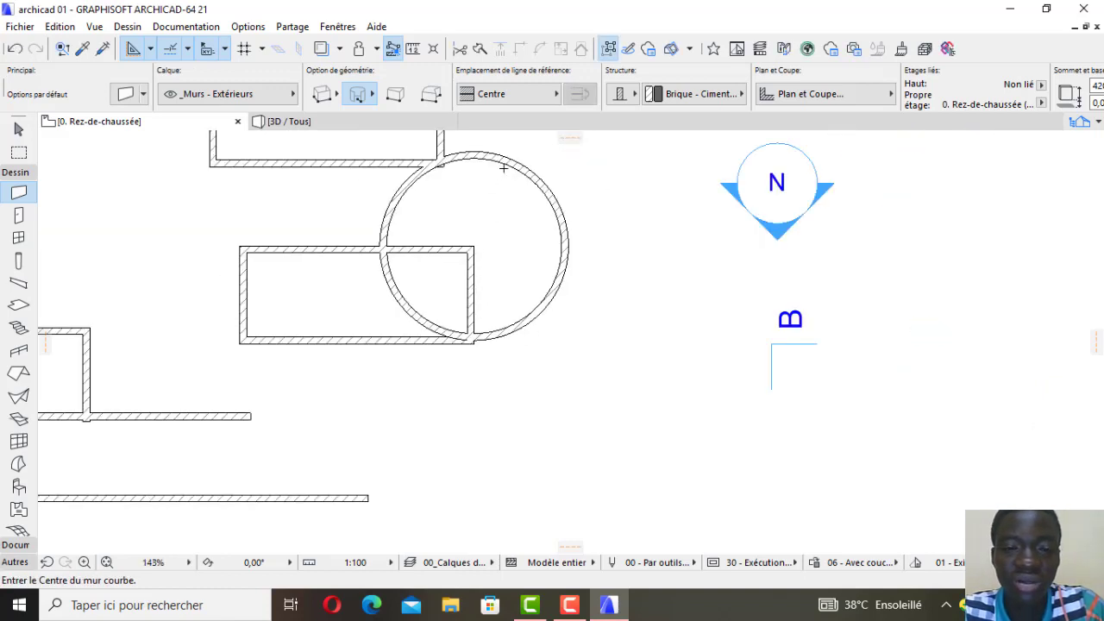
{"action": "scroll", "coordinate": [503, 168], "scroll_direction": "up", "scroll_amount": 1}
{"action": "scroll", "coordinate": [502, 257], "scroll_direction": "down", "scroll_amount": 1}
{"action": "scroll", "coordinate": [502, 292], "scroll_direction": "down", "scroll_amount": 1}
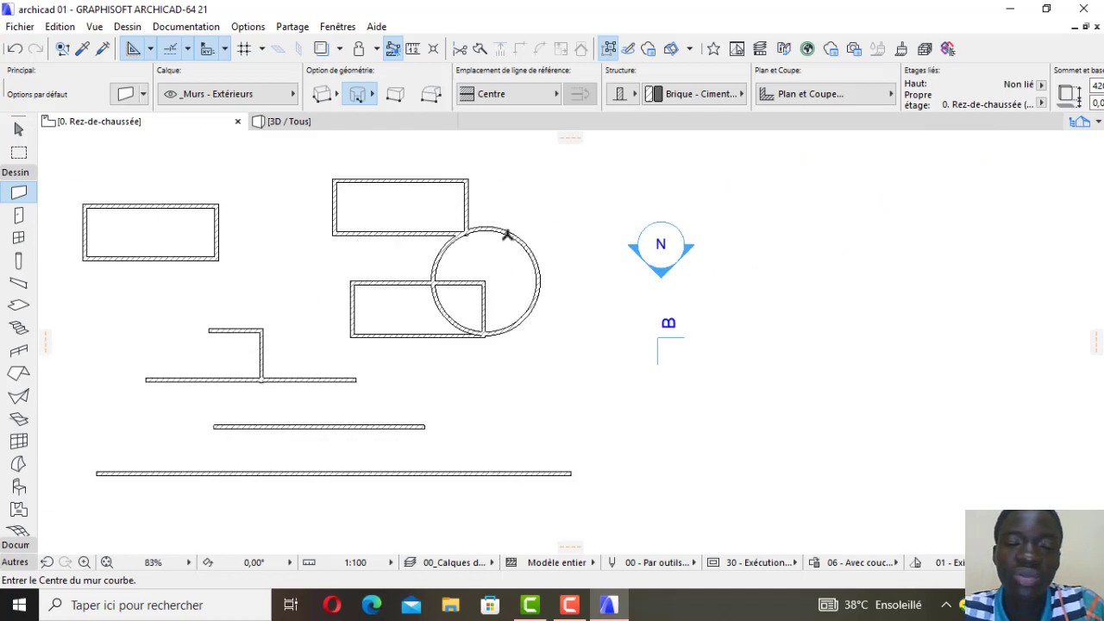
{"action": "left_click", "coordinate": [371, 95]}
{"action": "left_click", "coordinate": [416, 79]}
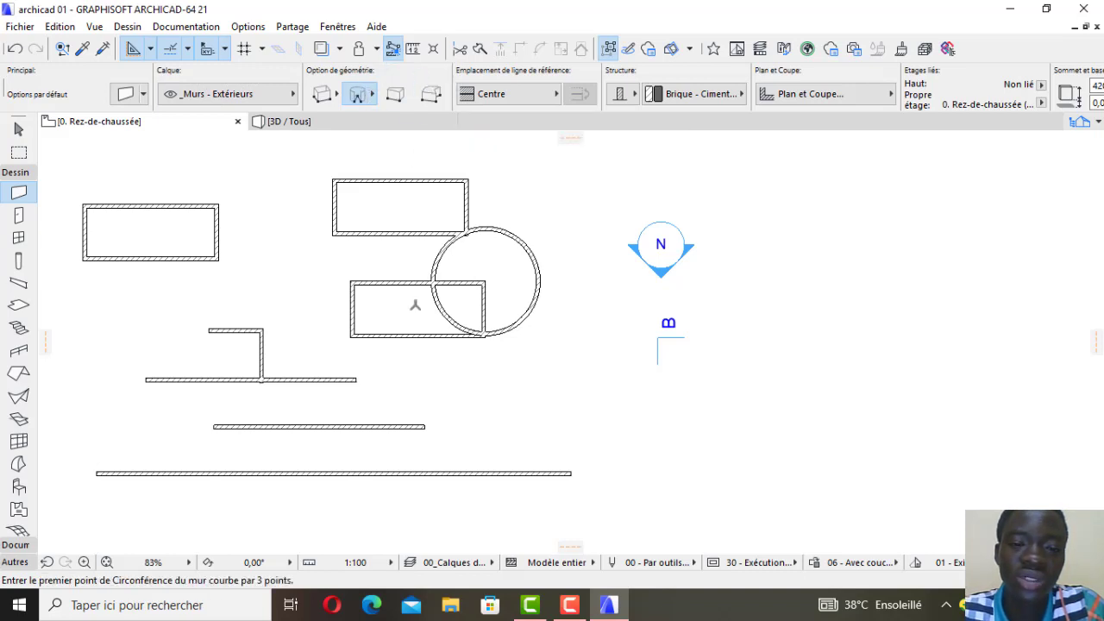
Try a three-point circular wall starting on the chained rectangle's lower wall and passing through two points below it, and cancel it.
{"action": "left_click", "coordinate": [463, 338]}
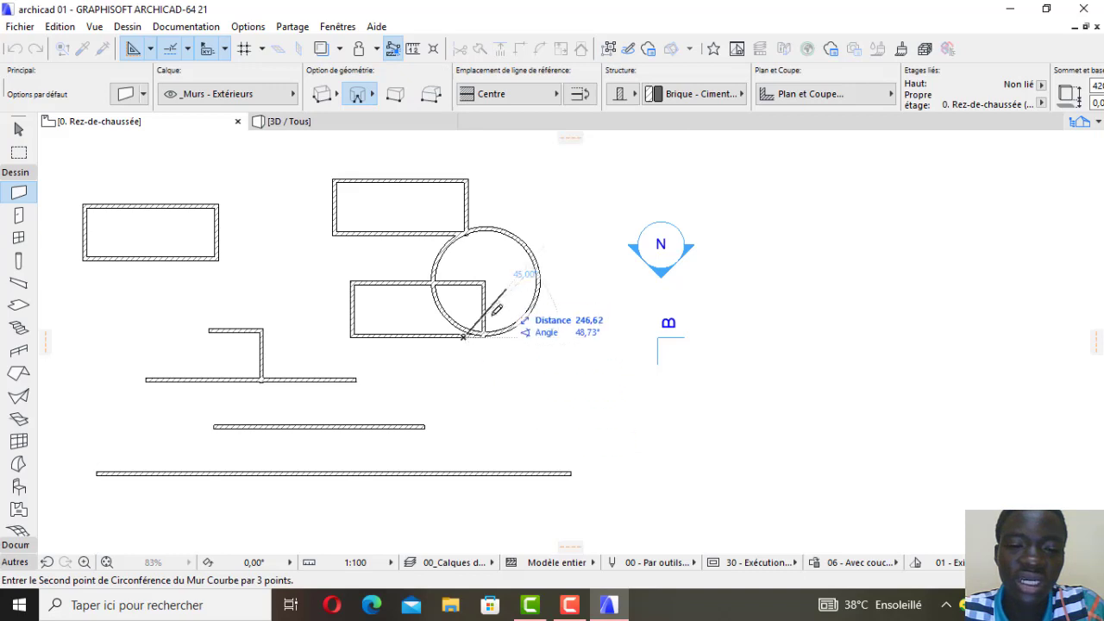
{"action": "left_click", "coordinate": [594, 390]}
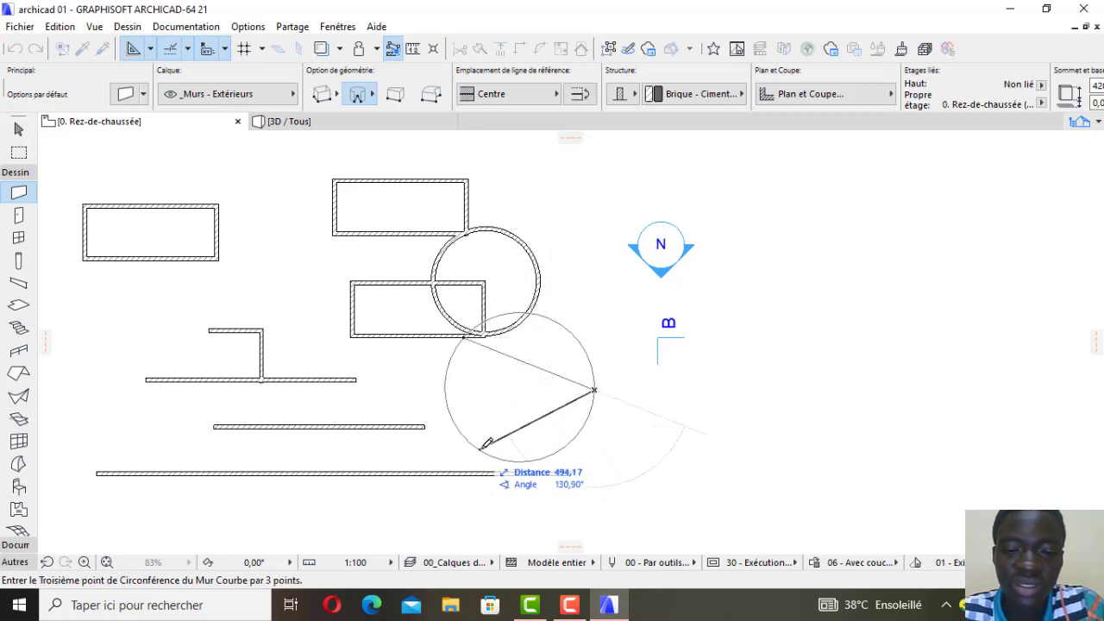
{"action": "left_click", "coordinate": [491, 443]}
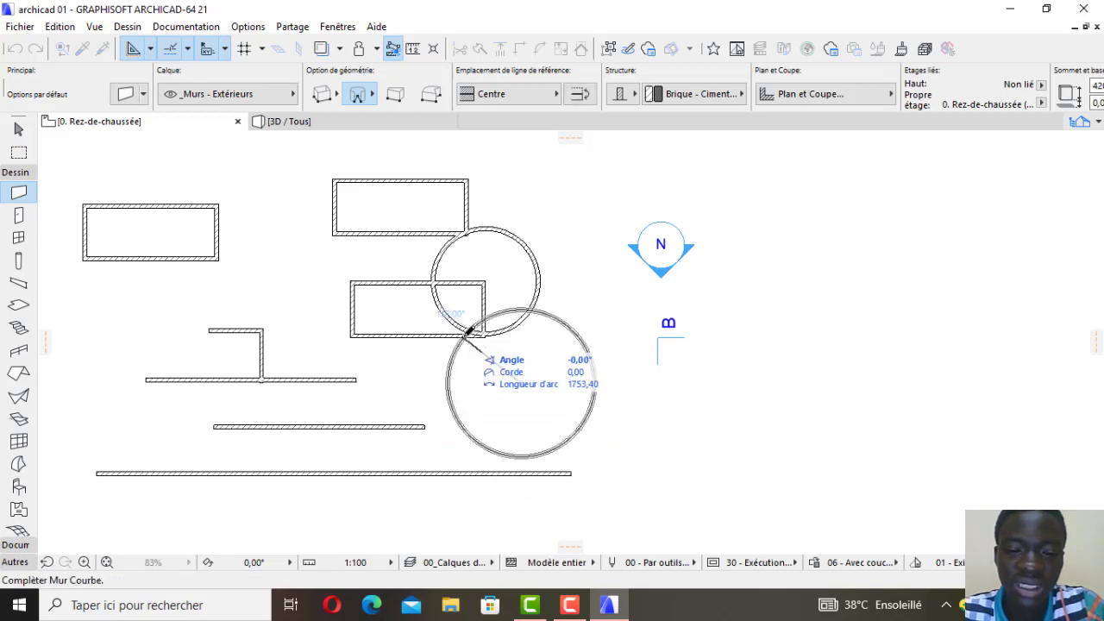
{"action": "key", "text": "Escape"}
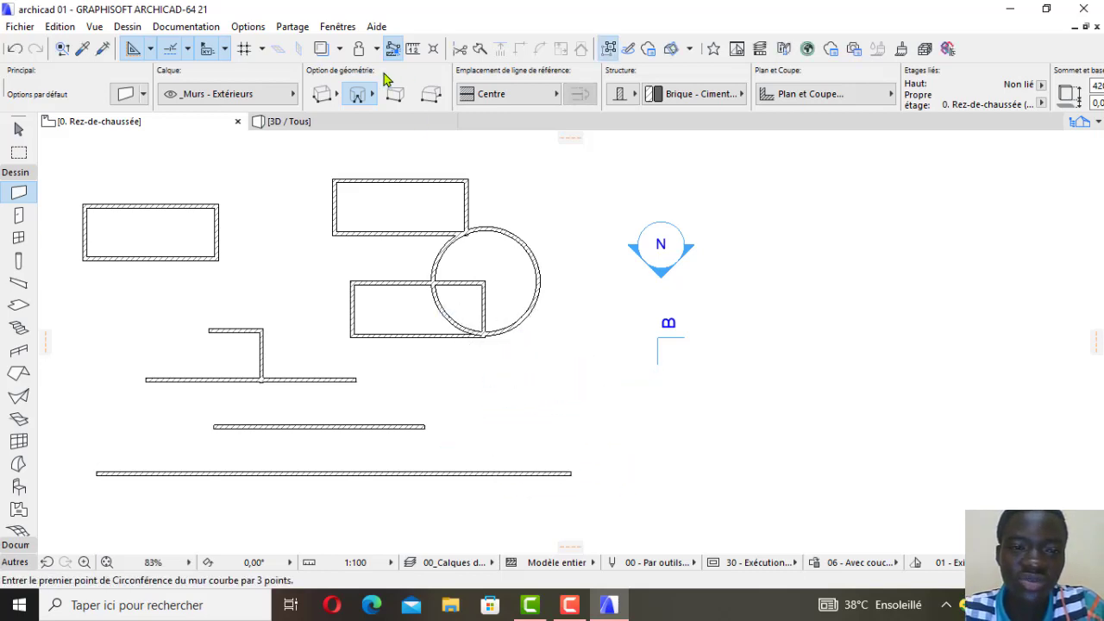
Switch the curved wall geometry to the method defined by tangent edges or circumference points.
{"action": "scroll", "coordinate": [473, 231], "scroll_direction": "up", "scroll_amount": 1}
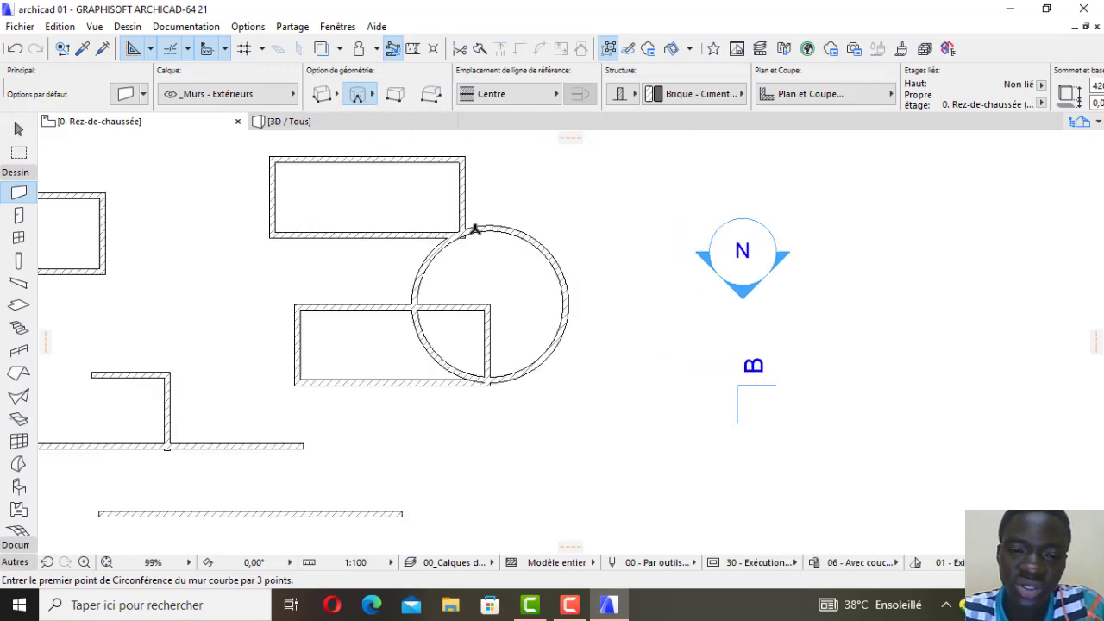
{"action": "scroll", "coordinate": [473, 231], "scroll_direction": "up", "scroll_amount": 2}
{"action": "scroll", "coordinate": [398, 336], "scroll_direction": "up", "scroll_amount": 1}
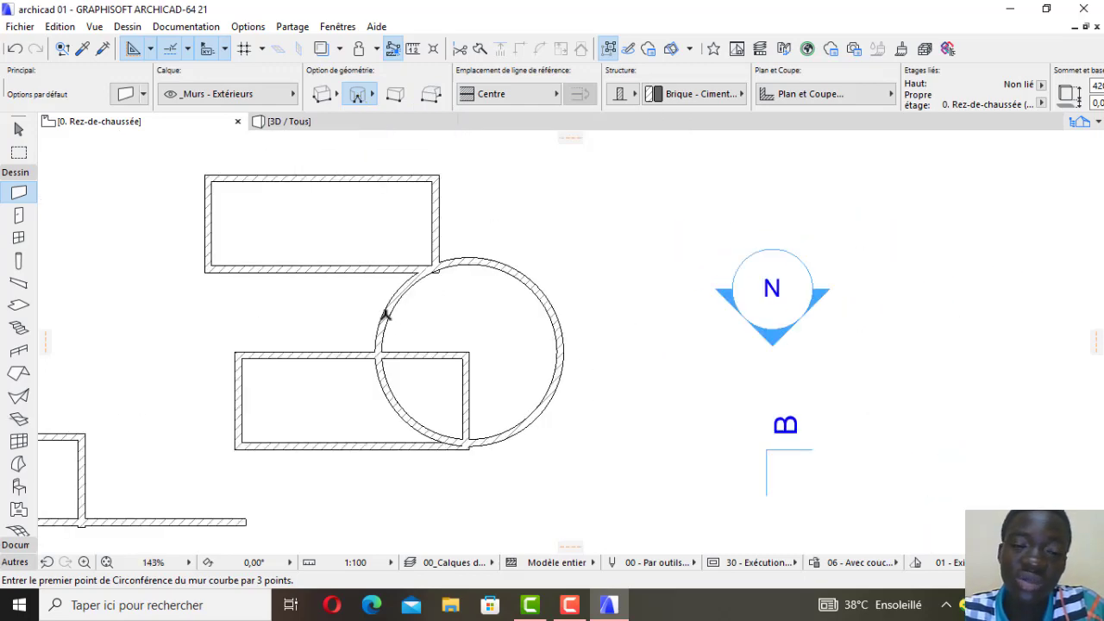
{"action": "scroll", "coordinate": [344, 304], "scroll_direction": "down", "scroll_amount": 2}
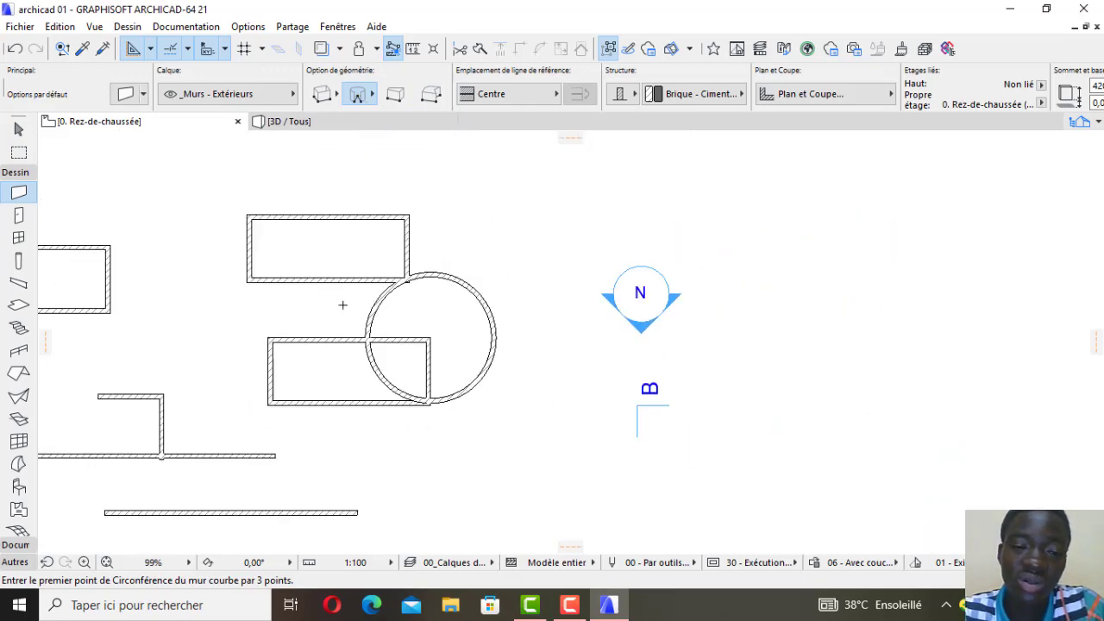
{"action": "left_click", "coordinate": [373, 95]}
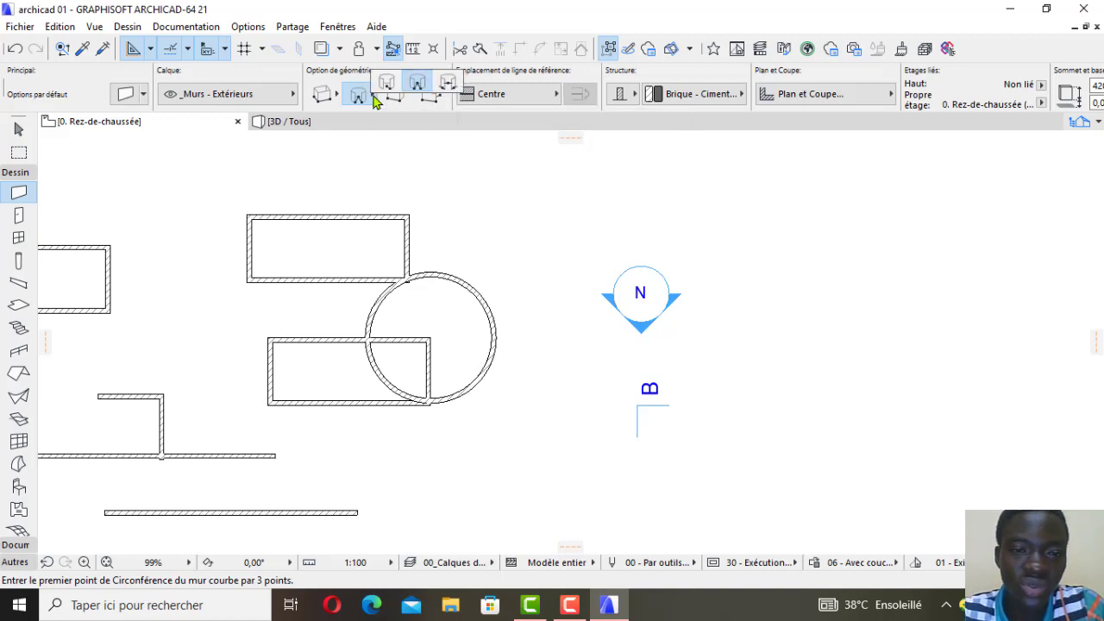
{"action": "left_click", "coordinate": [447, 83]}
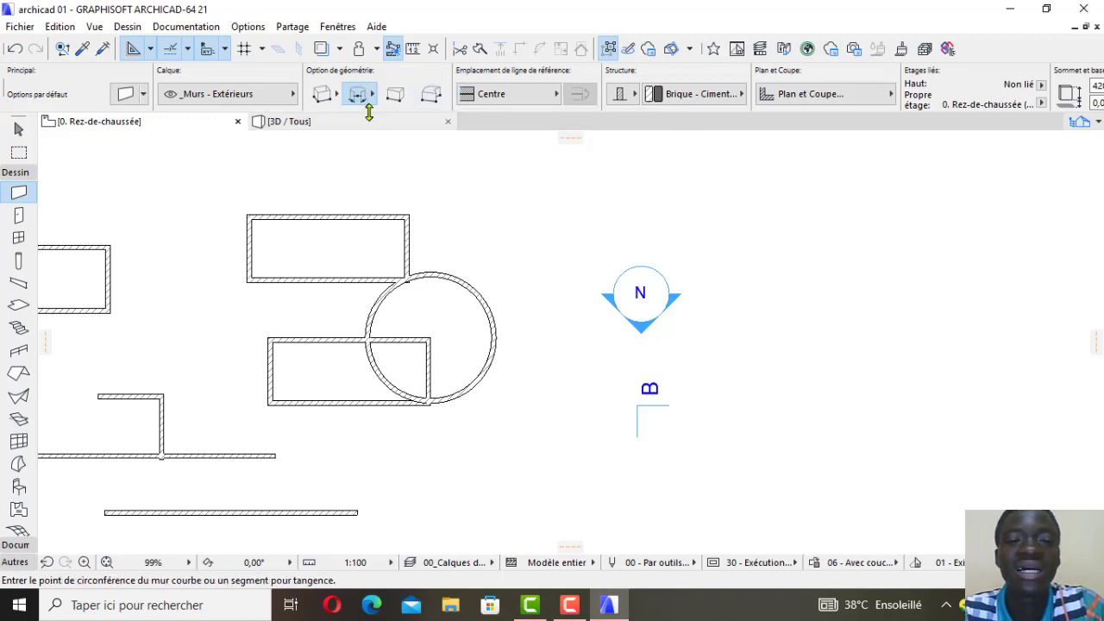
{"action": "scroll", "coordinate": [383, 209], "scroll_direction": "up", "scroll_amount": 3}
{"action": "scroll", "coordinate": [383, 209], "scroll_direction": "up", "scroll_amount": 1}
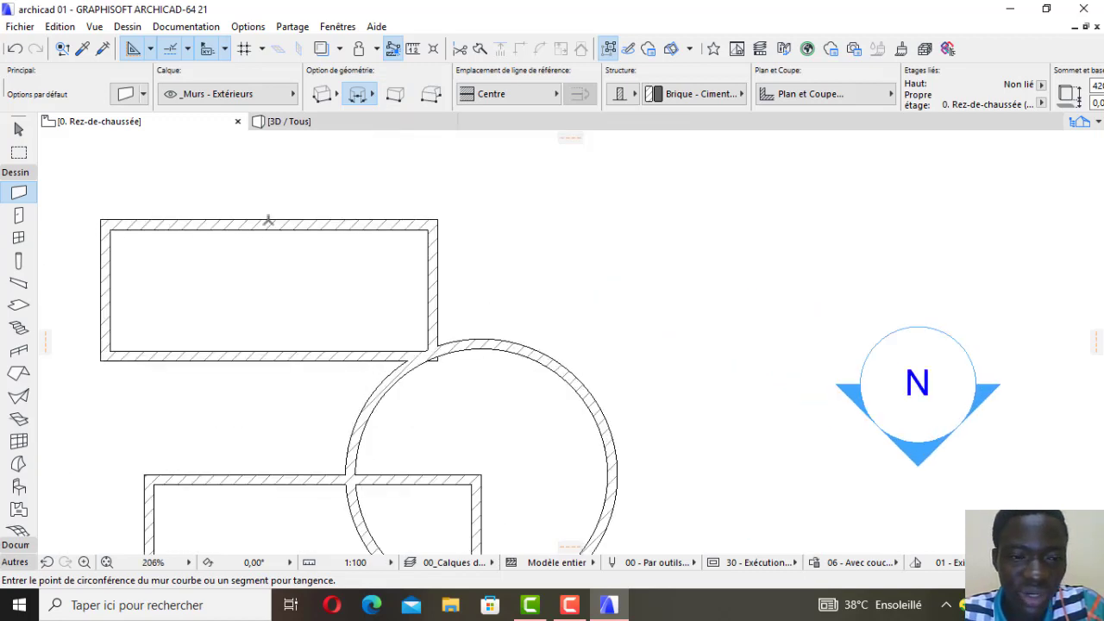
{"action": "left_click", "coordinate": [432, 223]}
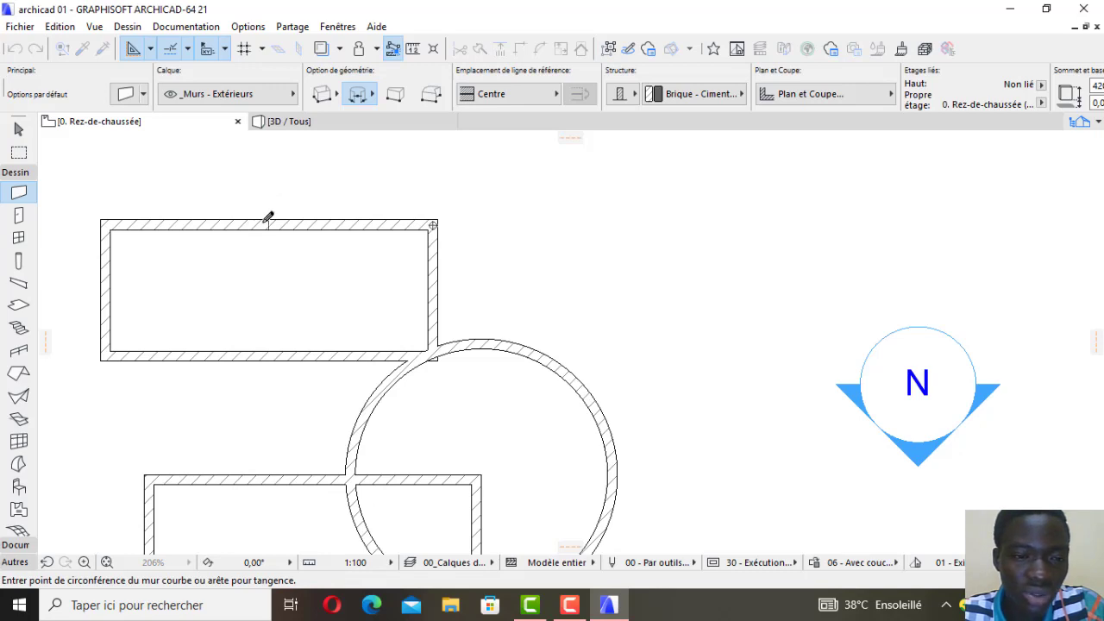
{"action": "left_click", "coordinate": [106, 223]}
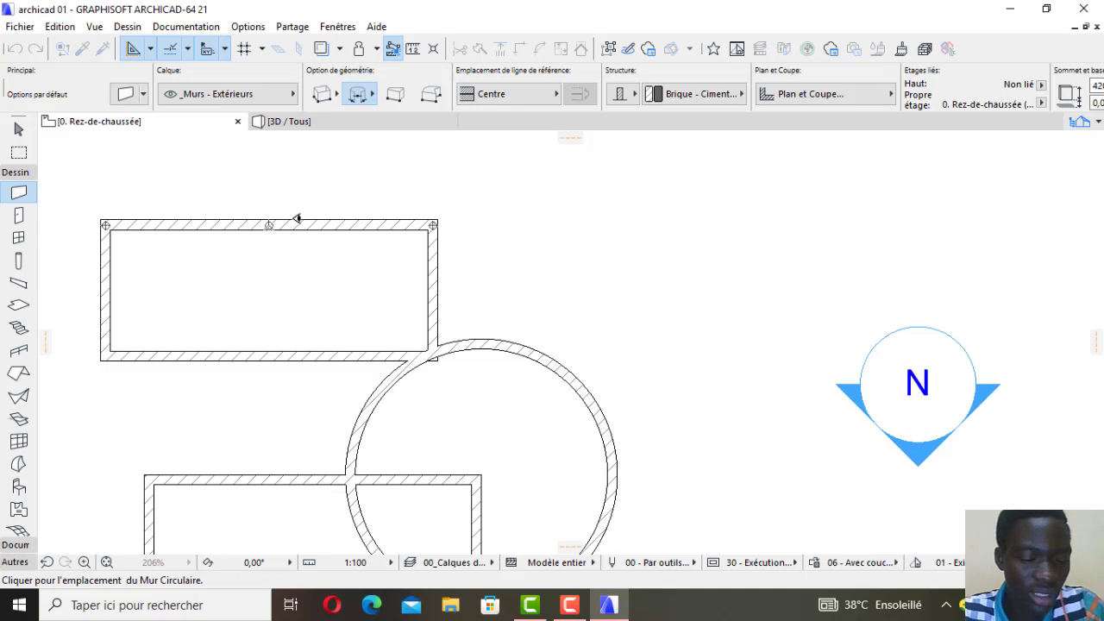
{"action": "key", "text": "Escape"}
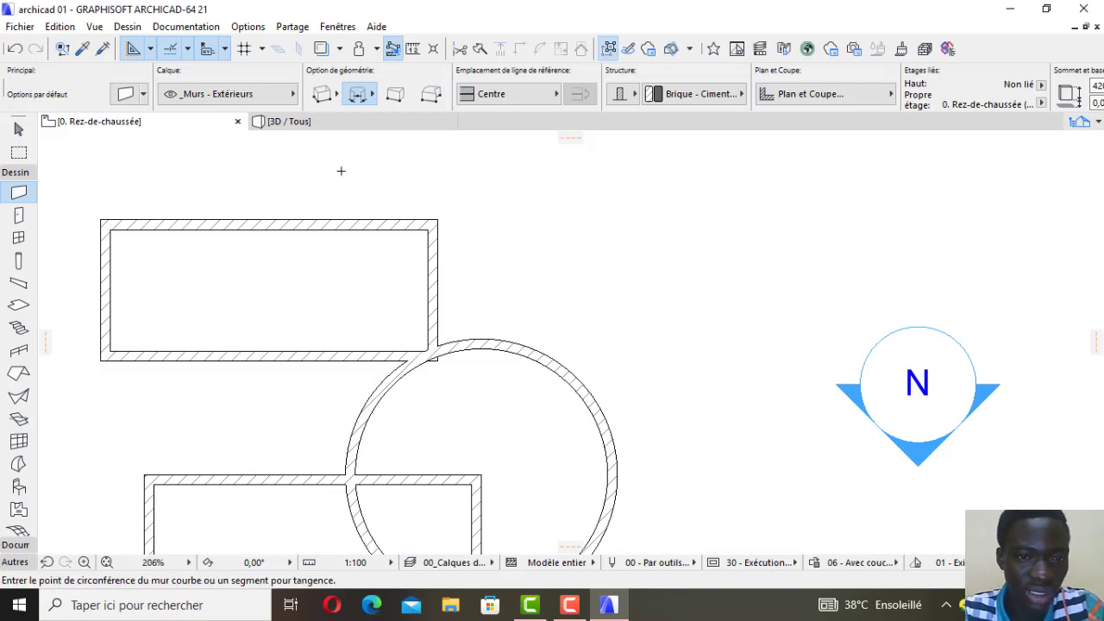
{"action": "left_click", "coordinate": [372, 97]}
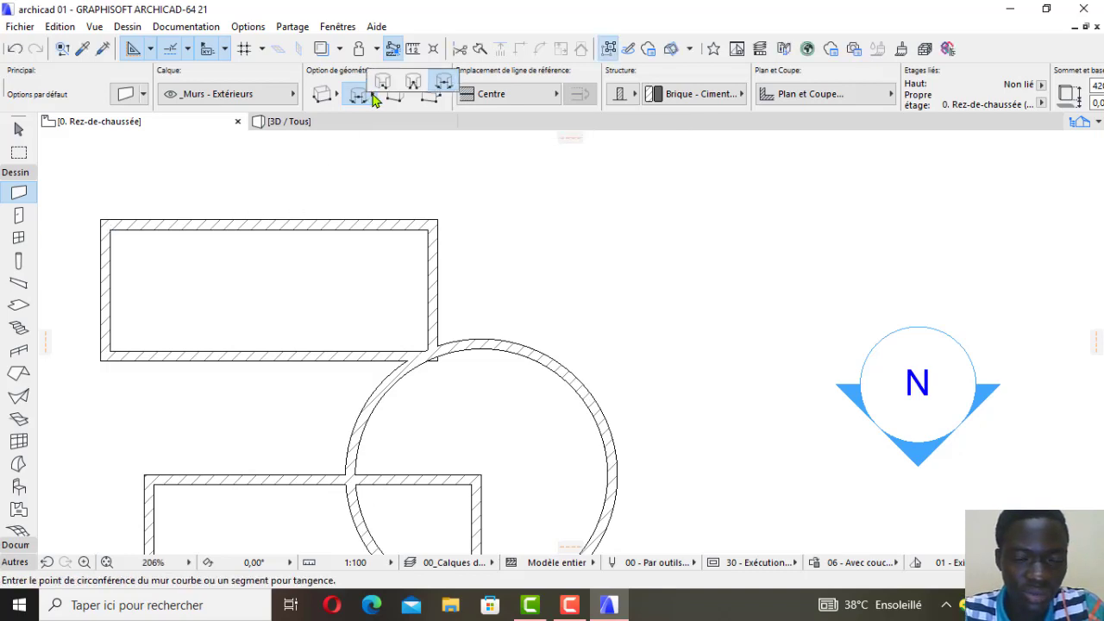
{"action": "left_click", "coordinate": [443, 82]}
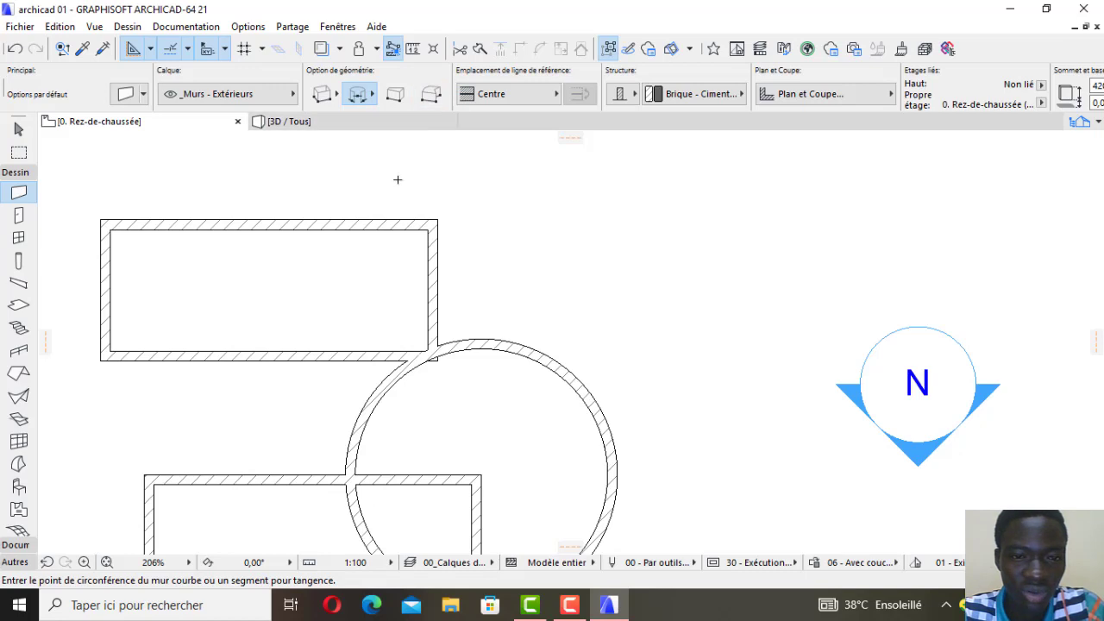
{"action": "left_click", "coordinate": [433, 222]}
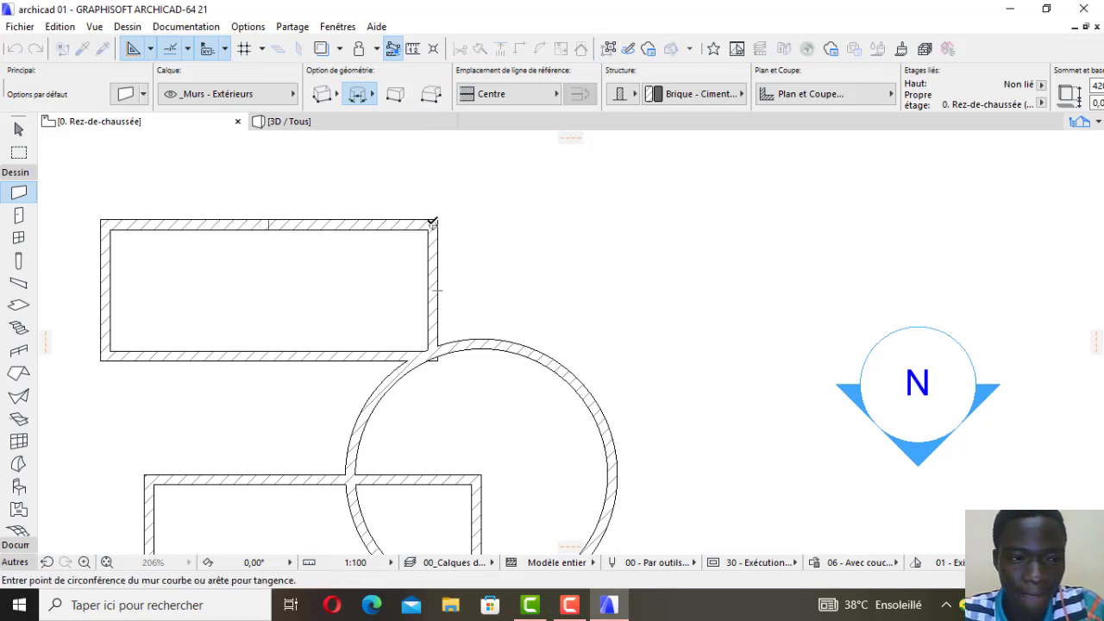
{"action": "left_click", "coordinate": [270, 222]}
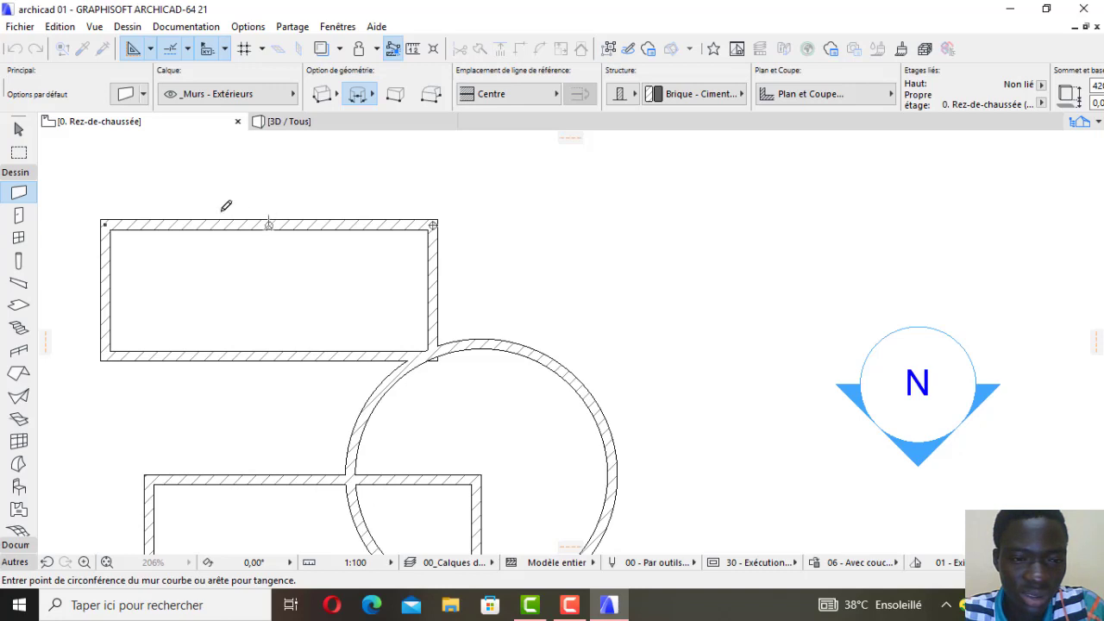
{"action": "left_click", "coordinate": [105, 222]}
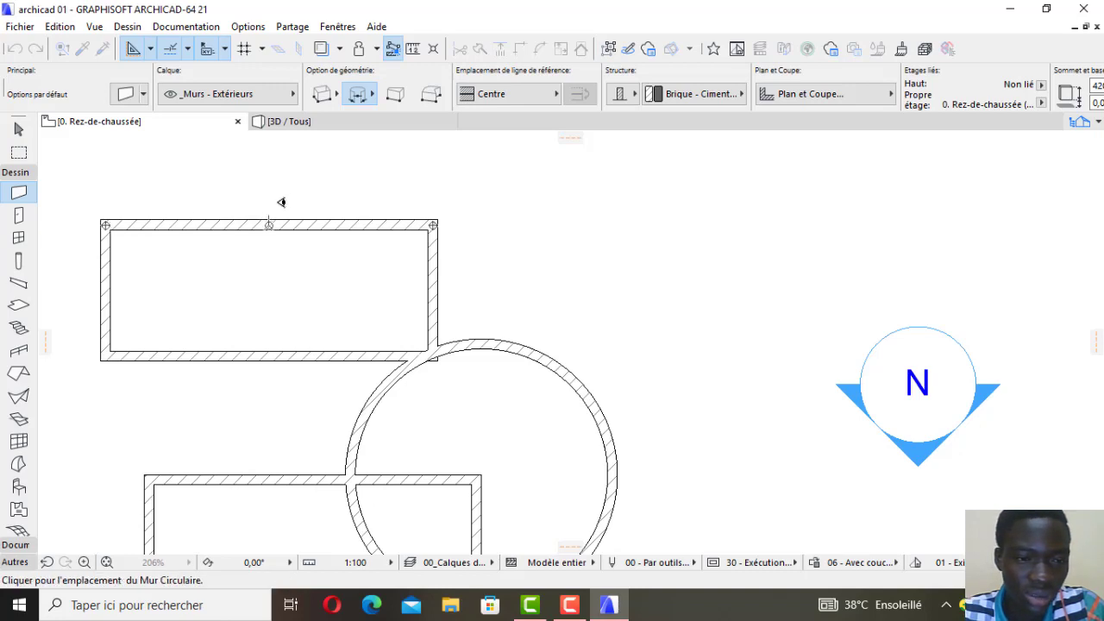
Draw a circular wall through the two upper outer corners of the rectangle above the chained one, enclosing that rectangle.
{"action": "scroll", "coordinate": [346, 289], "scroll_direction": "down", "scroll_amount": 2}
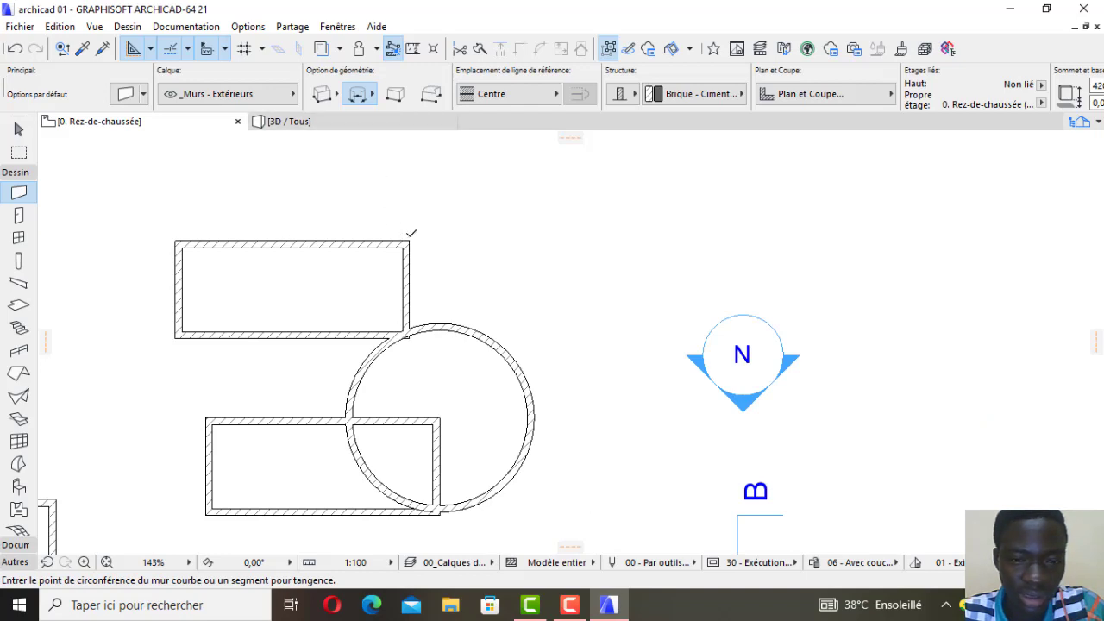
{"action": "scroll", "coordinate": [411, 233], "scroll_direction": "up", "scroll_amount": 4}
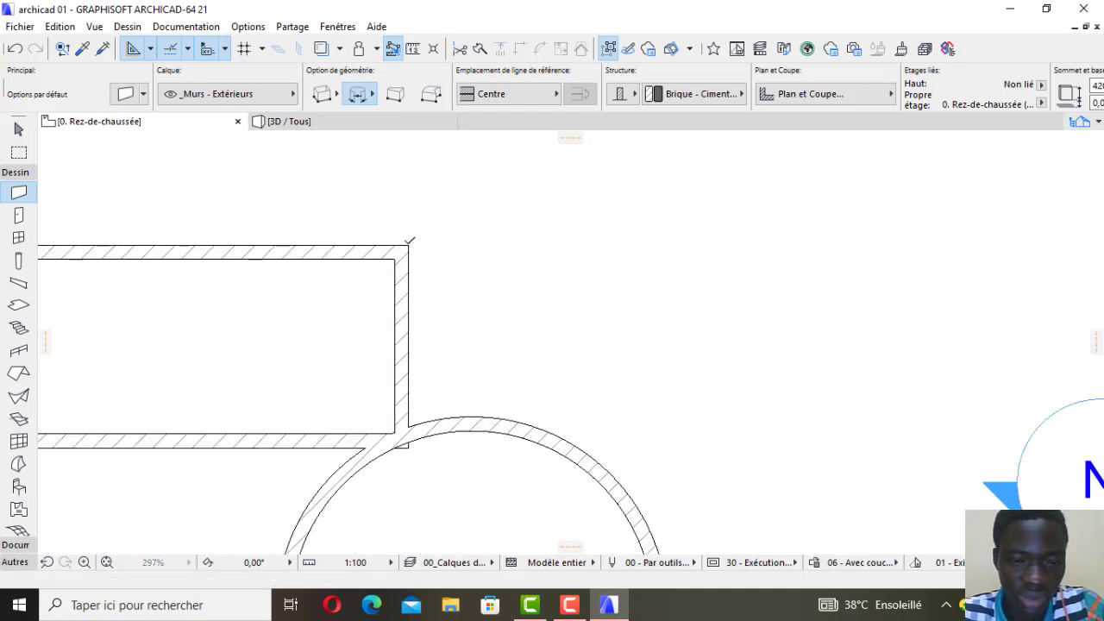
{"action": "scroll", "coordinate": [440, 252], "scroll_direction": "down", "scroll_amount": 6}
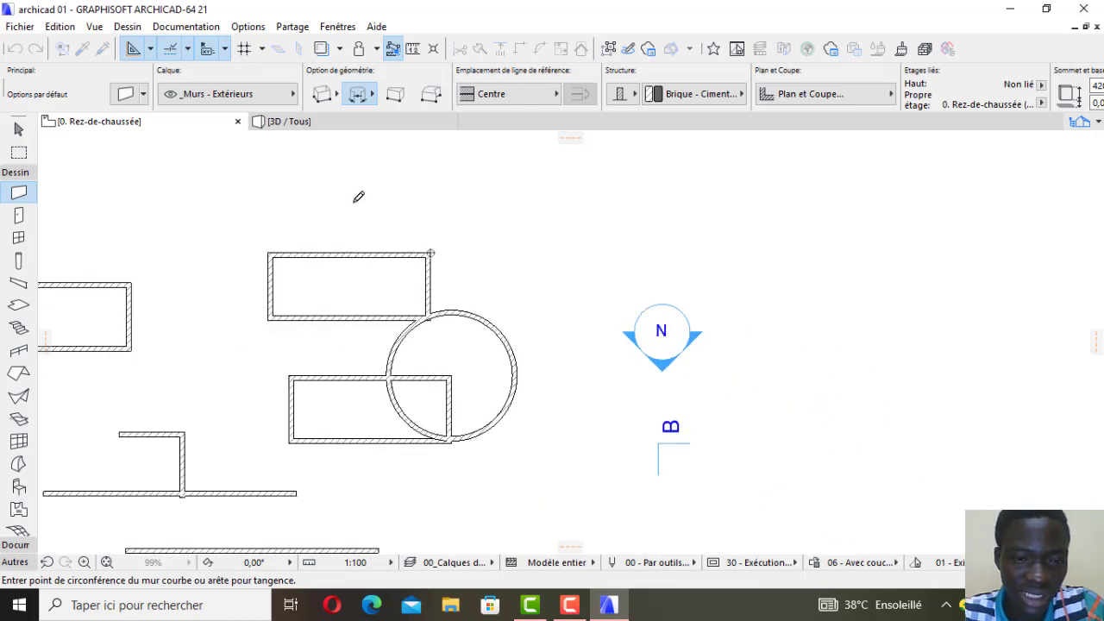
{"action": "scroll", "coordinate": [352, 197], "scroll_direction": "up", "scroll_amount": 3}
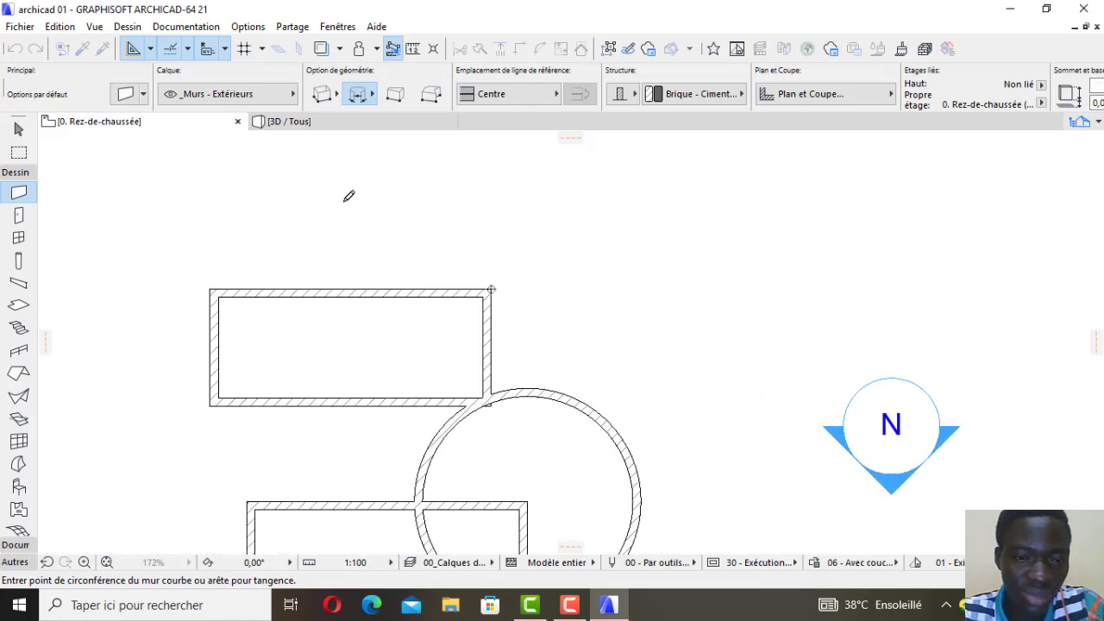
{"action": "left_click", "coordinate": [212, 285]}
{"action": "scroll", "coordinate": [369, 261], "scroll_direction": "down", "scroll_amount": 3}
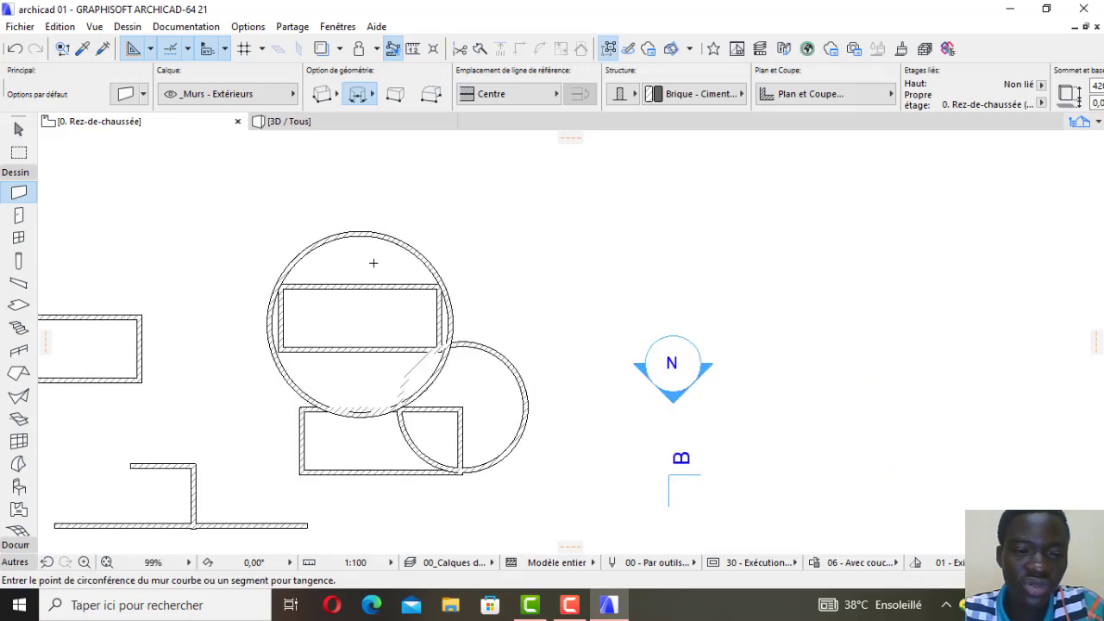
Delete both arcs of the circular wall enclosing the upper rectangle.
{"action": "scroll", "coordinate": [341, 252], "scroll_direction": "up", "scroll_amount": 4}
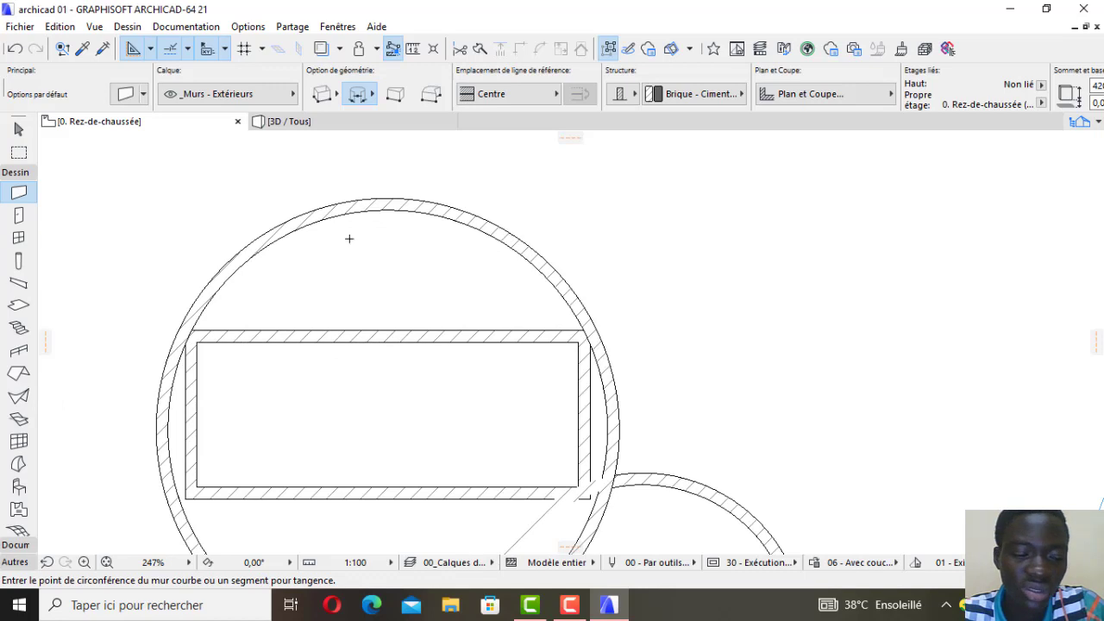
{"action": "scroll", "coordinate": [480, 253], "scroll_direction": "down", "scroll_amount": 2}
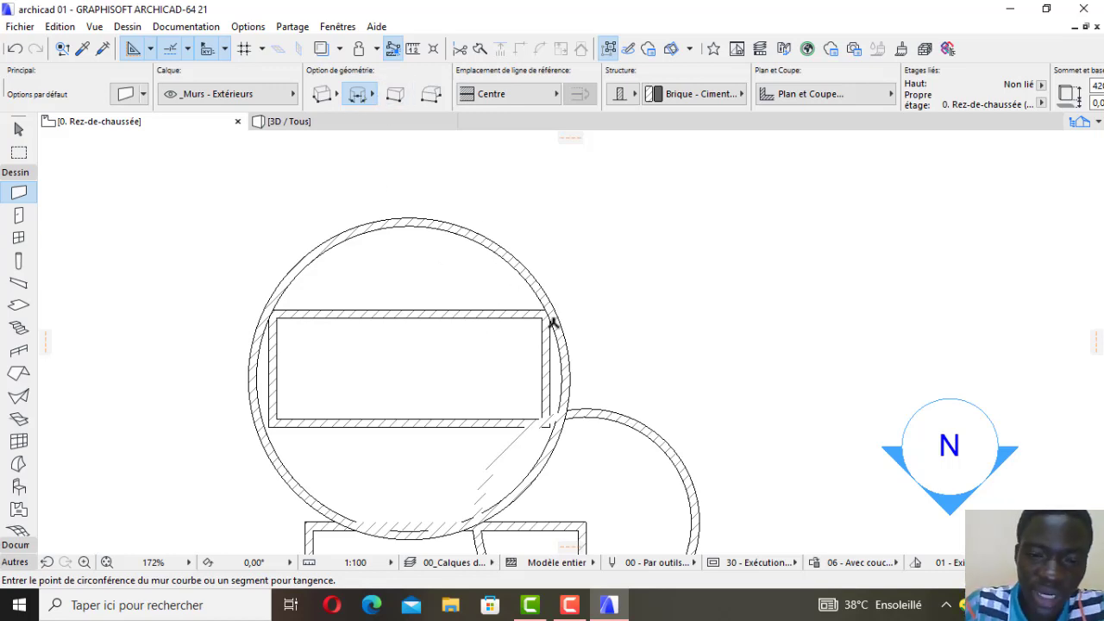
{"action": "scroll", "coordinate": [555, 315], "scroll_direction": "up", "scroll_amount": 3}
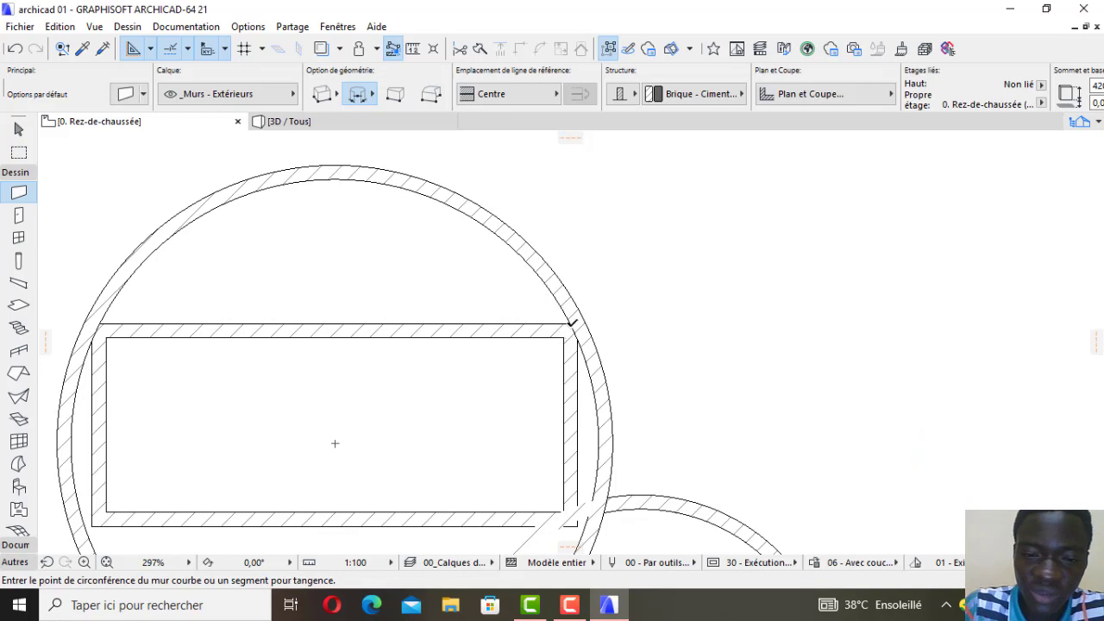
{"action": "left_click", "coordinate": [539, 270], "text": "shift"}
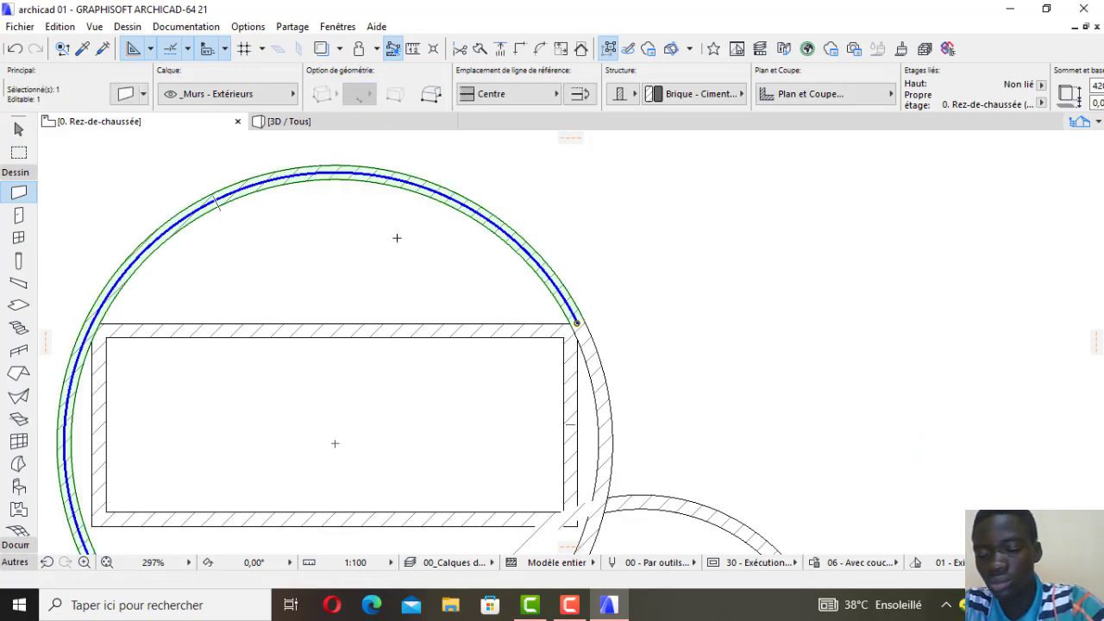
{"action": "right_click", "coordinate": [527, 188]}
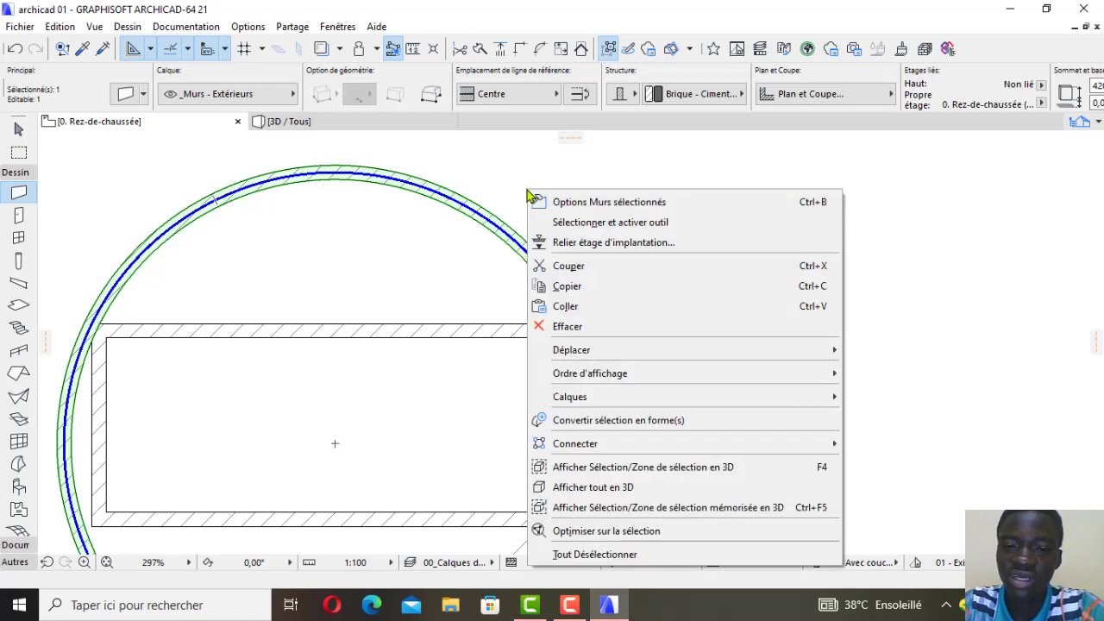
{"action": "left_click", "coordinate": [601, 325]}
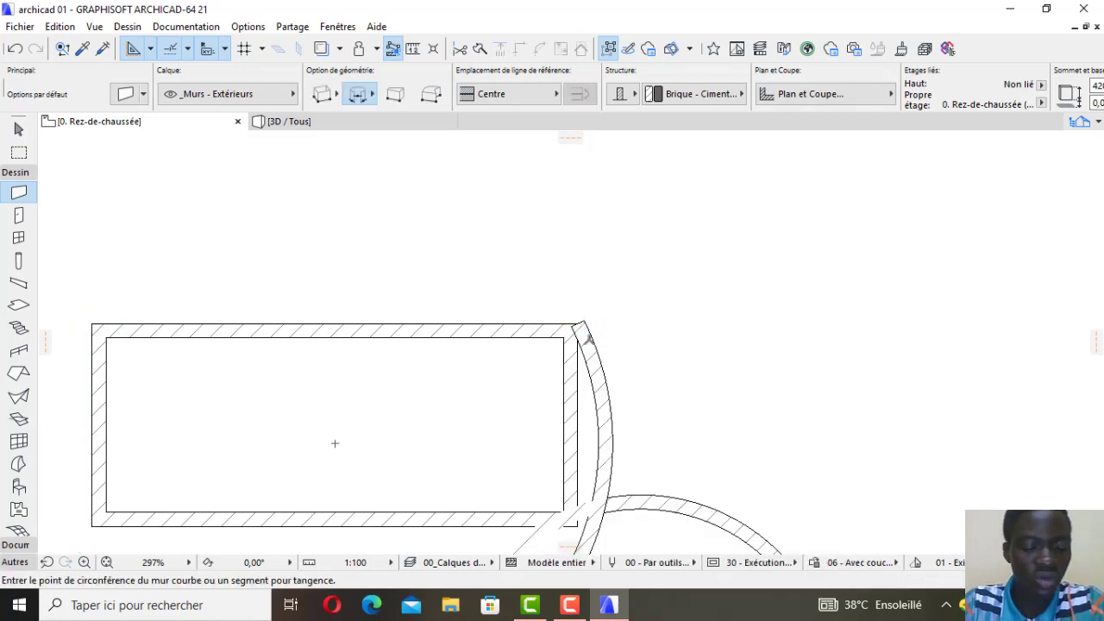
{"action": "key", "text": "shift"}
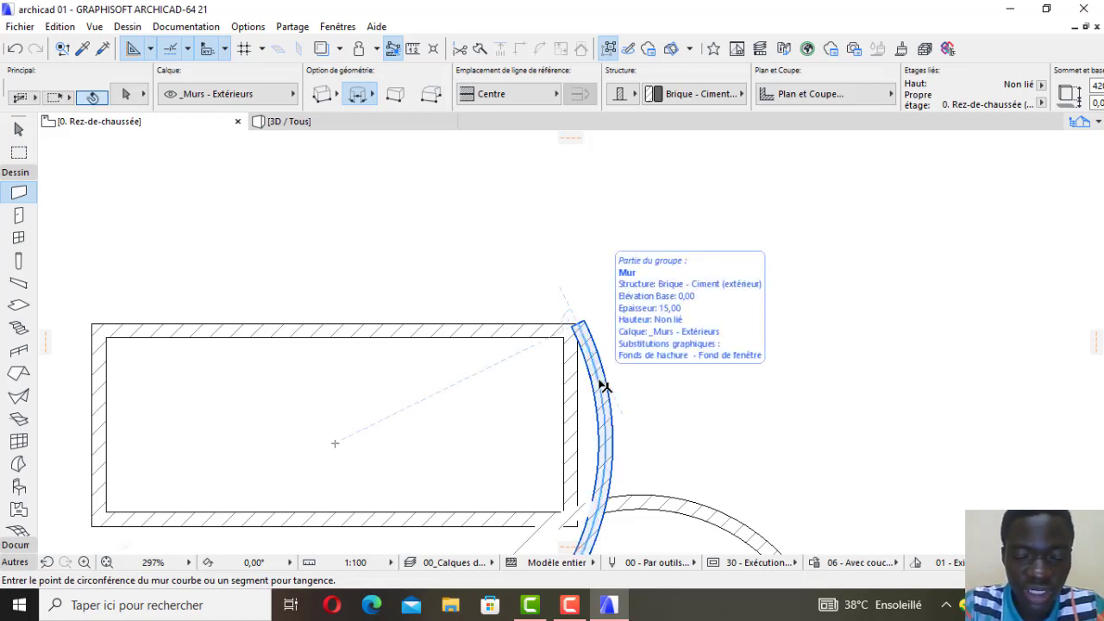
{"action": "left_click", "coordinate": [601, 382], "text": "shift"}
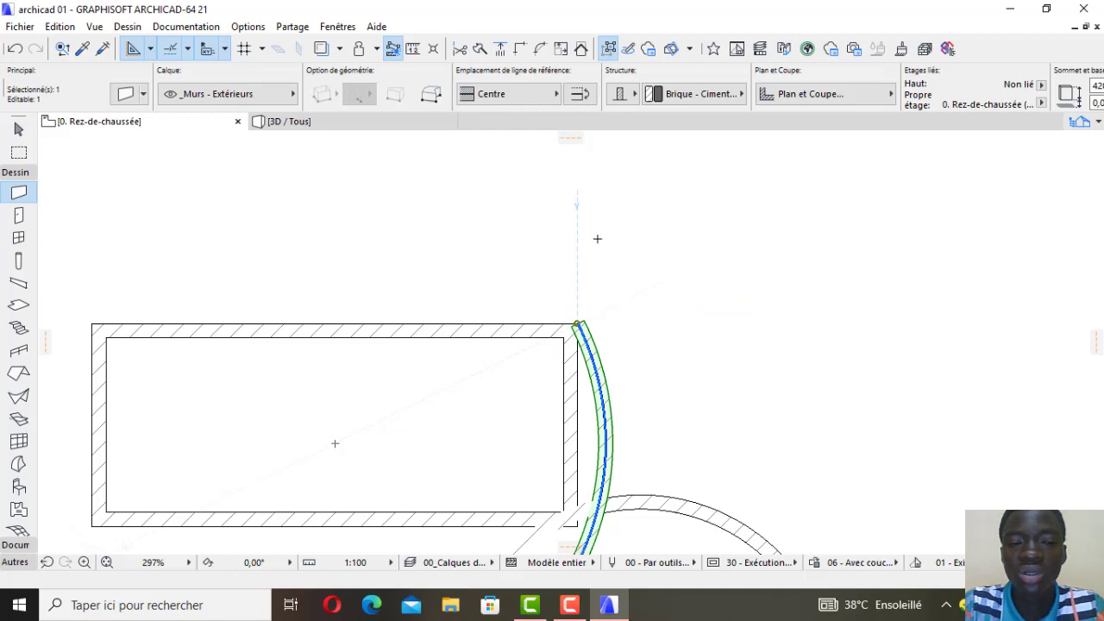
{"action": "right_click", "coordinate": [597, 238]}
{"action": "left_click", "coordinate": [638, 348]}
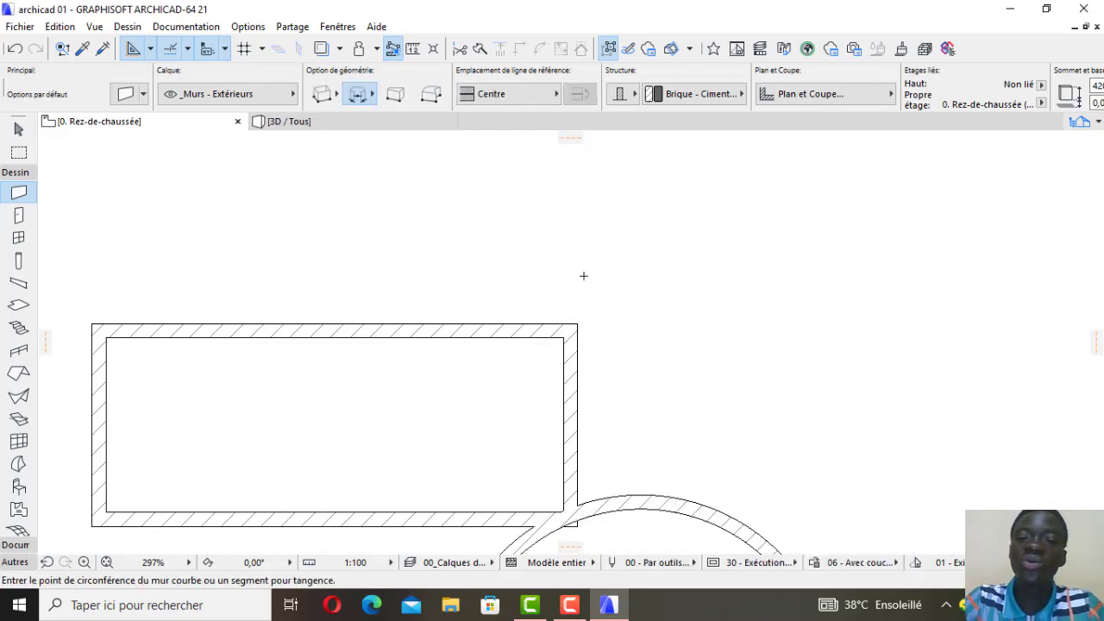
Delete the upper horizontal wall and the right vertical wall of the rectangle above the chained one.
{"action": "scroll", "coordinate": [505, 230], "scroll_direction": "down", "scroll_amount": 1}
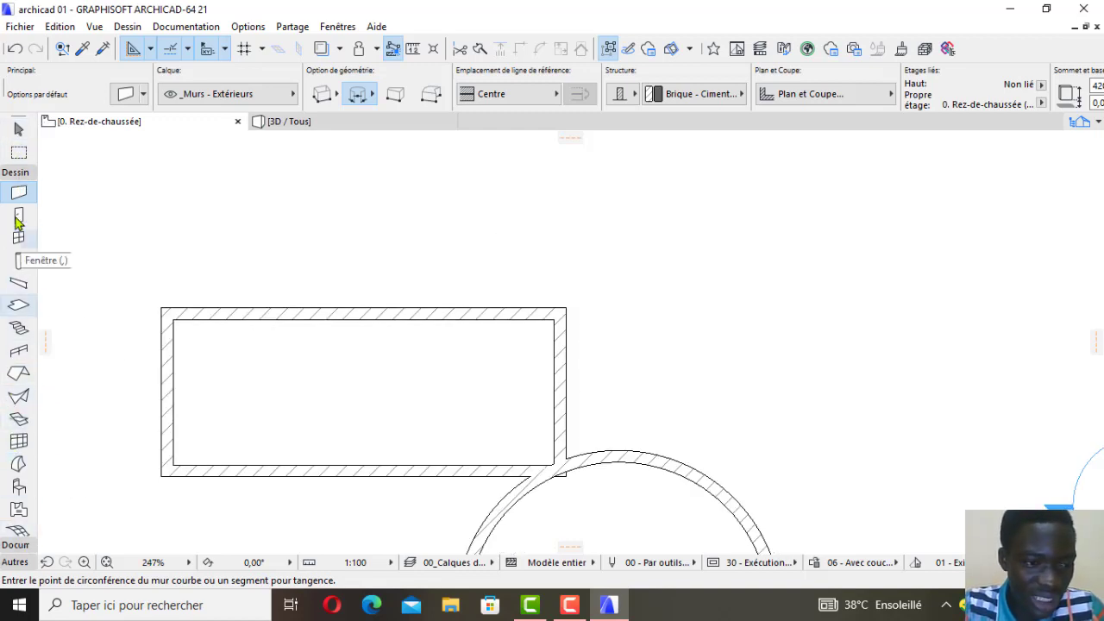
{"action": "left_click", "coordinate": [17, 129]}
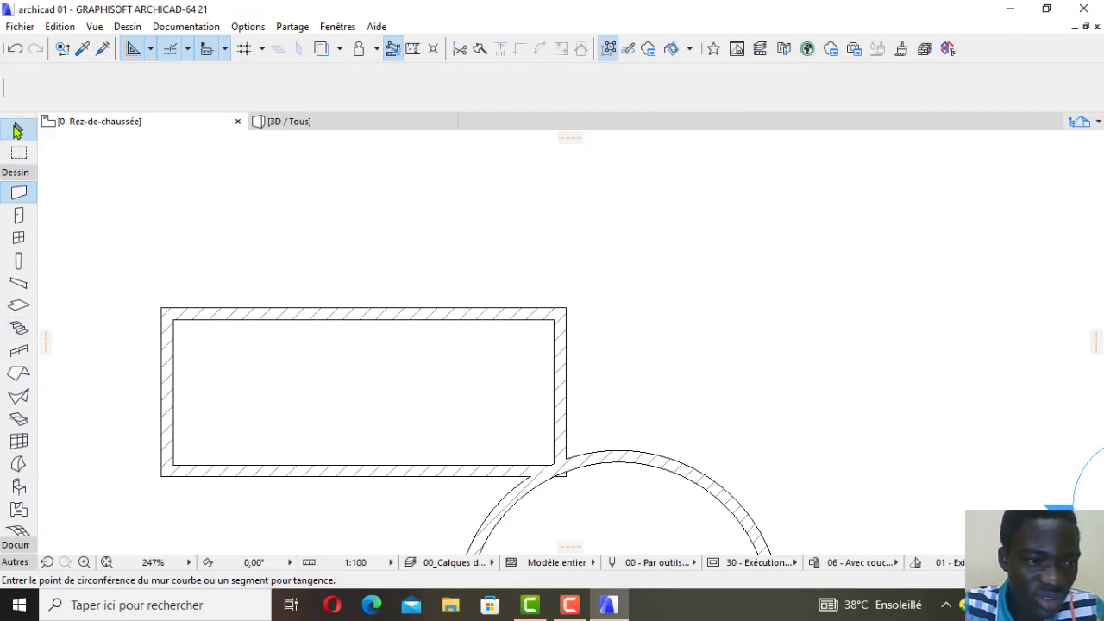
{"action": "left_click", "coordinate": [425, 315]}
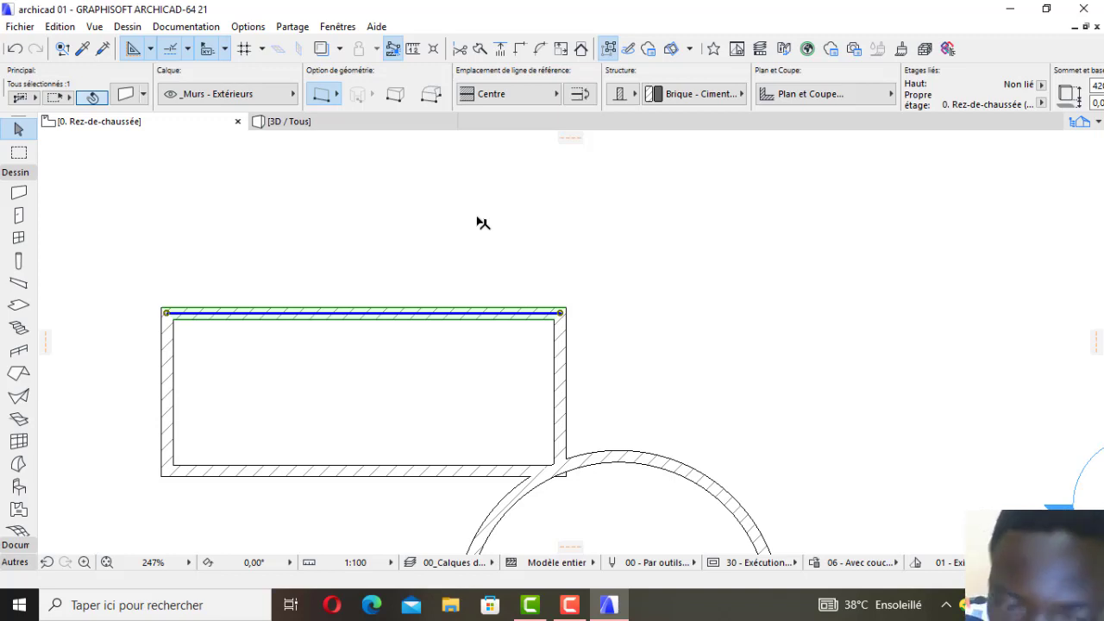
{"action": "key", "text": "Delete"}
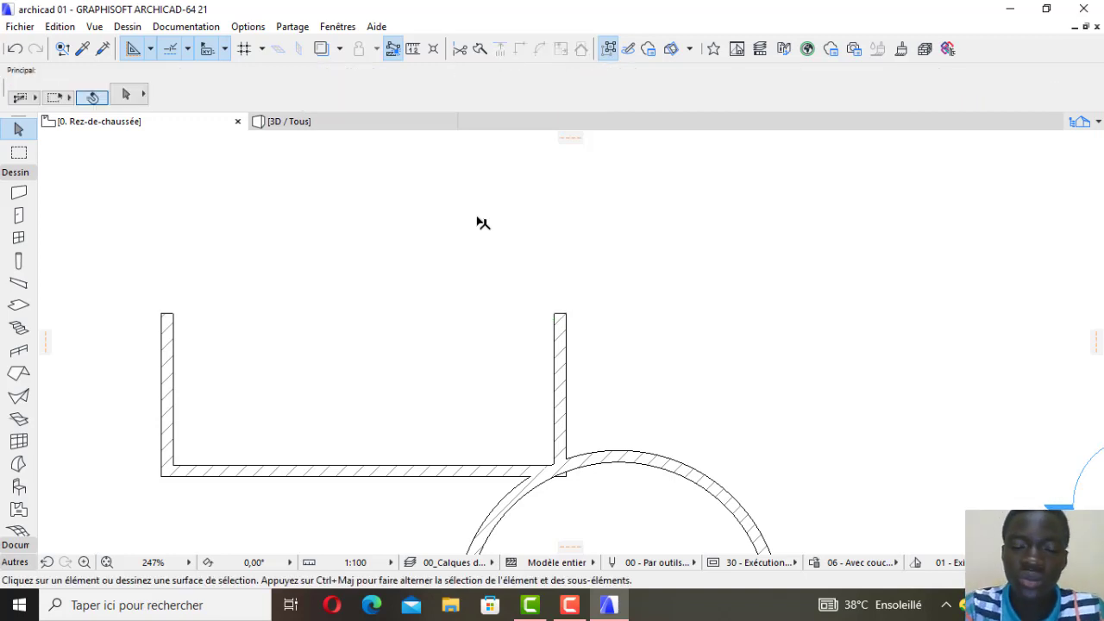
{"action": "left_click", "coordinate": [561, 372]}
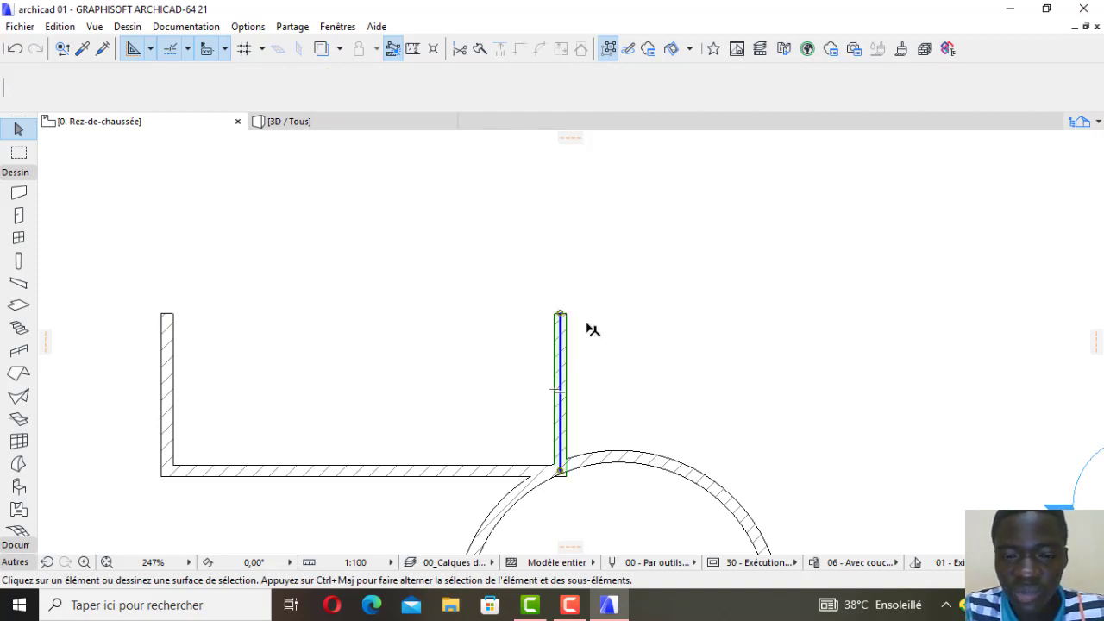
{"action": "key", "text": "Delete"}
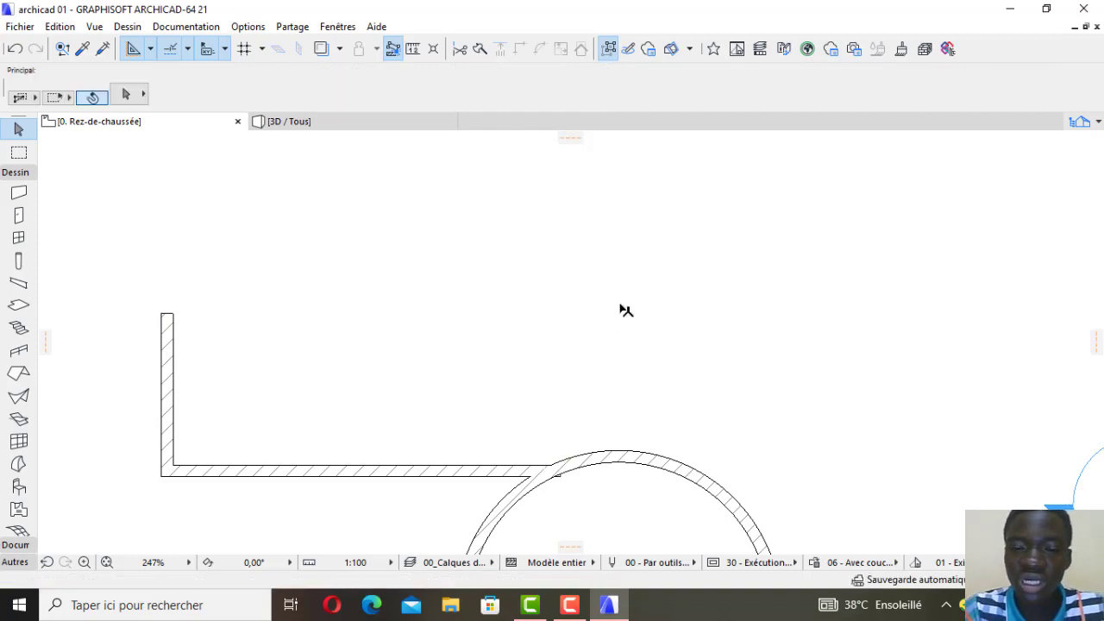
{"action": "left_click", "coordinate": [169, 354]}
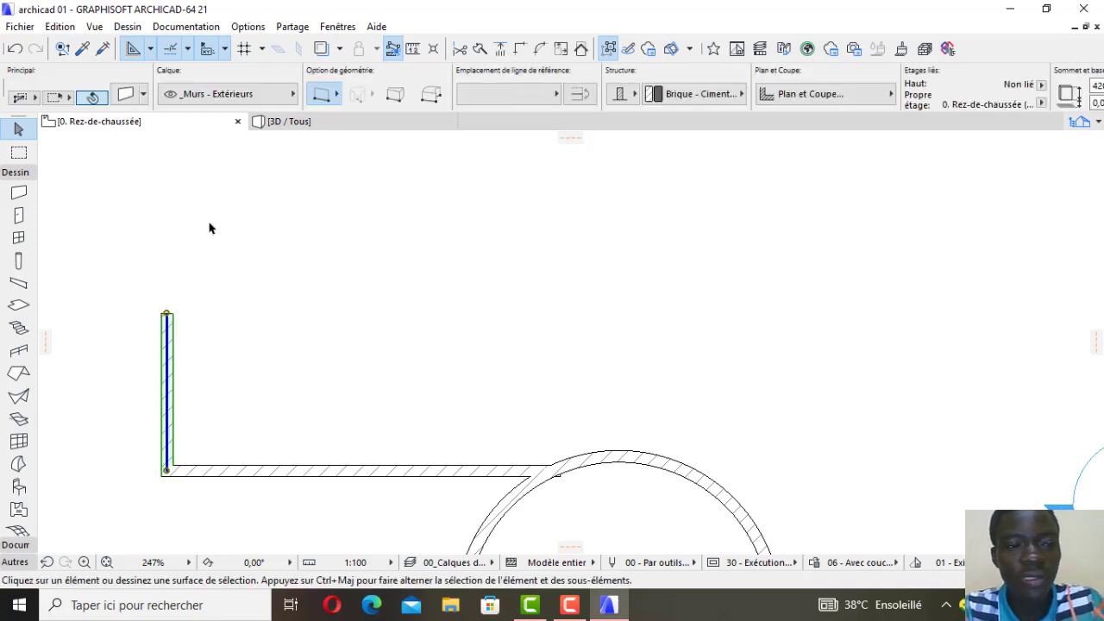
{"action": "left_click", "coordinate": [303, 281]}
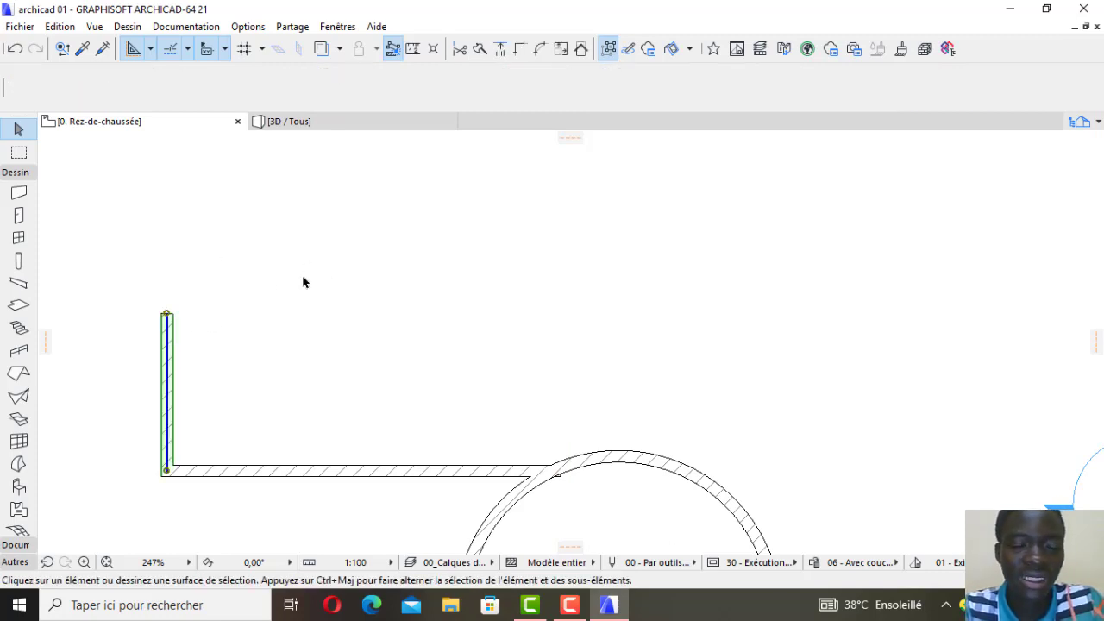
Draw a large circular wall through the lower-left corner and the right end of the remaining L-shaped walls.
{"action": "left_click", "coordinate": [6, 195]}
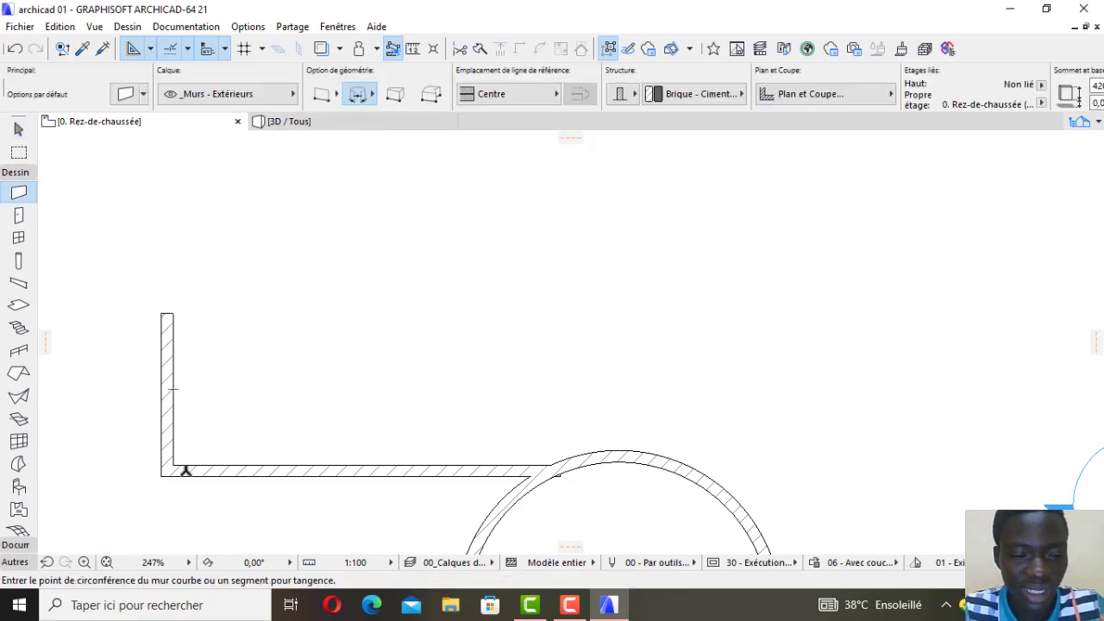
{"action": "scroll", "coordinate": [159, 494], "scroll_direction": "up", "scroll_amount": 1}
{"action": "left_click", "coordinate": [170, 464]}
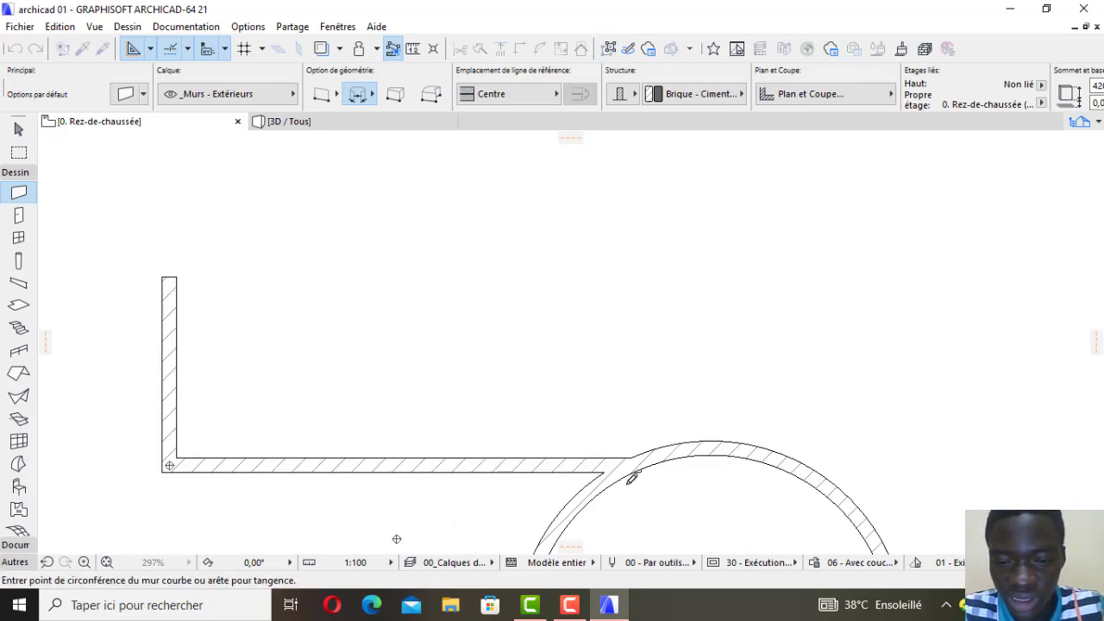
{"action": "scroll", "coordinate": [604, 380], "scroll_direction": "down", "scroll_amount": 7}
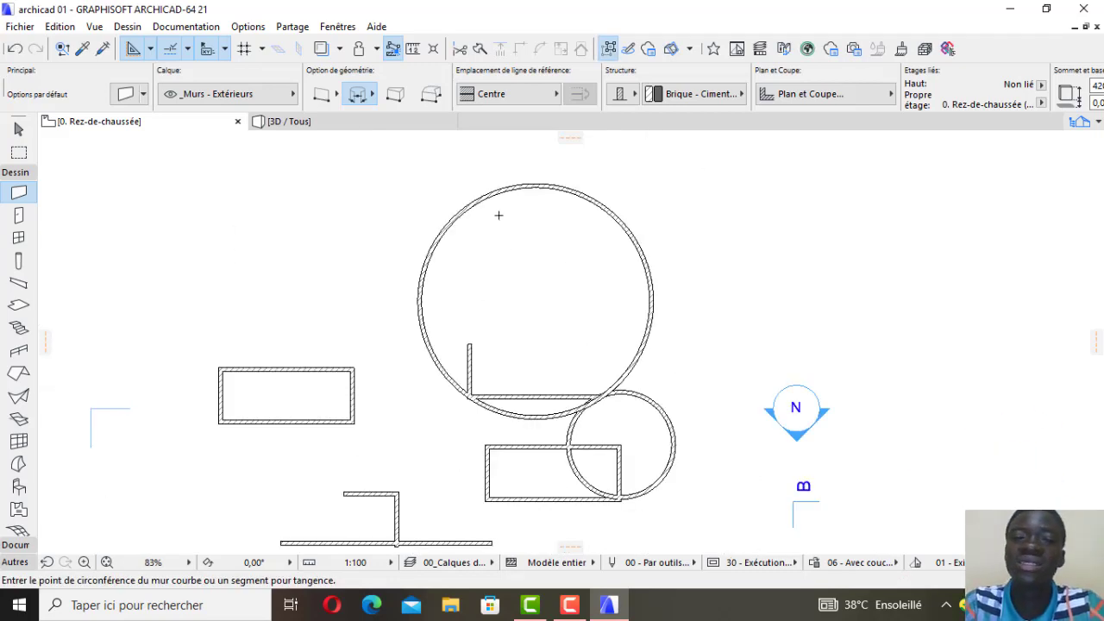
Draw a horizontal trapezoidal wall about 532 long to the upper left of the large circular wall.
{"action": "left_click", "coordinate": [395, 94]}
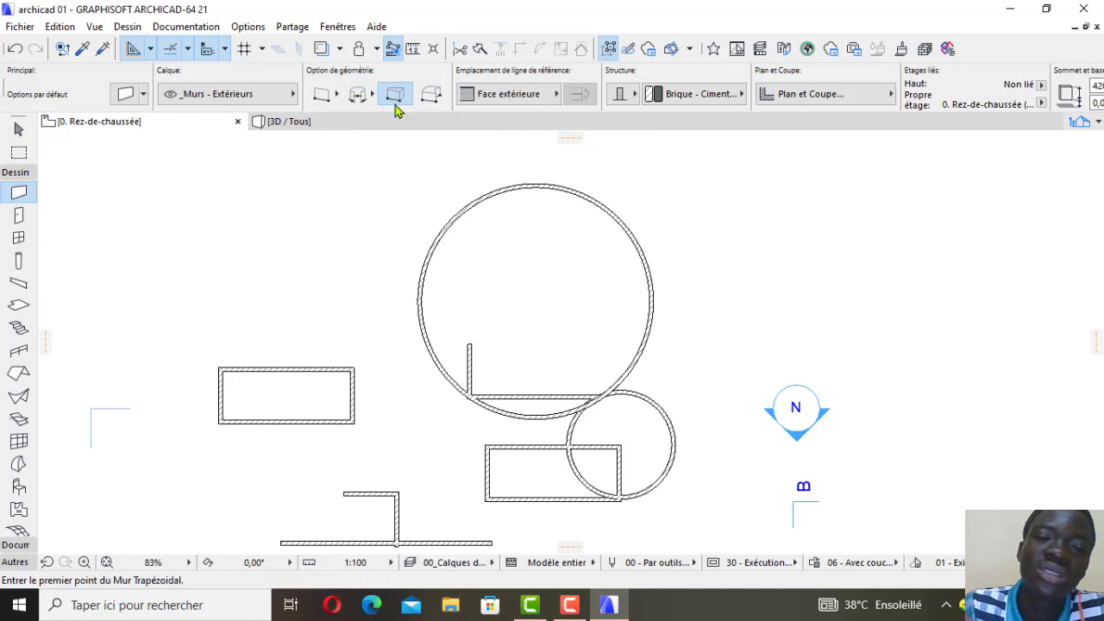
{"action": "left_click", "coordinate": [307, 198]}
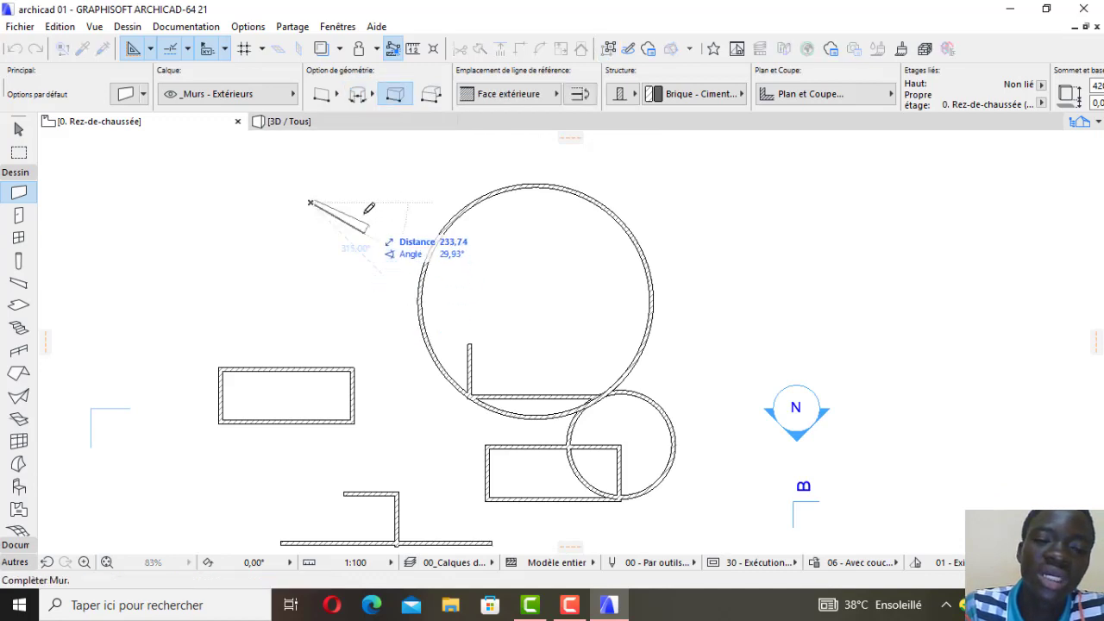
{"action": "scroll", "coordinate": [429, 188], "scroll_direction": "up", "scroll_amount": 2}
{"action": "scroll", "coordinate": [430, 188], "scroll_direction": "up", "scroll_amount": 3}
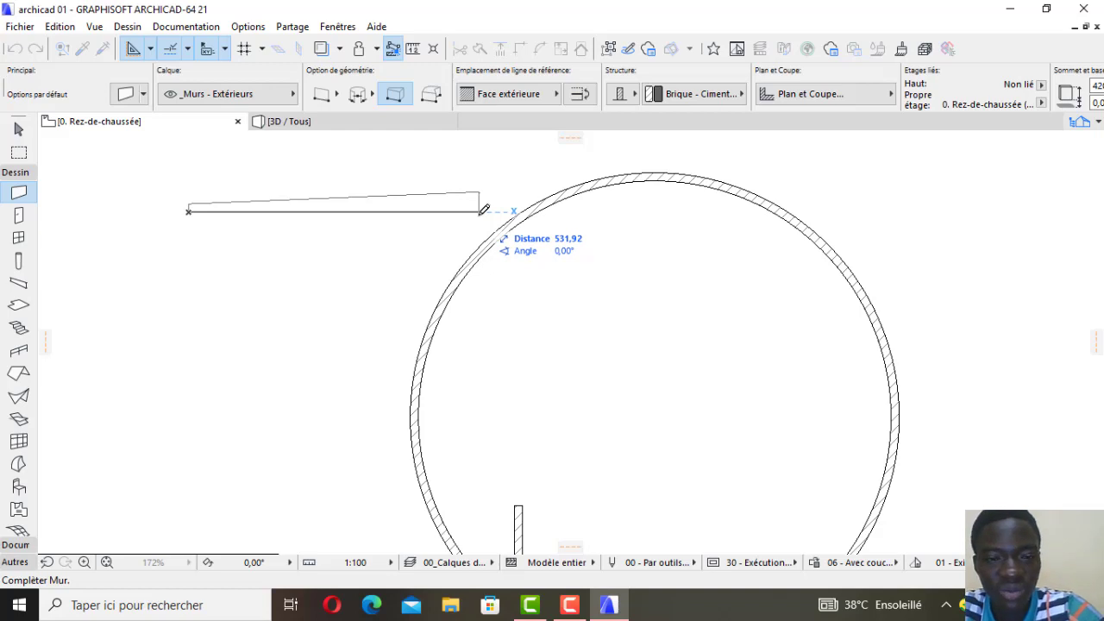
{"action": "left_click", "coordinate": [480, 212]}
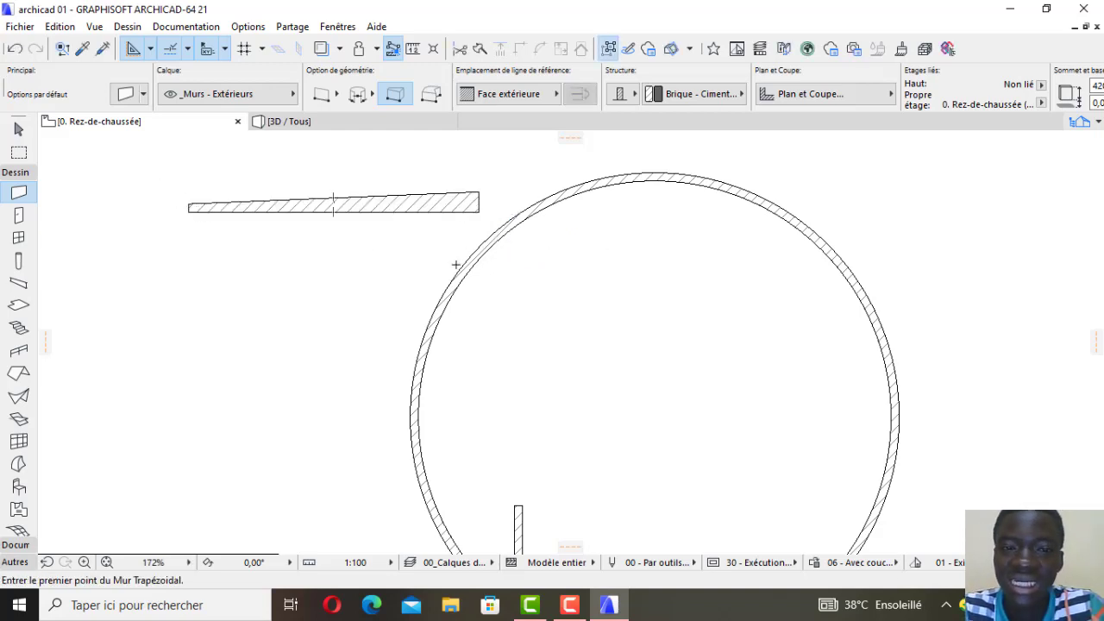
Undo the trapezoidal wall and switch the wall geometry to the polygonal method.
{"action": "scroll", "coordinate": [382, 216], "scroll_direction": "down", "scroll_amount": 3}
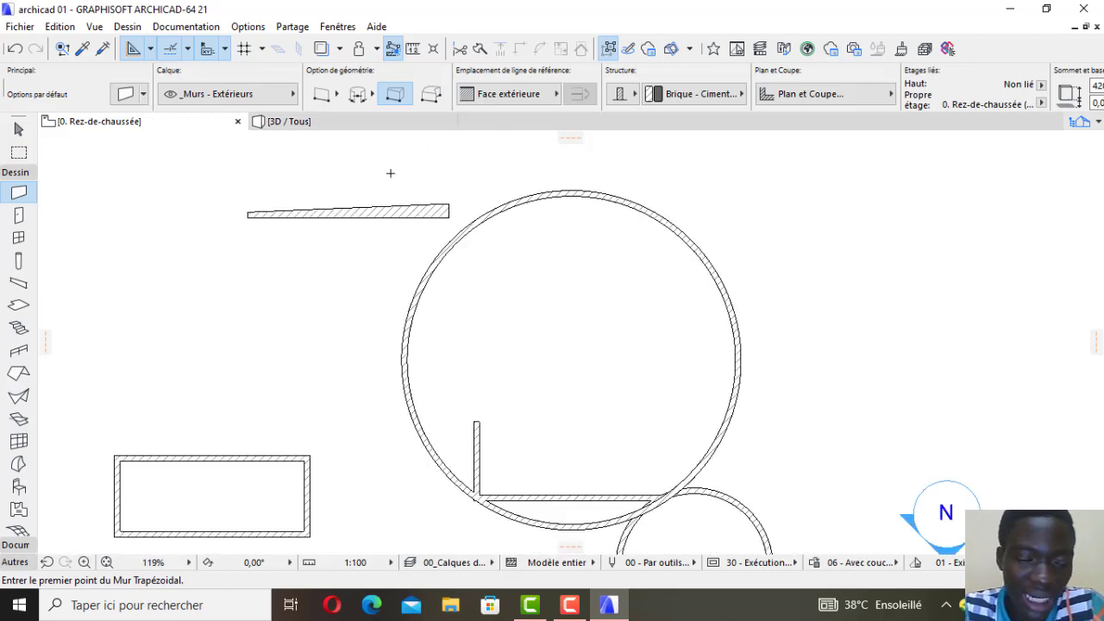
{"action": "scroll", "coordinate": [359, 221], "scroll_direction": "down", "scroll_amount": 2}
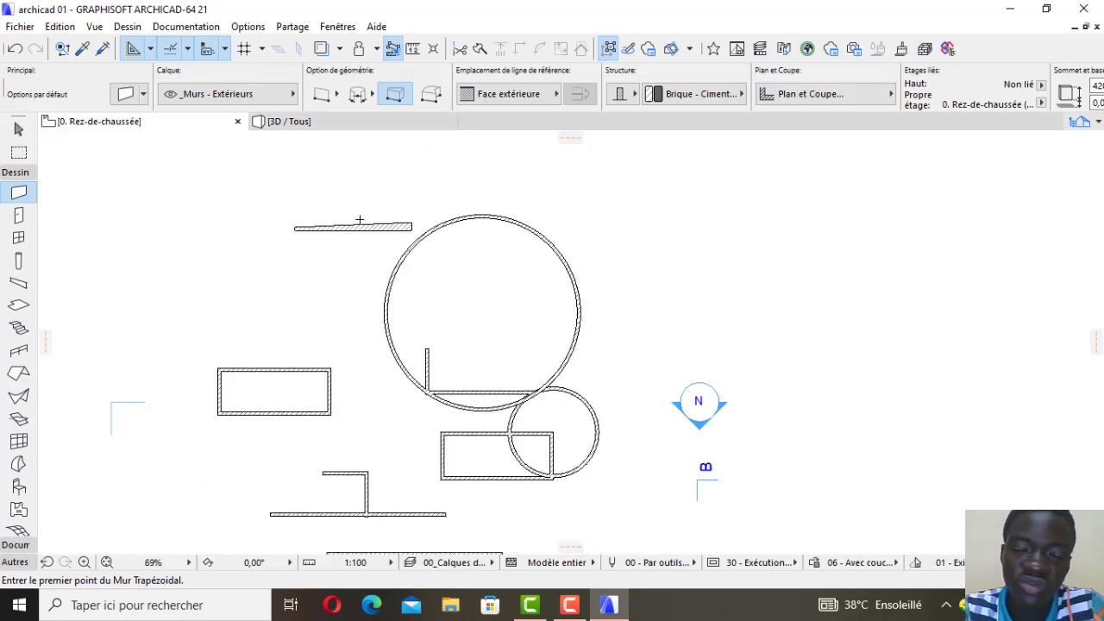
{"action": "scroll", "coordinate": [362, 170], "scroll_direction": "up", "scroll_amount": 3}
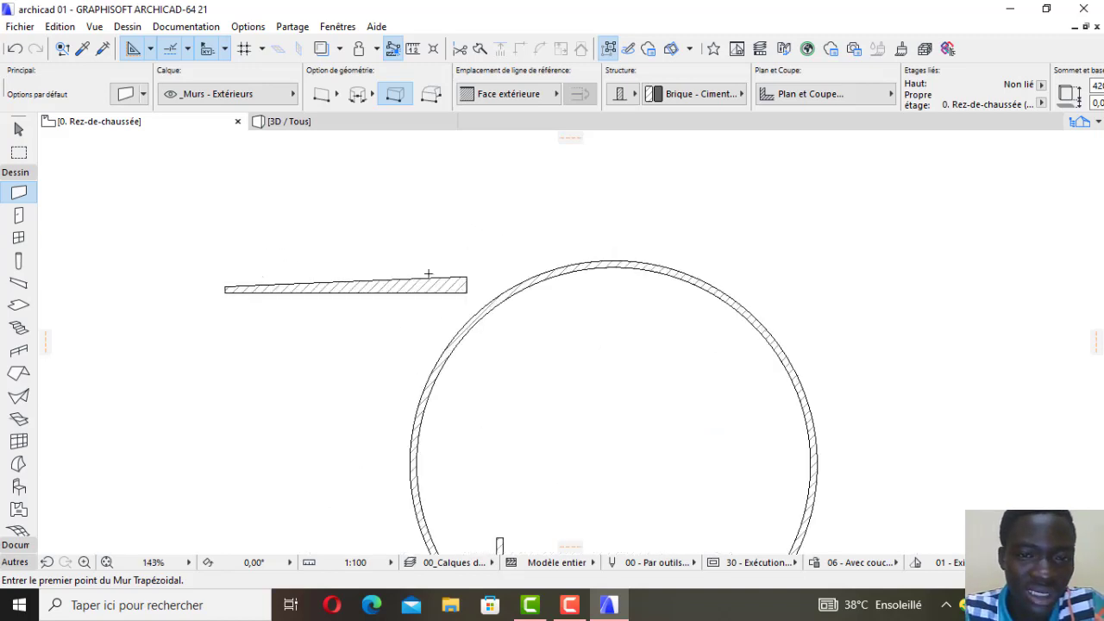
{"action": "scroll", "coordinate": [445, 290], "scroll_direction": "down", "scroll_amount": 1}
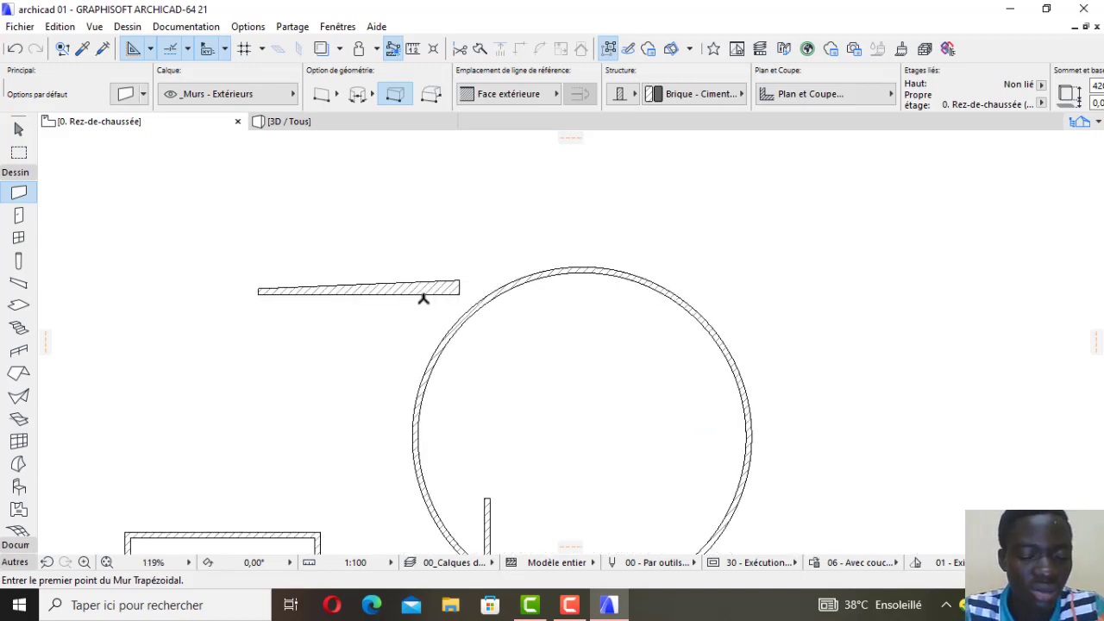
{"action": "key", "text": "ctrl+z"}
{"action": "scroll", "coordinate": [335, 266], "scroll_direction": "down", "scroll_amount": 2}
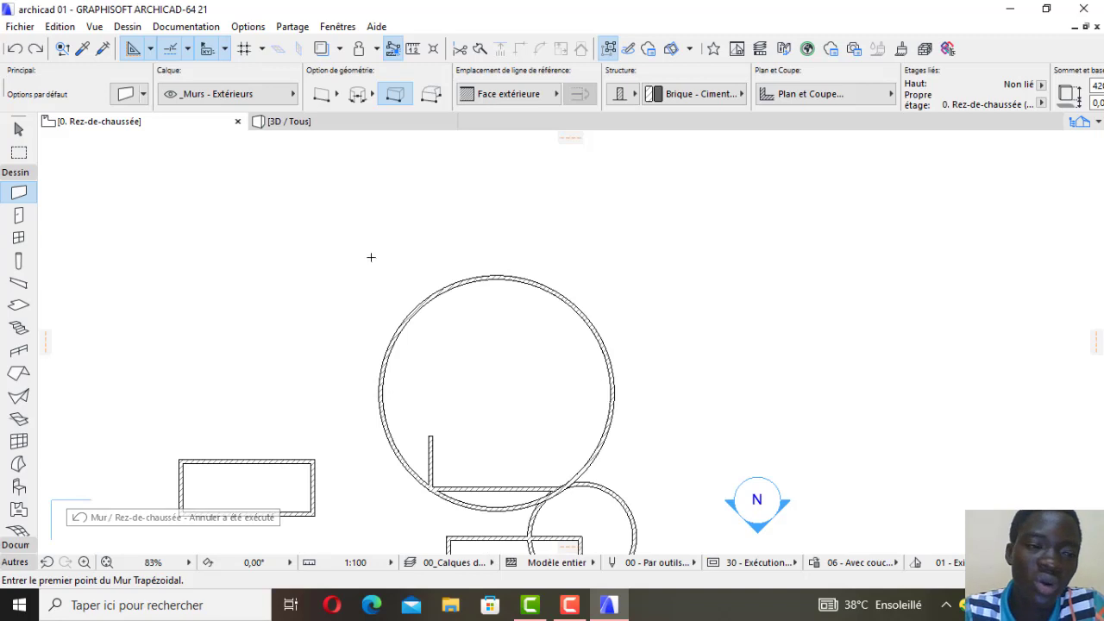
{"action": "scroll", "coordinate": [420, 168], "scroll_direction": "down", "scroll_amount": 1}
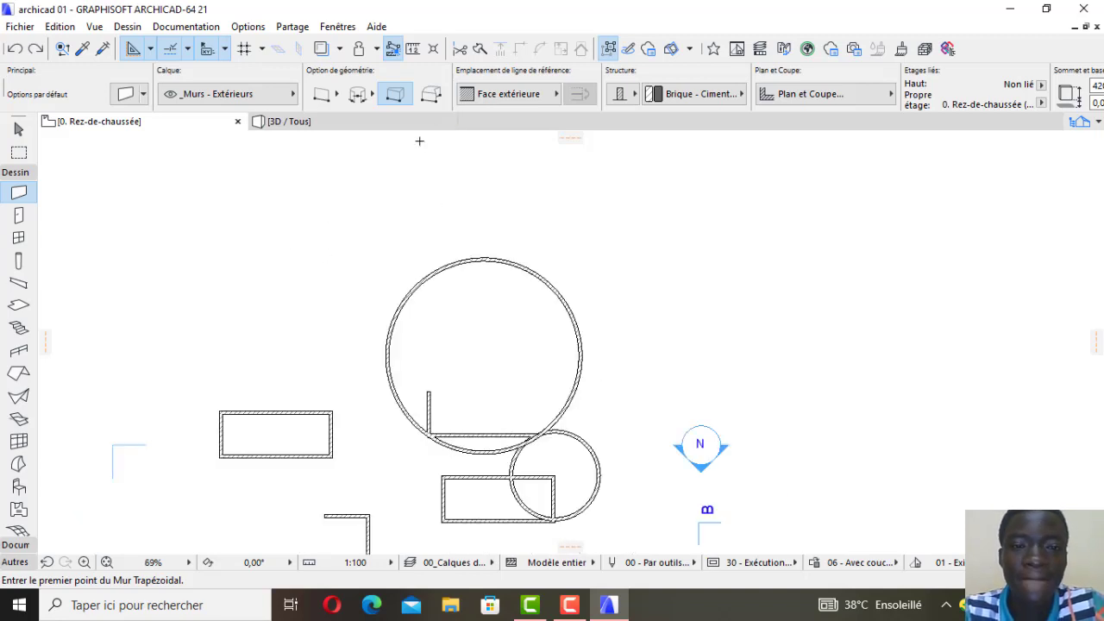
{"action": "left_click", "coordinate": [430, 94]}
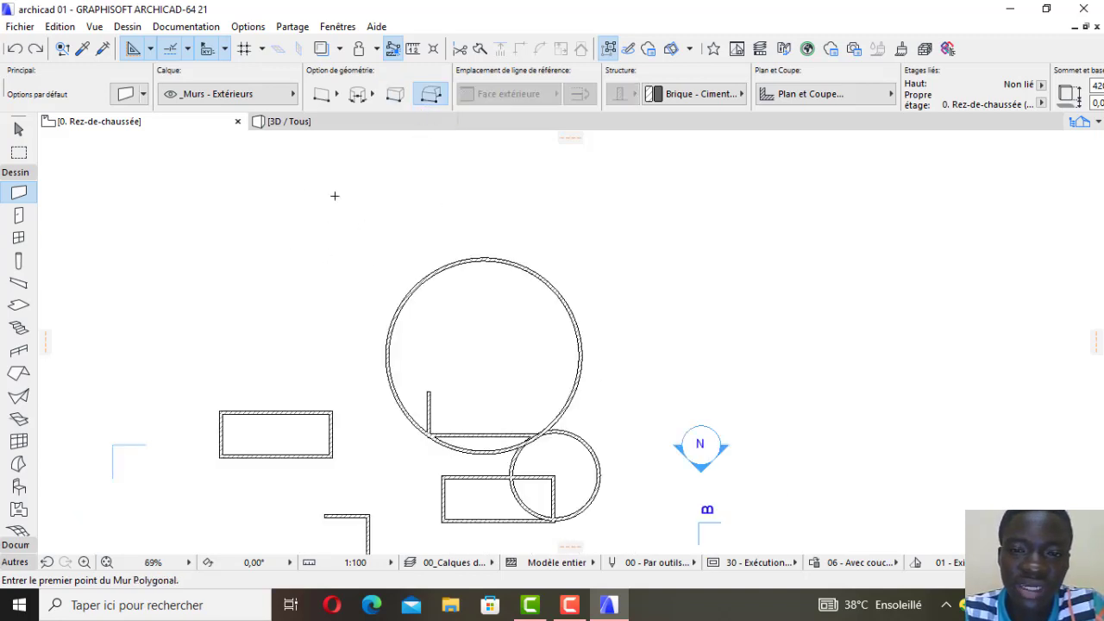
{"action": "left_click", "coordinate": [306, 196]}
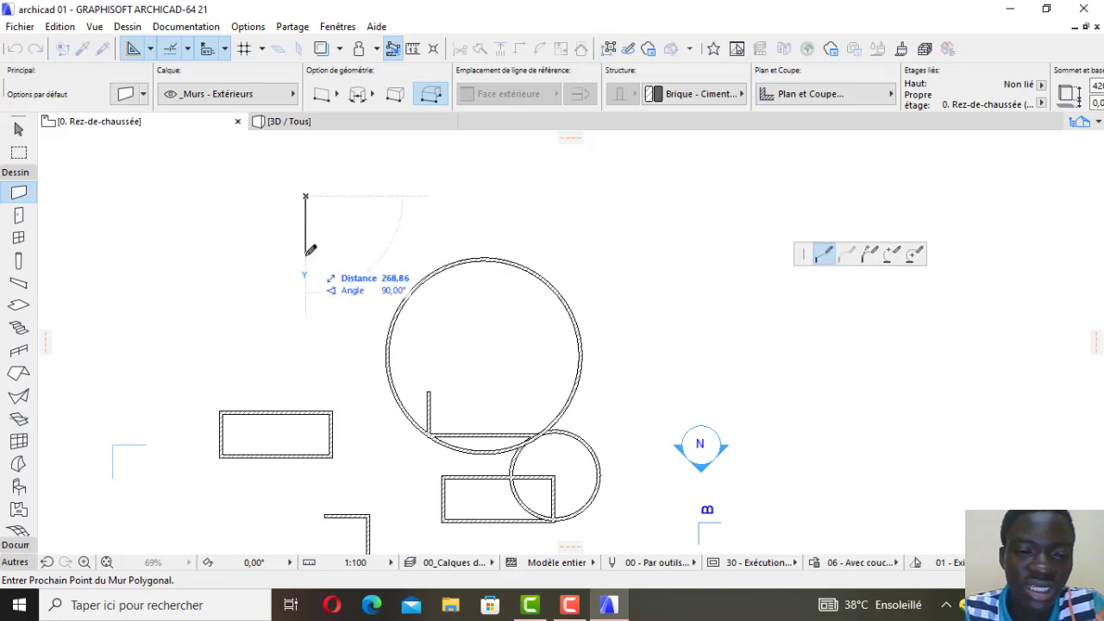
{"action": "left_click", "coordinate": [306, 254]}
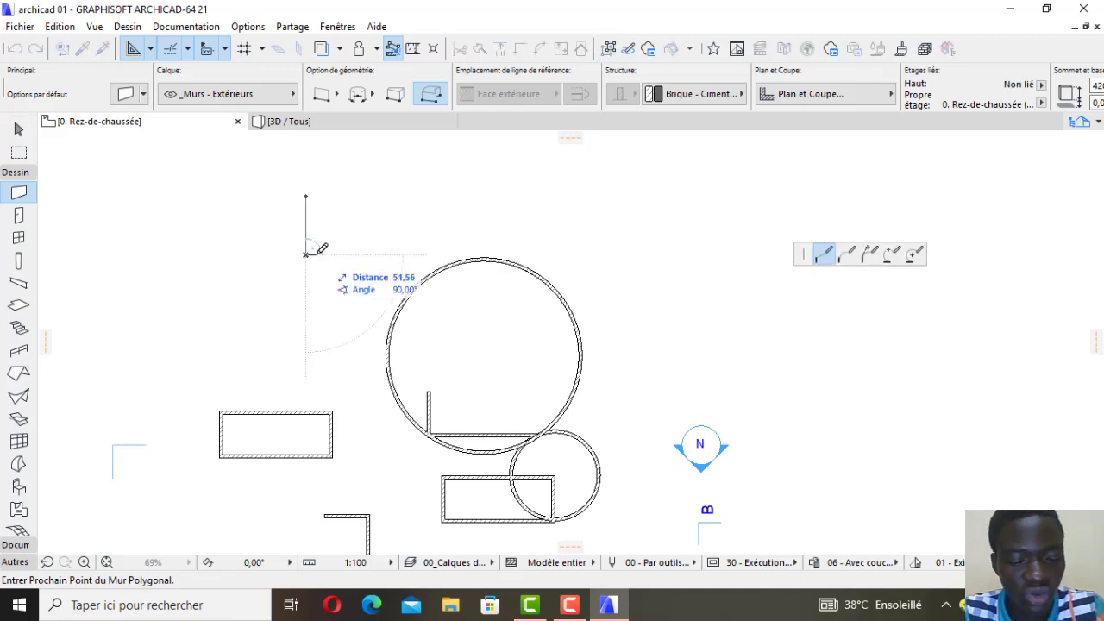
{"action": "key", "text": "Escape"}
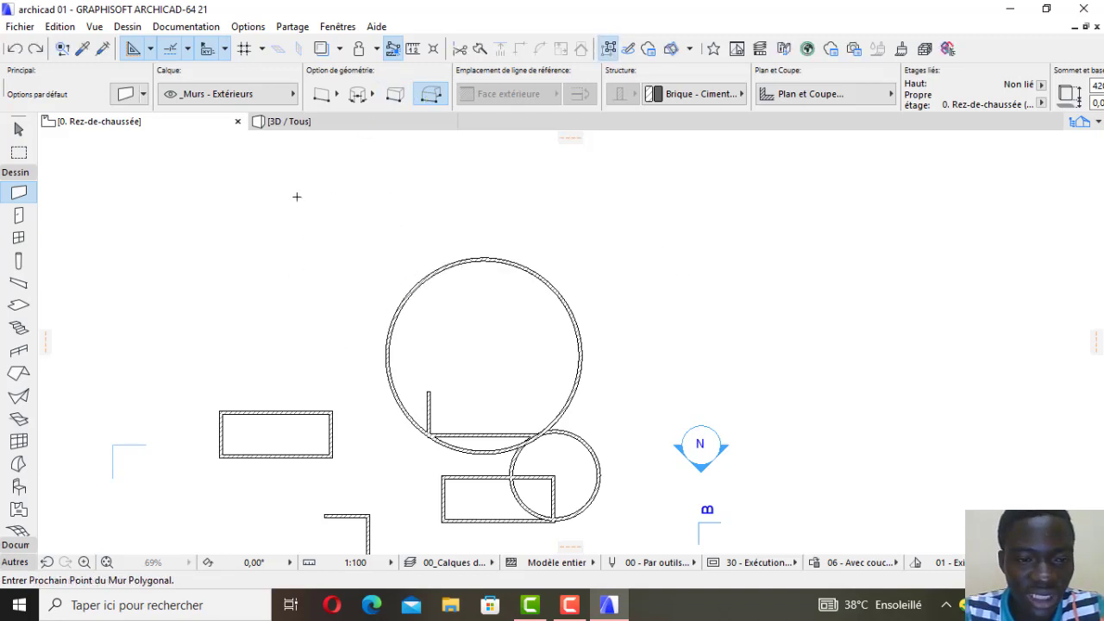
Draw a closed four-cornered polygonal wall to the upper left of the large circular wall, with its lower-right corner on the circle.
{"action": "left_click", "coordinate": [297, 197]}
{"action": "left_click", "coordinate": [297, 282]}
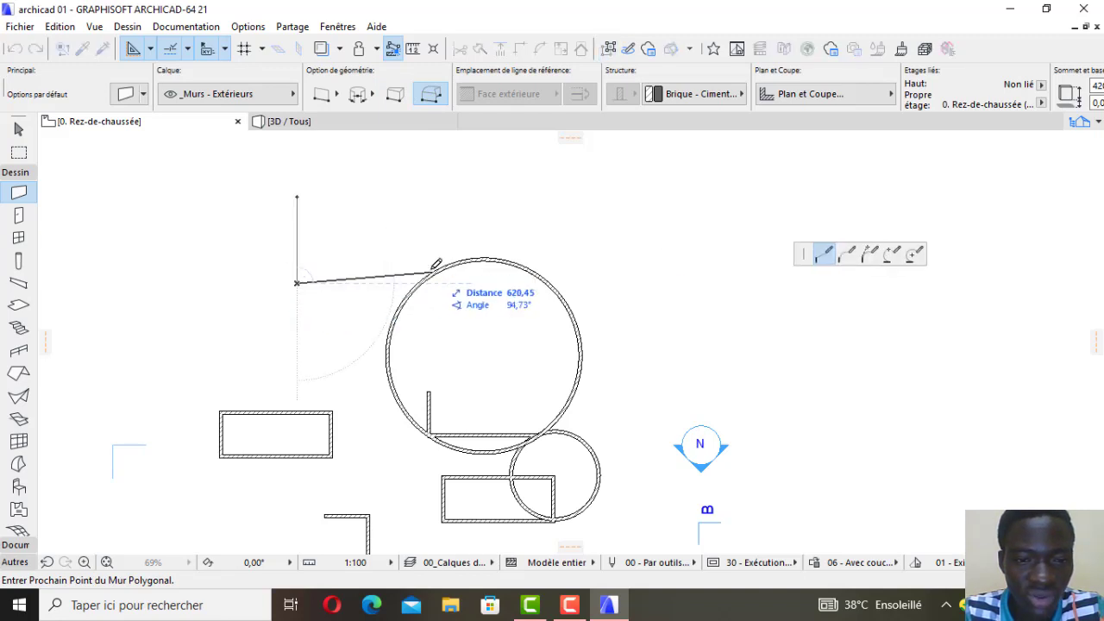
{"action": "left_click", "coordinate": [432, 273]}
{"action": "left_click", "coordinate": [432, 188]}
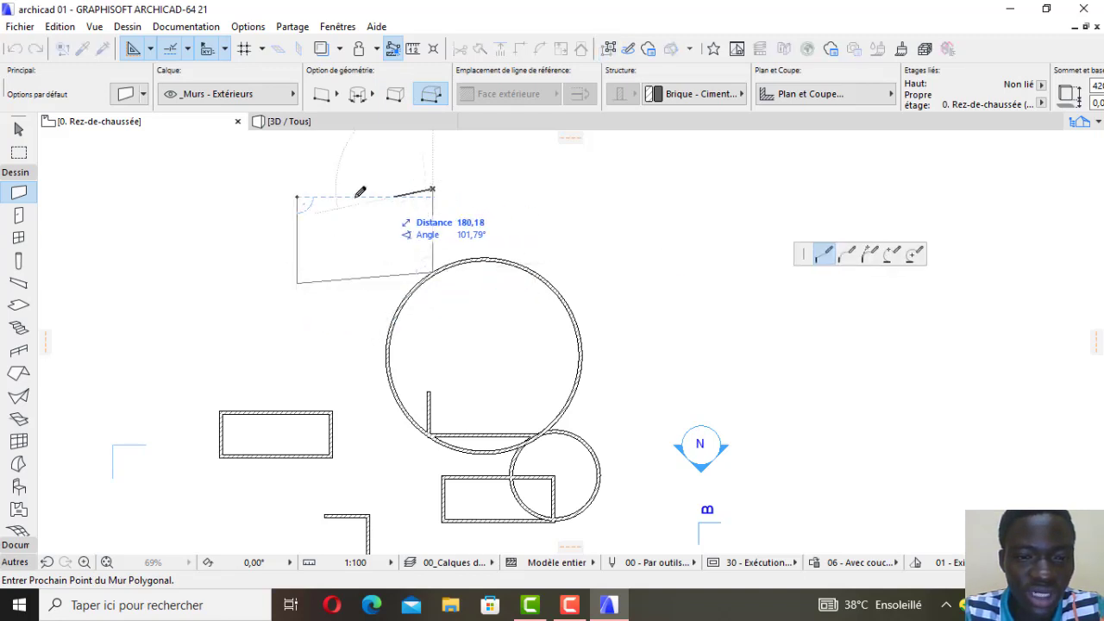
{"action": "left_click", "coordinate": [298, 195]}
{"action": "scroll", "coordinate": [406, 217], "scroll_direction": "up", "scroll_amount": 4}
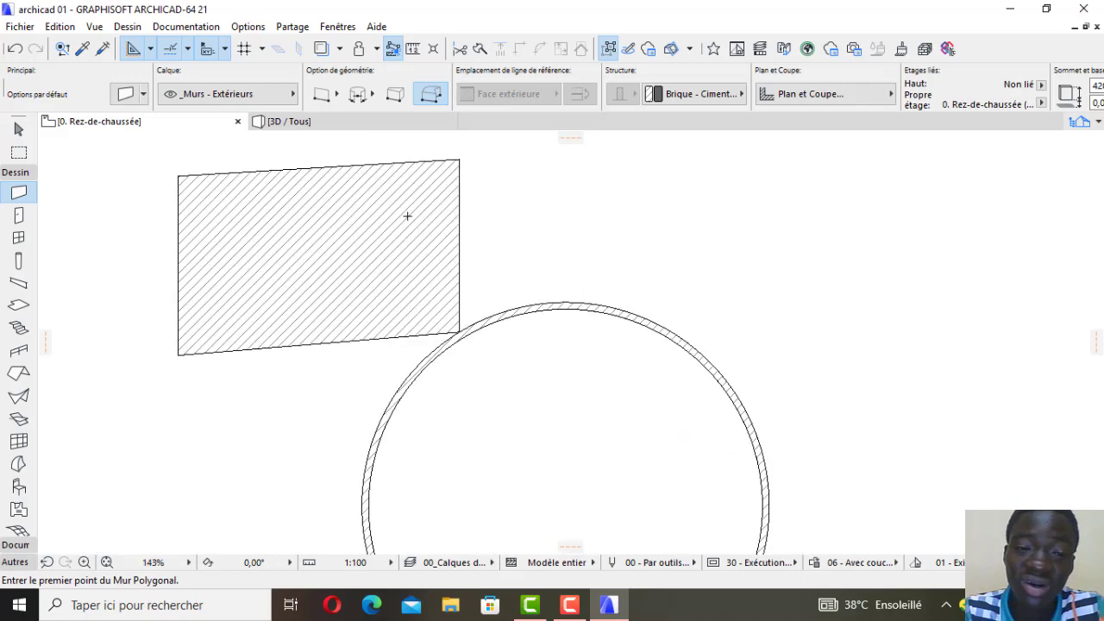
{"action": "scroll", "coordinate": [407, 225], "scroll_direction": "down", "scroll_amount": 8}
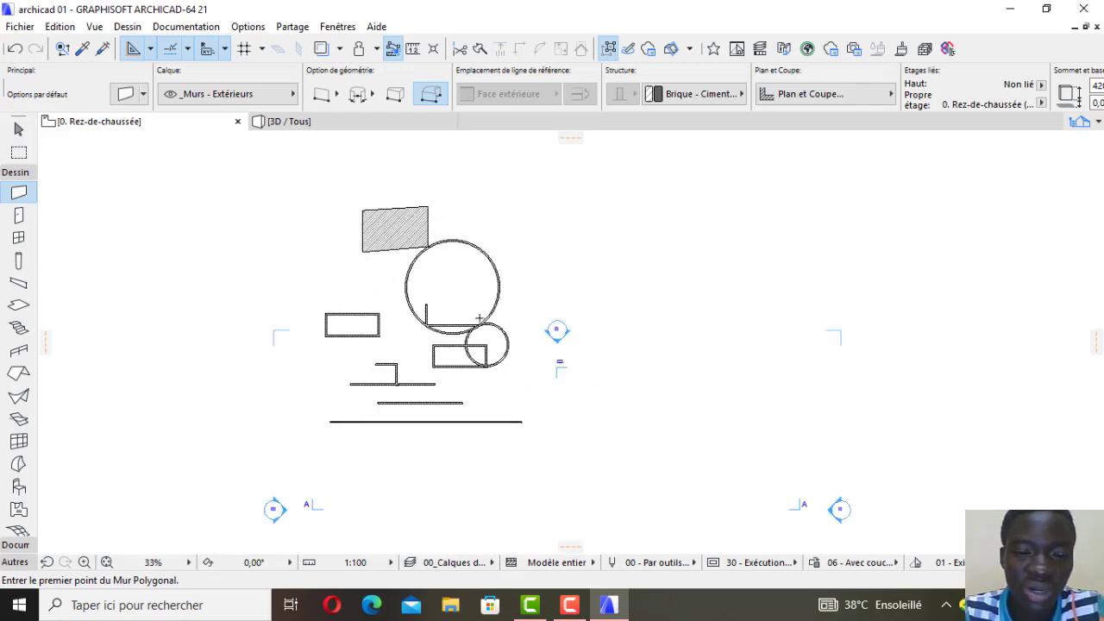
Examine all the drawn walls, including the solid polygonal block, from several angles in the 3D view.
{"action": "left_click", "coordinate": [326, 122]}
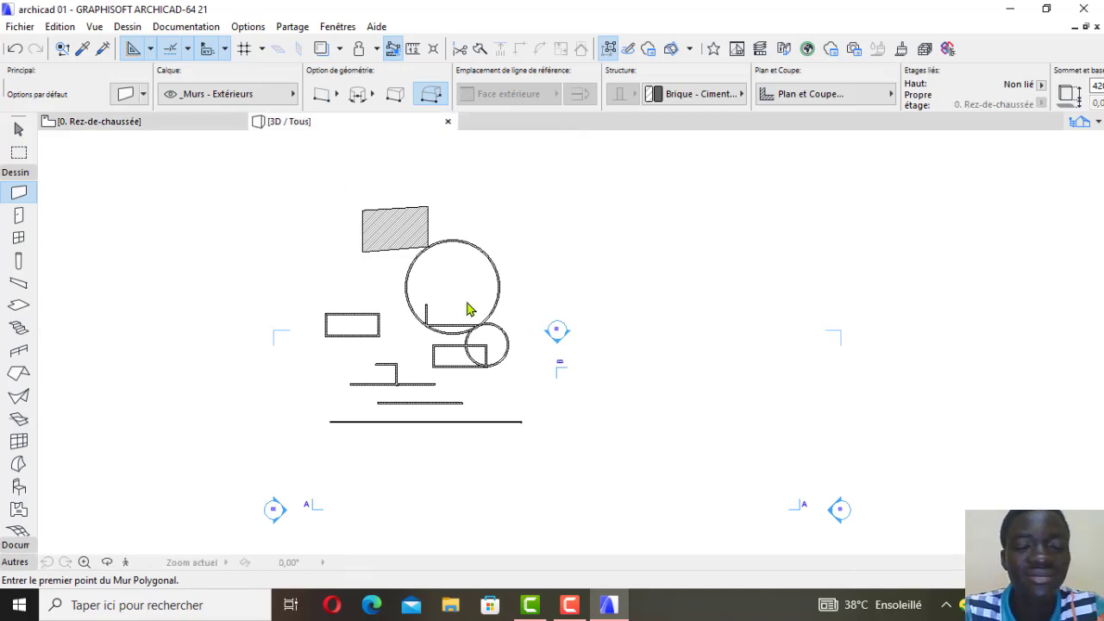
{"action": "scroll", "coordinate": [353, 247], "scroll_direction": "up", "scroll_amount": 3}
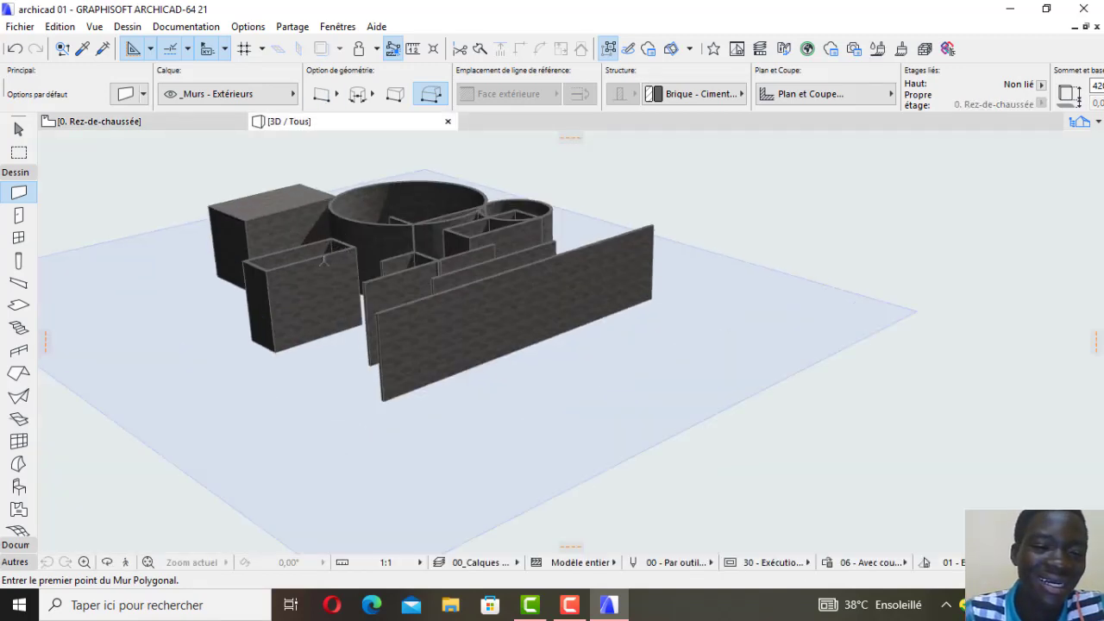
{"action": "left_click", "coordinate": [107, 562]}
{"action": "left_click_drag", "start_coordinate": [144, 438], "coordinate": [363, 380]}
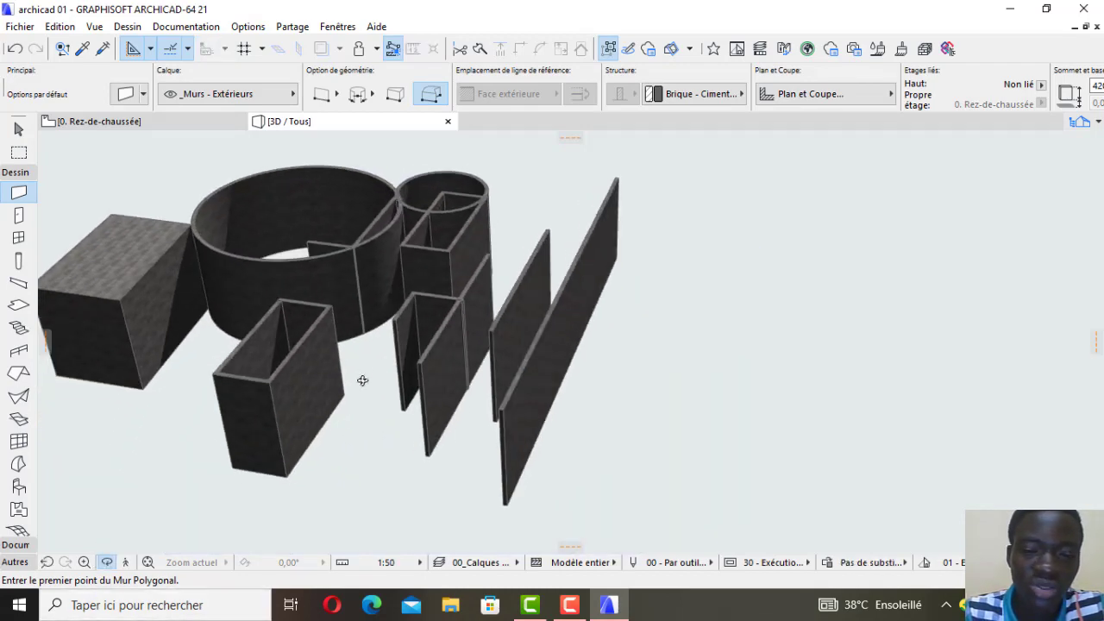
{"action": "left_click_drag", "start_coordinate": [423, 337], "coordinate": [276, 288]}
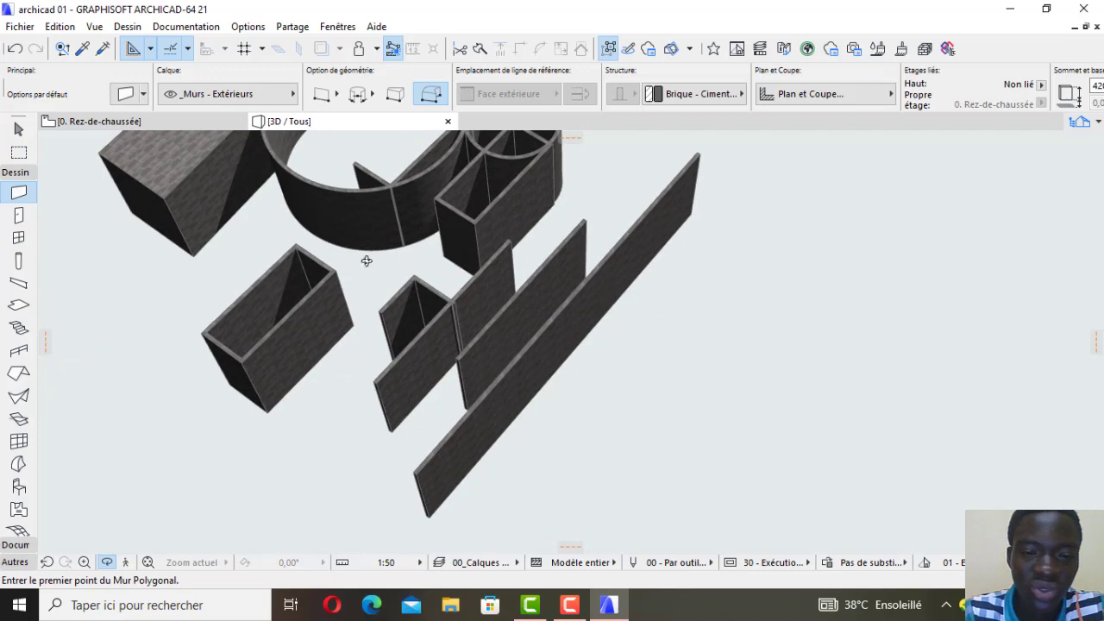
{"action": "left_click_drag", "start_coordinate": [366, 261], "coordinate": [327, 366]}
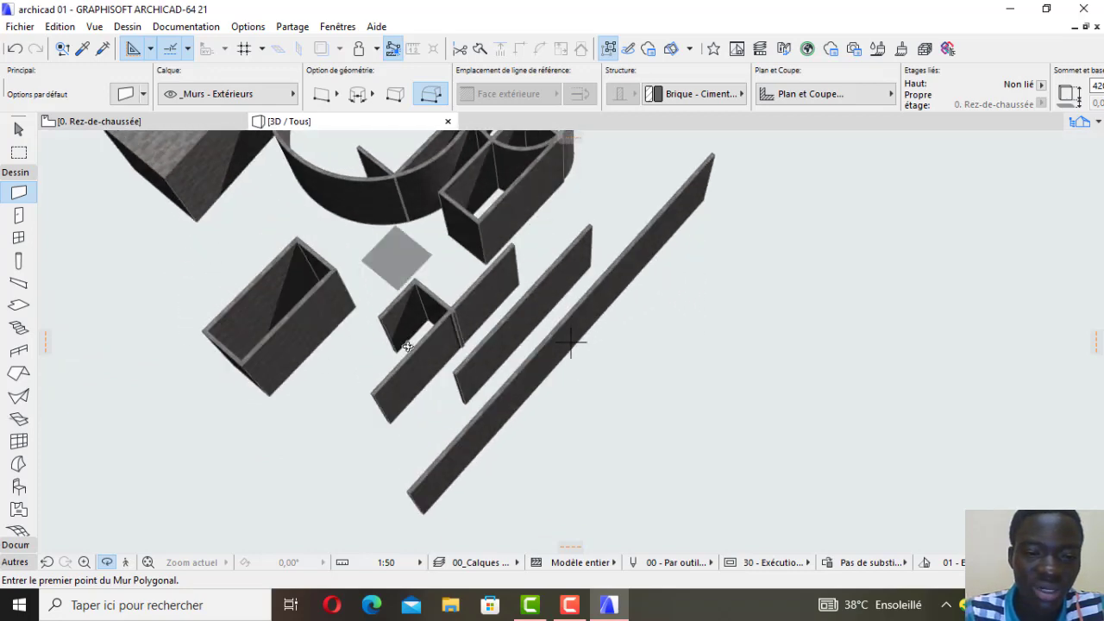
{"action": "left_click_drag", "start_coordinate": [547, 364], "coordinate": [638, 231]}
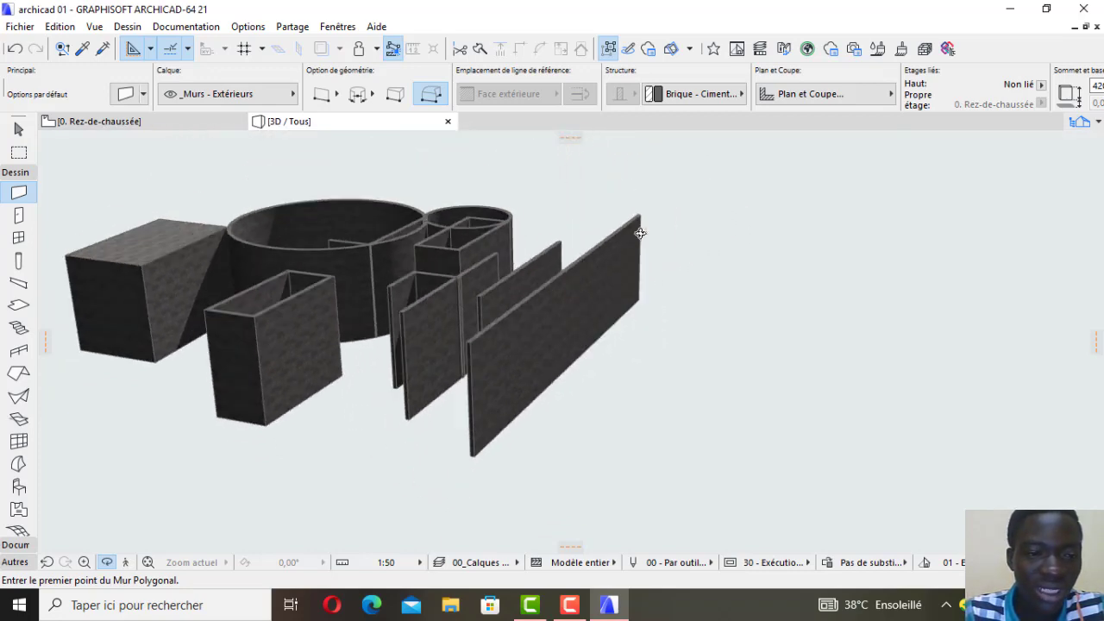
Compare the solid polygonal block with the hollow wall enclosures from several angles in 3D, and return to the ground-floor plan.
{"action": "scroll", "coordinate": [66, 237], "scroll_direction": "up", "scroll_amount": 2}
{"action": "left_click_drag", "start_coordinate": [241, 337], "coordinate": [404, 339]}
{"action": "scroll", "coordinate": [403, 338], "scroll_direction": "down", "scroll_amount": 2}
{"action": "left_click_drag", "start_coordinate": [138, 393], "coordinate": [310, 387]}
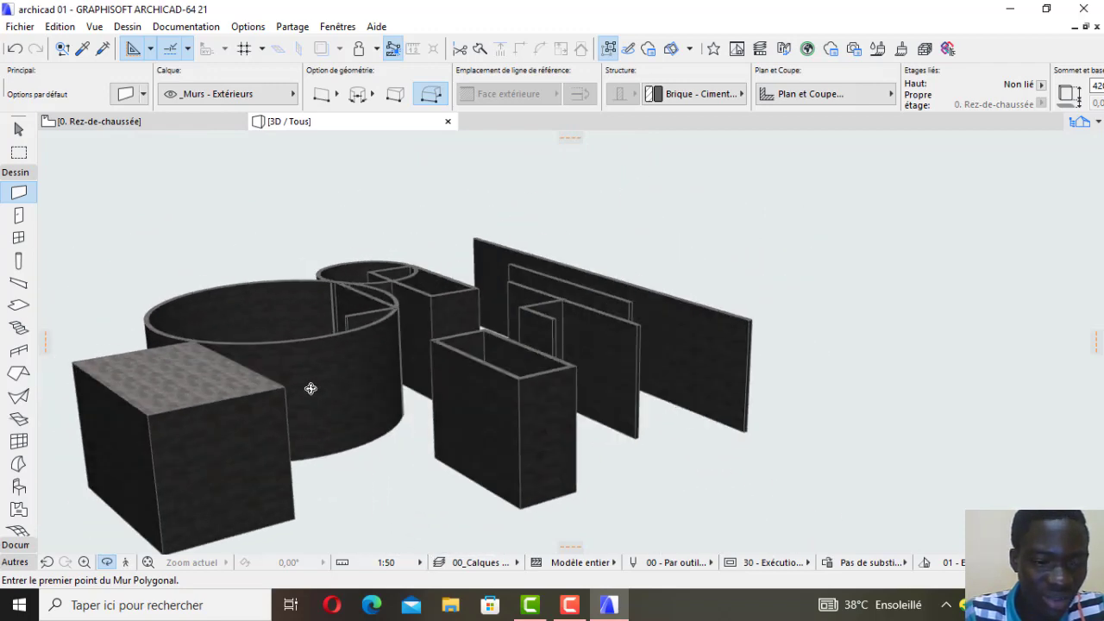
{"action": "left_click_drag", "start_coordinate": [389, 399], "coordinate": [152, 407]}
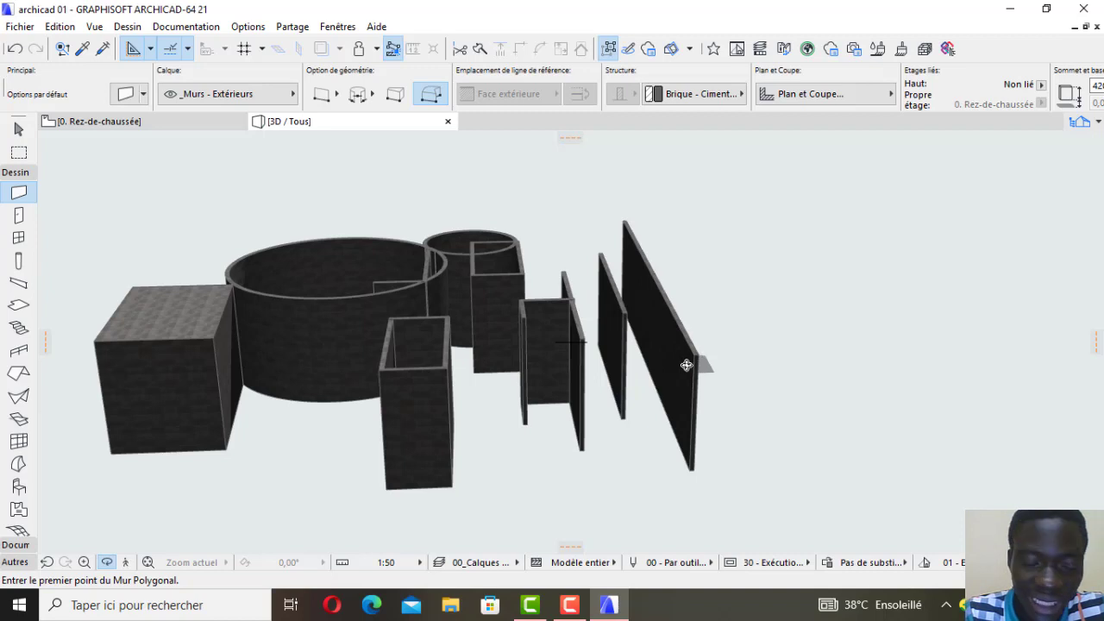
{"action": "left_click", "coordinate": [140, 129]}
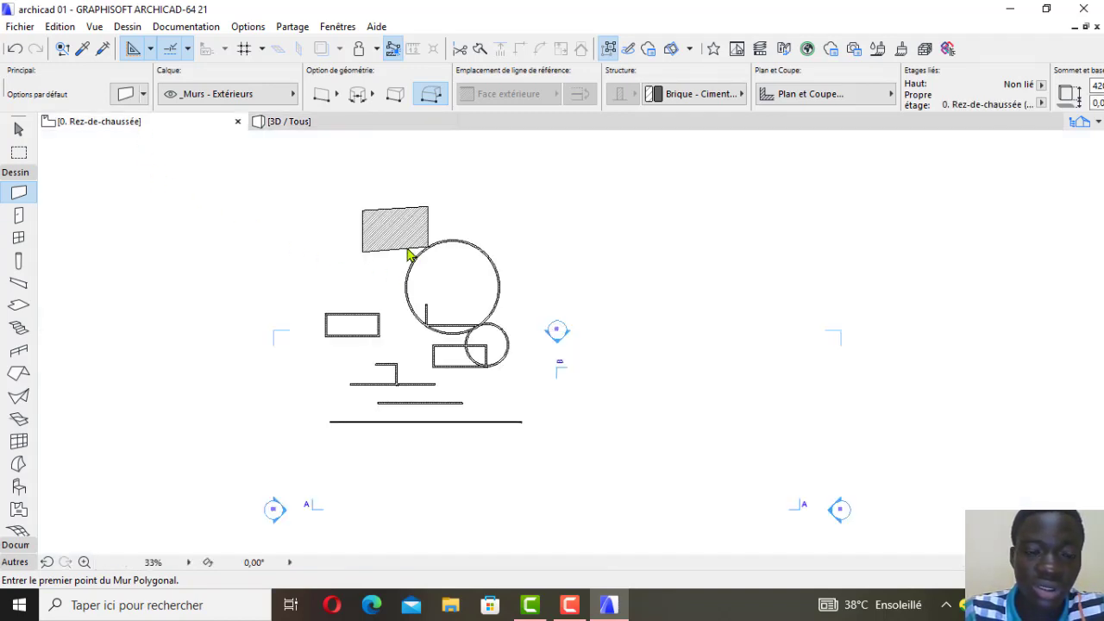
{"action": "scroll", "coordinate": [395, 235], "scroll_direction": "up", "scroll_amount": 1}
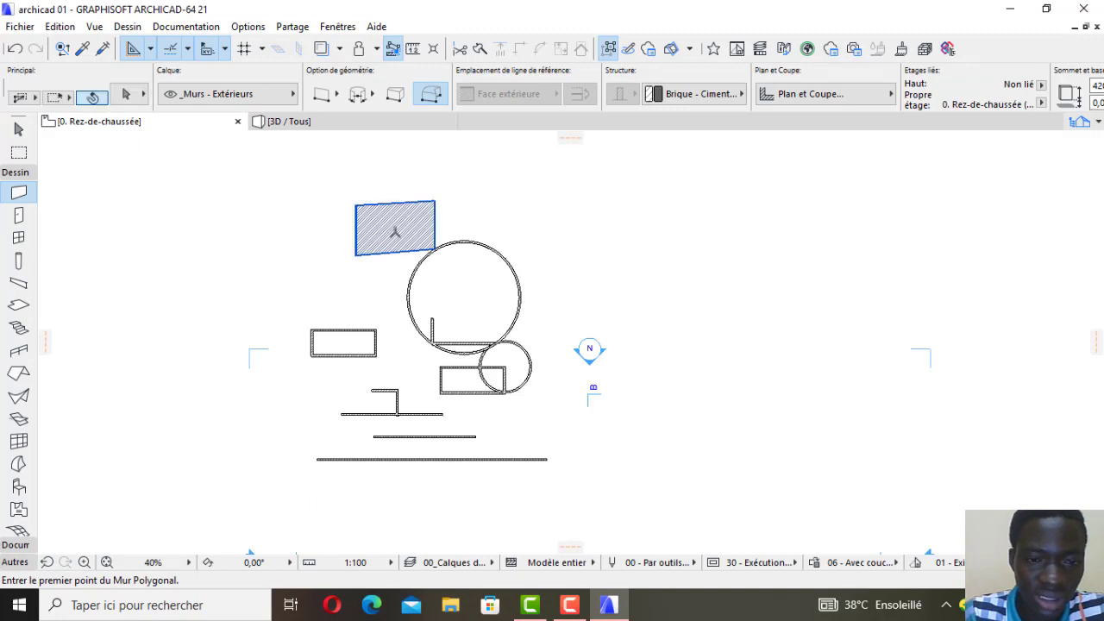
{"action": "left_click", "coordinate": [391, 228], "text": "shift"}
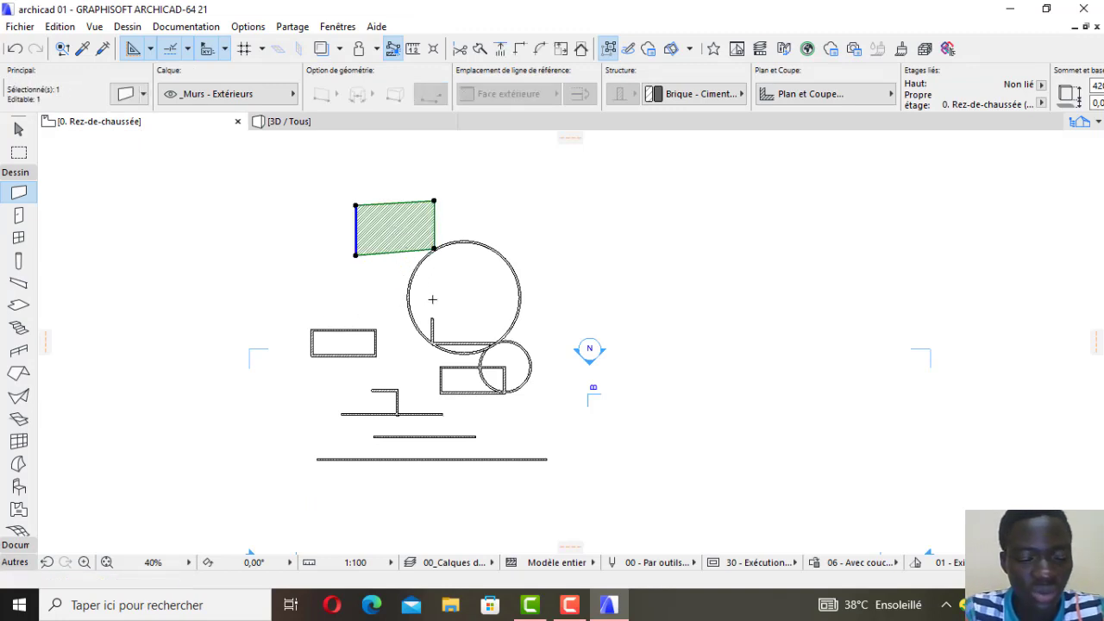
{"action": "key", "text": "Escape"}
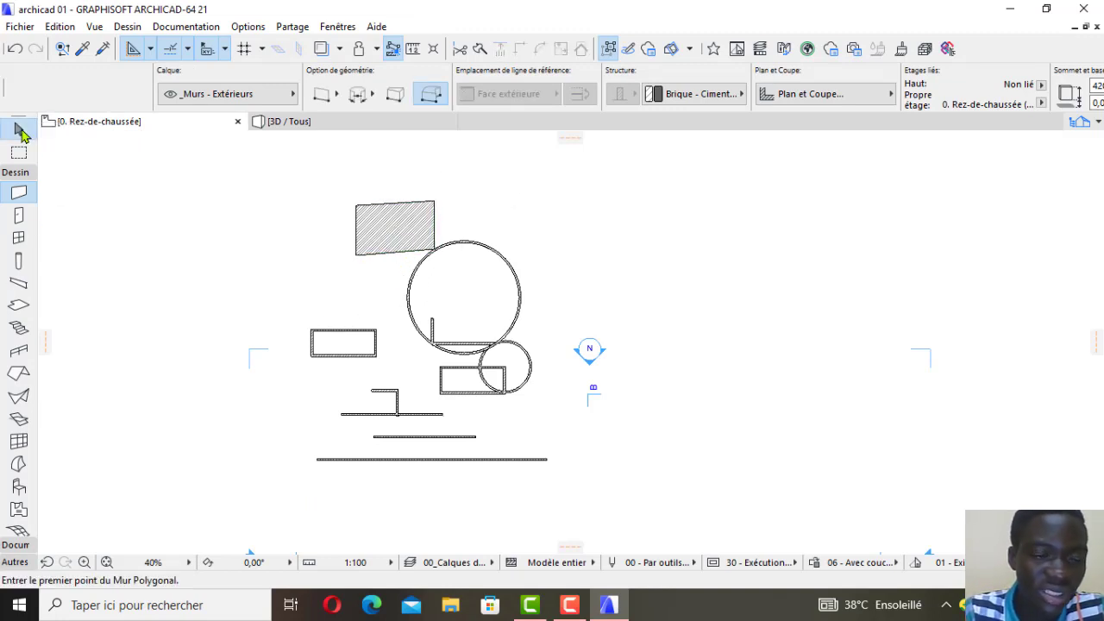
Delete all the drawn walls from the ground-floor plan, excluding the north and west elevation markers from the selection.
{"action": "left_click", "coordinate": [20, 129]}
{"action": "left_click", "coordinate": [244, 153]}
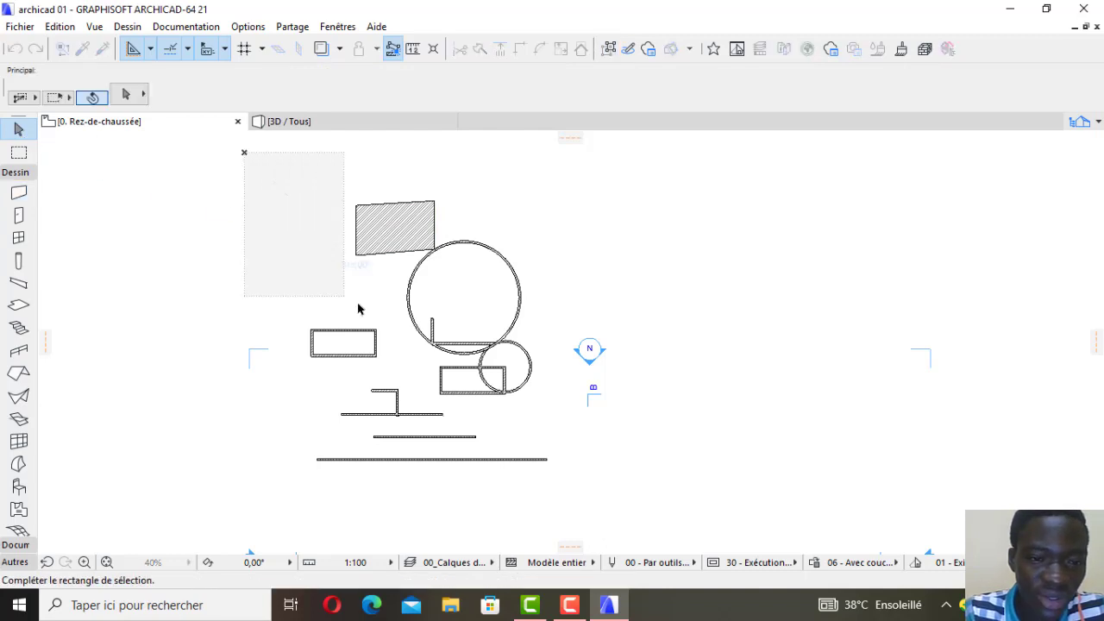
{"action": "left_click", "coordinate": [553, 491]}
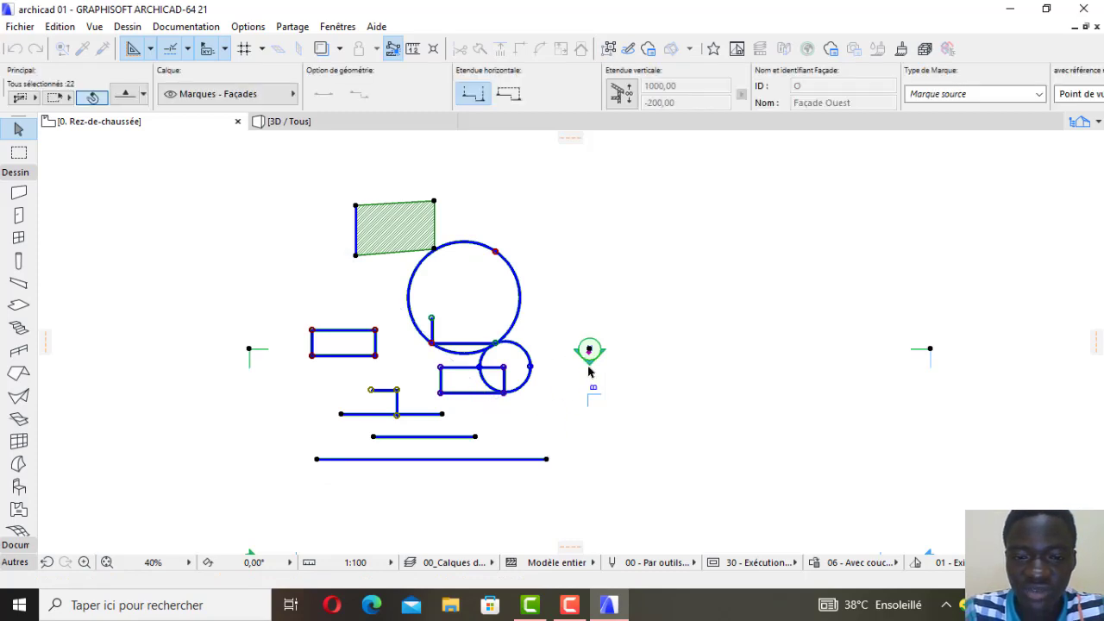
{"action": "scroll", "coordinate": [589, 352], "scroll_direction": "up", "scroll_amount": 1}
{"action": "scroll", "coordinate": [595, 358], "scroll_direction": "up", "scroll_amount": 7}
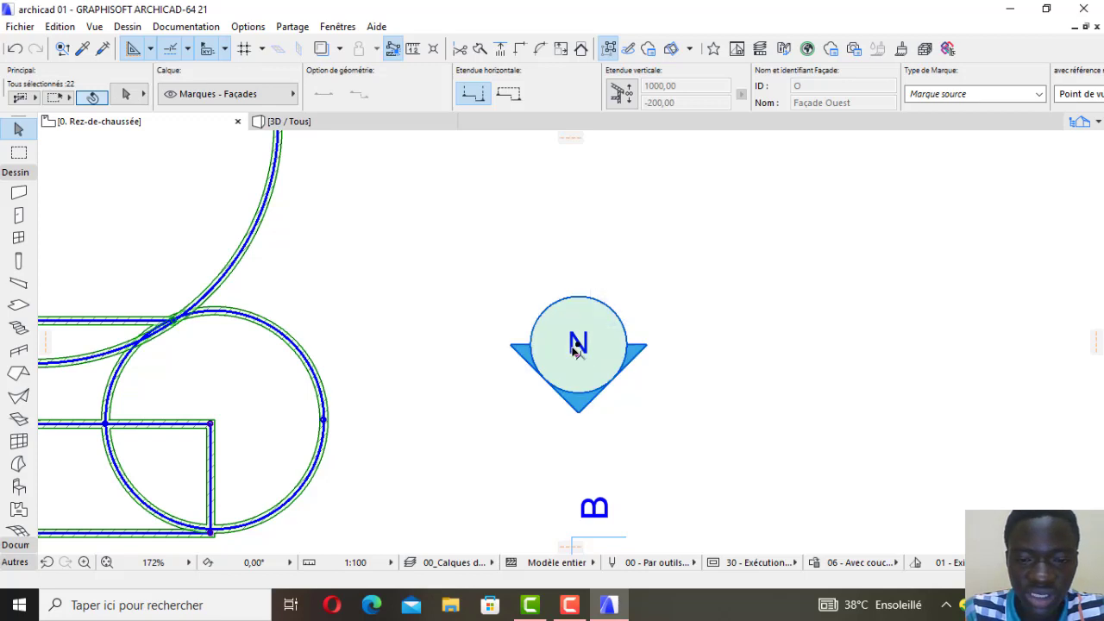
{"action": "mouse_move", "coordinate": [577, 347]}
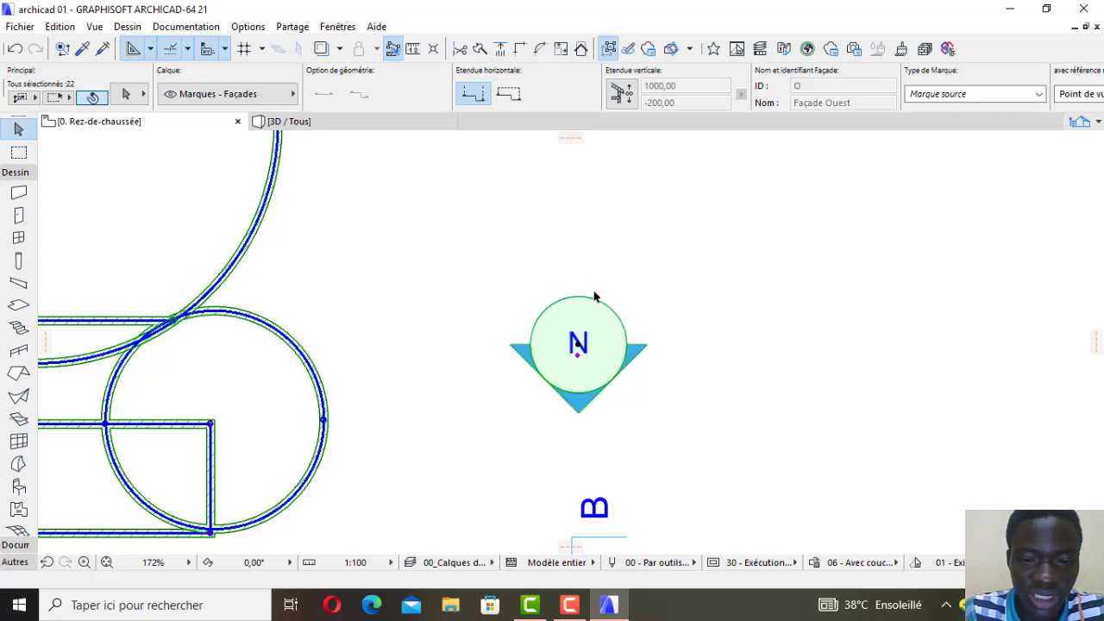
{"action": "scroll", "coordinate": [606, 231], "scroll_direction": "down", "scroll_amount": 3}
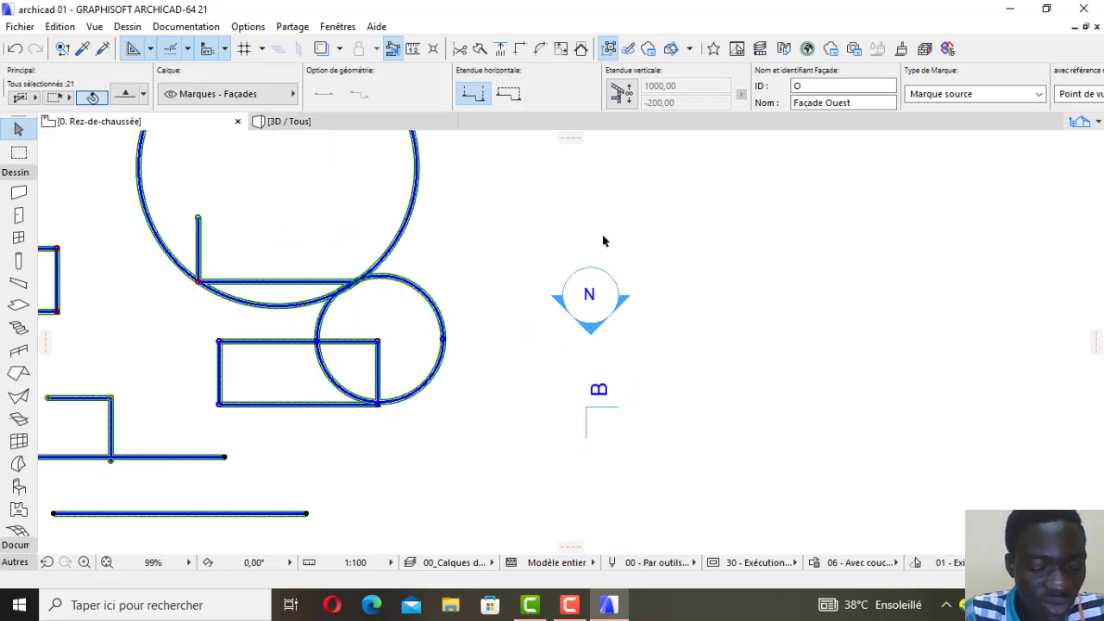
{"action": "scroll", "coordinate": [664, 263], "scroll_direction": "down", "scroll_amount": 3}
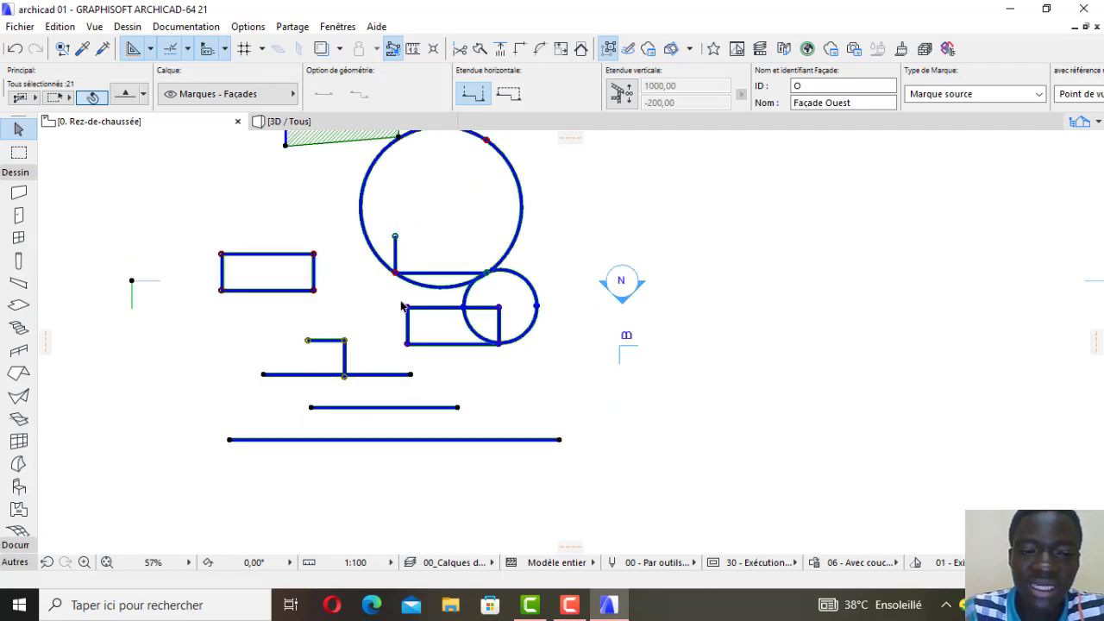
{"action": "left_click", "coordinate": [132, 297]}
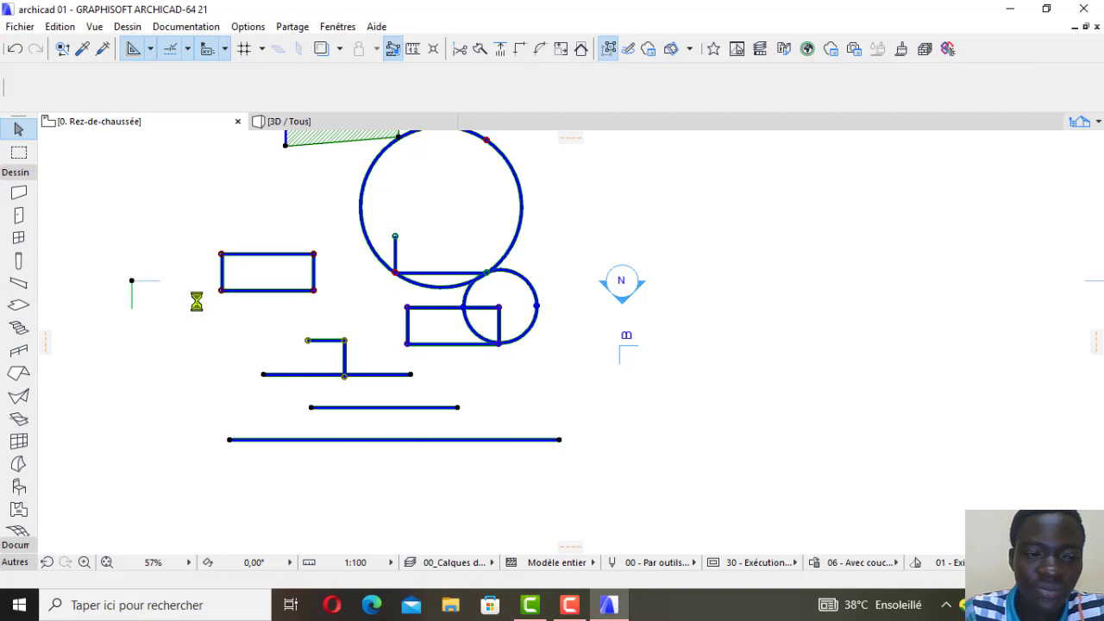
{"action": "scroll", "coordinate": [487, 315], "scroll_direction": "down", "scroll_amount": 1}
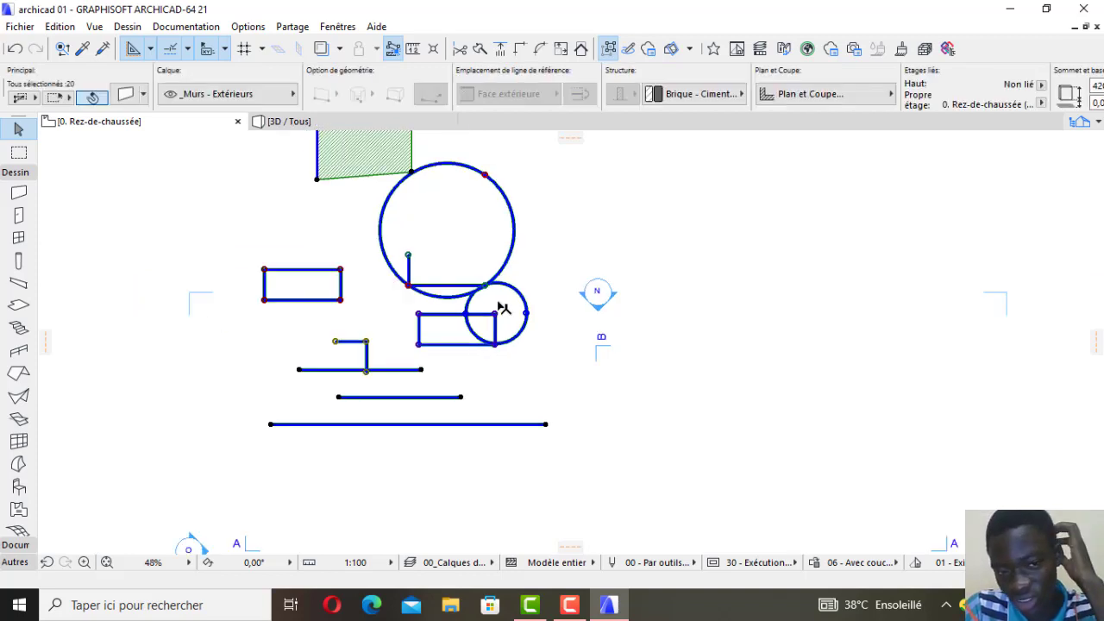
{"action": "scroll", "coordinate": [538, 219], "scroll_direction": "down", "scroll_amount": 2}
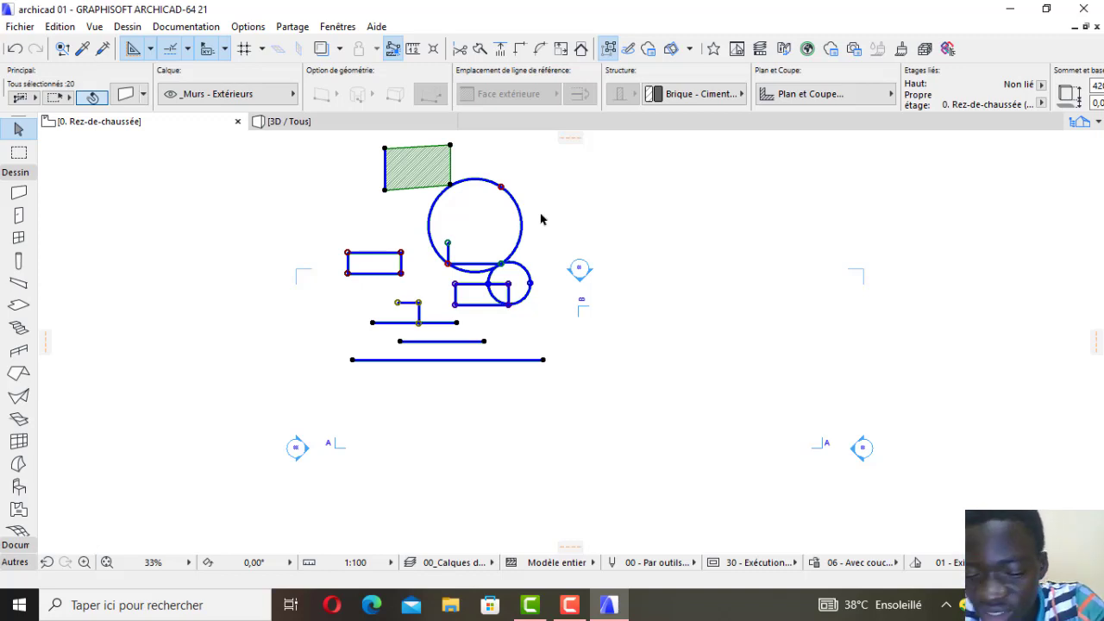
{"action": "right_click", "coordinate": [546, 216]}
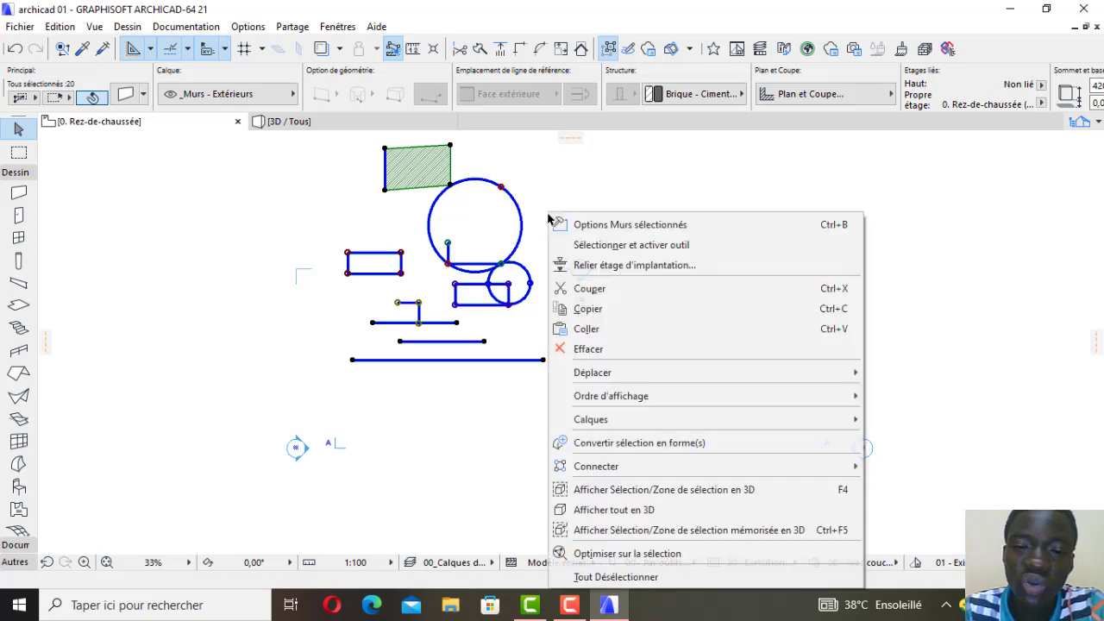
{"action": "left_click", "coordinate": [580, 349]}
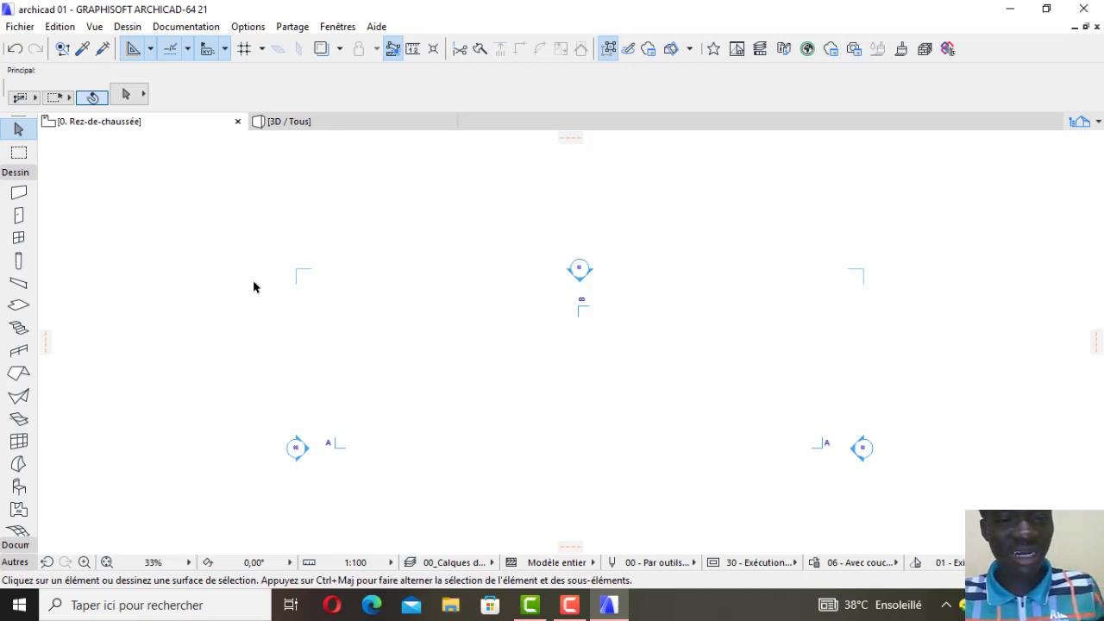
Draw a straight horizontal exterior wall 800 long with the single-wall geometry method, starting above the plan's upper-left elevation corner mark.
{"action": "left_click", "coordinate": [18, 192]}
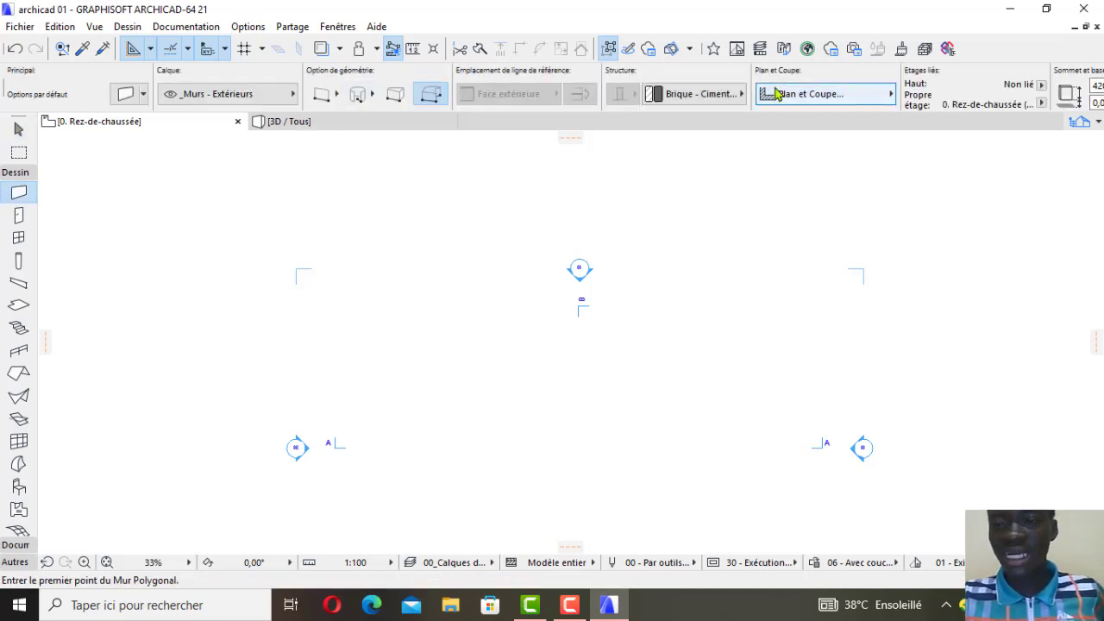
{"action": "scroll", "coordinate": [877, 81], "scroll_direction": "down", "scroll_amount": 10}
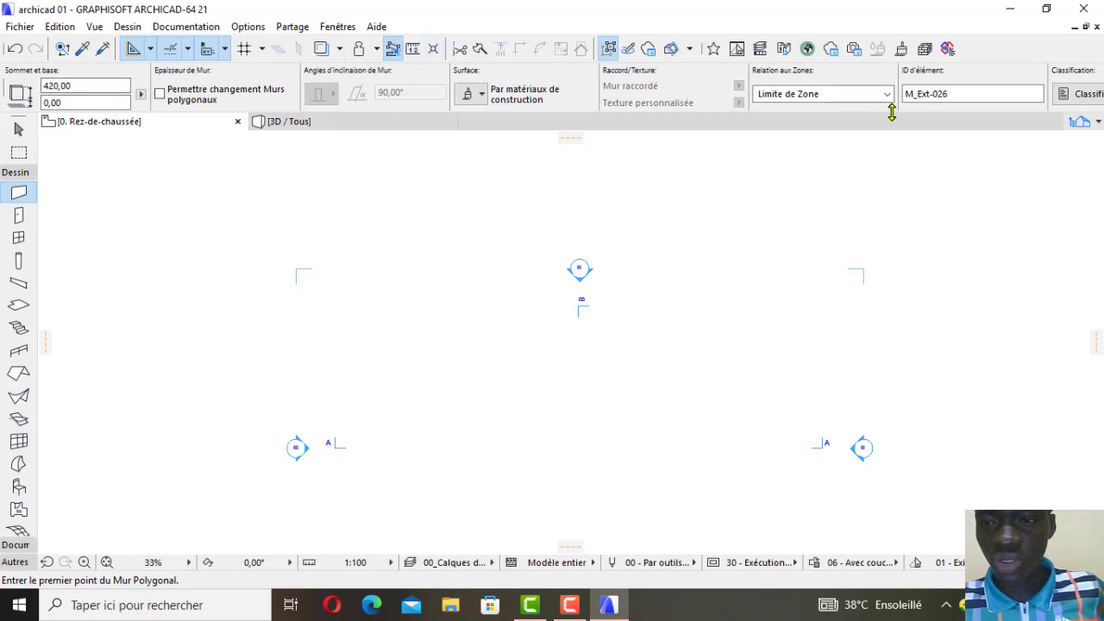
{"action": "scroll", "coordinate": [276, 95], "scroll_direction": "up", "scroll_amount": 4}
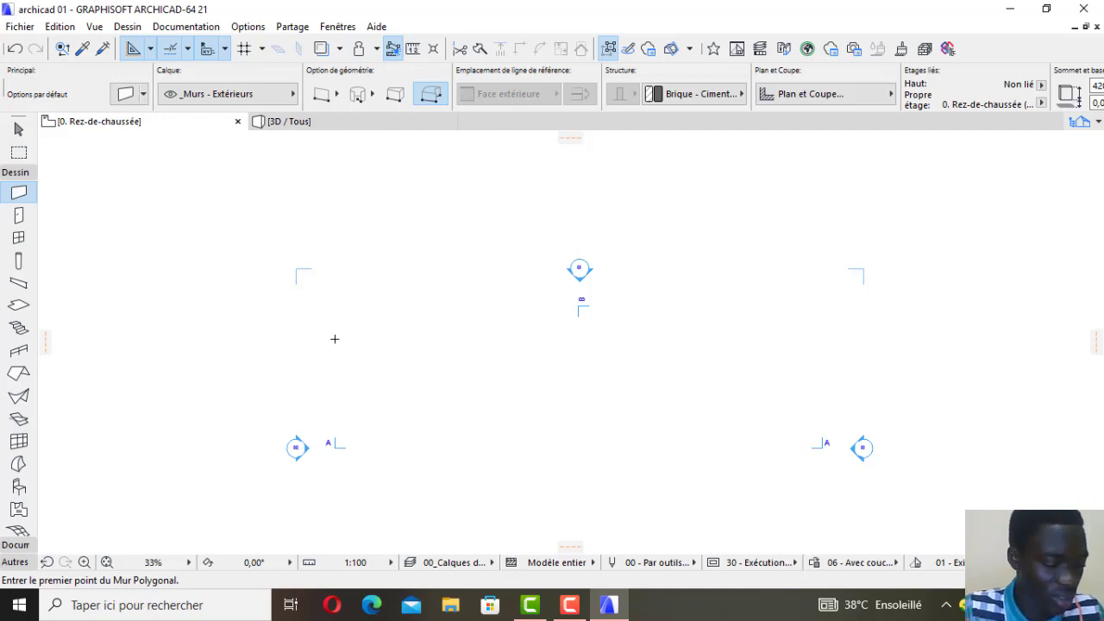
{"action": "left_click", "coordinate": [321, 93]}
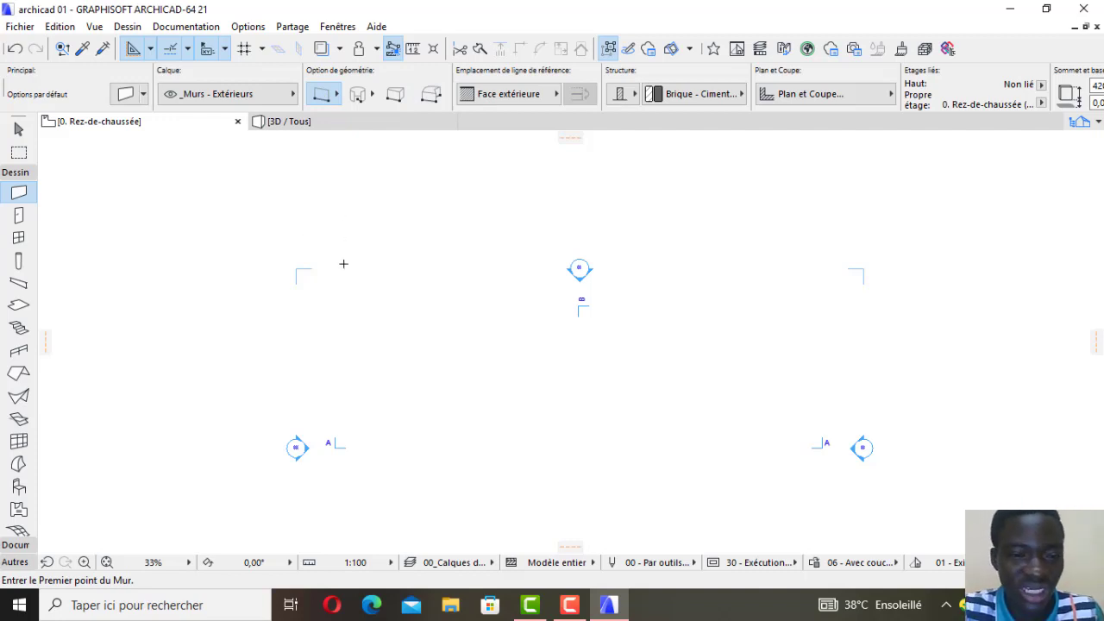
{"action": "scroll", "coordinate": [371, 235], "scroll_direction": "down", "scroll_amount": 1}
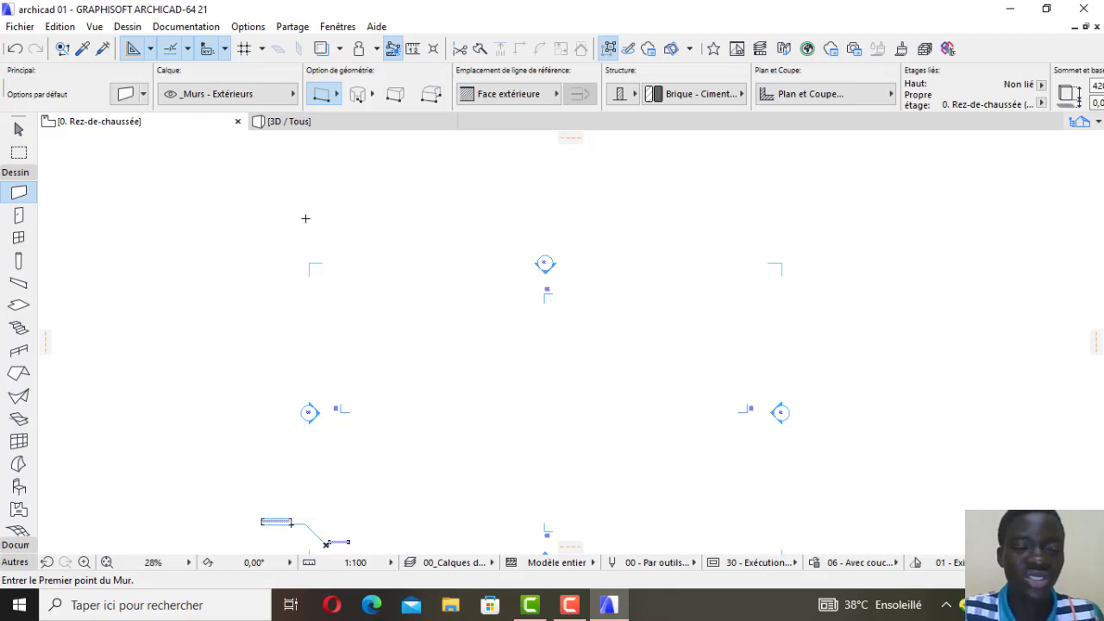
{"action": "left_click", "coordinate": [289, 238]}
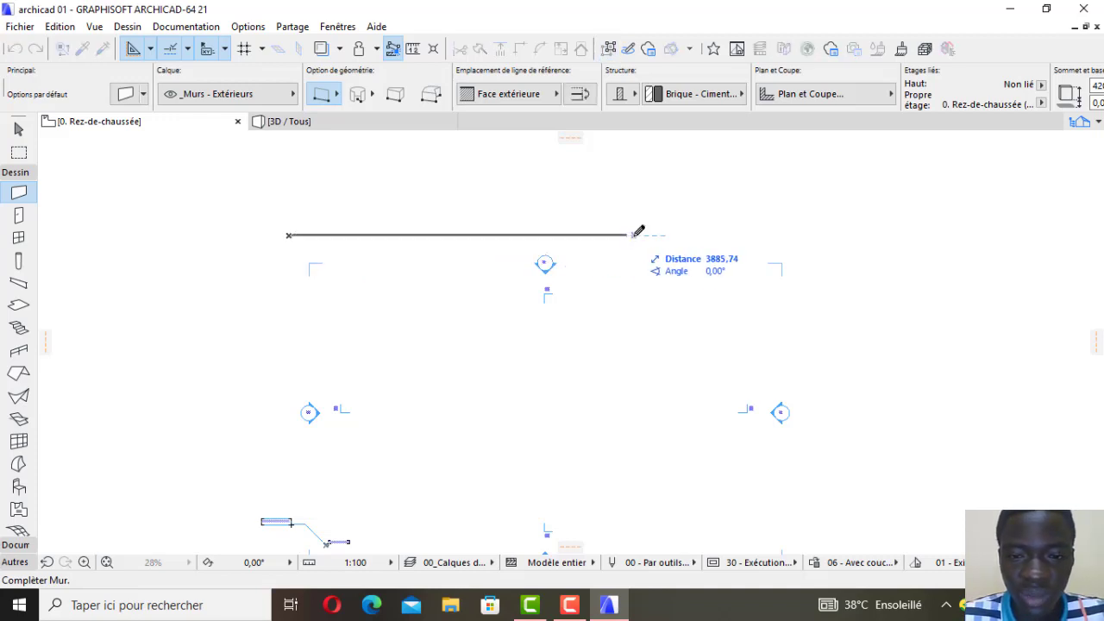
{"action": "scroll", "coordinate": [638, 231], "scroll_direction": "up", "scroll_amount": 3}
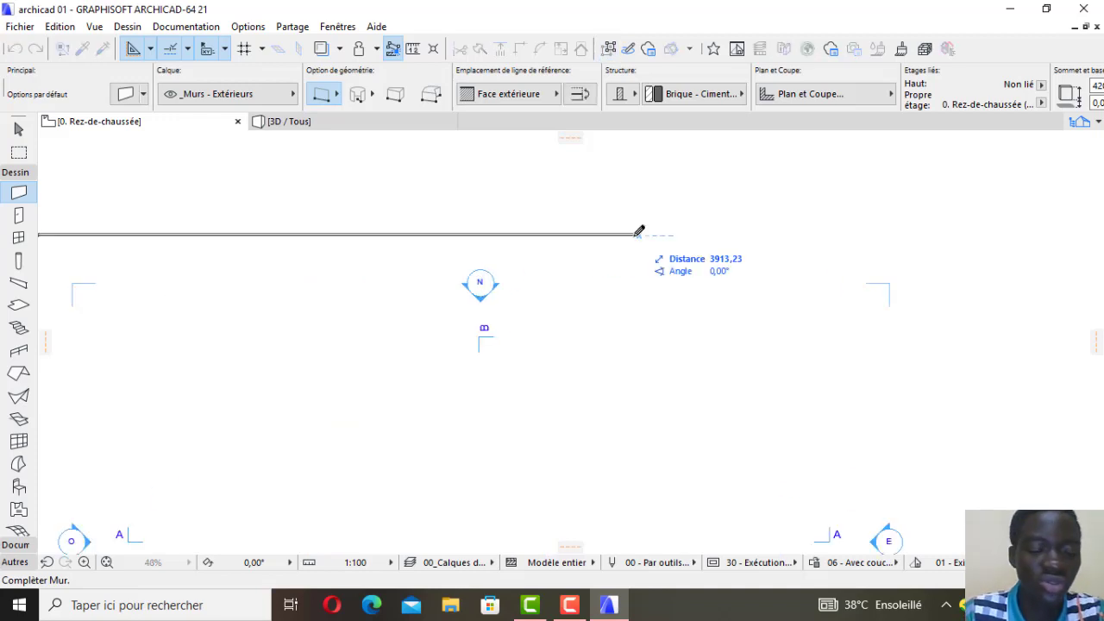
{"action": "scroll", "coordinate": [638, 231], "scroll_direction": "up", "scroll_amount": 1}
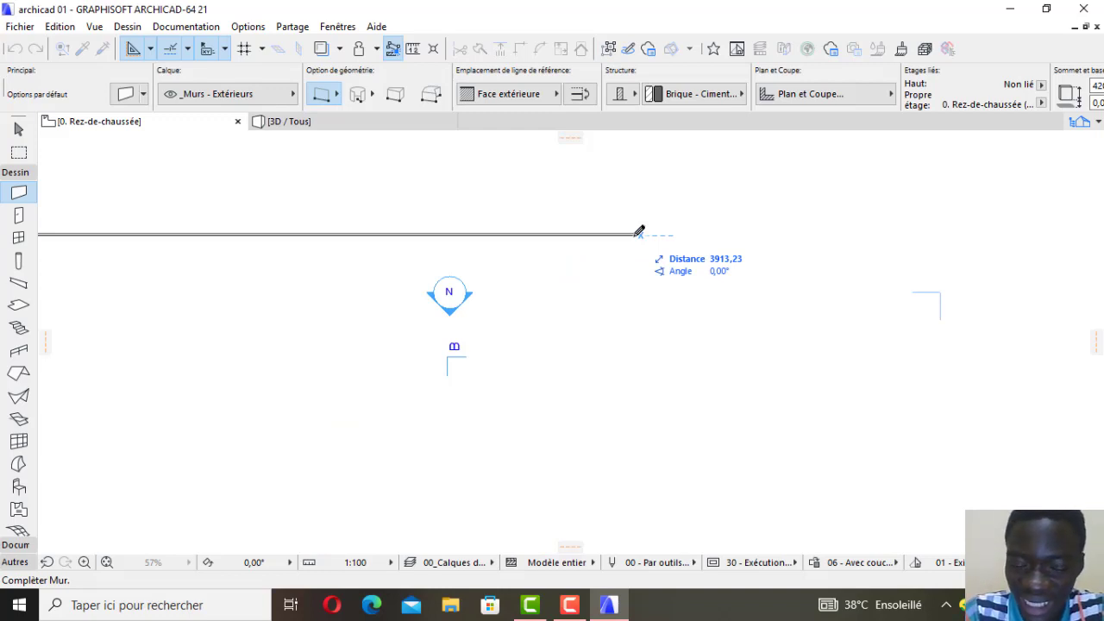
{"action": "type", "text": "800"}
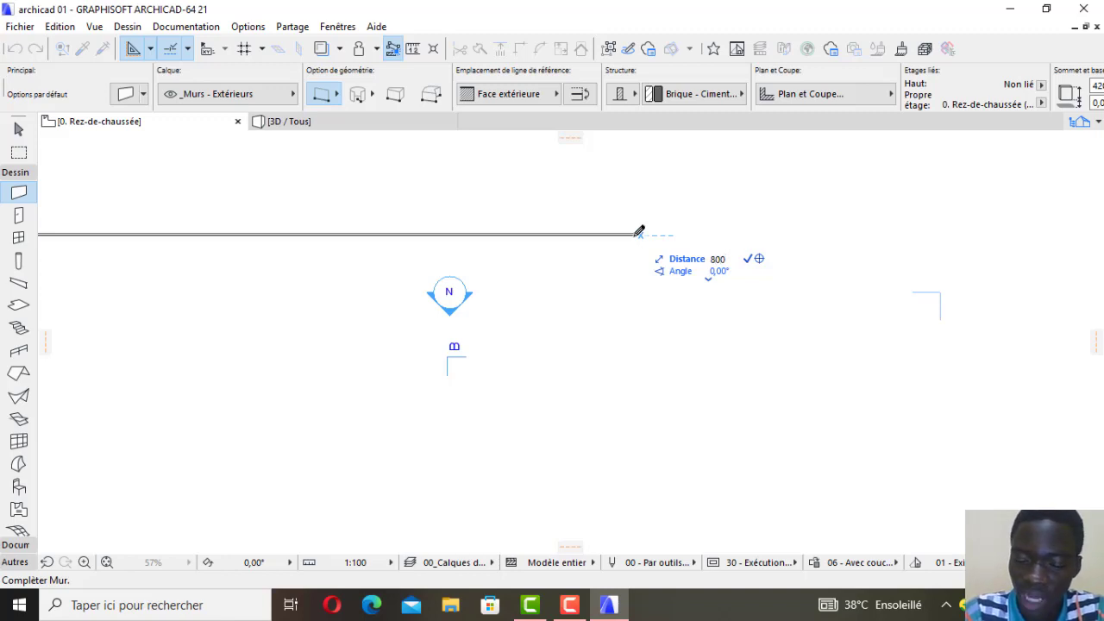
{"action": "key", "text": "Escape"}
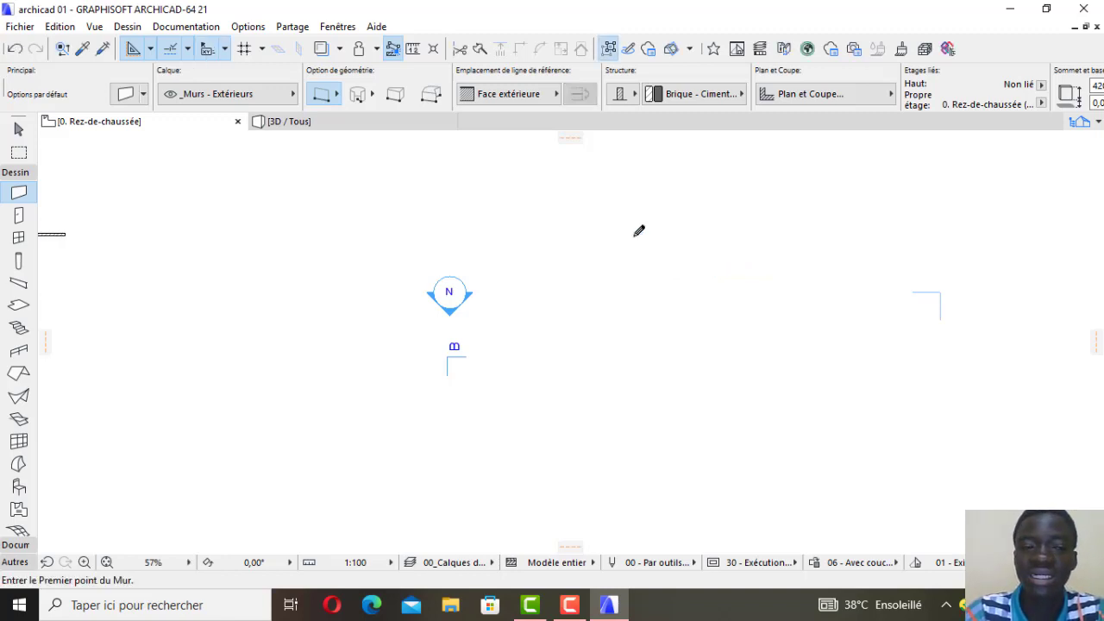
Examine the new straight wall's full length, hatching and left end in the ground-floor plan.
{"action": "scroll", "coordinate": [256, 244], "scroll_direction": "down", "scroll_amount": 3}
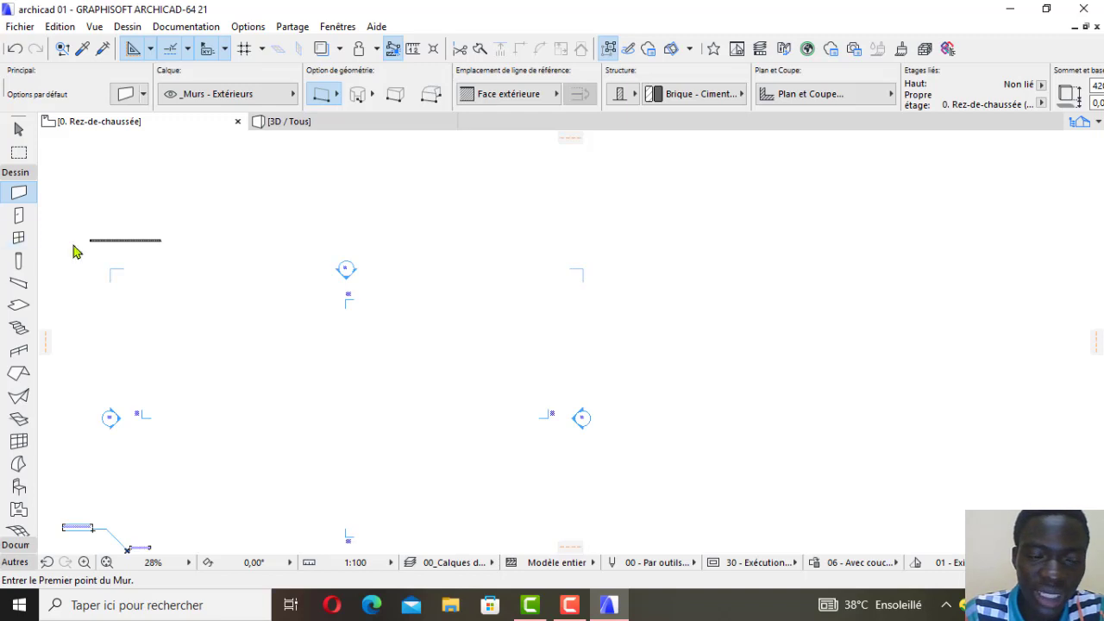
{"action": "scroll", "coordinate": [90, 223], "scroll_direction": "up", "scroll_amount": 4}
{"action": "scroll", "coordinate": [143, 233], "scroll_direction": "up", "scroll_amount": 2}
{"action": "scroll", "coordinate": [216, 303], "scroll_direction": "down", "scroll_amount": 3}
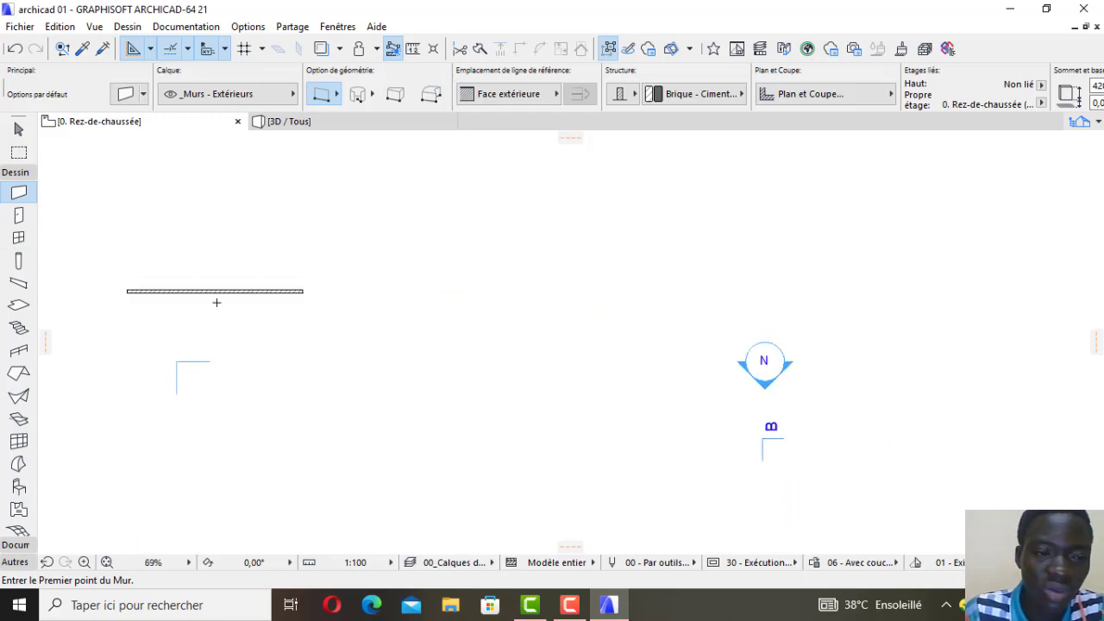
{"action": "scroll", "coordinate": [95, 283], "scroll_direction": "up", "scroll_amount": 3}
{"action": "scroll", "coordinate": [204, 282], "scroll_direction": "down", "scroll_amount": 2}
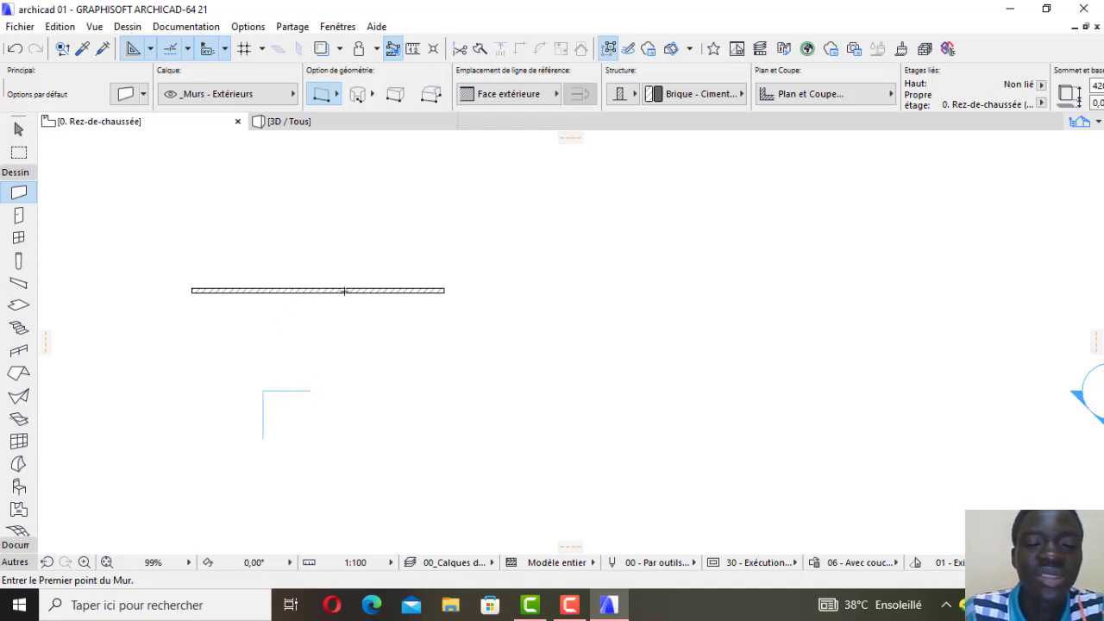
{"action": "scroll", "coordinate": [213, 309], "scroll_direction": "up", "scroll_amount": 2}
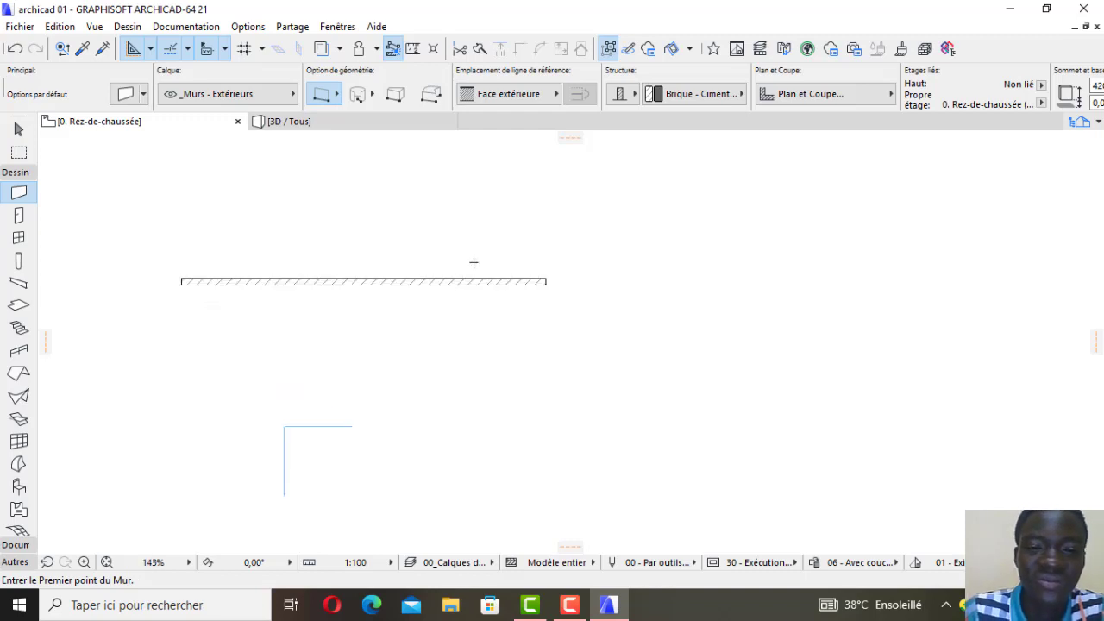
{"action": "scroll", "coordinate": [473, 261], "scroll_direction": "down", "scroll_amount": 2}
{"action": "scroll", "coordinate": [304, 273], "scroll_direction": "down", "scroll_amount": 2}
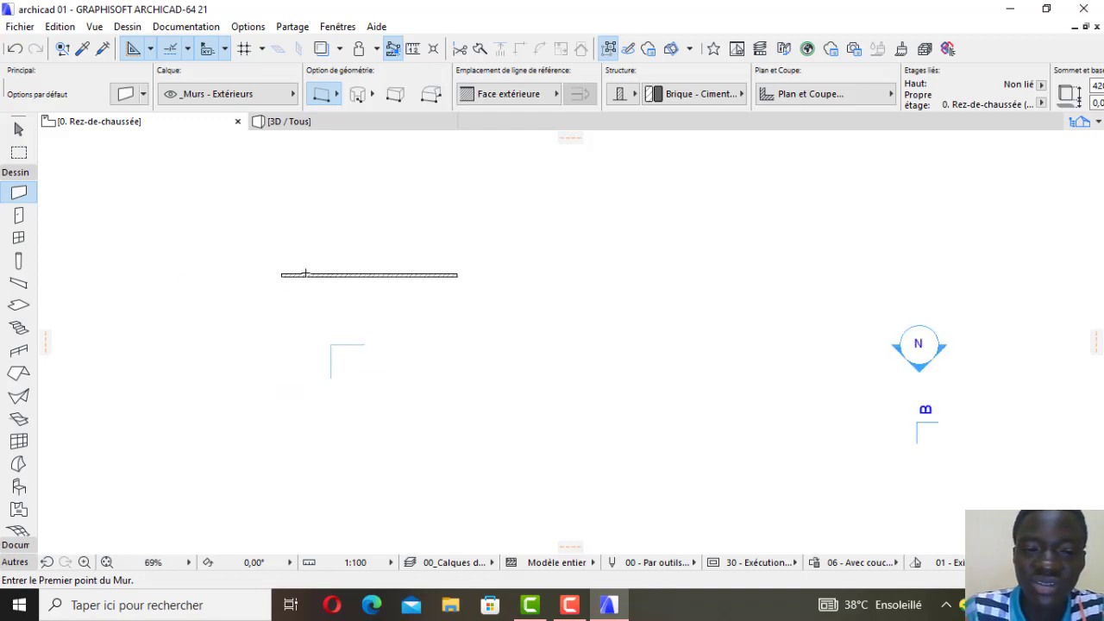
{"action": "scroll", "coordinate": [261, 348], "scroll_direction": "up", "scroll_amount": 1}
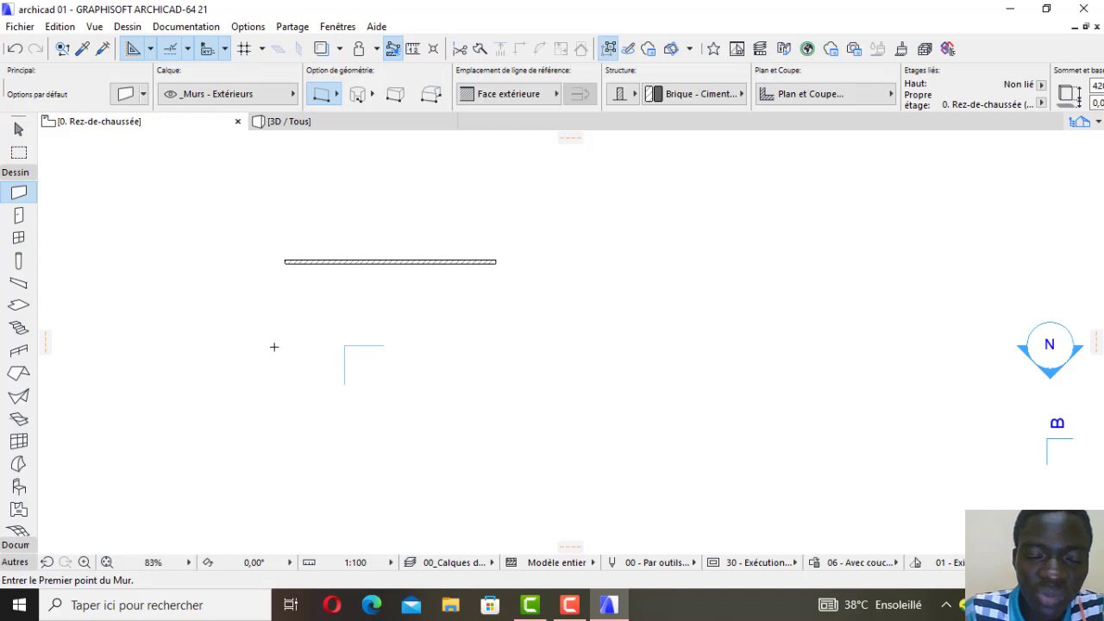
{"action": "scroll", "coordinate": [278, 274], "scroll_direction": "up", "scroll_amount": 7}
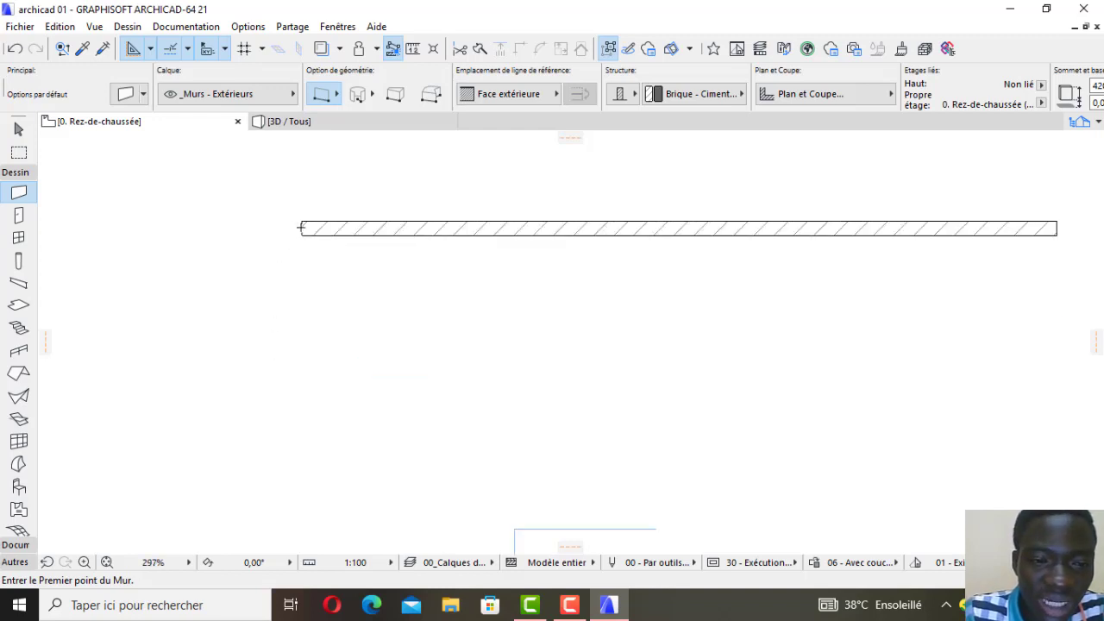
Set the reference line location to Centre for new walls and for the existing horizontal wall.
{"action": "scroll", "coordinate": [329, 259], "scroll_direction": "down", "scroll_amount": 2}
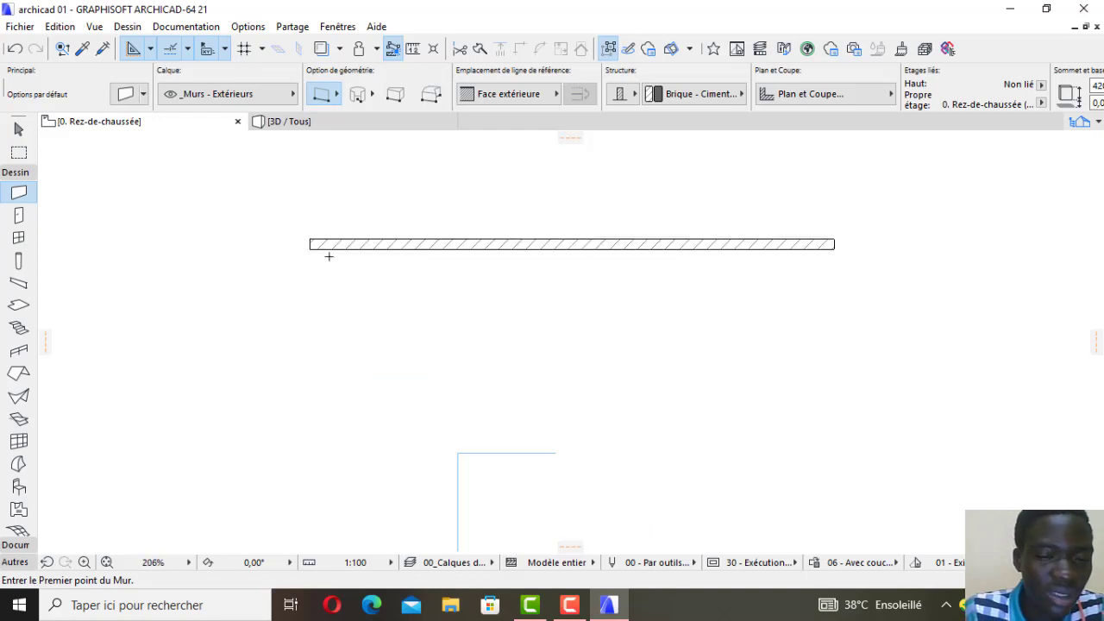
{"action": "left_click", "coordinate": [508, 96]}
{"action": "left_click", "coordinate": [587, 111]}
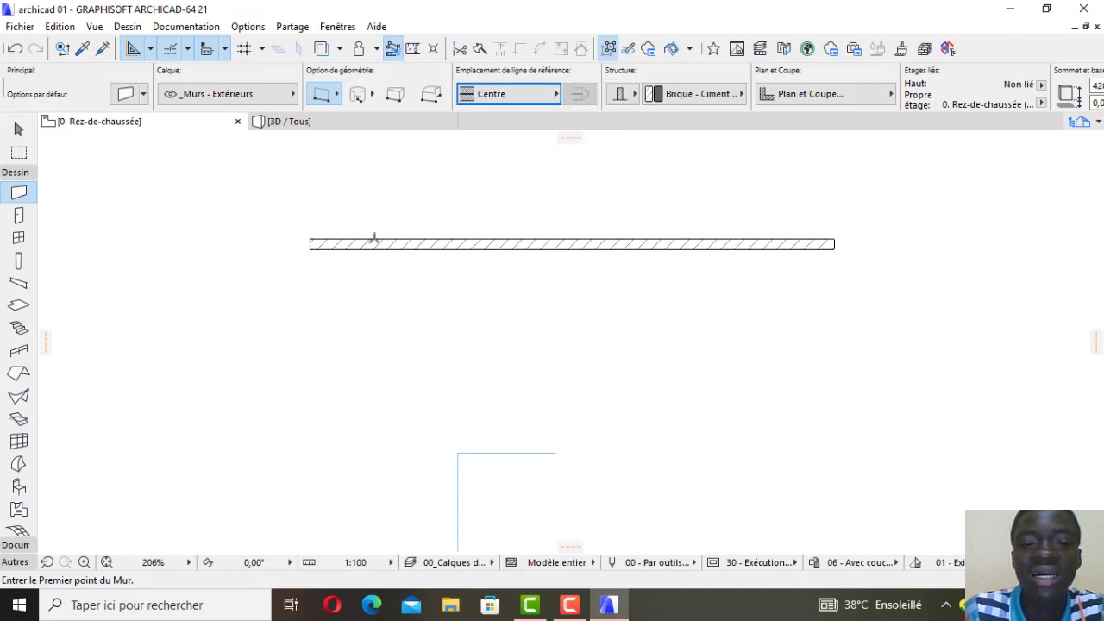
{"action": "left_click", "coordinate": [374, 244]}
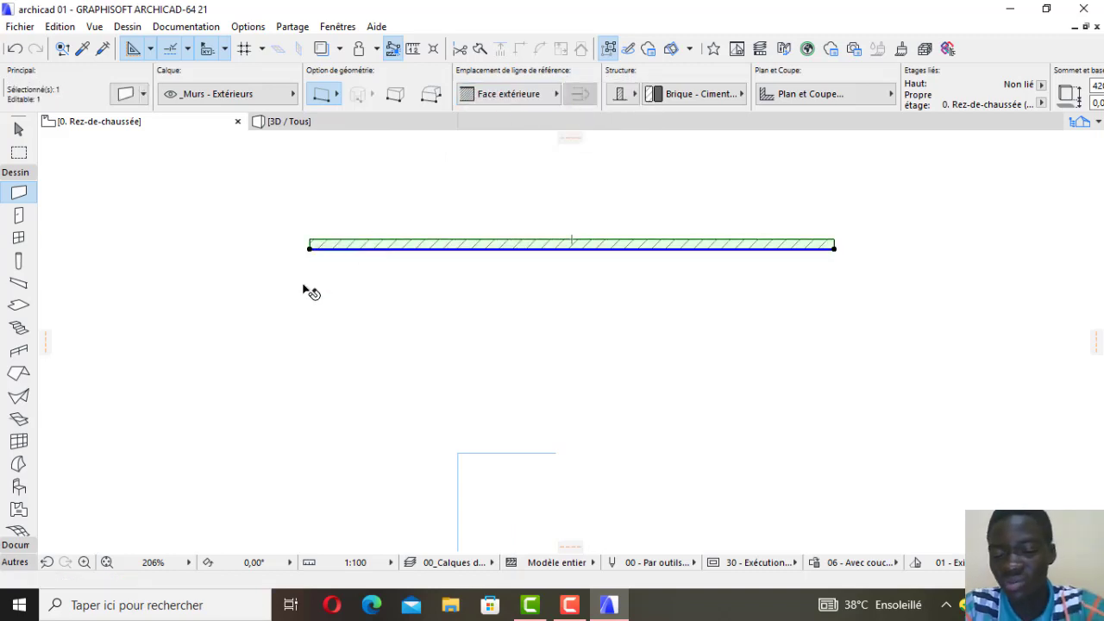
{"action": "left_click", "coordinate": [493, 97]}
{"action": "left_click", "coordinate": [584, 113]}
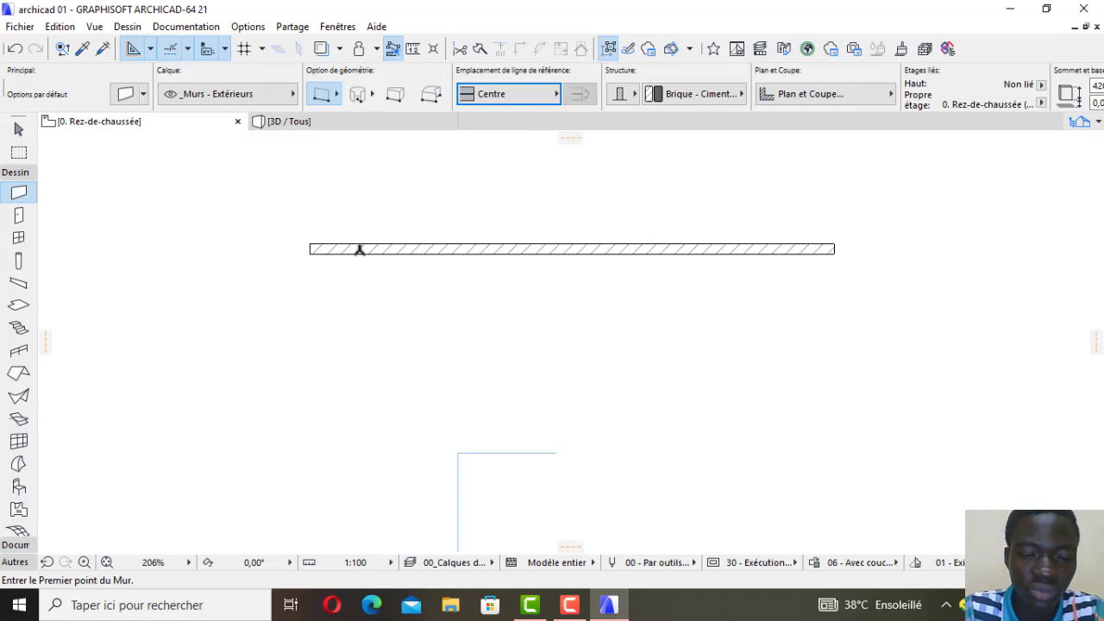
Draw a vertical exterior wall 900 long downward from the left end of the horizontal wall.
{"action": "scroll", "coordinate": [356, 249], "scroll_direction": "up", "scroll_amount": 2}
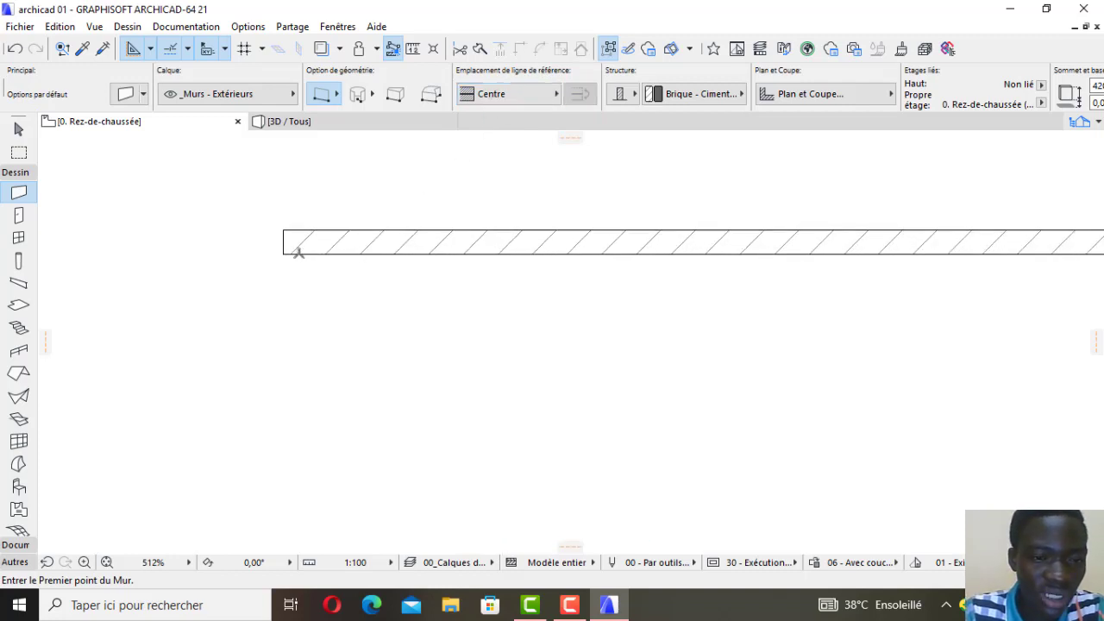
{"action": "scroll", "coordinate": [283, 239], "scroll_direction": "up", "scroll_amount": 1}
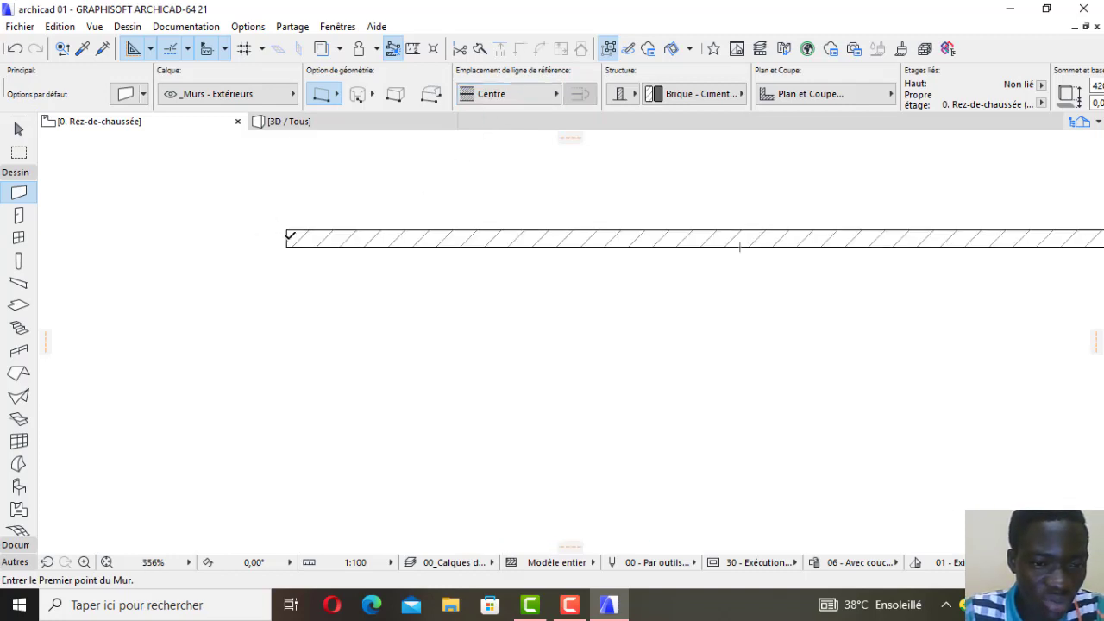
{"action": "left_click", "coordinate": [286, 231]}
{"action": "scroll", "coordinate": [328, 261], "scroll_direction": "down", "scroll_amount": 6}
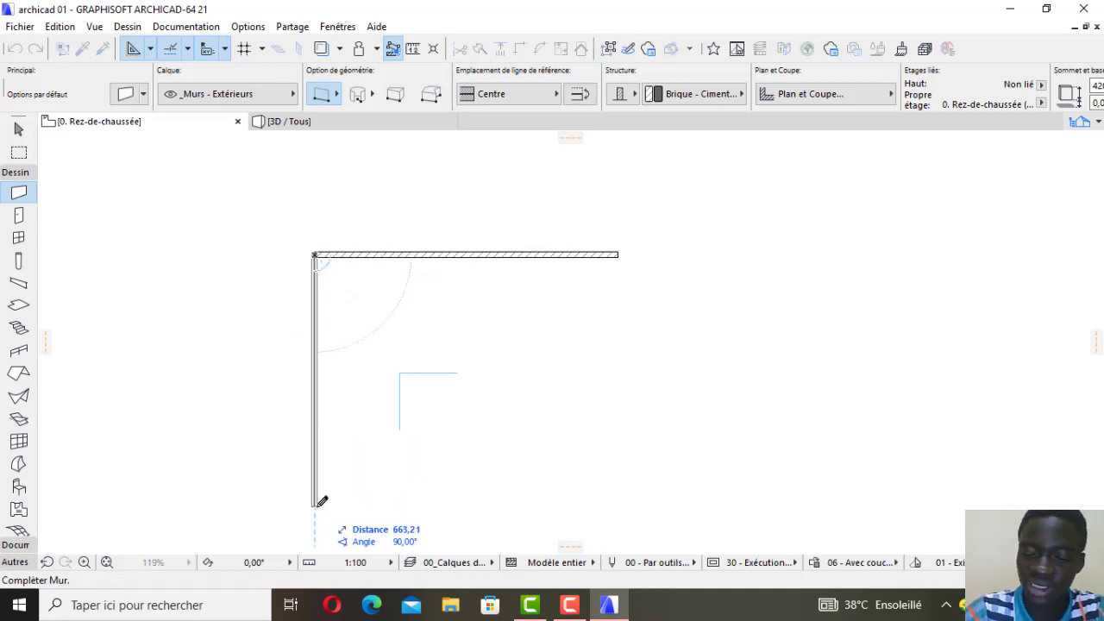
{"action": "type", "text": "800"}
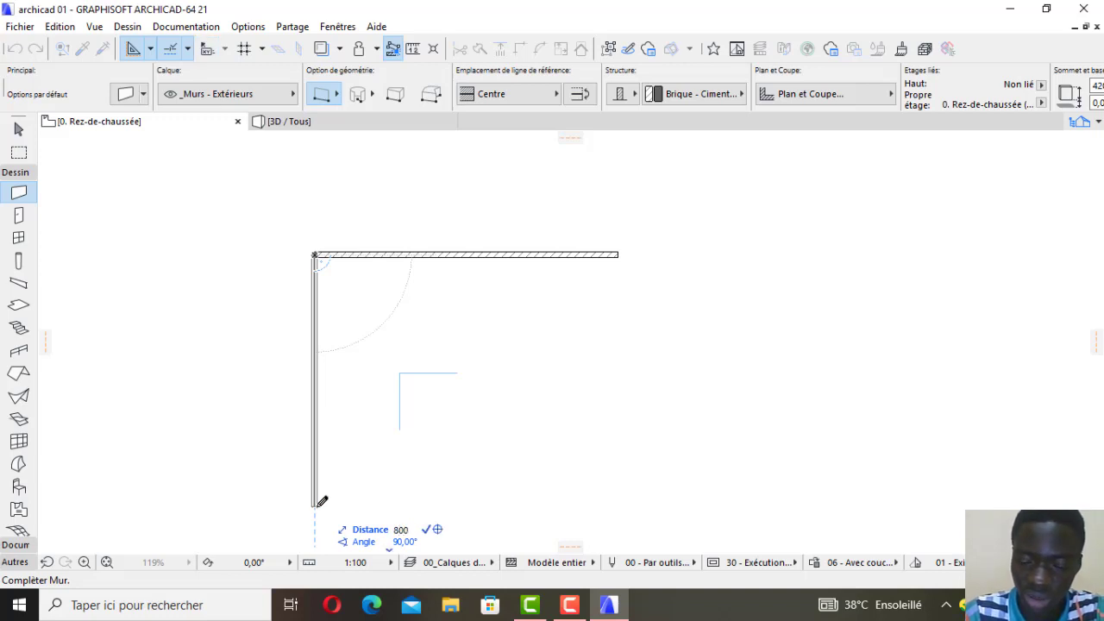
{"action": "key", "text": "BackSpace"}
{"action": "key", "text": "BackSpace"}
{"action": "key", "text": "BackSpace"}
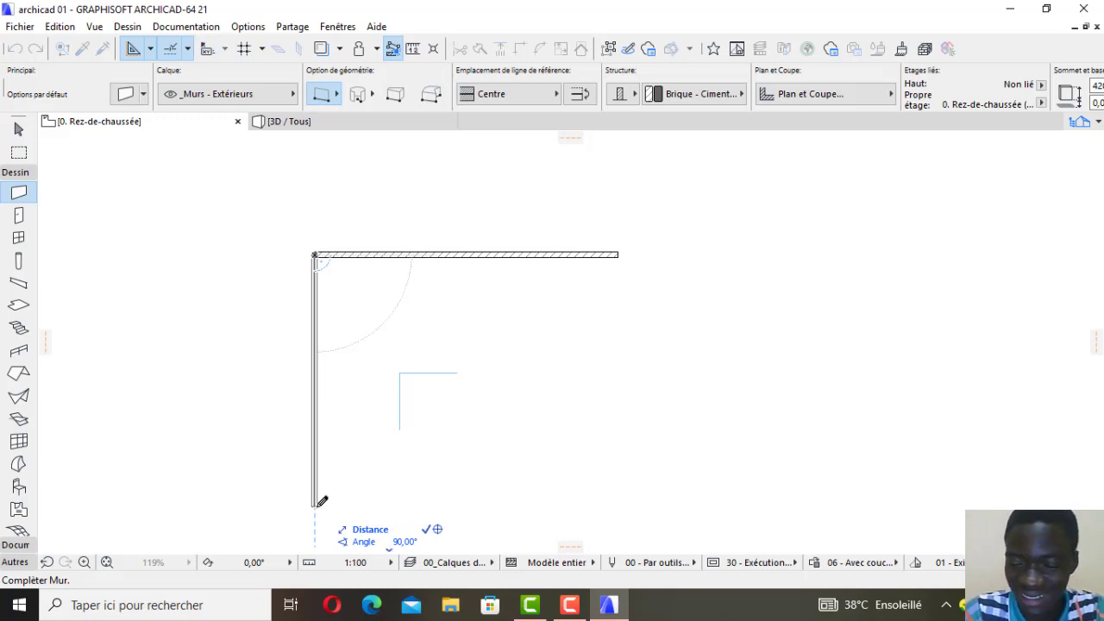
{"action": "type", "text": "900"}
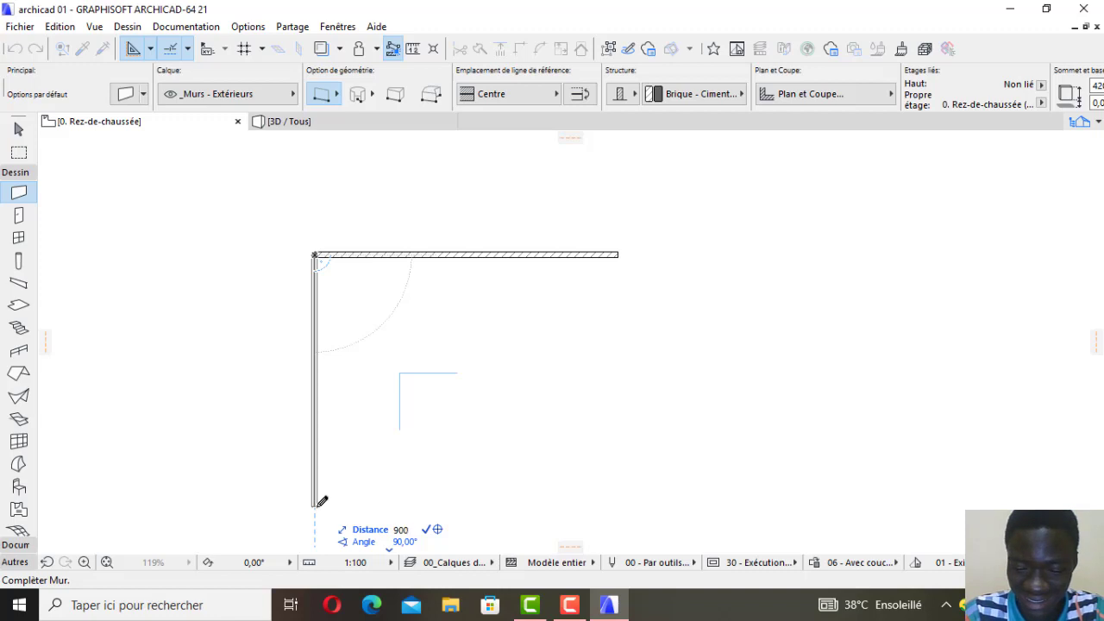
{"action": "key", "text": "Return"}
{"action": "scroll", "coordinate": [382, 401], "scroll_direction": "down", "scroll_amount": 2}
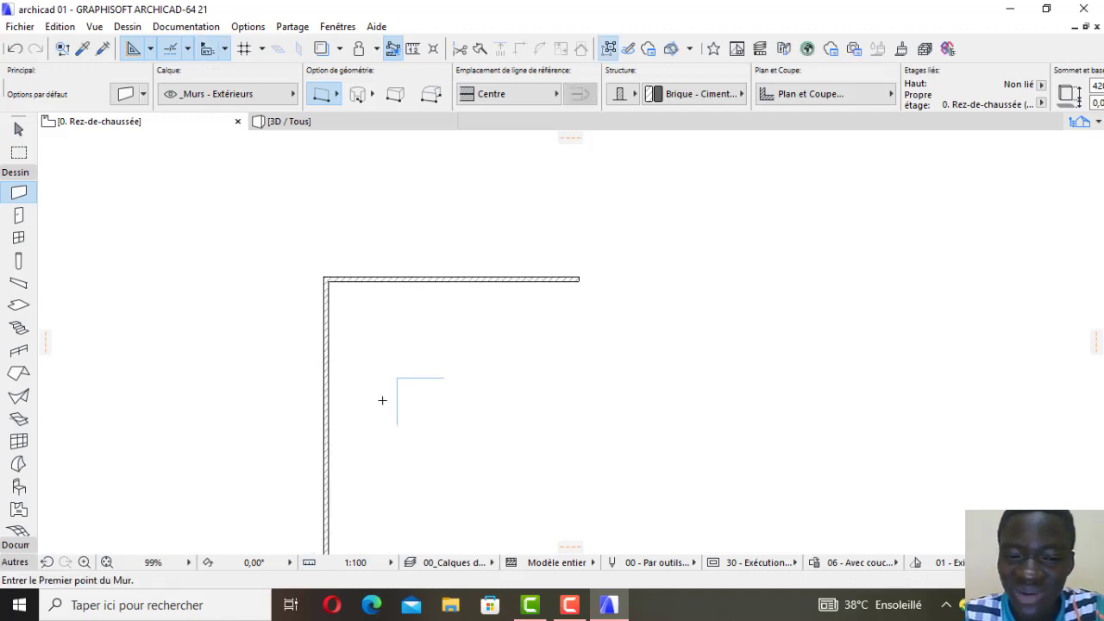
{"action": "scroll", "coordinate": [382, 400], "scroll_direction": "down", "scroll_amount": 2}
{"action": "scroll", "coordinate": [397, 320], "scroll_direction": "up", "scroll_amount": 3}
{"action": "scroll", "coordinate": [356, 330], "scroll_direction": "down", "scroll_amount": 1}
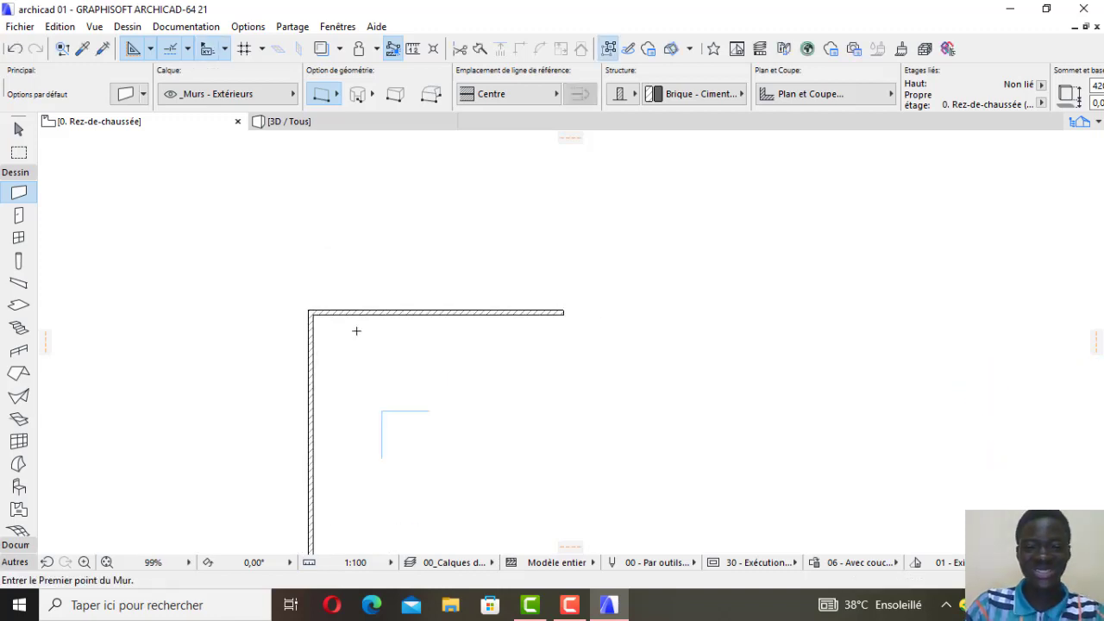
{"action": "scroll", "coordinate": [354, 334], "scroll_direction": "up", "scroll_amount": 2}
{"action": "scroll", "coordinate": [286, 227], "scroll_direction": "down", "scroll_amount": 1}
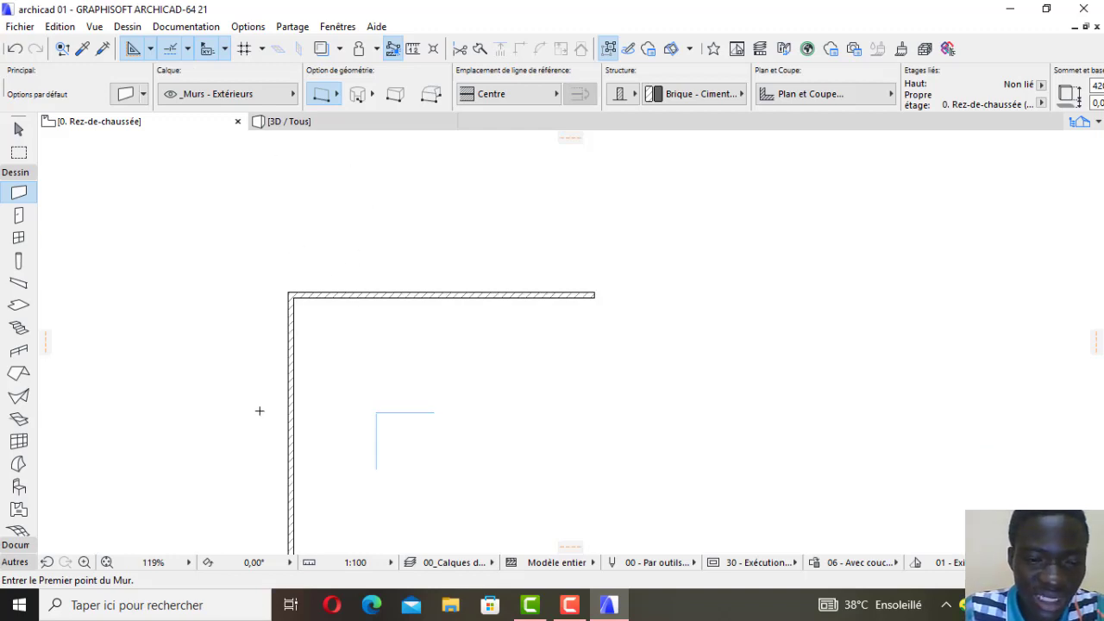
{"action": "scroll", "coordinate": [348, 300], "scroll_direction": "up", "scroll_amount": 1}
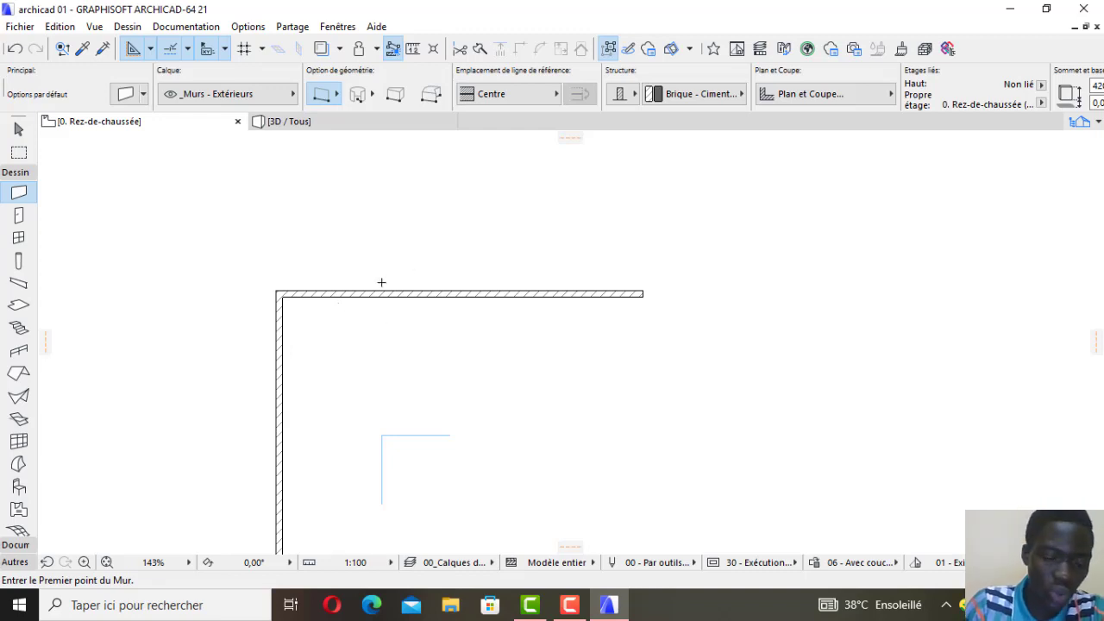
{"action": "scroll", "coordinate": [460, 257], "scroll_direction": "down", "scroll_amount": 1}
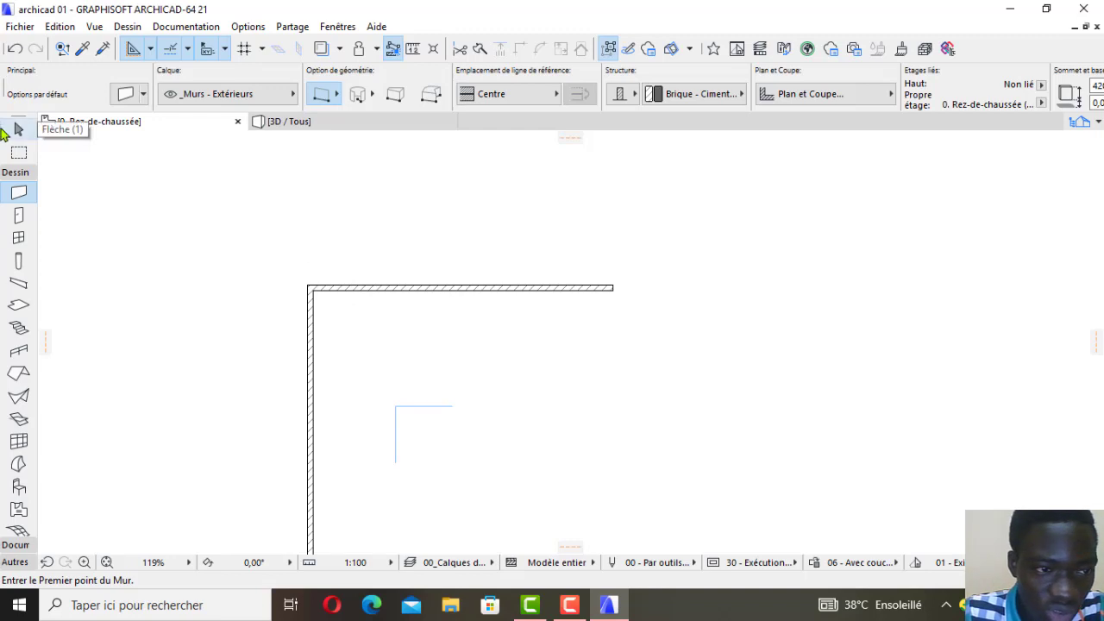
Copy the upper horizontal wall straight down along the vertical wall at a distance of 435,00.
{"action": "left_click", "coordinate": [20, 130]}
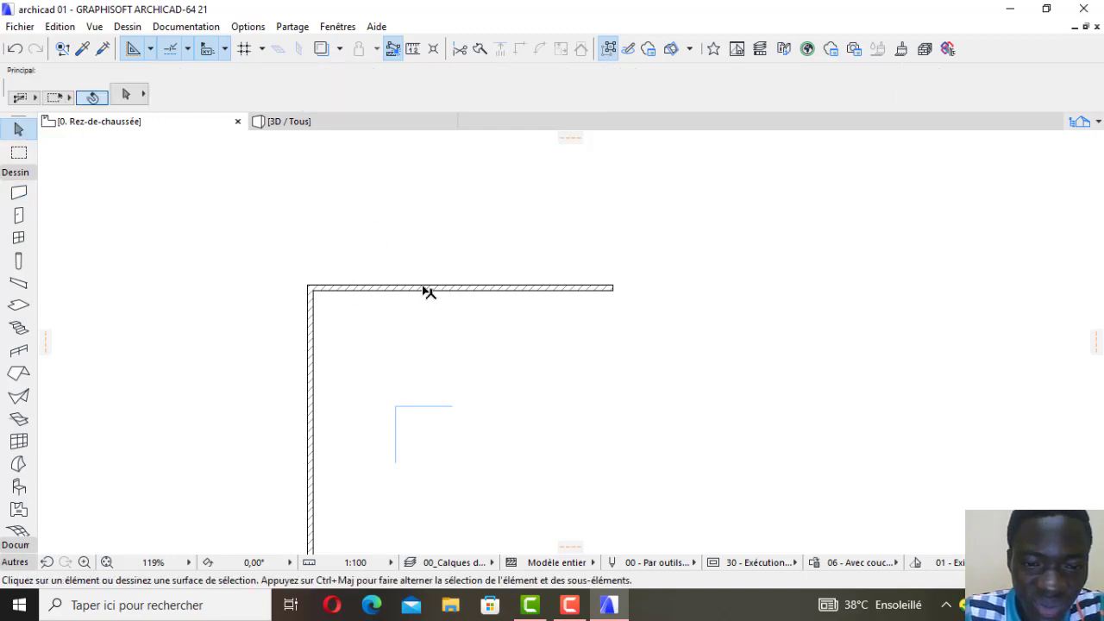
{"action": "left_click", "coordinate": [424, 290]}
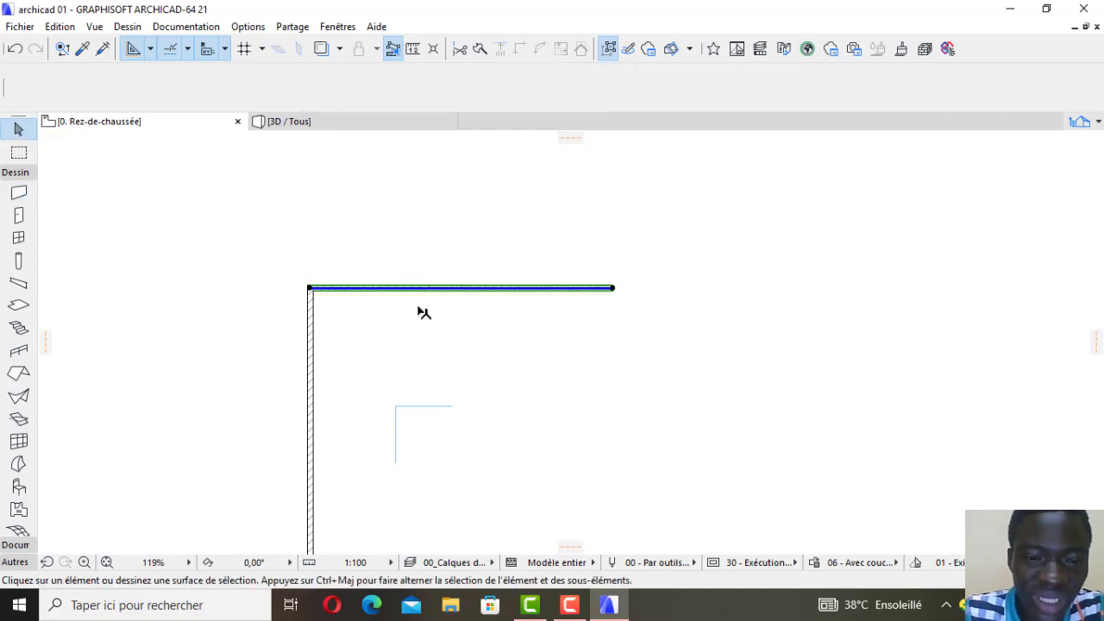
{"action": "left_click", "coordinate": [19, 192]}
{"action": "scroll", "coordinate": [424, 291], "scroll_direction": "up", "scroll_amount": 3}
{"action": "scroll", "coordinate": [523, 226], "scroll_direction": "down", "scroll_amount": 2}
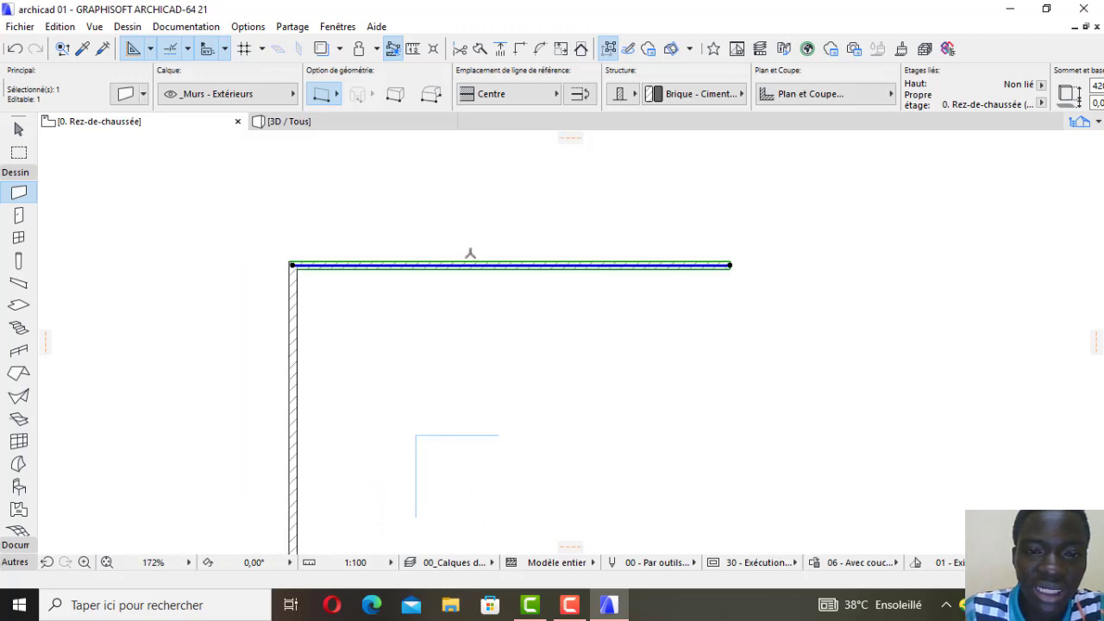
{"action": "scroll", "coordinate": [276, 259], "scroll_direction": "up", "scroll_amount": 3}
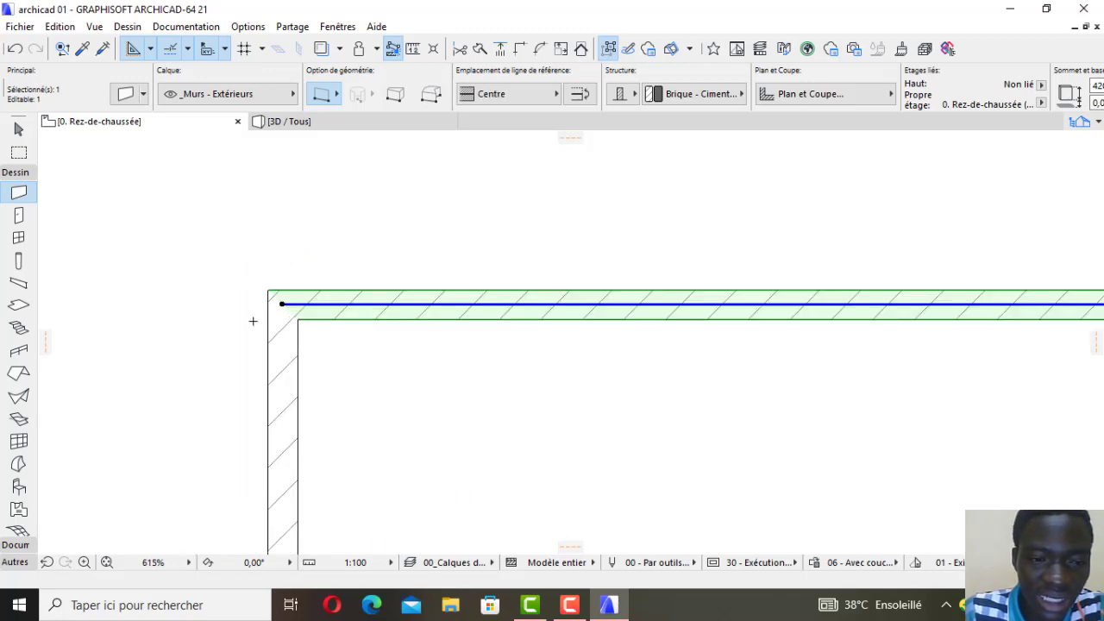
{"action": "scroll", "coordinate": [267, 319], "scroll_direction": "up", "scroll_amount": 3}
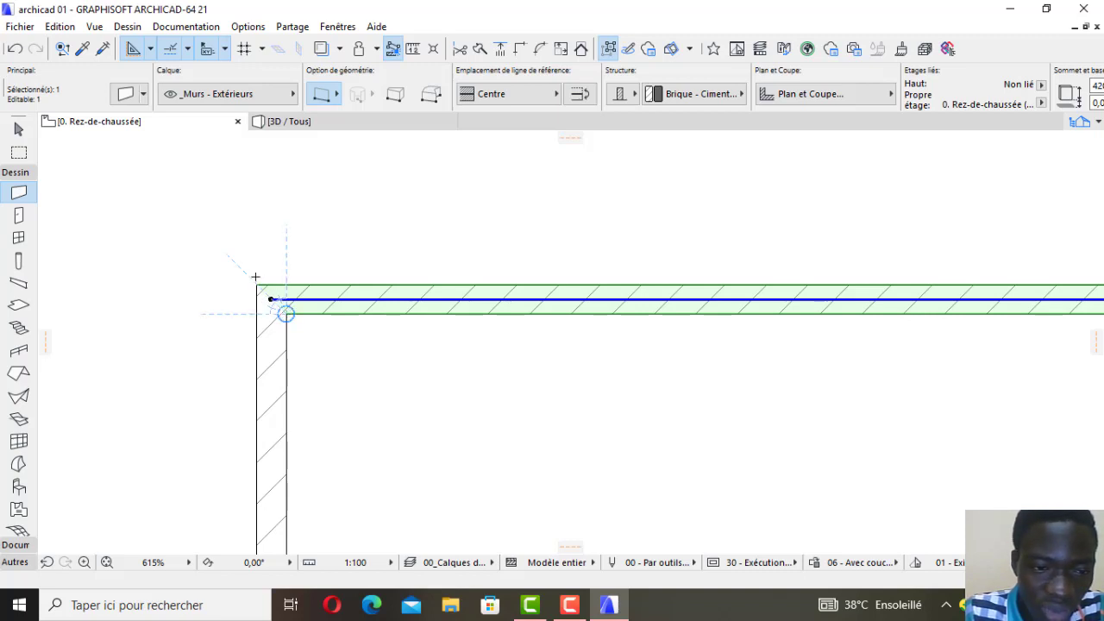
{"action": "left_click", "coordinate": [270, 297]}
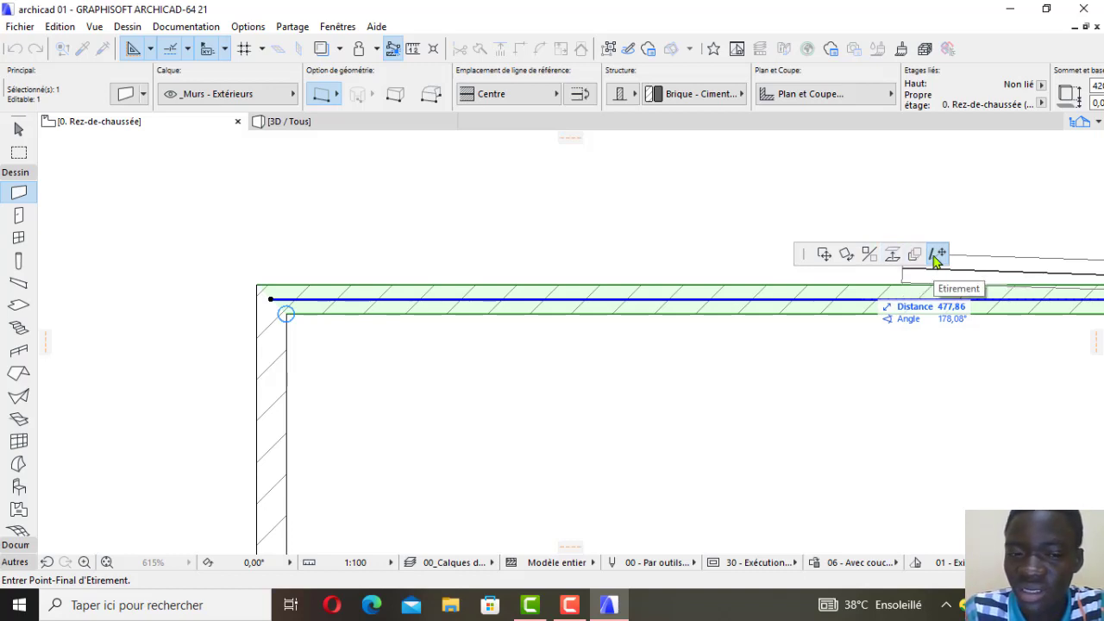
{"action": "left_click", "coordinate": [822, 255]}
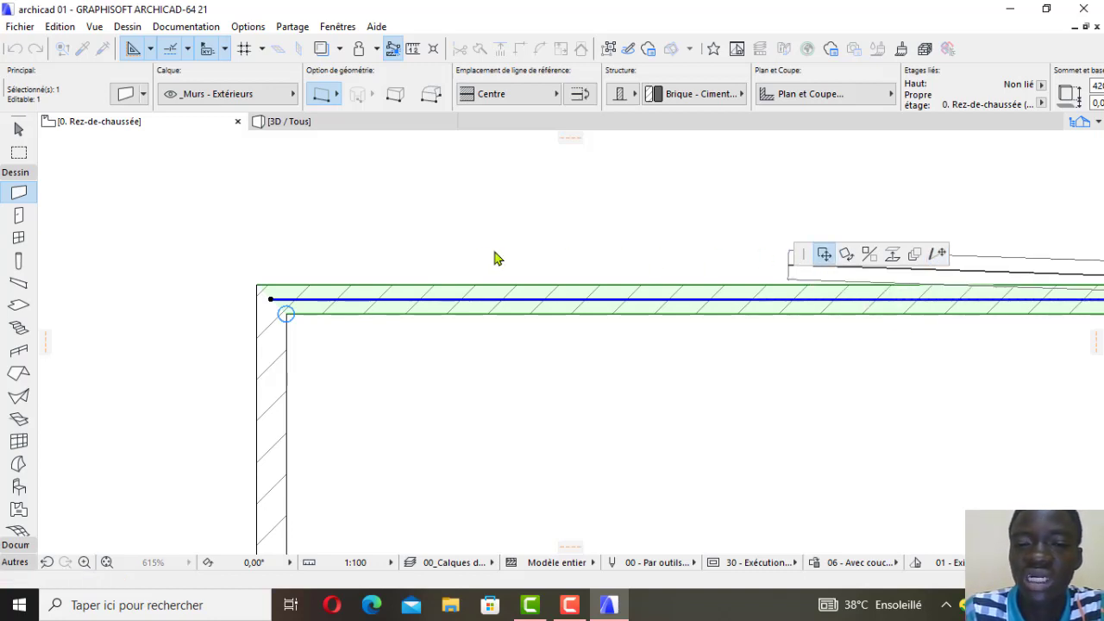
{"action": "scroll", "coordinate": [412, 261], "scroll_direction": "down", "scroll_amount": 3}
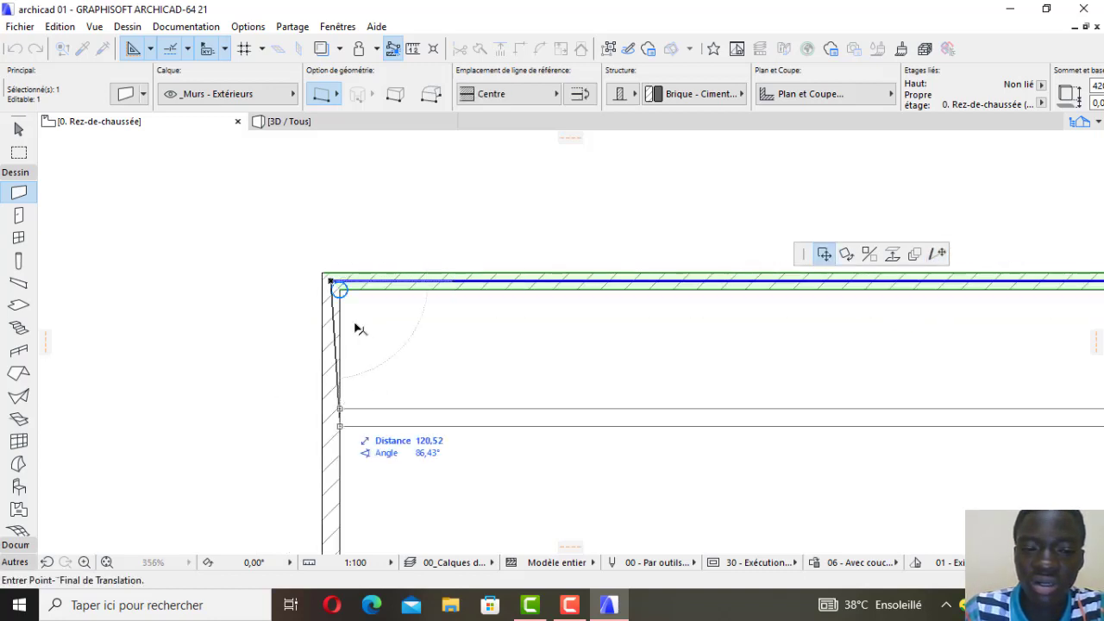
{"action": "scroll", "coordinate": [363, 289], "scroll_direction": "down", "scroll_amount": 5}
{"action": "scroll", "coordinate": [352, 376], "scroll_direction": "up", "scroll_amount": 2}
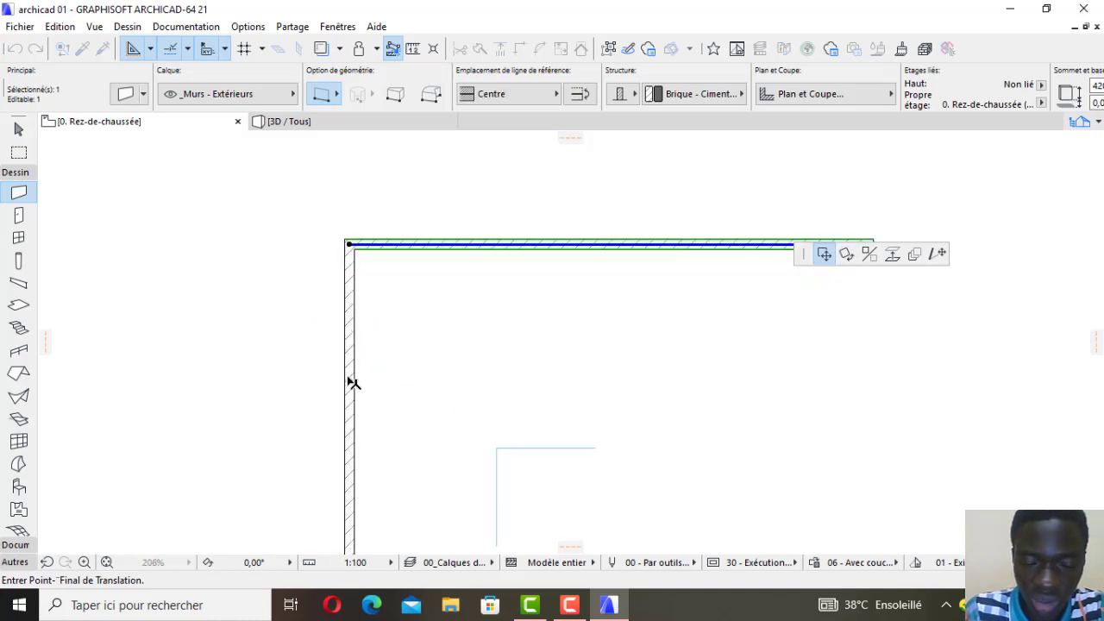
{"action": "scroll", "coordinate": [352, 380], "scroll_direction": "up", "scroll_amount": 1}
{"action": "scroll", "coordinate": [352, 379], "scroll_direction": "up", "scroll_amount": 1}
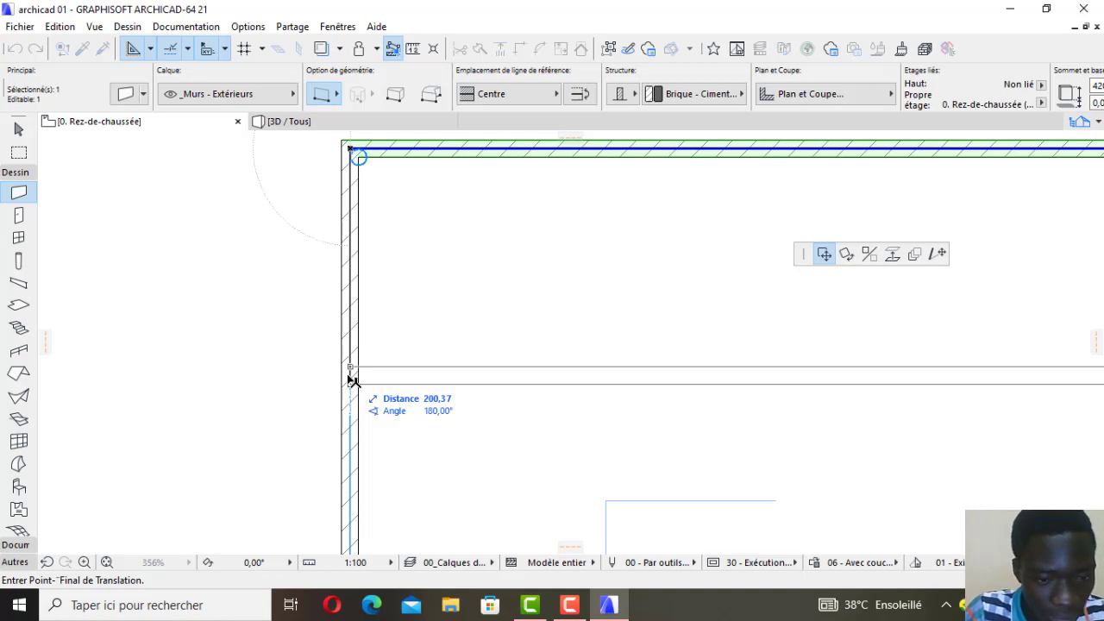
{"action": "key", "text": "ctrl"}
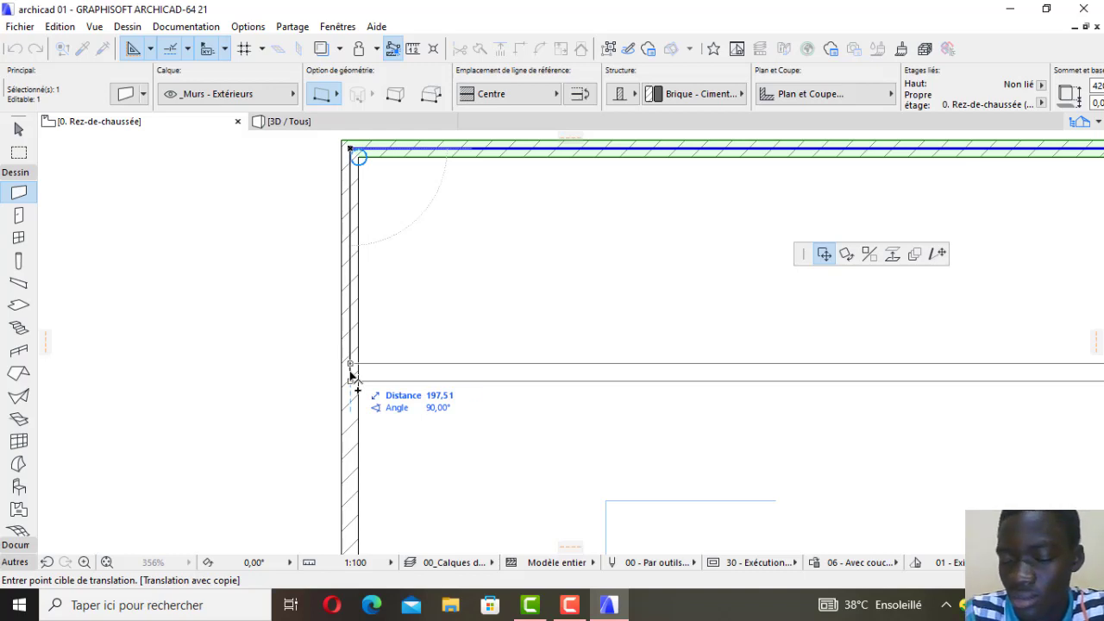
{"action": "type", "text": "435,00"}
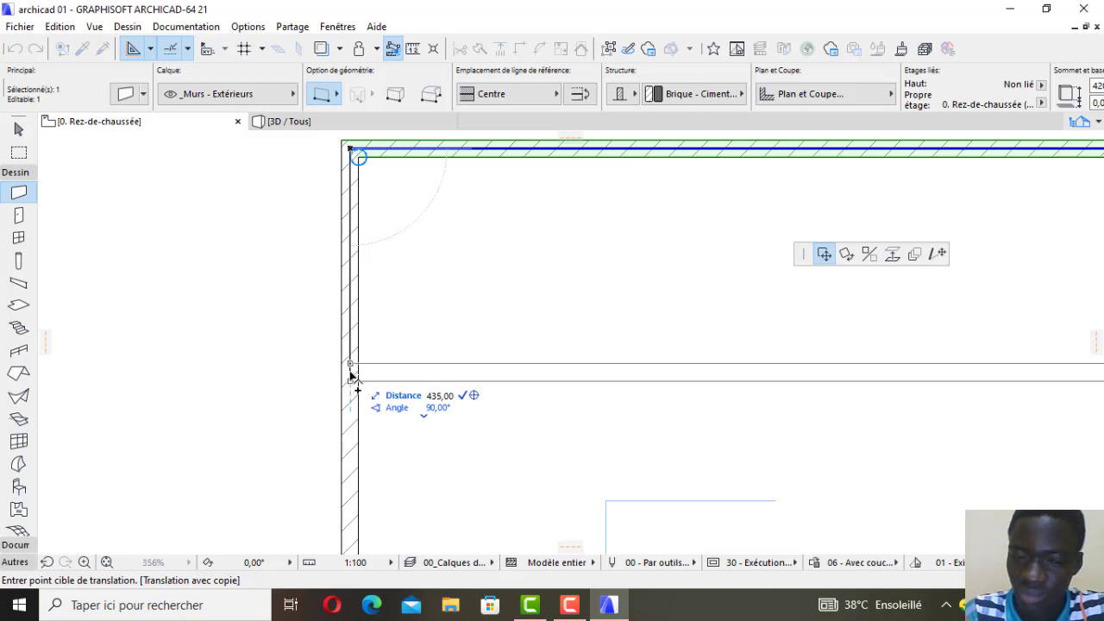
{"action": "key", "text": "Return"}
{"action": "scroll", "coordinate": [387, 389], "scroll_direction": "down", "scroll_amount": 3}
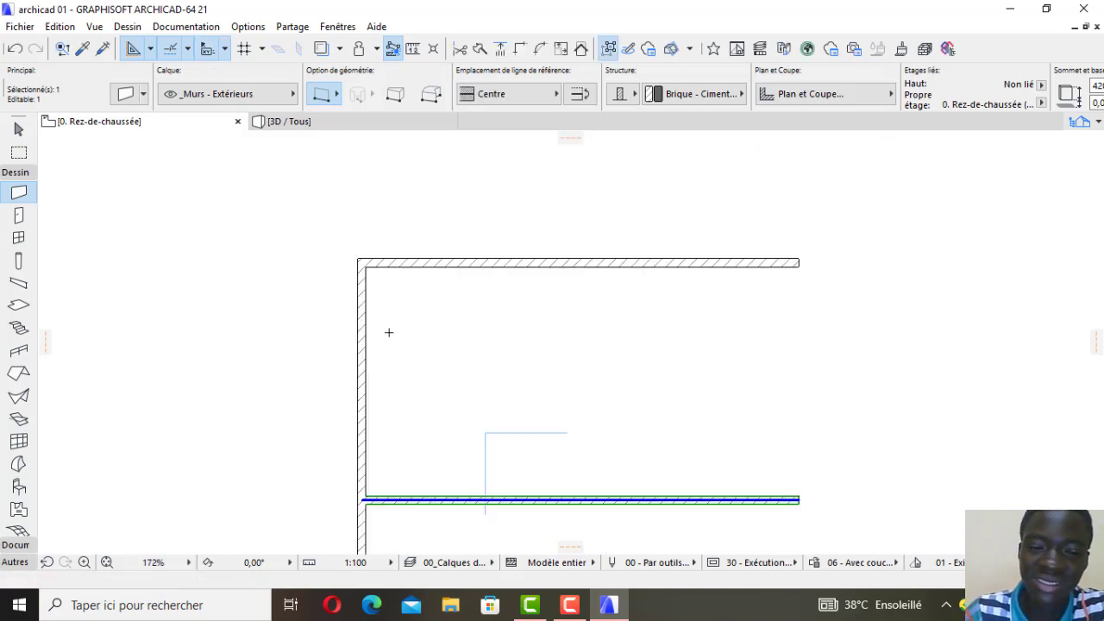
{"action": "scroll", "coordinate": [431, 417], "scroll_direction": "down", "scroll_amount": 3}
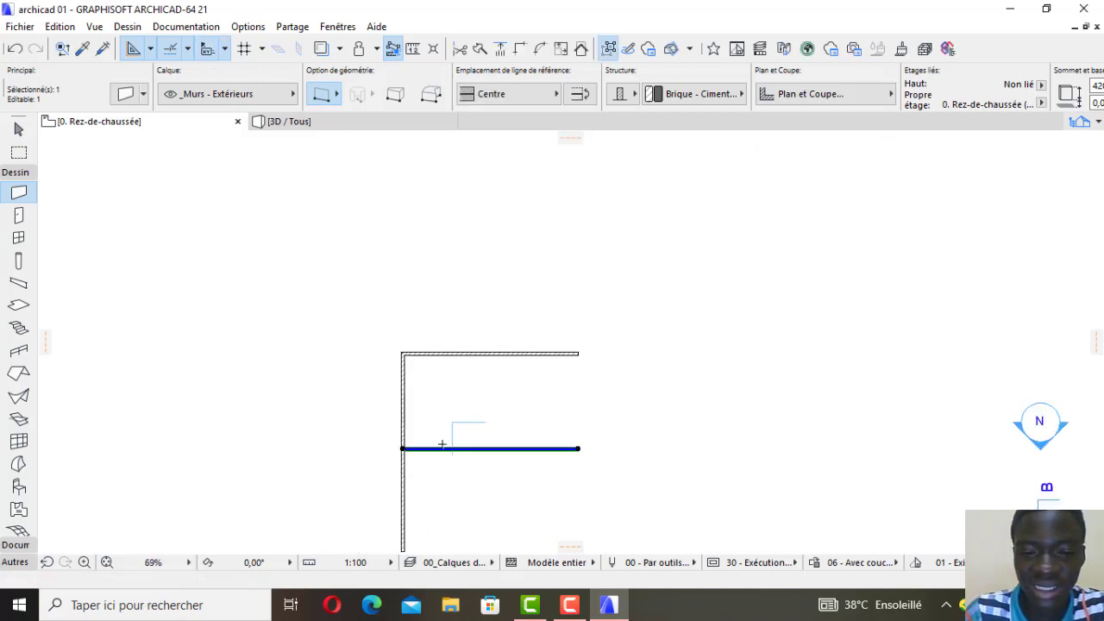
{"action": "scroll", "coordinate": [442, 444], "scroll_direction": "up", "scroll_amount": 5}
{"action": "scroll", "coordinate": [357, 325], "scroll_direction": "down", "scroll_amount": 1}
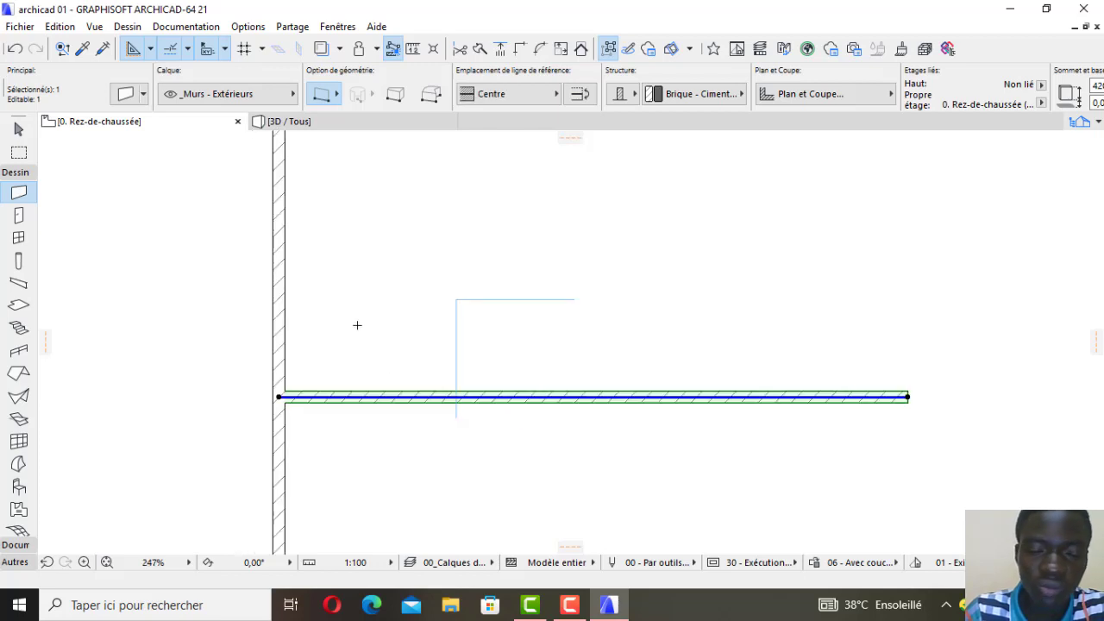
{"action": "scroll", "coordinate": [357, 325], "scroll_direction": "down", "scroll_amount": 2}
{"action": "scroll", "coordinate": [353, 185], "scroll_direction": "up", "scroll_amount": 2}
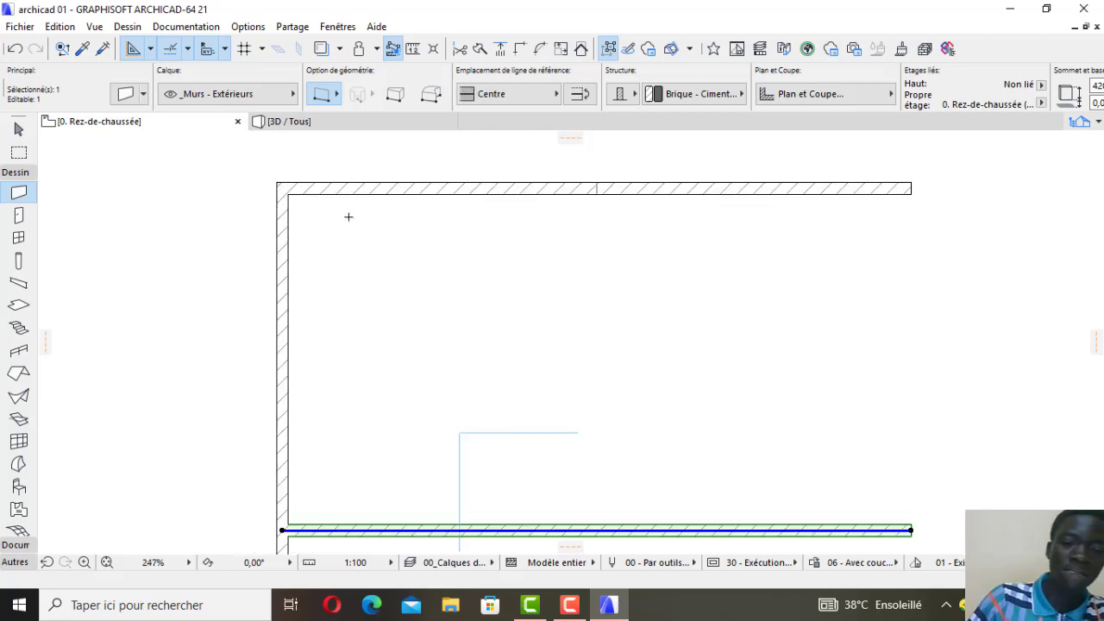
{"action": "scroll", "coordinate": [337, 245], "scroll_direction": "down", "scroll_amount": 1}
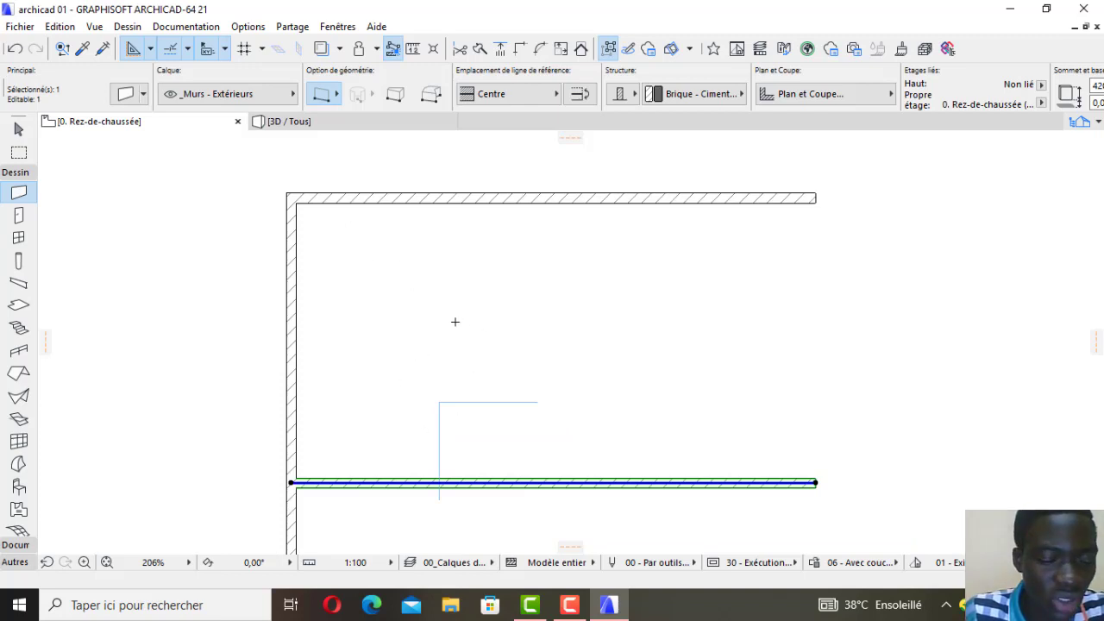
{"action": "scroll", "coordinate": [304, 500], "scroll_direction": "up", "scroll_amount": 2}
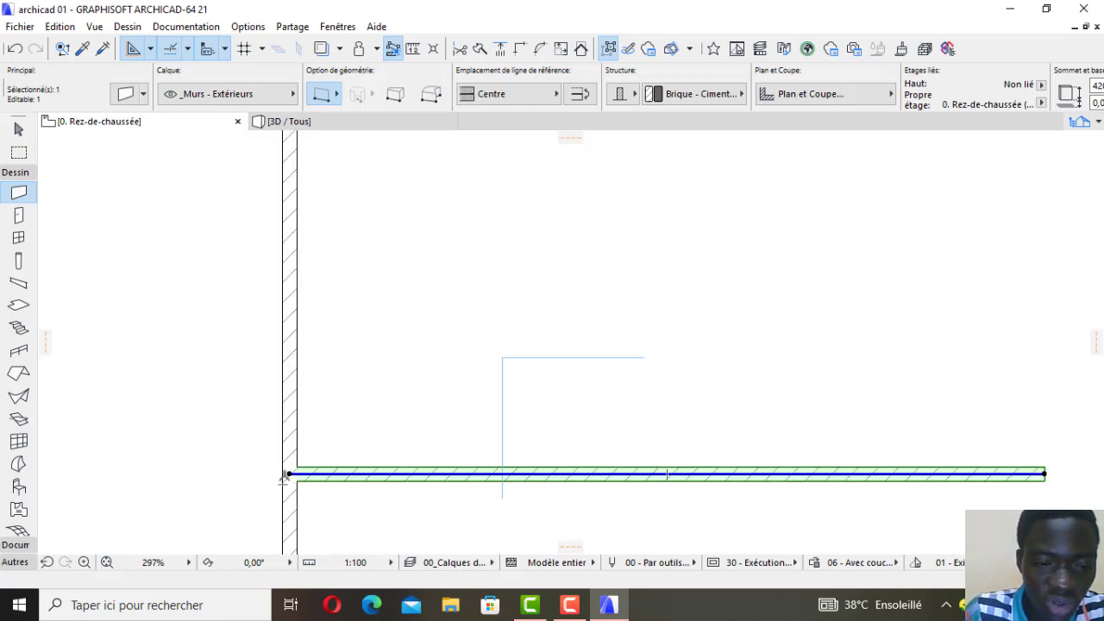
Deselect the copied horizontal wall.
{"action": "right_click", "coordinate": [287, 473]}
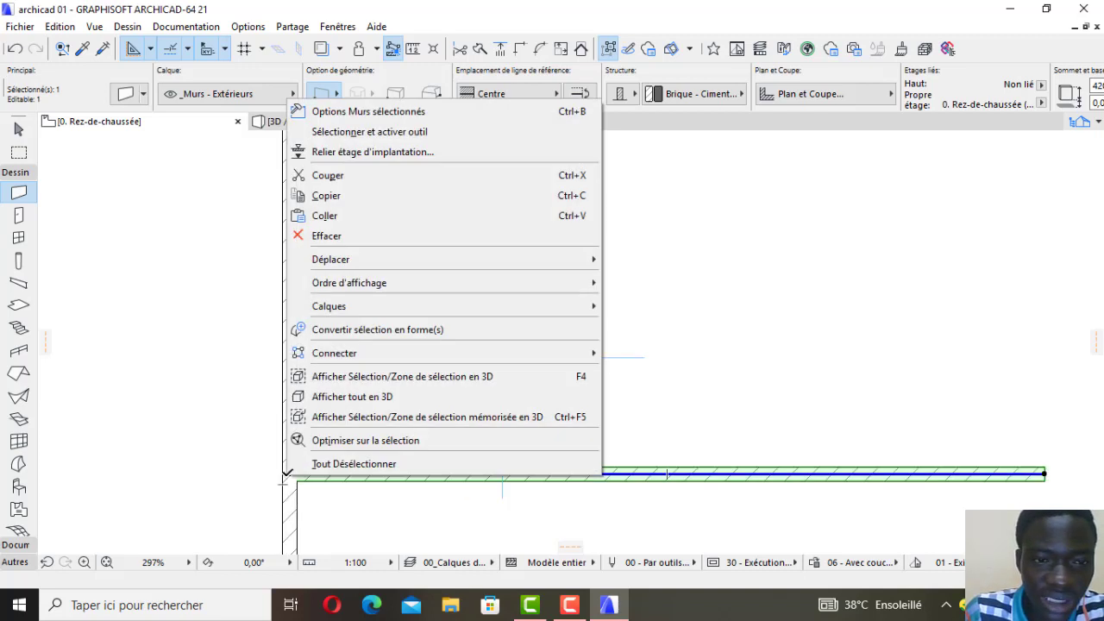
{"action": "left_click", "coordinate": [299, 530]}
{"action": "key", "text": "Escape"}
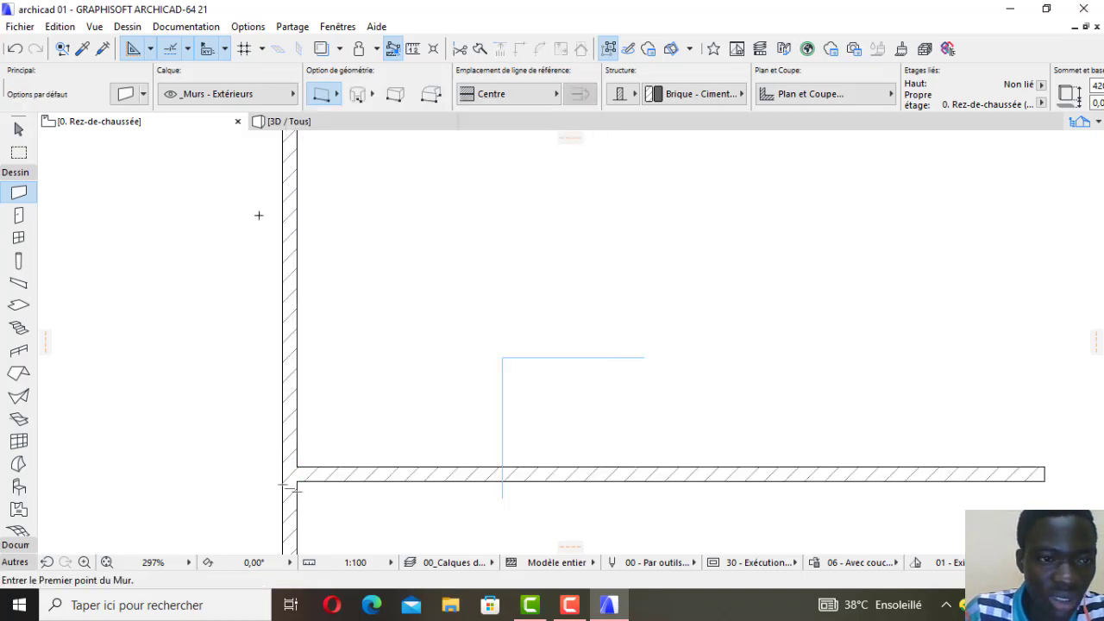
{"action": "left_click", "coordinate": [62, 26]}
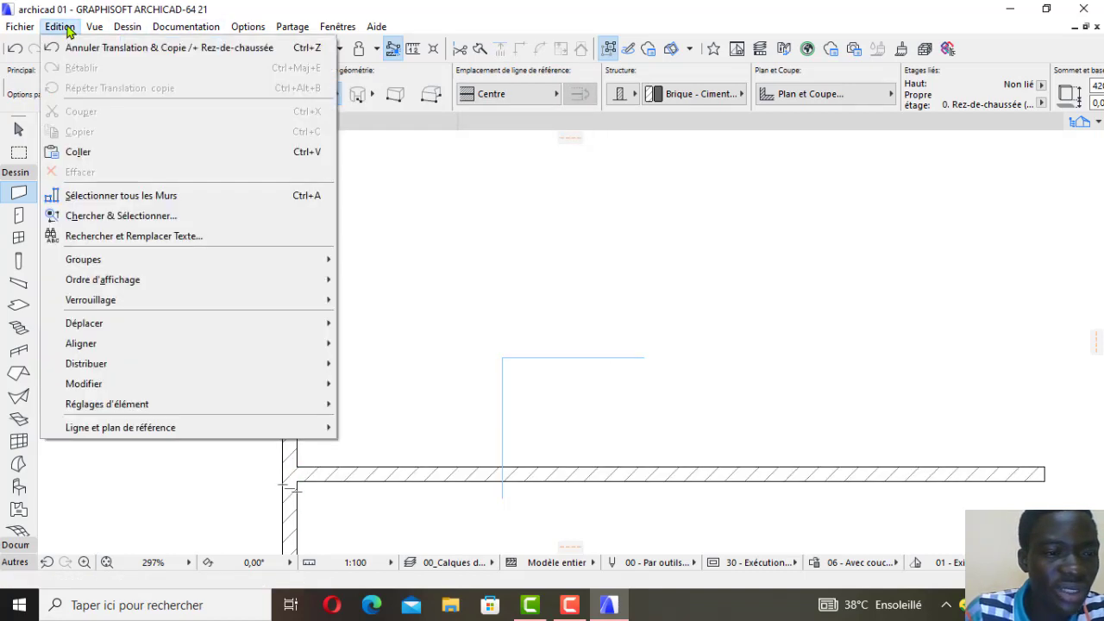
{"action": "mouse_move", "coordinate": [114, 328]}
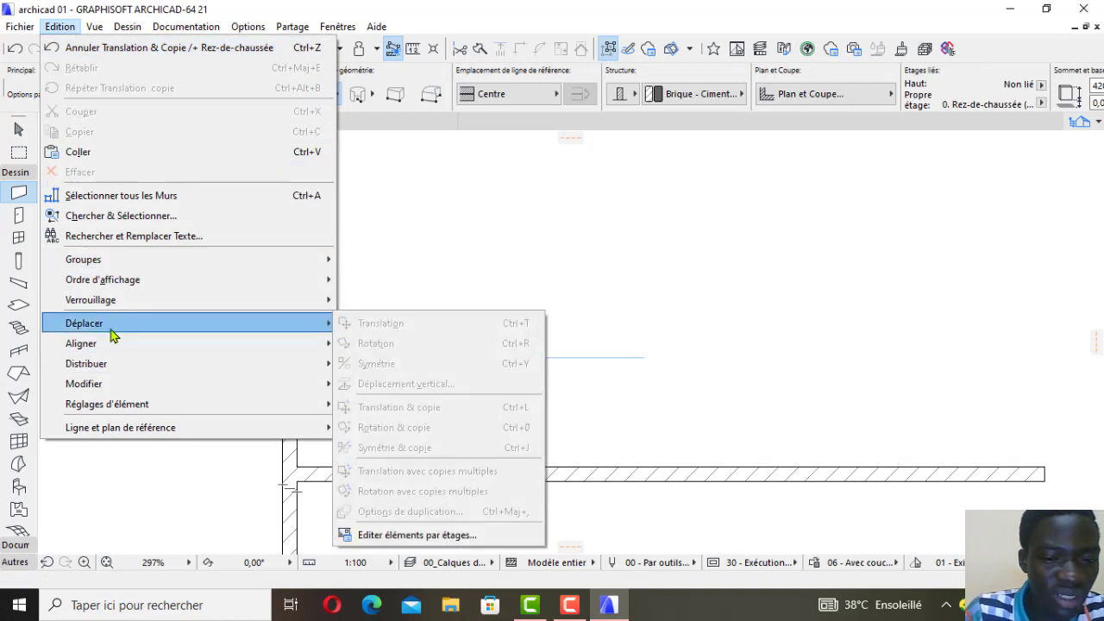
{"action": "left_click", "coordinate": [407, 279]}
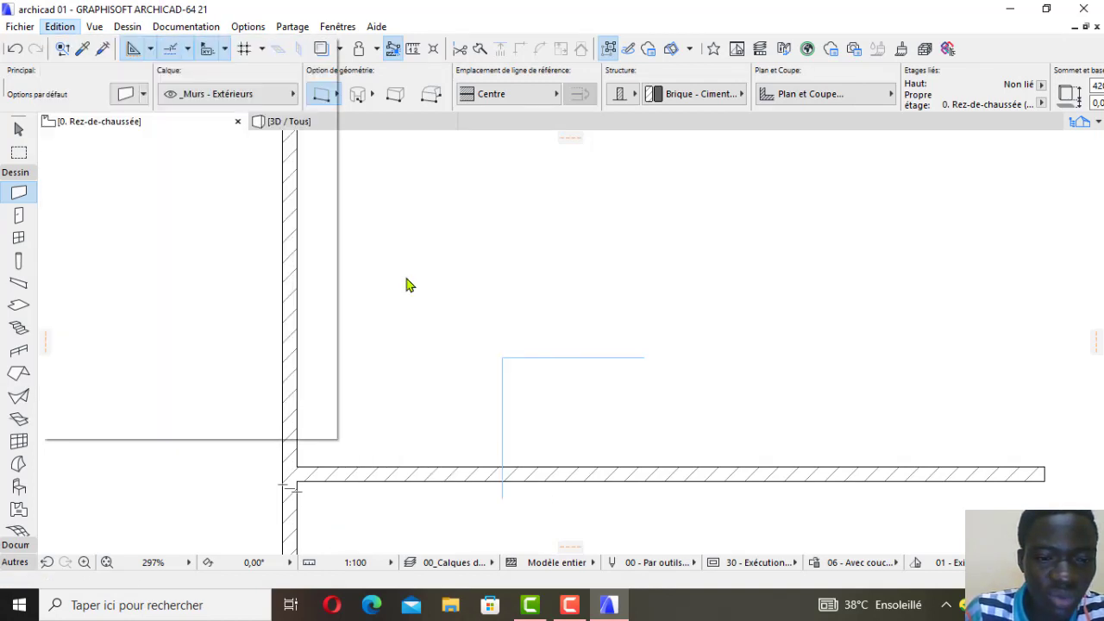
Copy the middle horizontal wall straight down along the vertical wall at a distance of 245, using its left endpoint as reference, and deselect the copy.
{"action": "left_click", "coordinate": [342, 472], "text": "shift"}
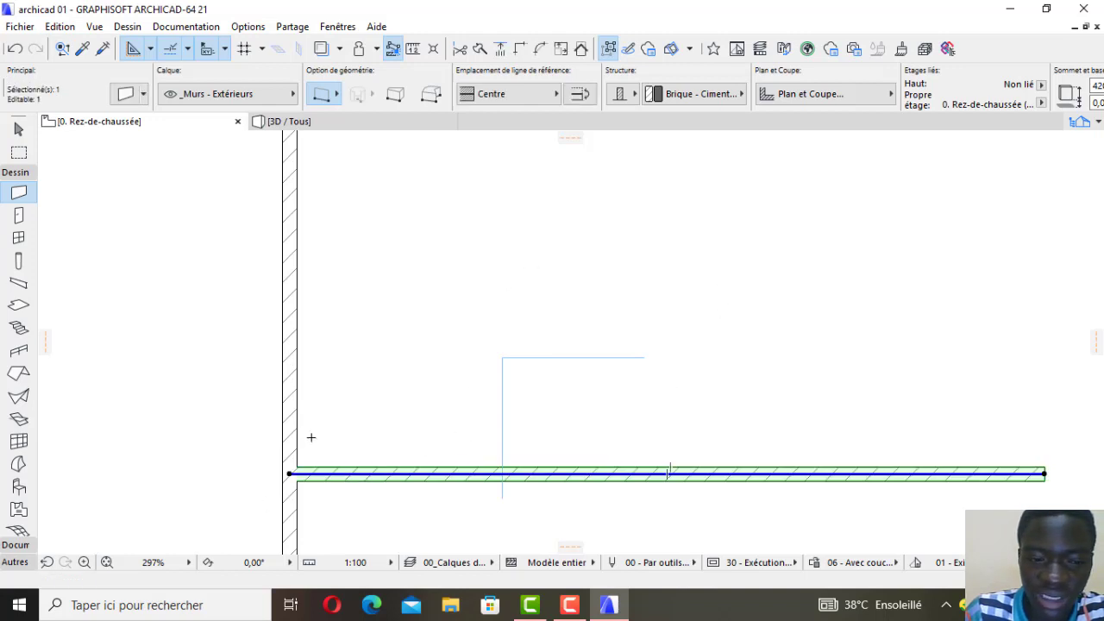
{"action": "left_click", "coordinate": [59, 26]}
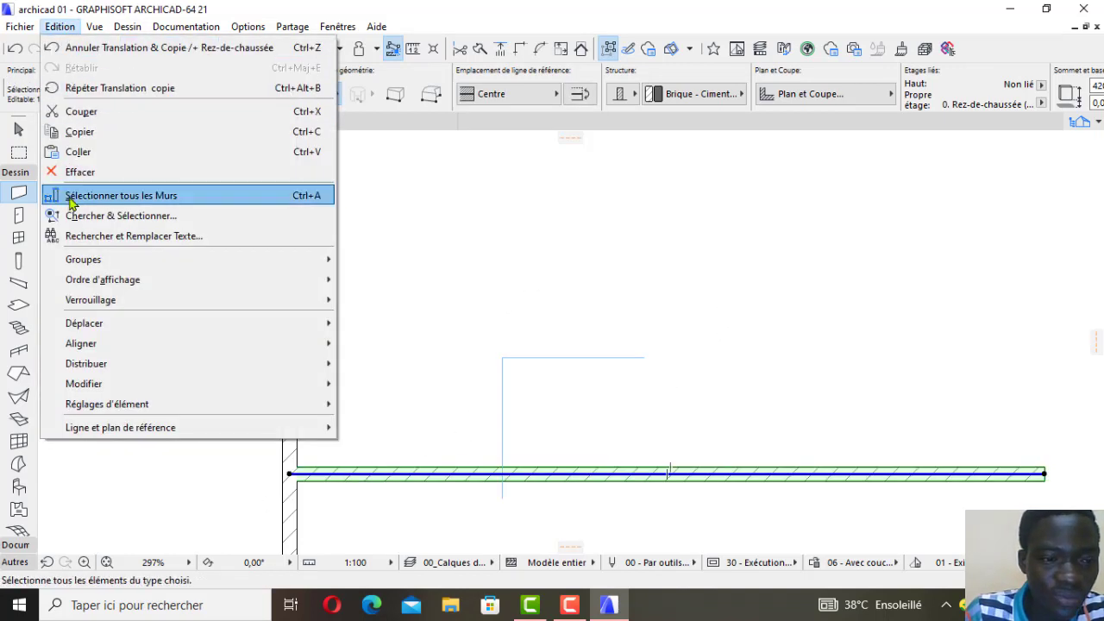
{"action": "mouse_move", "coordinate": [91, 323]}
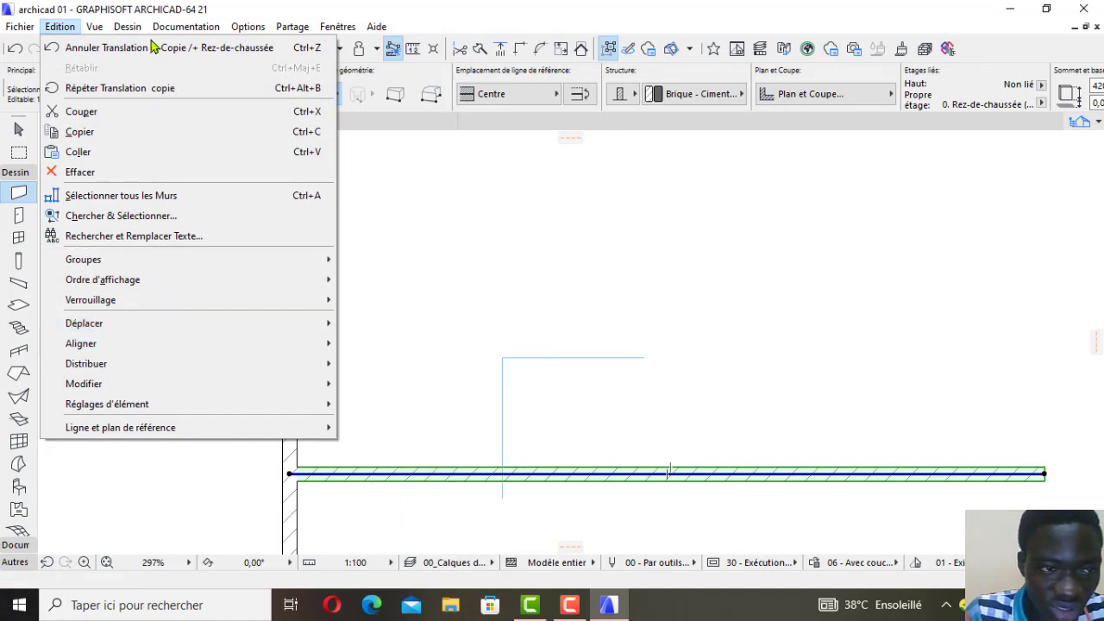
{"action": "mouse_move", "coordinate": [149, 362]}
{"action": "mouse_move", "coordinate": [149, 330]}
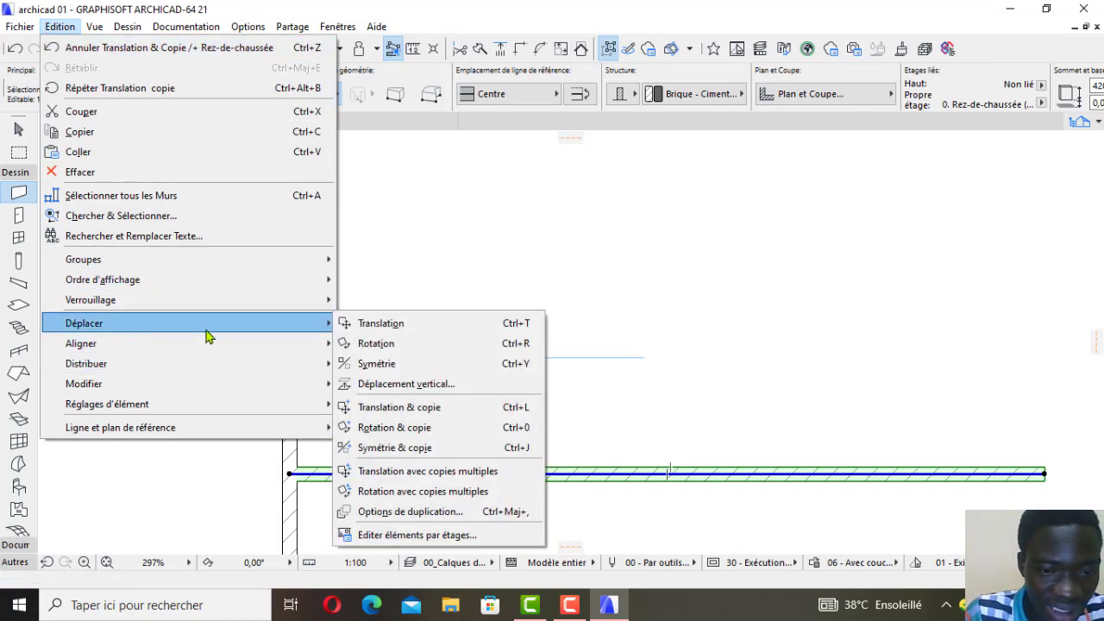
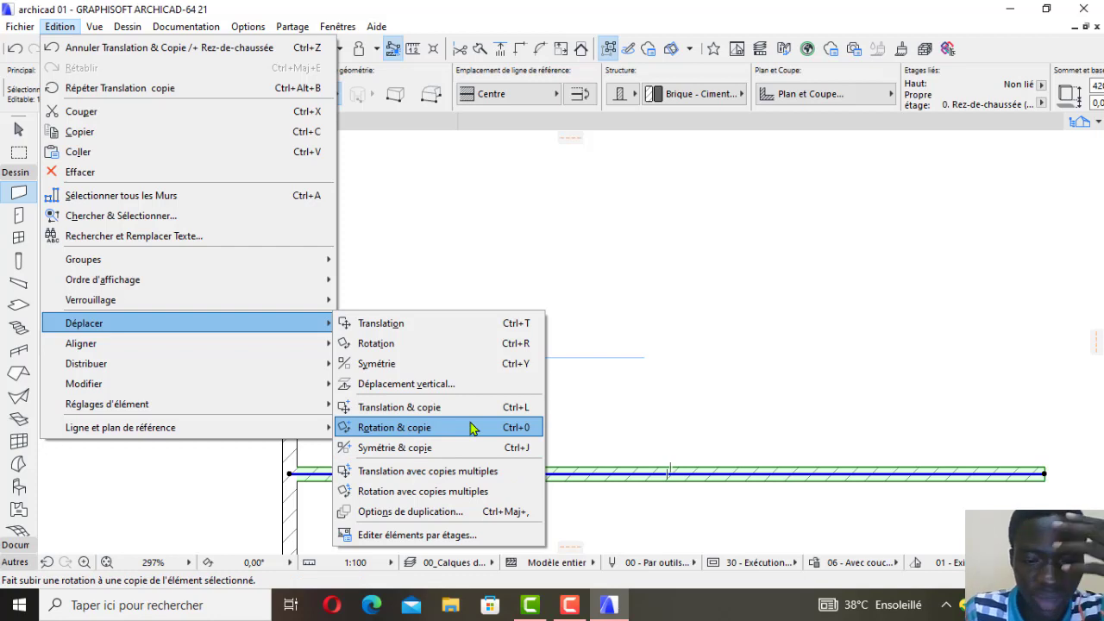
{"action": "left_click", "coordinate": [473, 407]}
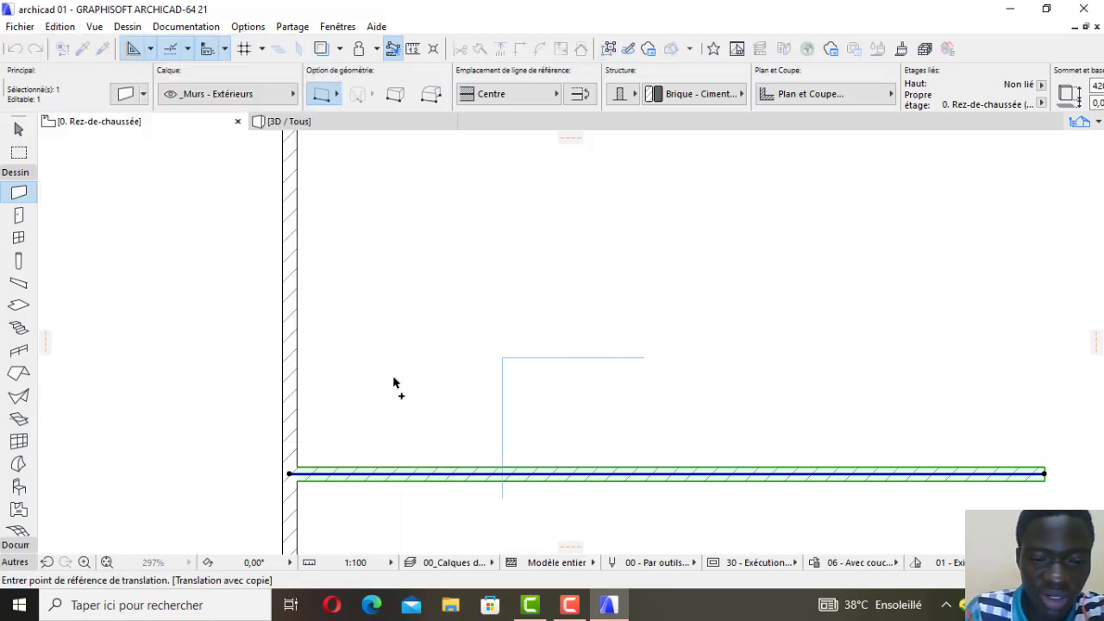
{"action": "scroll", "coordinate": [313, 483], "scroll_direction": "up", "scroll_amount": 1}
{"action": "scroll", "coordinate": [311, 466], "scroll_direction": "up", "scroll_amount": 1}
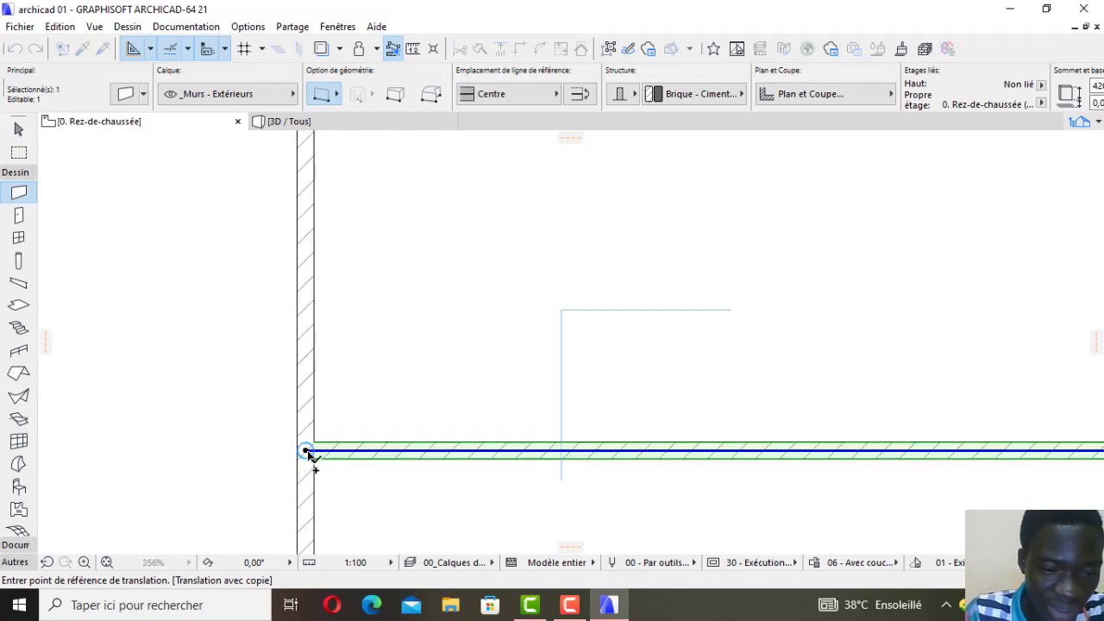
{"action": "left_click", "coordinate": [306, 451]}
{"action": "scroll", "coordinate": [332, 431], "scroll_direction": "down", "scroll_amount": 4}
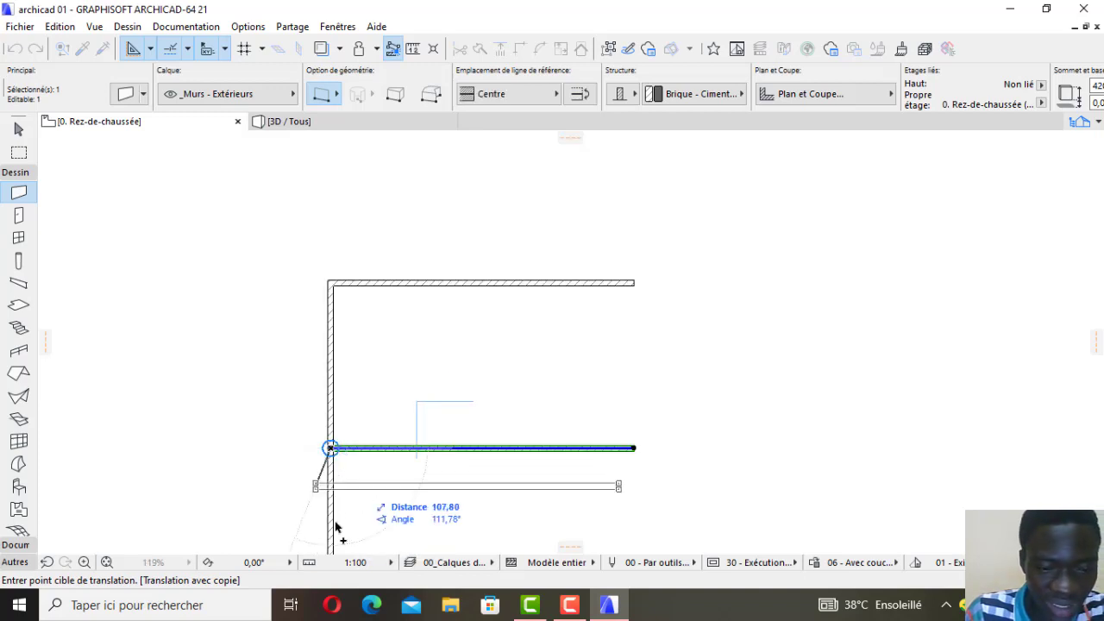
{"action": "scroll", "coordinate": [335, 483], "scroll_direction": "up", "scroll_amount": 2}
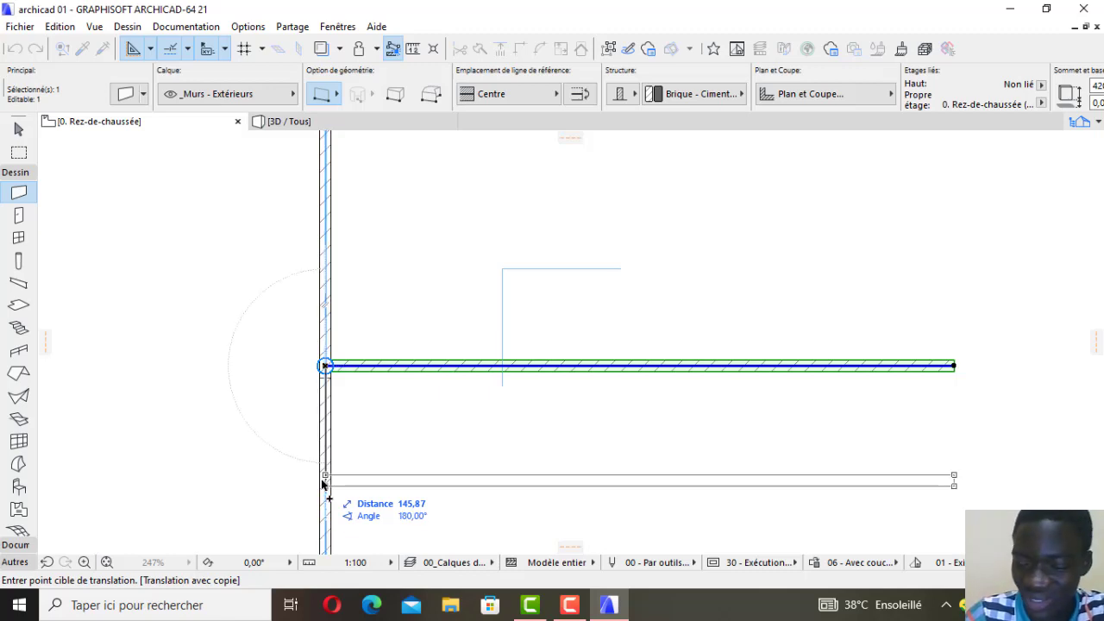
{"action": "type", "text": "4"}
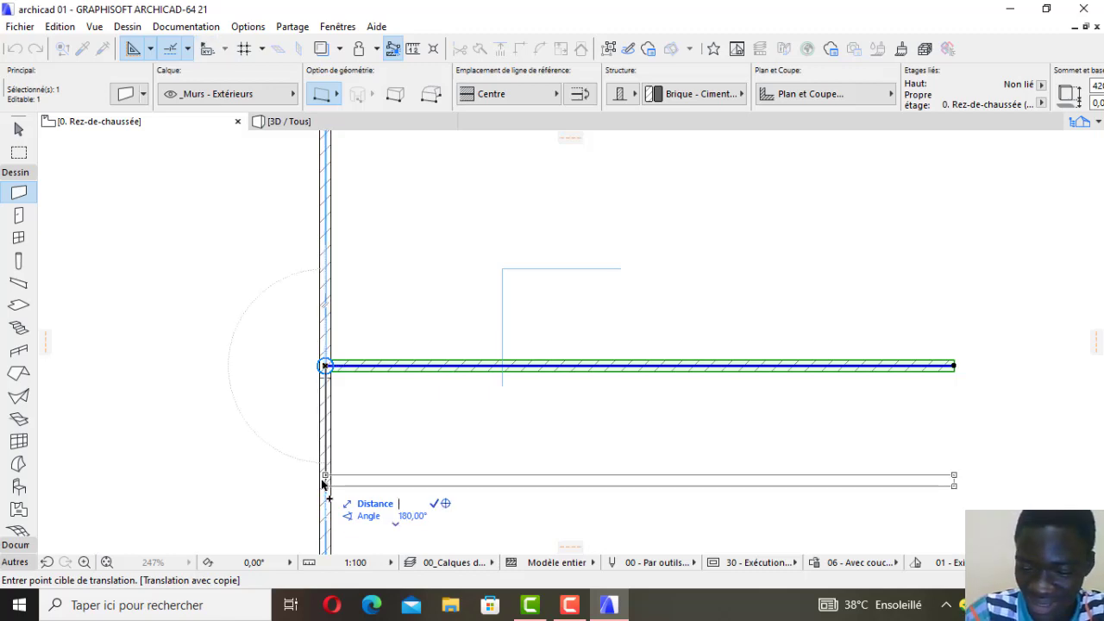
{"action": "type", "text": "245"}
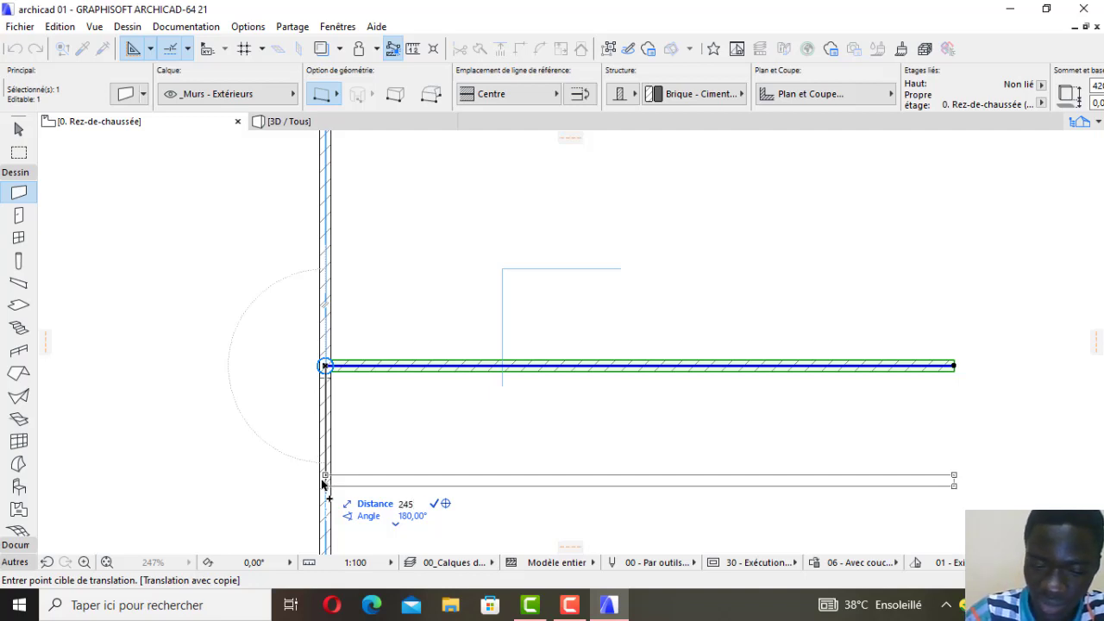
{"action": "key", "text": "Return"}
{"action": "scroll", "coordinate": [338, 289], "scroll_direction": "down", "scroll_amount": 4}
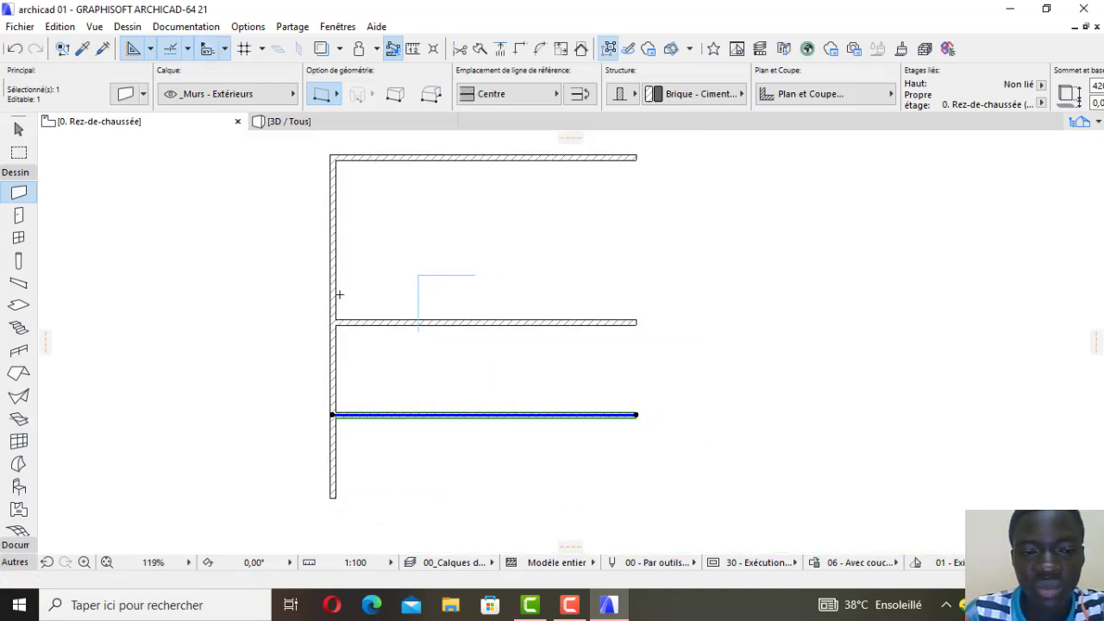
{"action": "scroll", "coordinate": [405, 260], "scroll_direction": "up", "scroll_amount": 3}
{"action": "scroll", "coordinate": [405, 260], "scroll_direction": "down", "scroll_amount": 2}
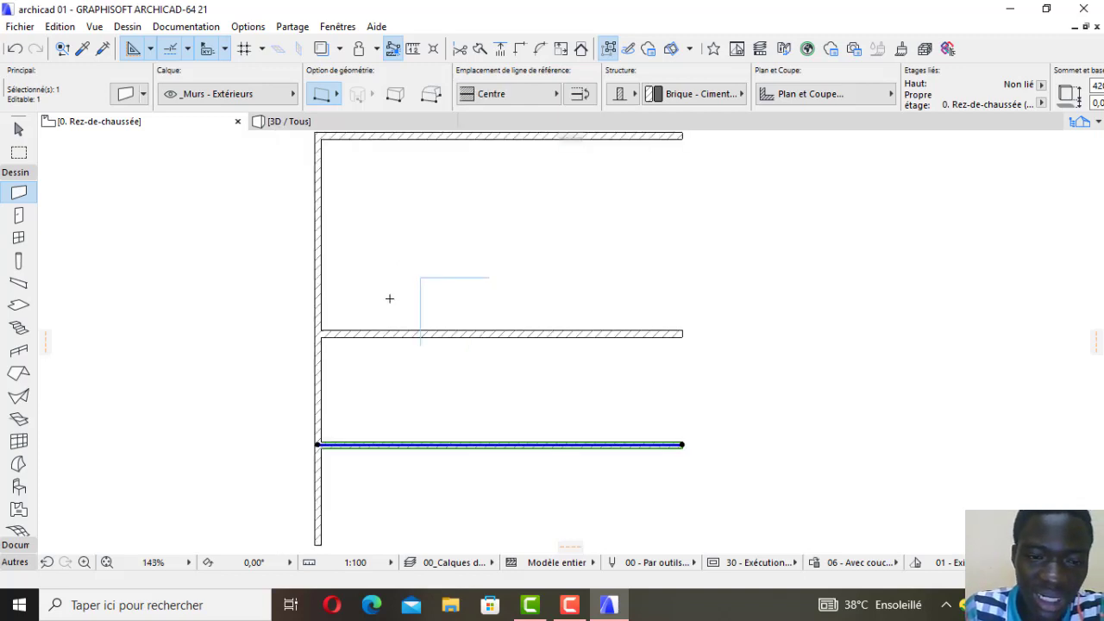
{"action": "key", "text": "Escape"}
{"action": "scroll", "coordinate": [401, 277], "scroll_direction": "up", "scroll_amount": 1}
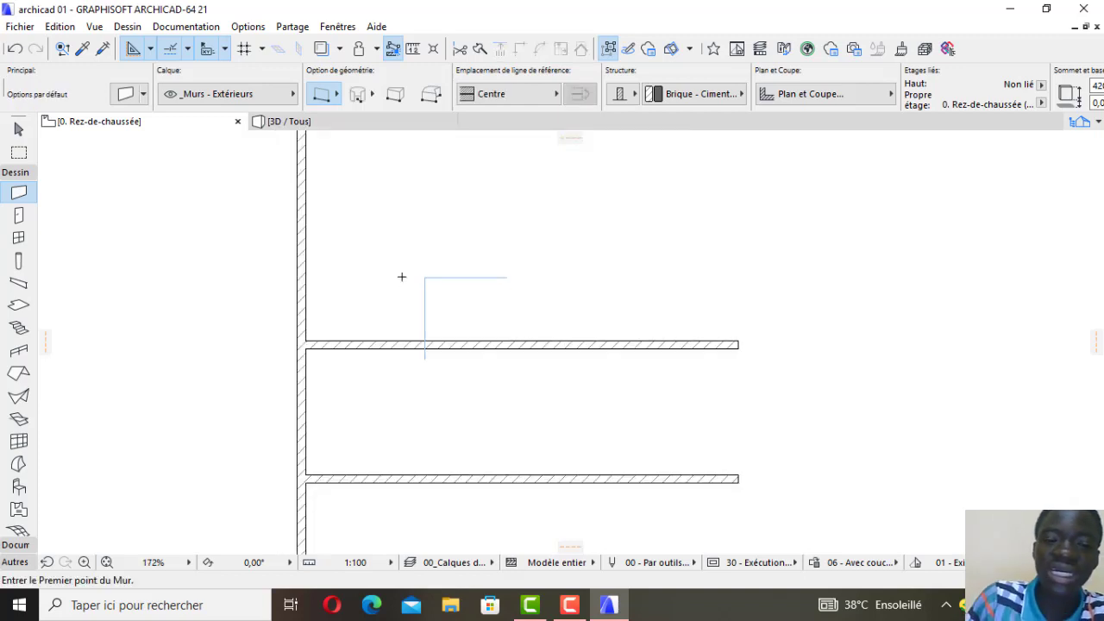
{"action": "scroll", "coordinate": [354, 327], "scroll_direction": "down", "scroll_amount": 1}
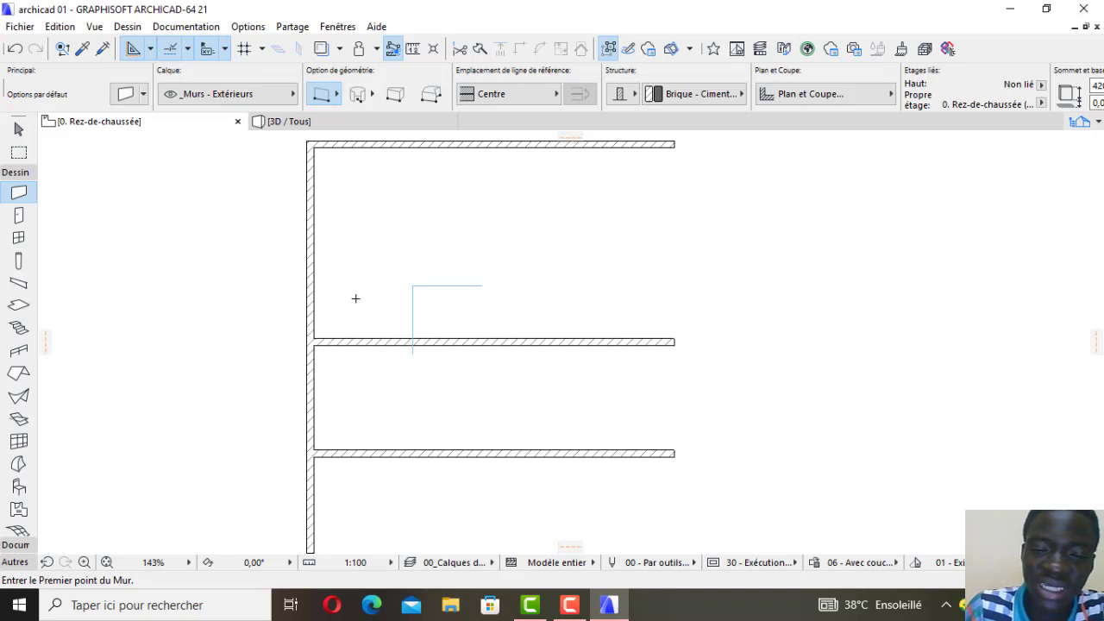
{"action": "scroll", "coordinate": [357, 299], "scroll_direction": "down", "scroll_amount": 1}
{"action": "scroll", "coordinate": [360, 220], "scroll_direction": "up", "scroll_amount": 1}
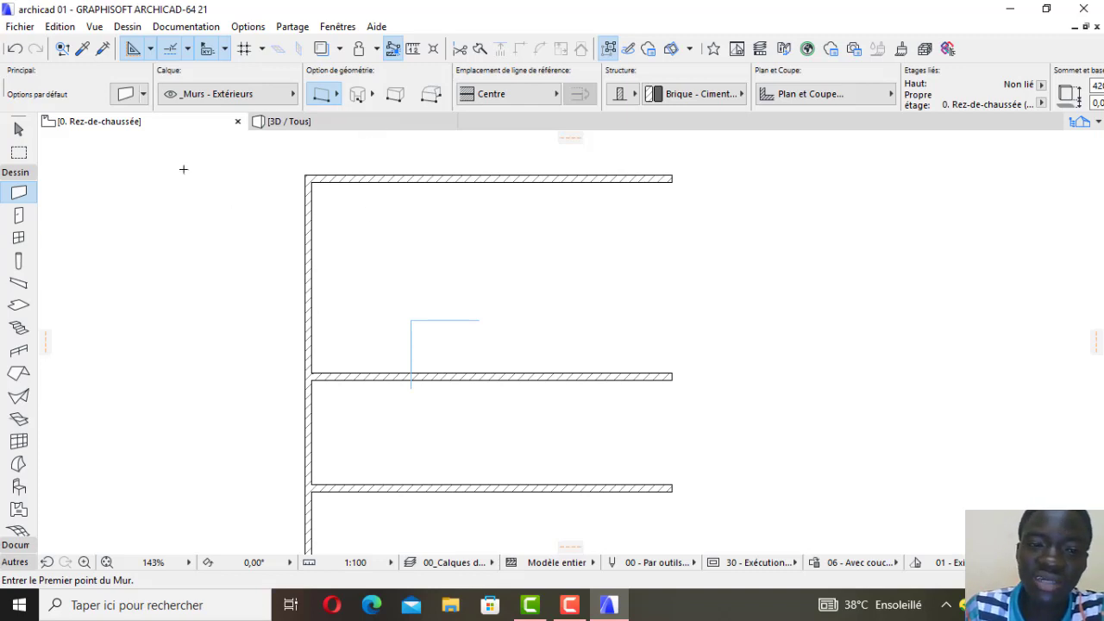
{"action": "scroll", "coordinate": [361, 164], "scroll_direction": "up", "scroll_amount": 2}
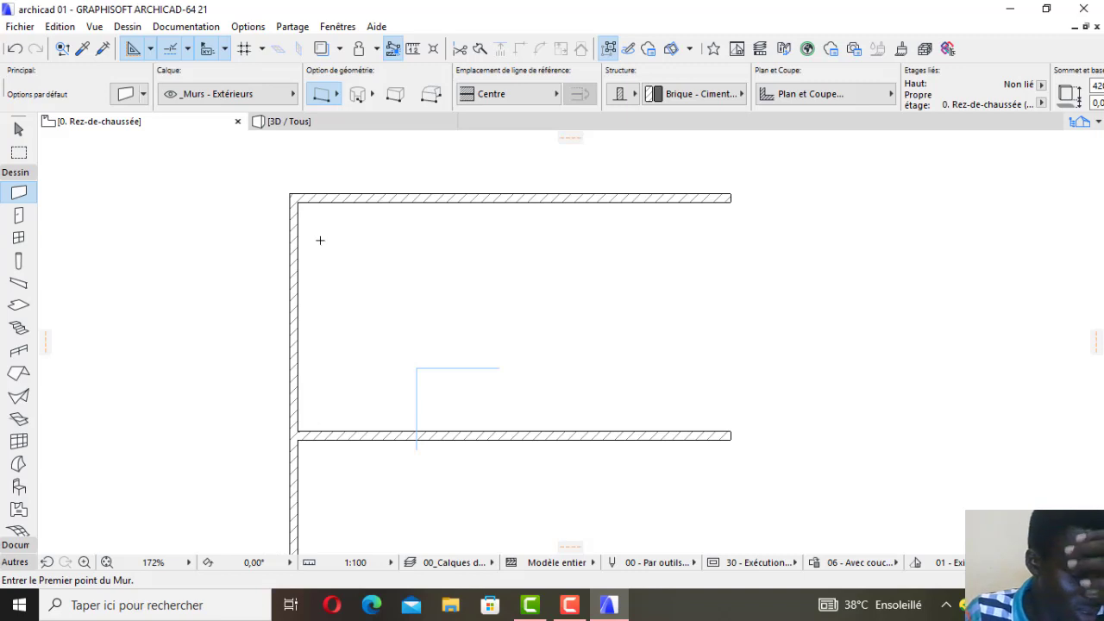
{"action": "scroll", "coordinate": [327, 263], "scroll_direction": "down", "scroll_amount": 2}
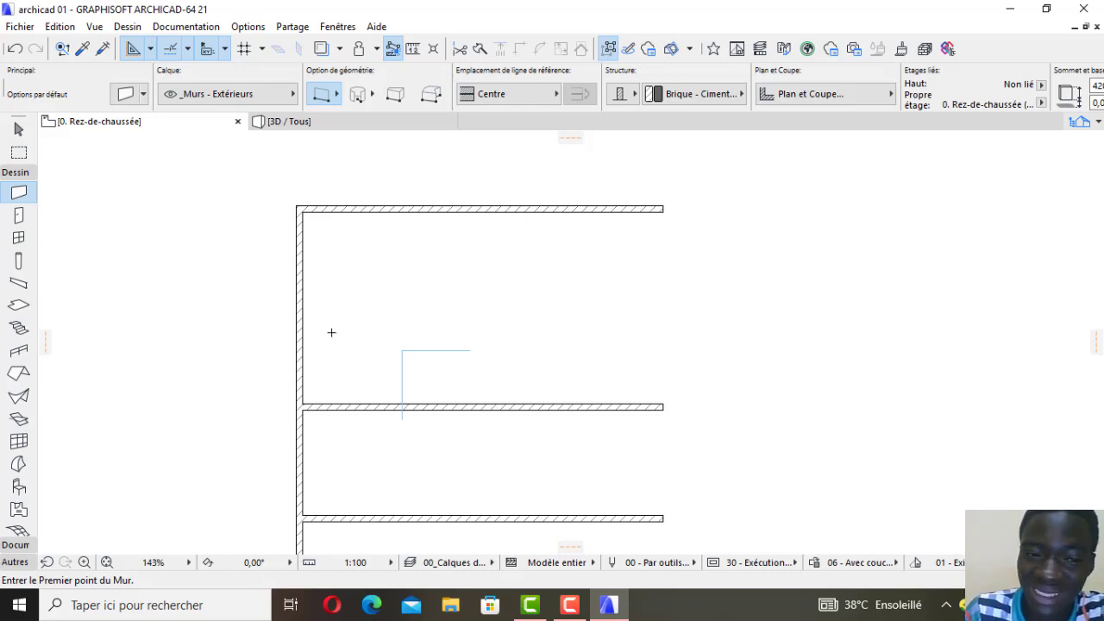
Copy the left vertical wall horizontally to the right at a distance of 265, using a point on its inner face as reference.
{"action": "scroll", "coordinate": [316, 323], "scroll_direction": "up", "scroll_amount": 3}
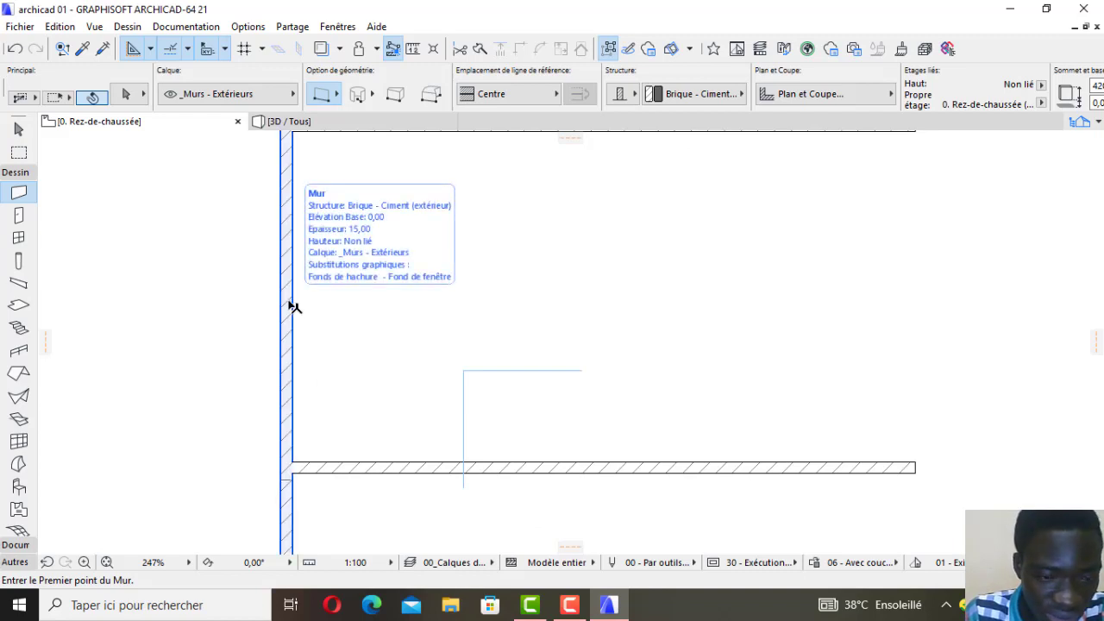
{"action": "left_click", "coordinate": [291, 306], "text": "shift"}
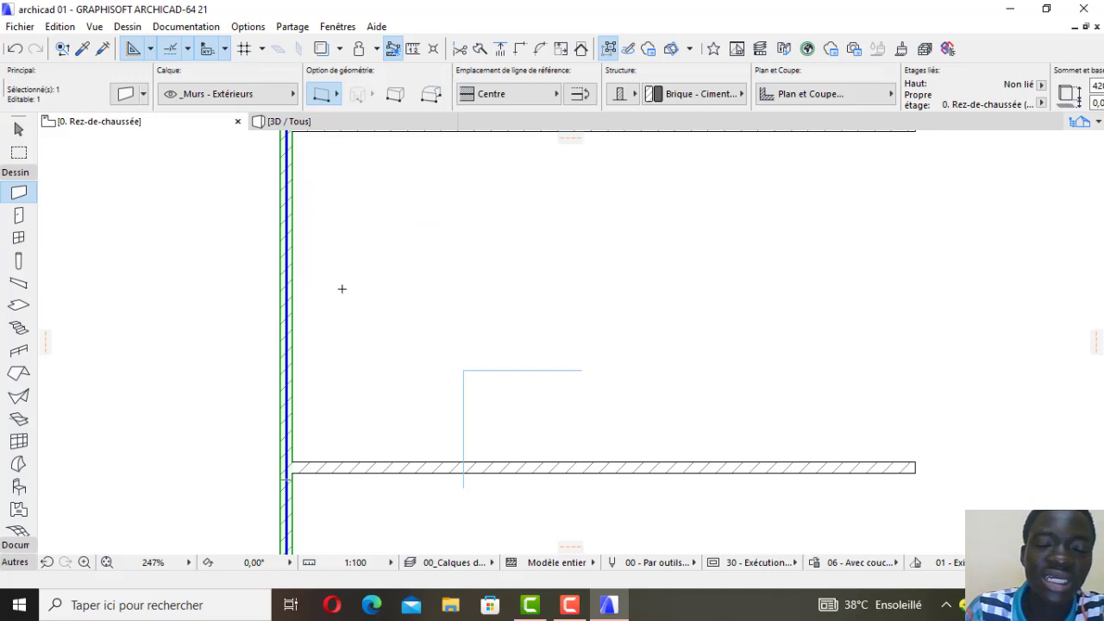
{"action": "scroll", "coordinate": [374, 294], "scroll_direction": "down", "scroll_amount": 3}
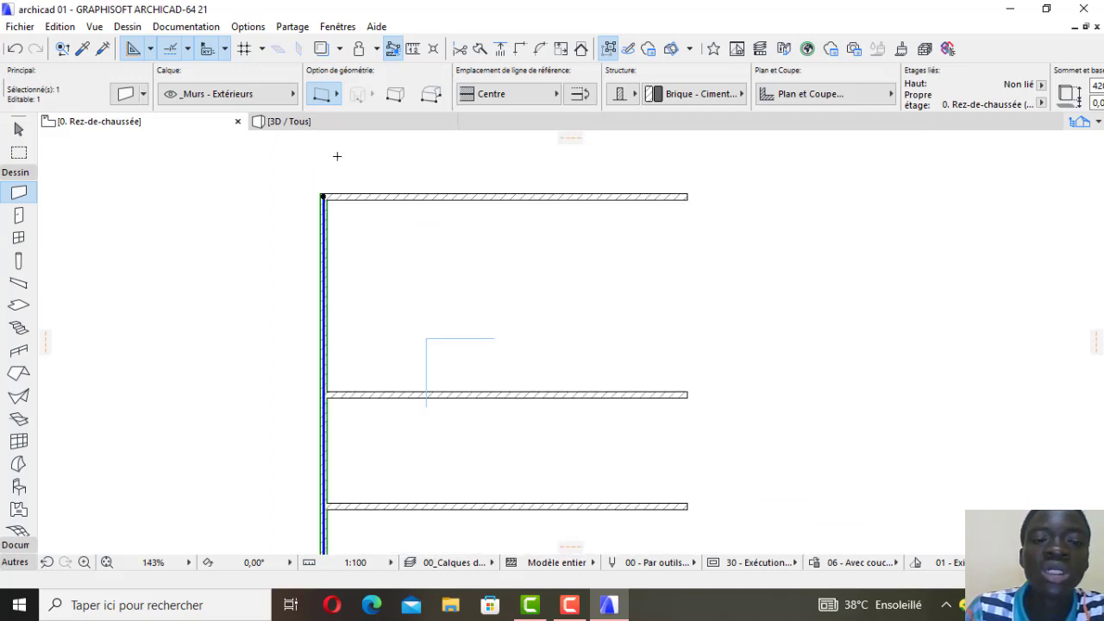
{"action": "scroll", "coordinate": [331, 182], "scroll_direction": "up", "scroll_amount": 4}
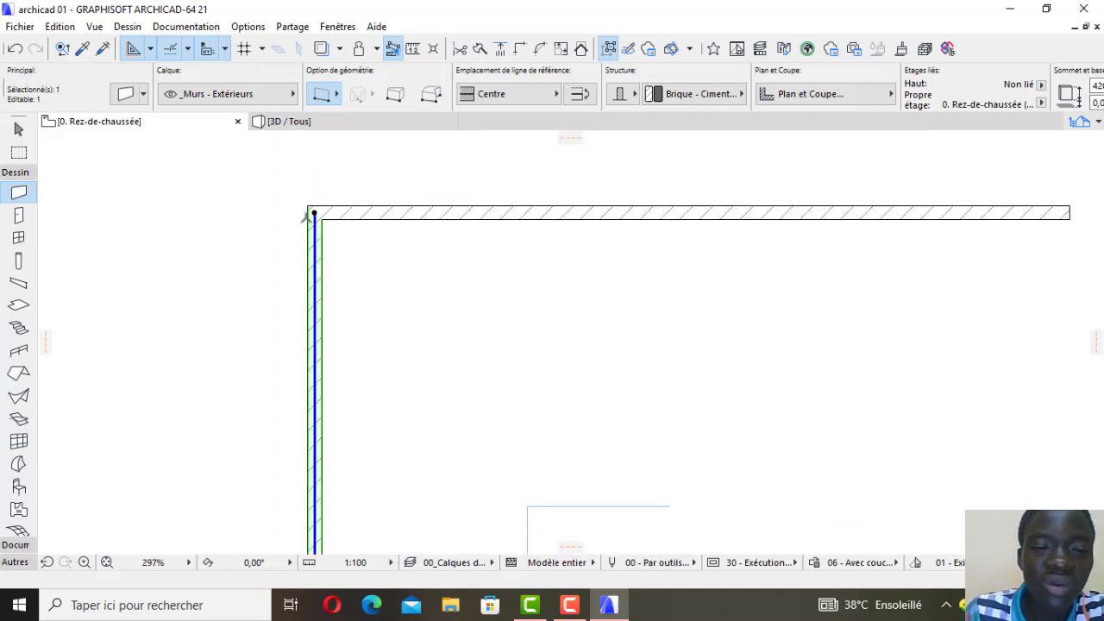
{"action": "scroll", "coordinate": [315, 215], "scroll_direction": "up", "scroll_amount": 2}
{"action": "scroll", "coordinate": [314, 210], "scroll_direction": "up", "scroll_amount": 1}
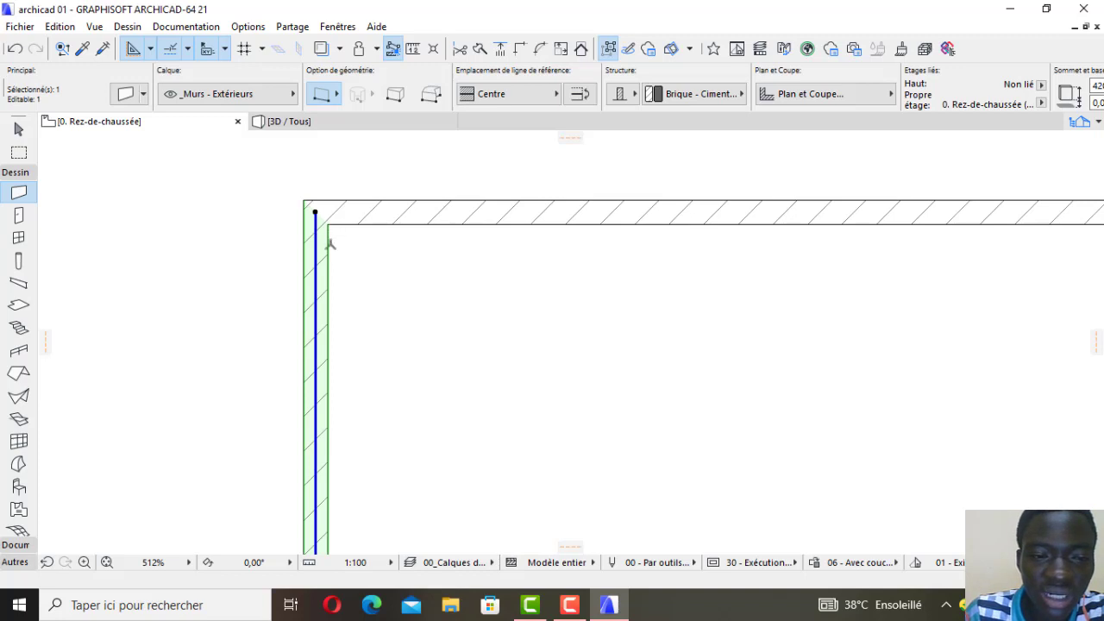
{"action": "left_click", "coordinate": [328, 245]}
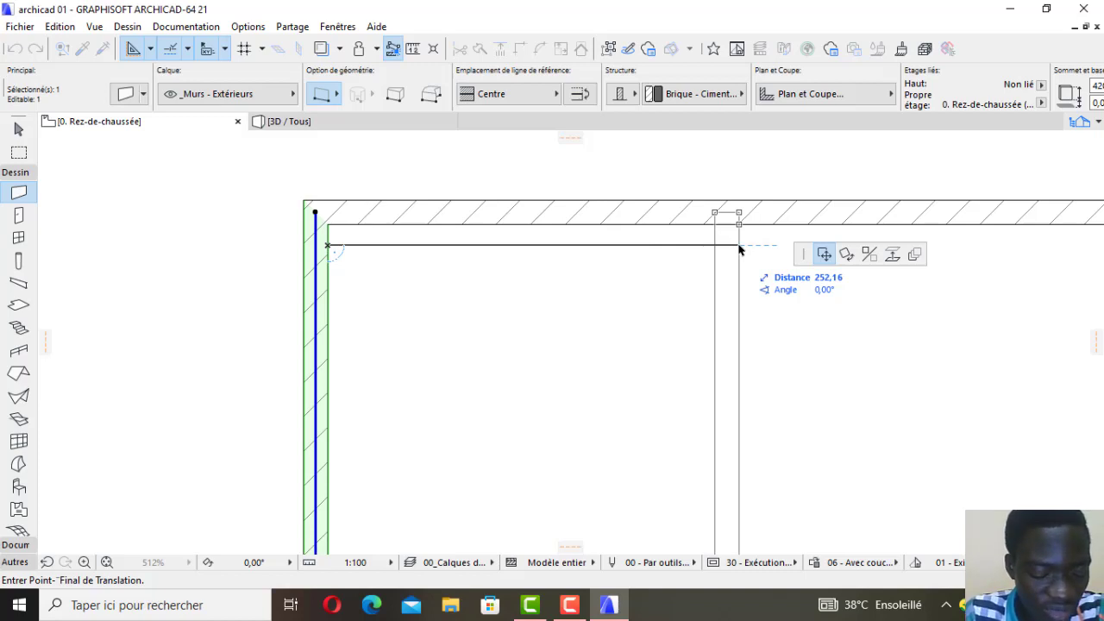
{"action": "key", "text": "ctrl"}
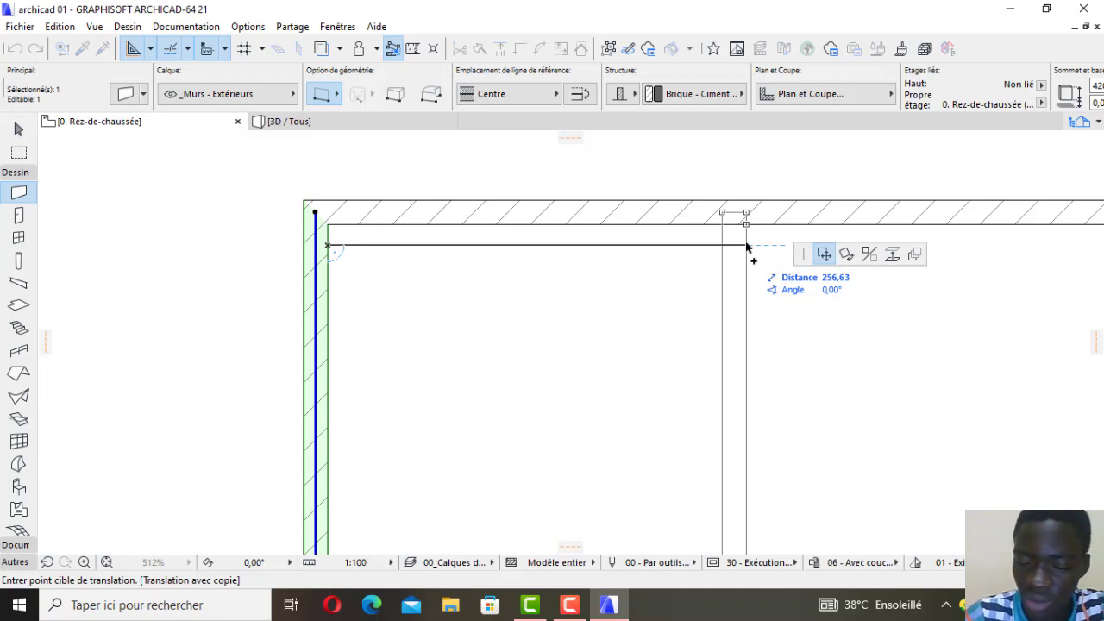
{"action": "type", "text": "26"}
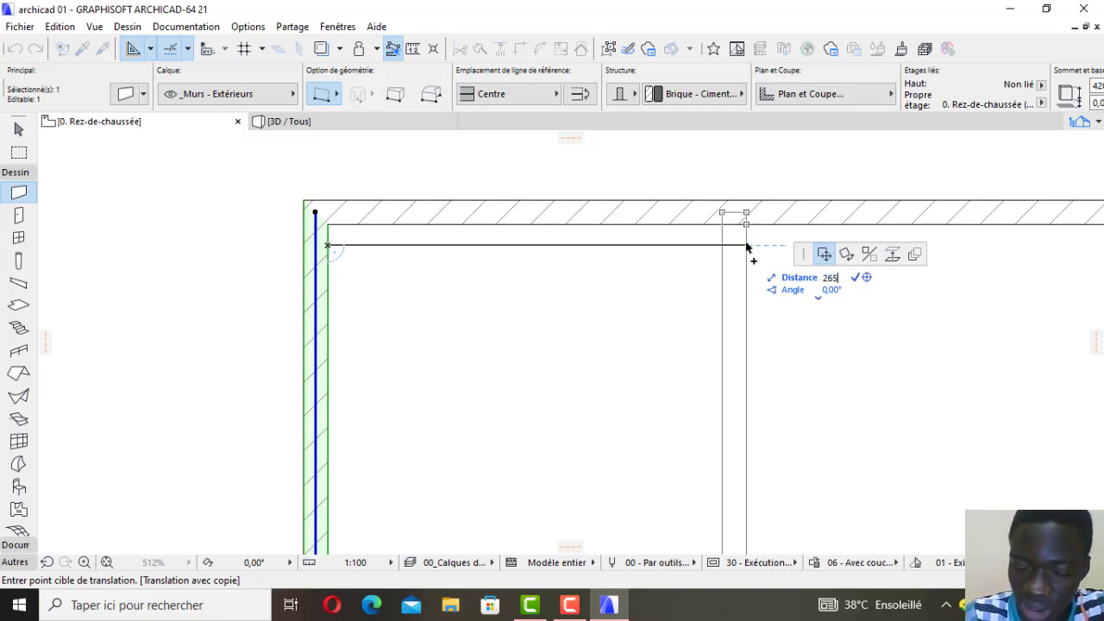
{"action": "type", "text": "5"}
{"action": "key", "text": "Return"}
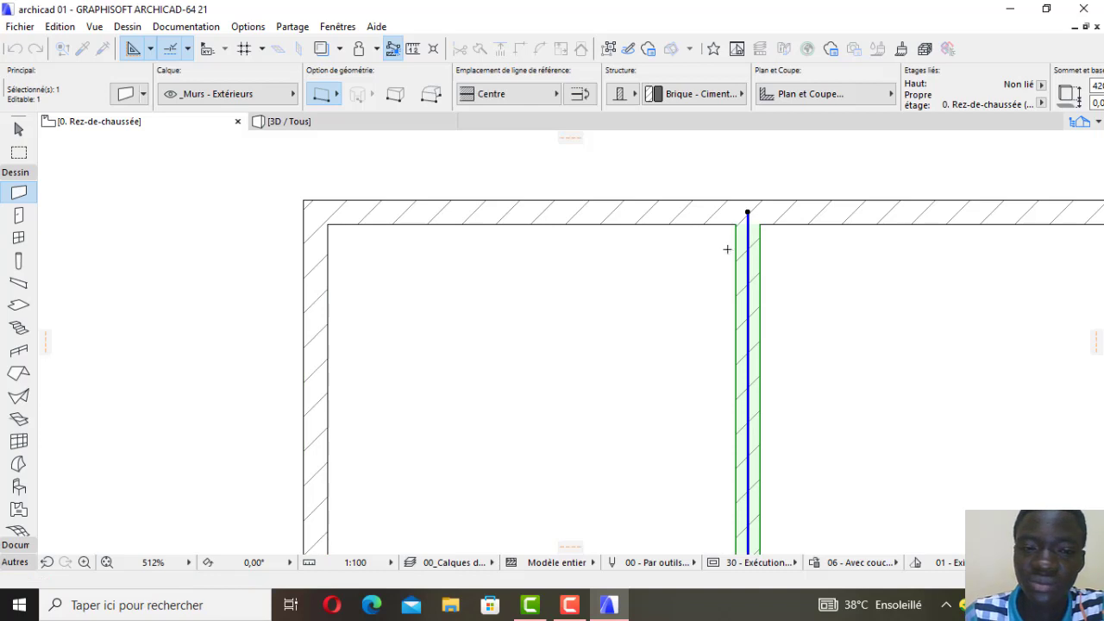
Copy the middle vertical wall horizontally to the right at a distance of 500, using a point on its left face as reference, and deselect the copy.
{"action": "scroll", "coordinate": [577, 309], "scroll_direction": "down", "scroll_amount": 2}
{"action": "scroll", "coordinate": [577, 308], "scroll_direction": "down", "scroll_amount": 1}
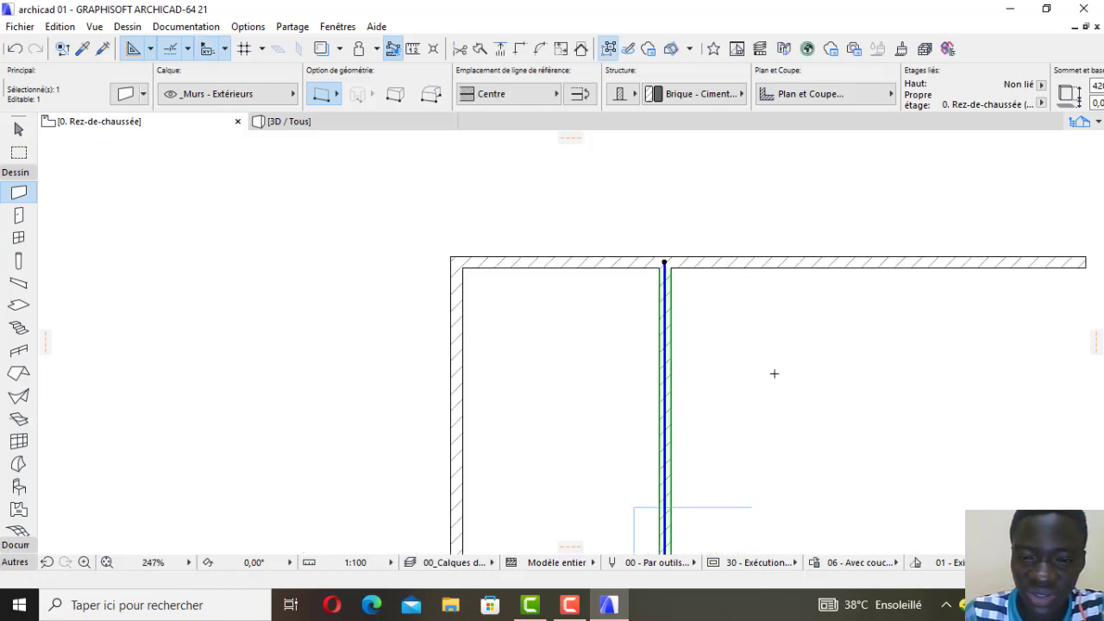
{"action": "scroll", "coordinate": [685, 377], "scroll_direction": "down", "scroll_amount": 2}
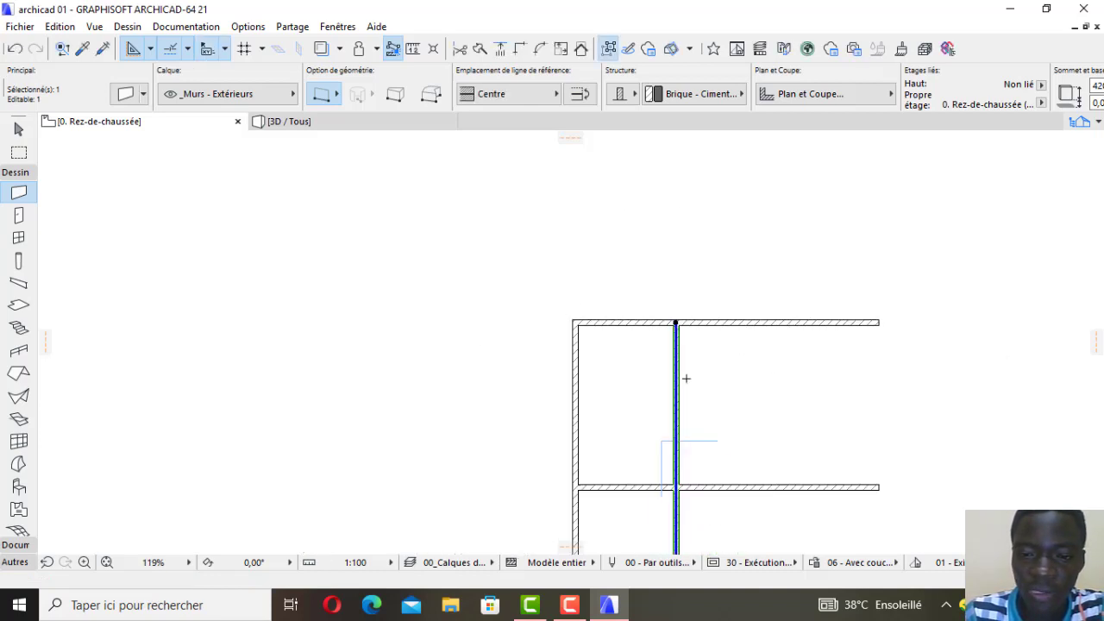
{"action": "scroll", "coordinate": [900, 409], "scroll_direction": "up", "scroll_amount": 2}
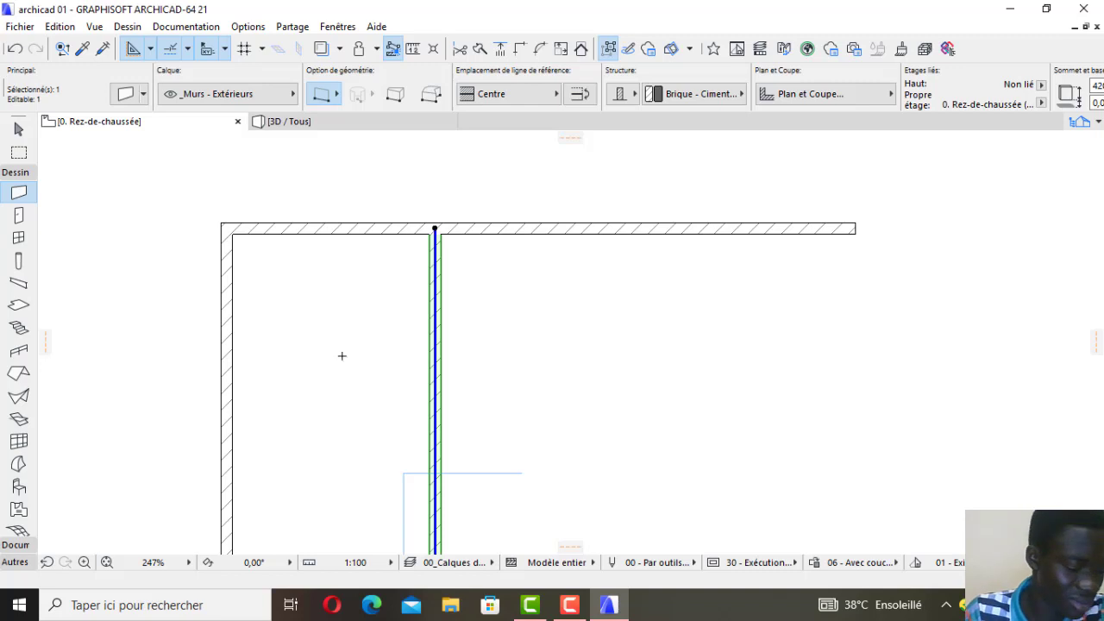
{"action": "scroll", "coordinate": [340, 354], "scroll_direction": "up", "scroll_amount": 2}
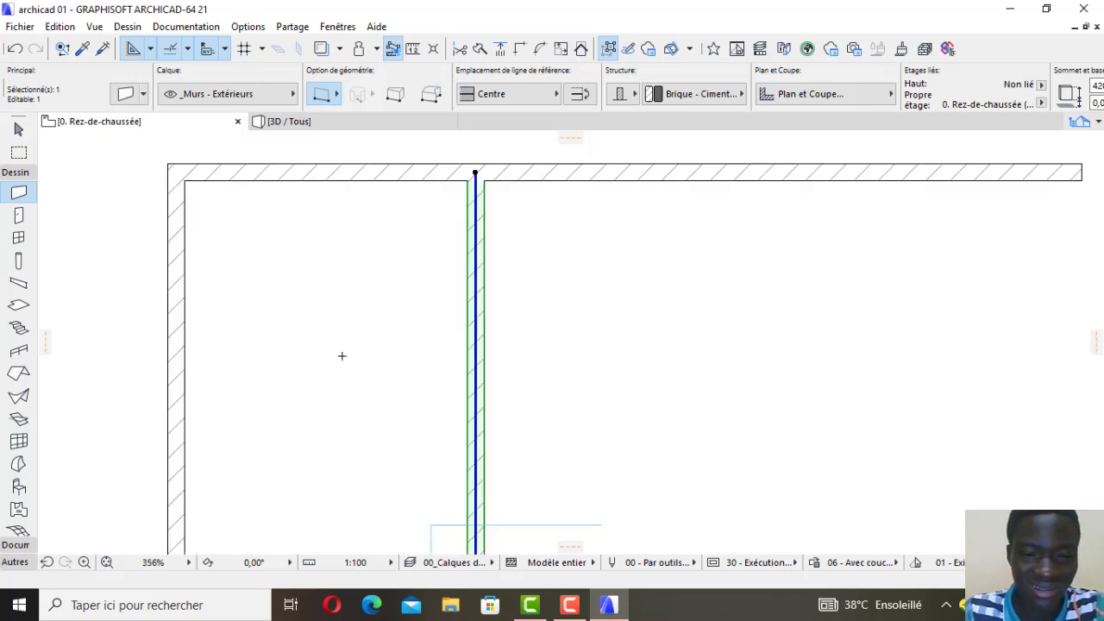
{"action": "left_click", "coordinate": [466, 281]}
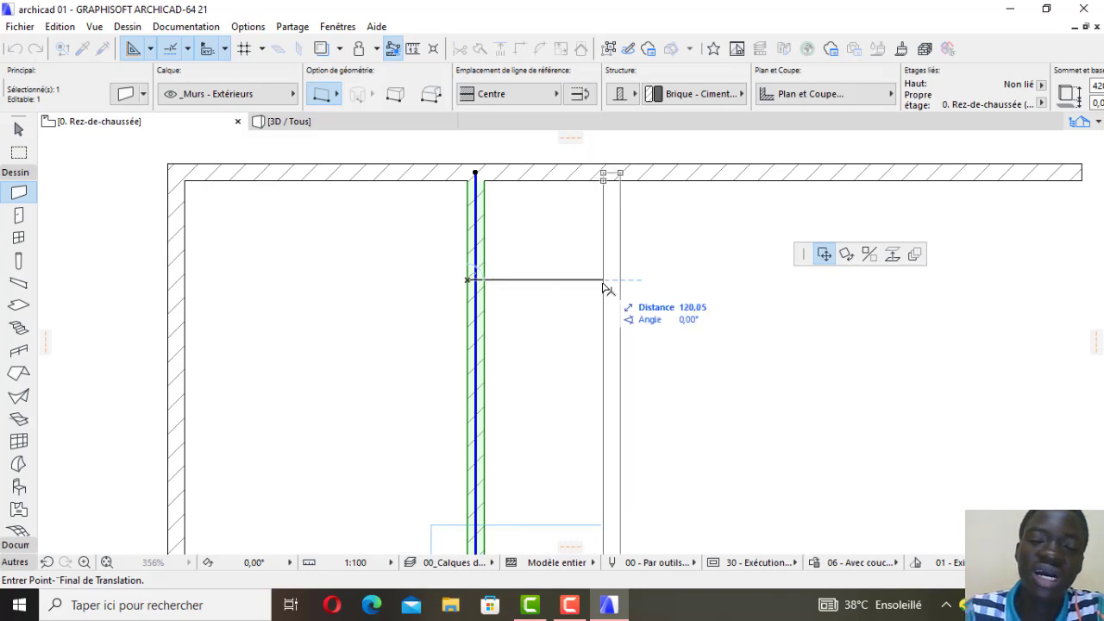
{"action": "key", "text": "ctrl"}
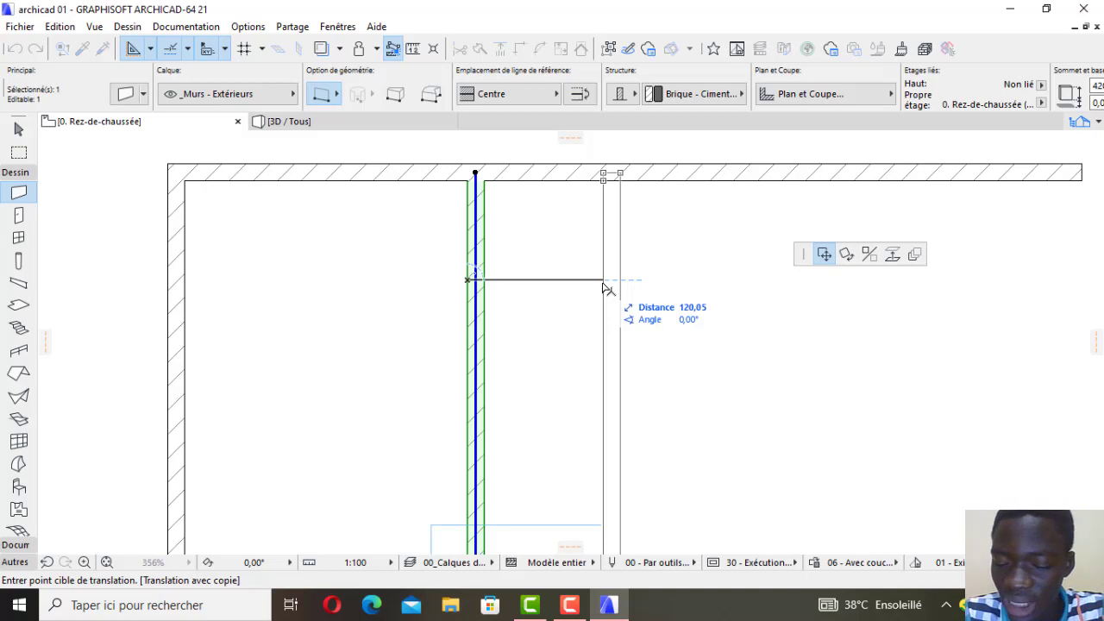
{"action": "type", "text": "500"}
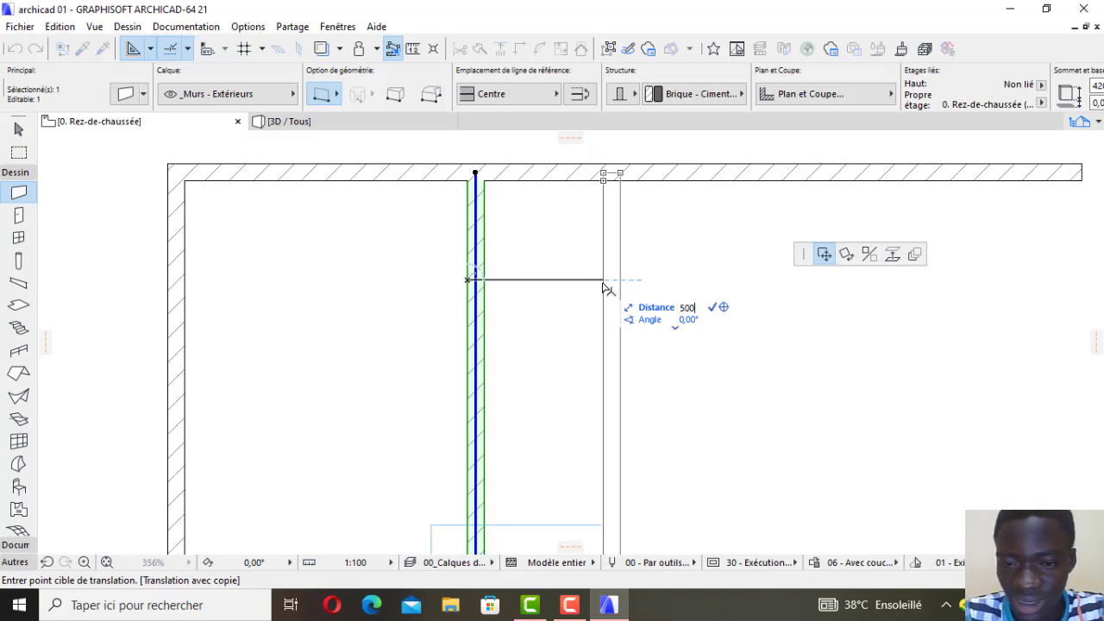
{"action": "key", "text": "Return"}
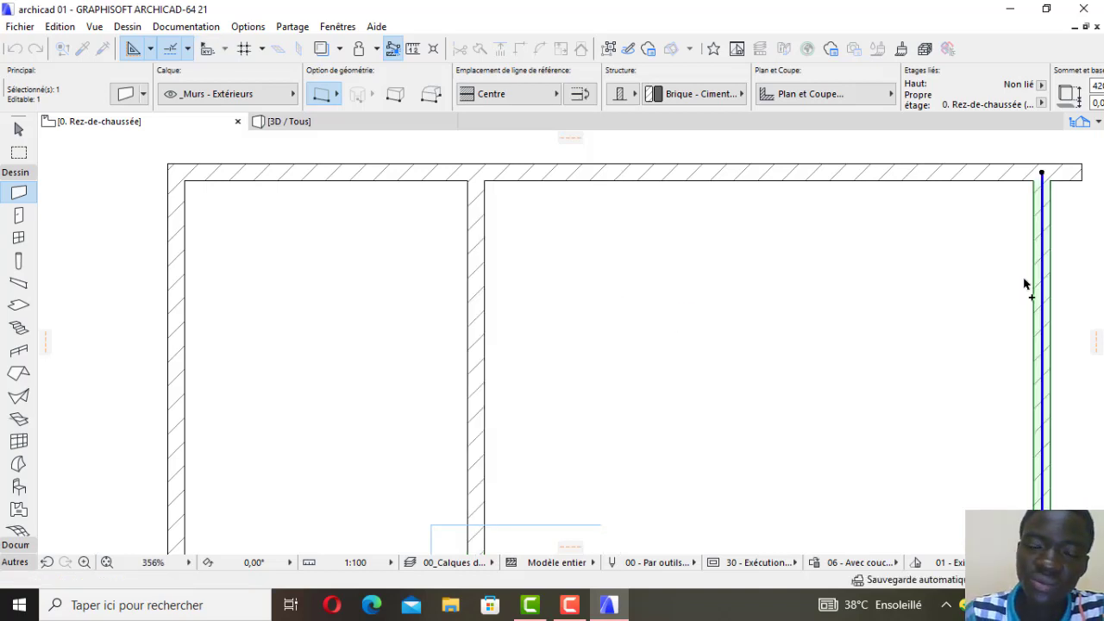
{"action": "scroll", "coordinate": [778, 276], "scroll_direction": "down", "scroll_amount": 3}
{"action": "scroll", "coordinate": [778, 277], "scroll_direction": "down", "scroll_amount": 1}
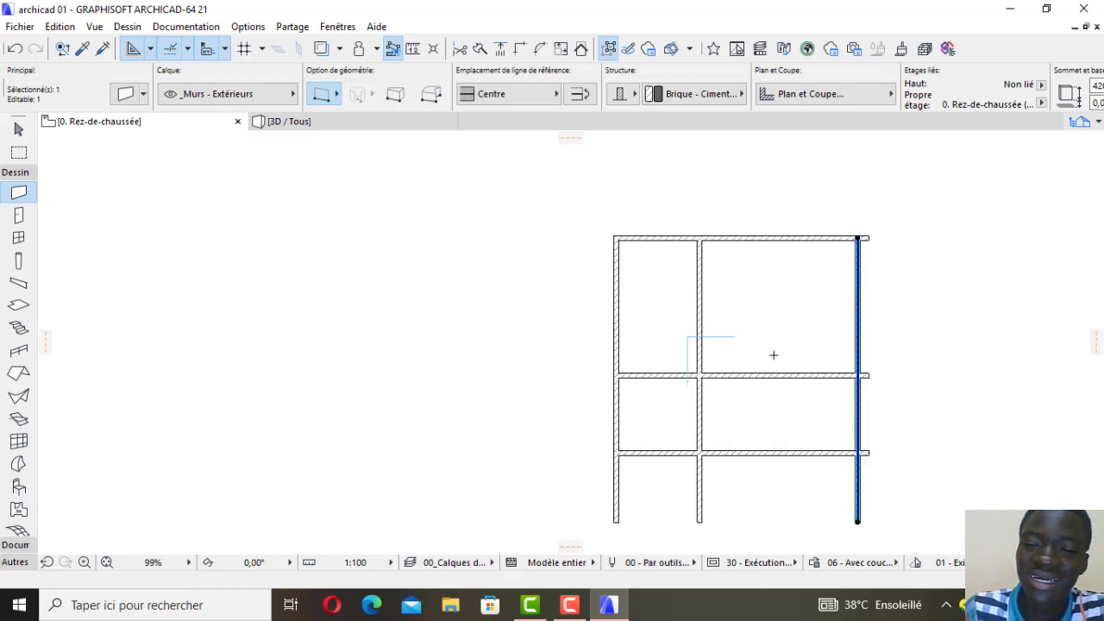
{"action": "scroll", "coordinate": [772, 263], "scroll_direction": "down", "scroll_amount": 3}
{"action": "scroll", "coordinate": [890, 400], "scroll_direction": "up", "scroll_amount": 3}
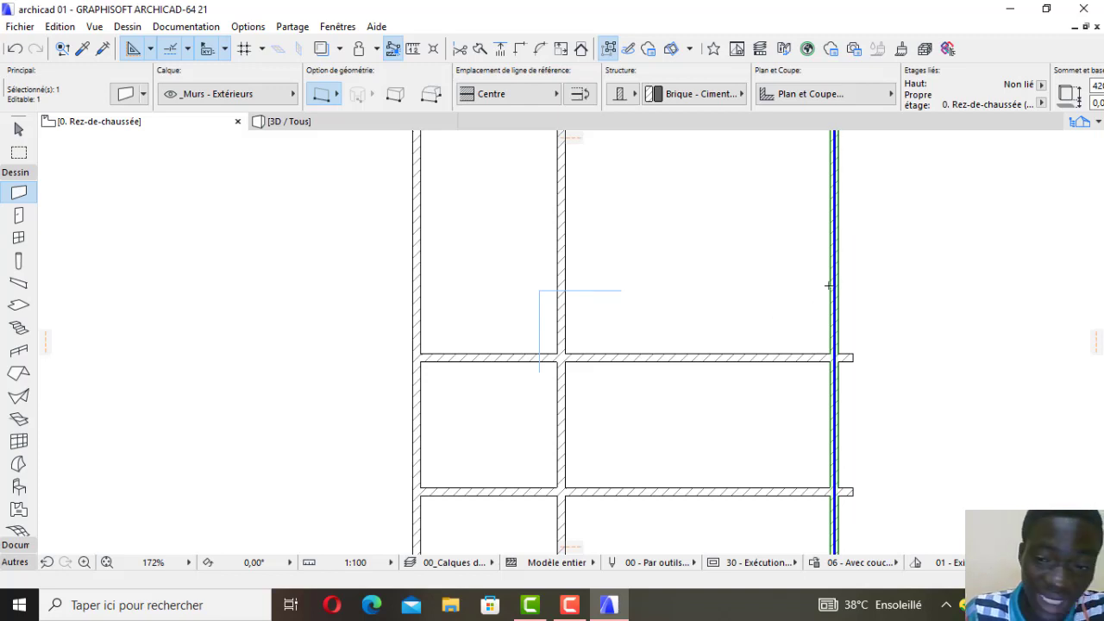
{"action": "scroll", "coordinate": [839, 323], "scroll_direction": "down", "scroll_amount": 2}
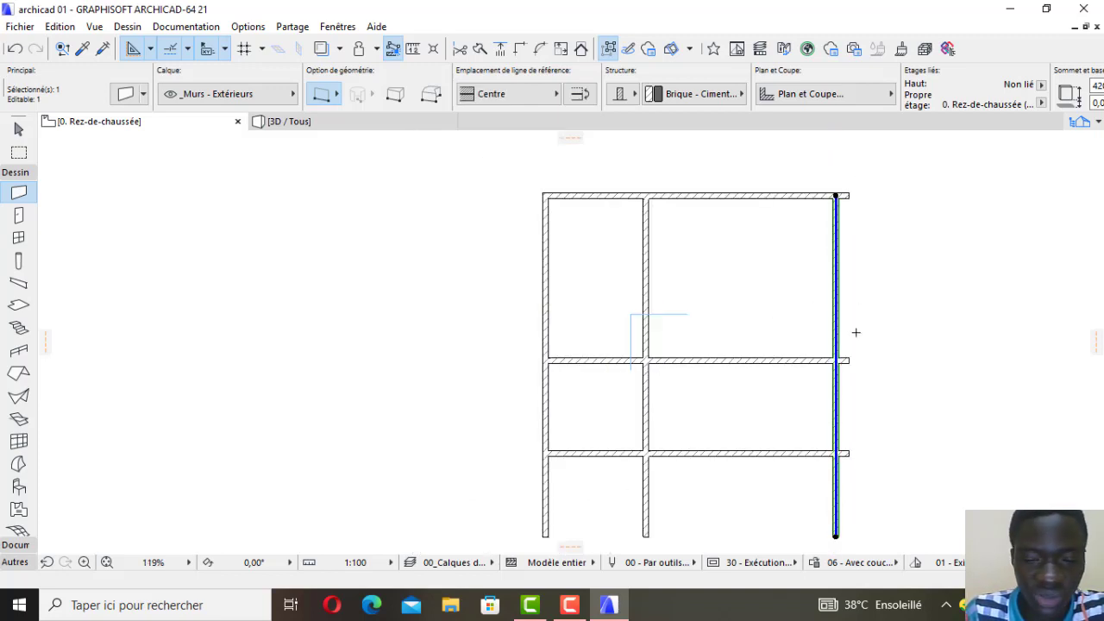
{"action": "scroll", "coordinate": [867, 236], "scroll_direction": "up", "scroll_amount": 4}
{"action": "key", "text": "Escape"}
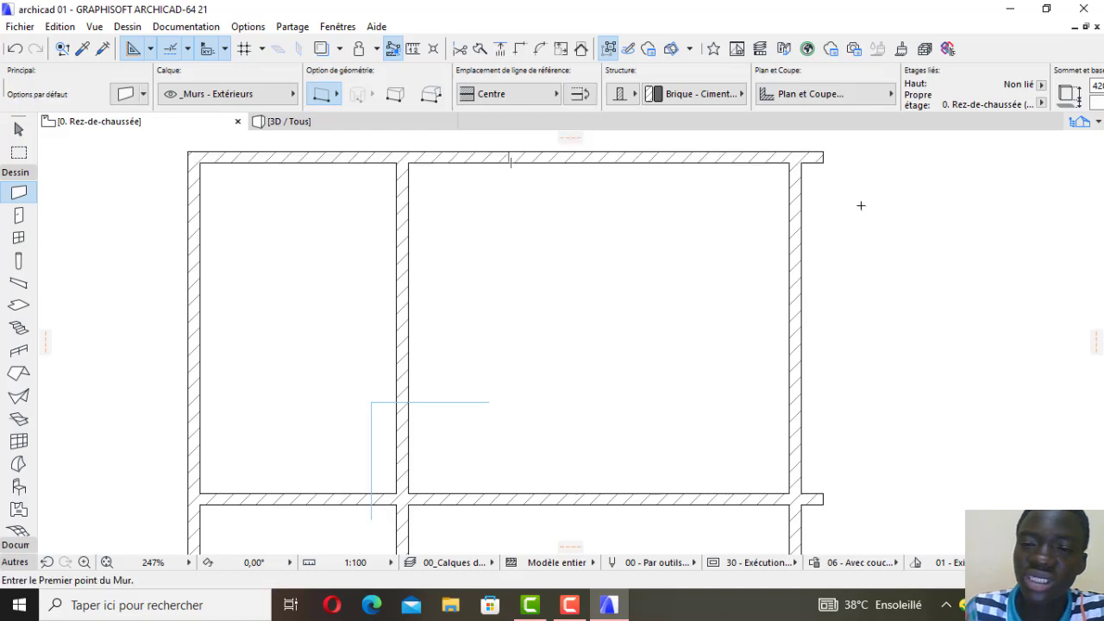
Select the top horizontal wall and the right, middle and left vertical walls together, and clear the selection.
{"action": "left_click", "coordinate": [765, 159], "text": "shift"}
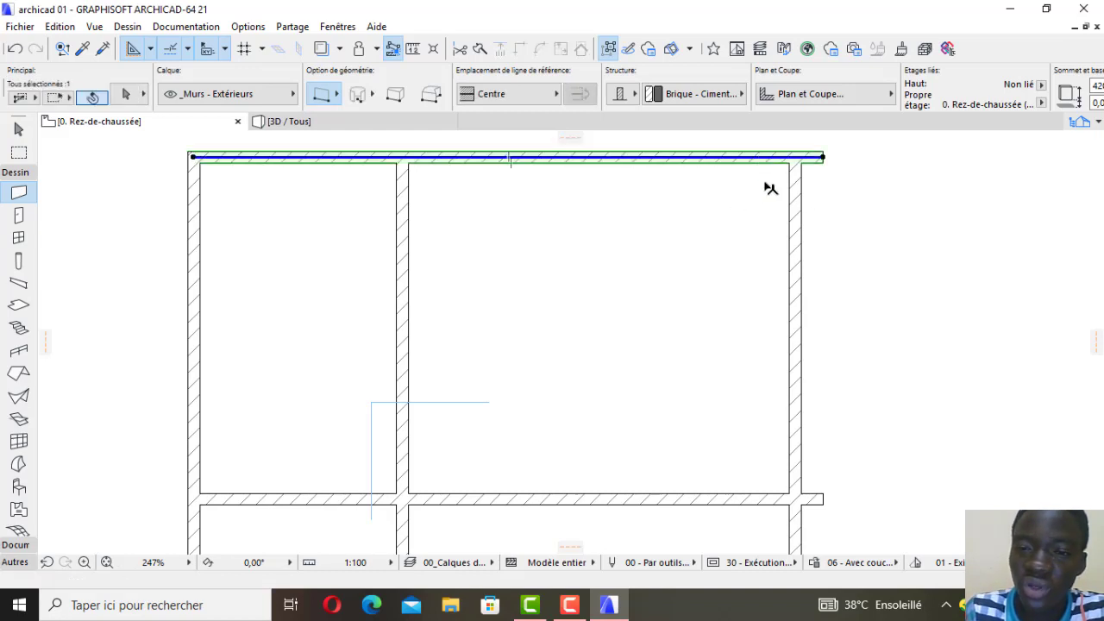
{"action": "left_click", "coordinate": [794, 200], "text": "shift"}
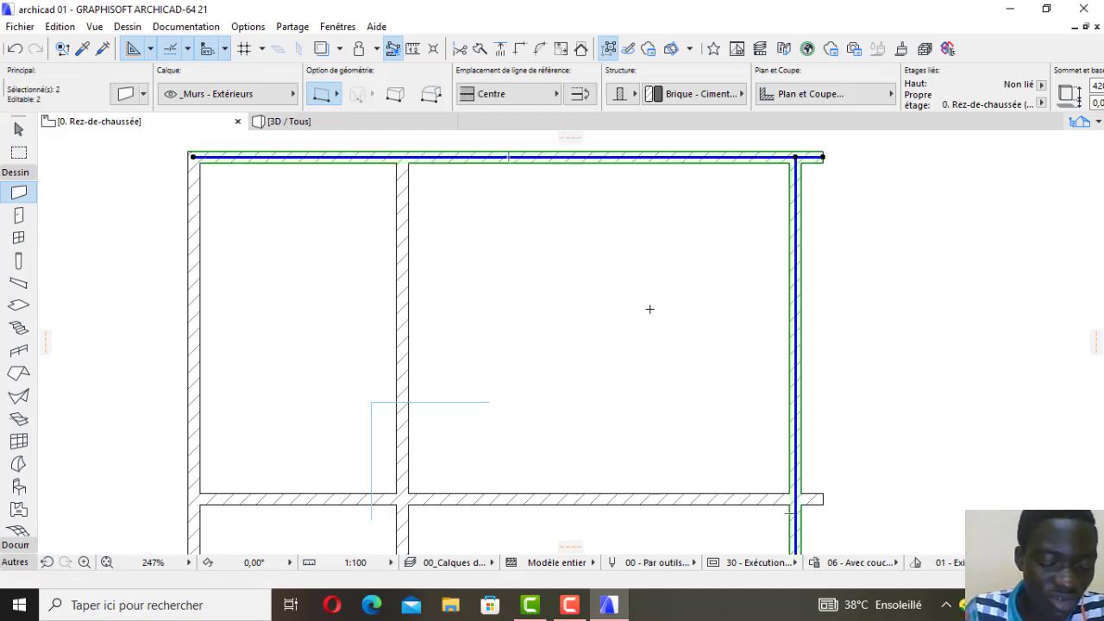
{"action": "left_click", "coordinate": [402, 257], "text": "shift"}
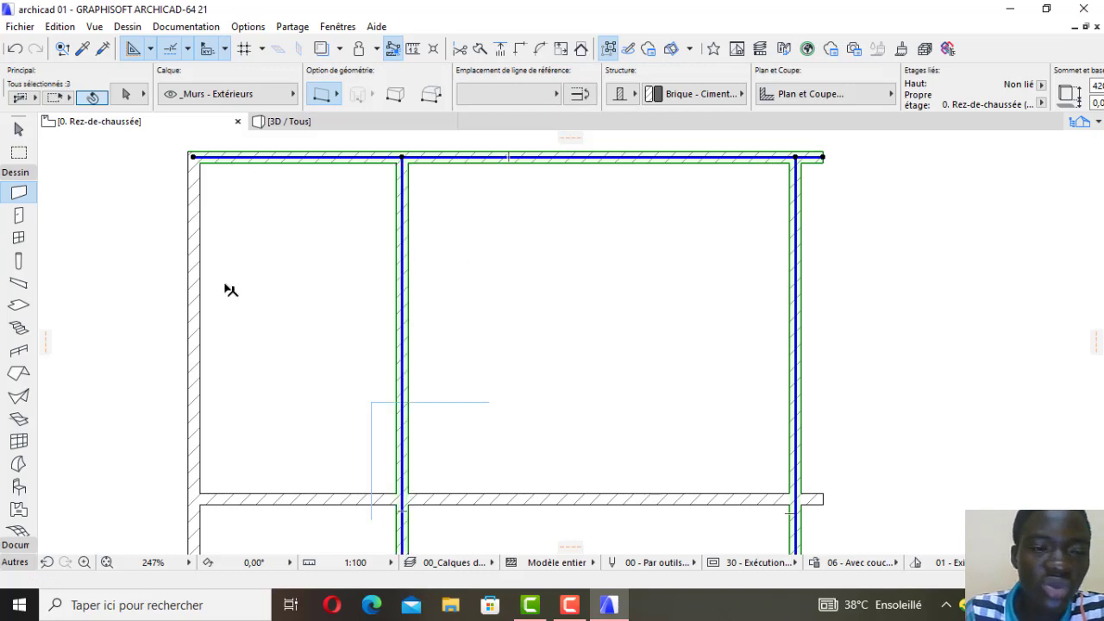
{"action": "left_click", "coordinate": [191, 290], "text": "shift"}
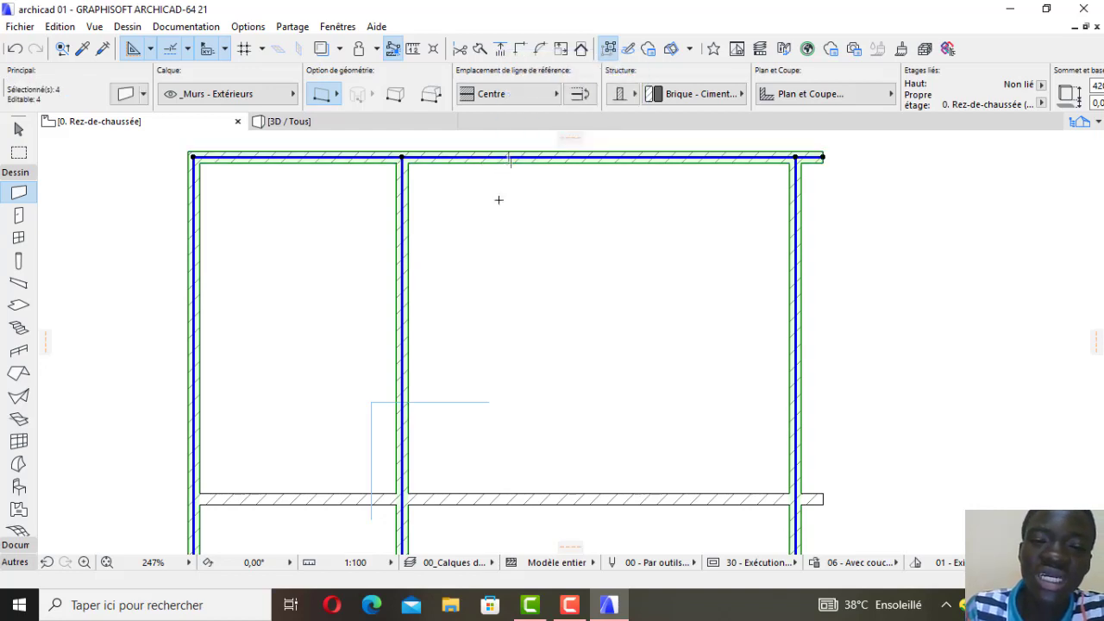
{"action": "key", "text": "Escape"}
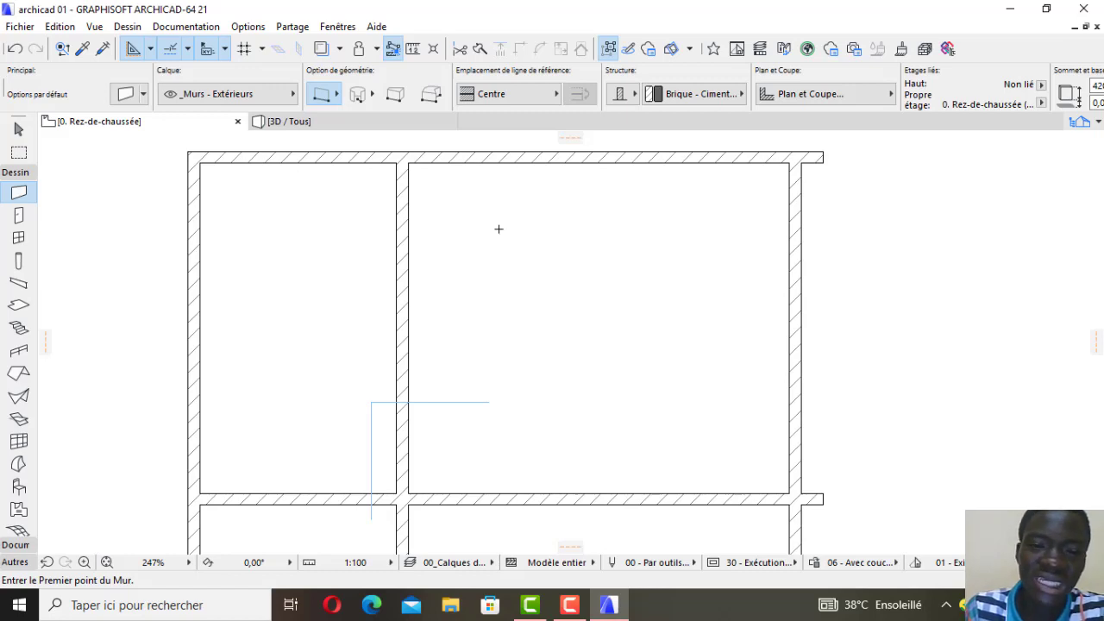
Select the top horizontal, middle vertical and left vertical walls, remove the top wall from the selection, and deselect the rest.
{"action": "left_click", "coordinate": [422, 159], "text": "shift"}
{"action": "left_click", "coordinate": [402, 216], "text": "shift"}
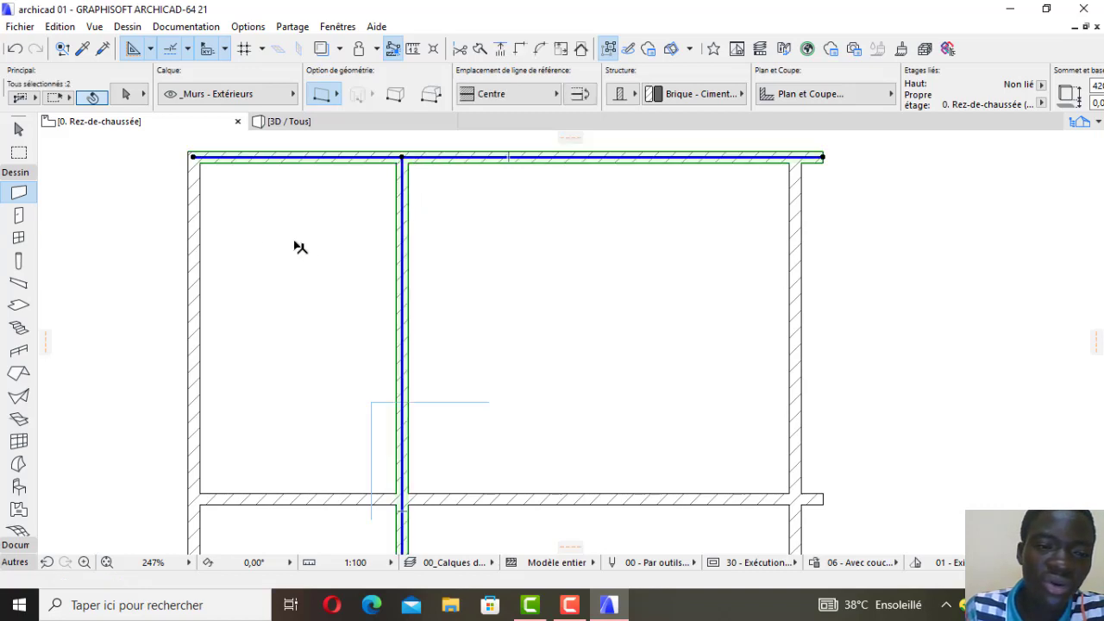
{"action": "left_click", "coordinate": [203, 258], "text": "shift"}
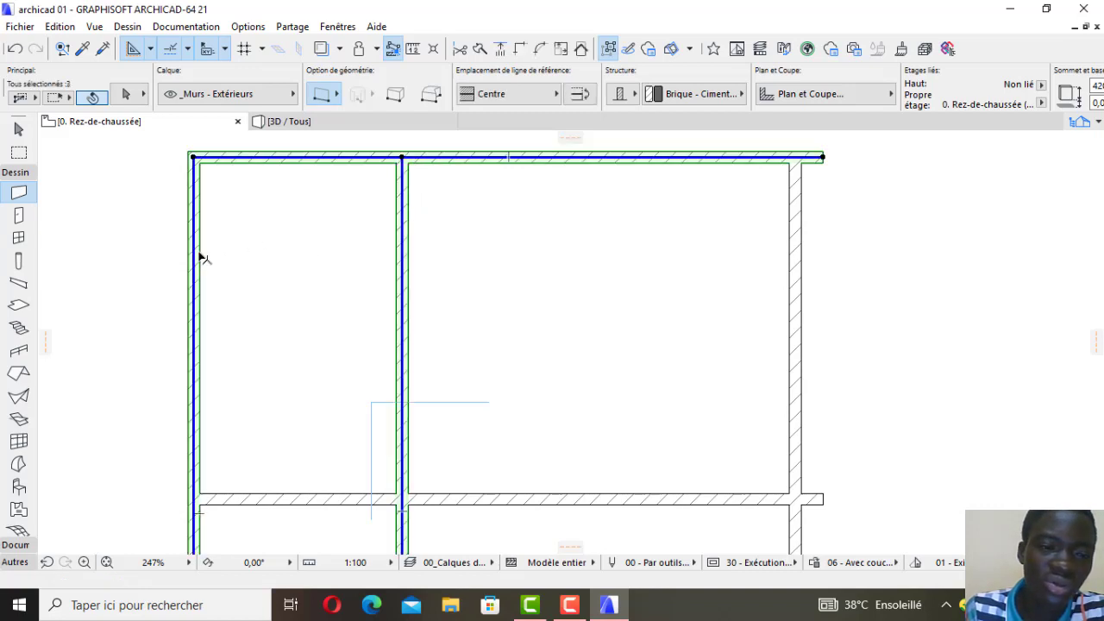
{"action": "left_click", "coordinate": [284, 164], "text": "shift"}
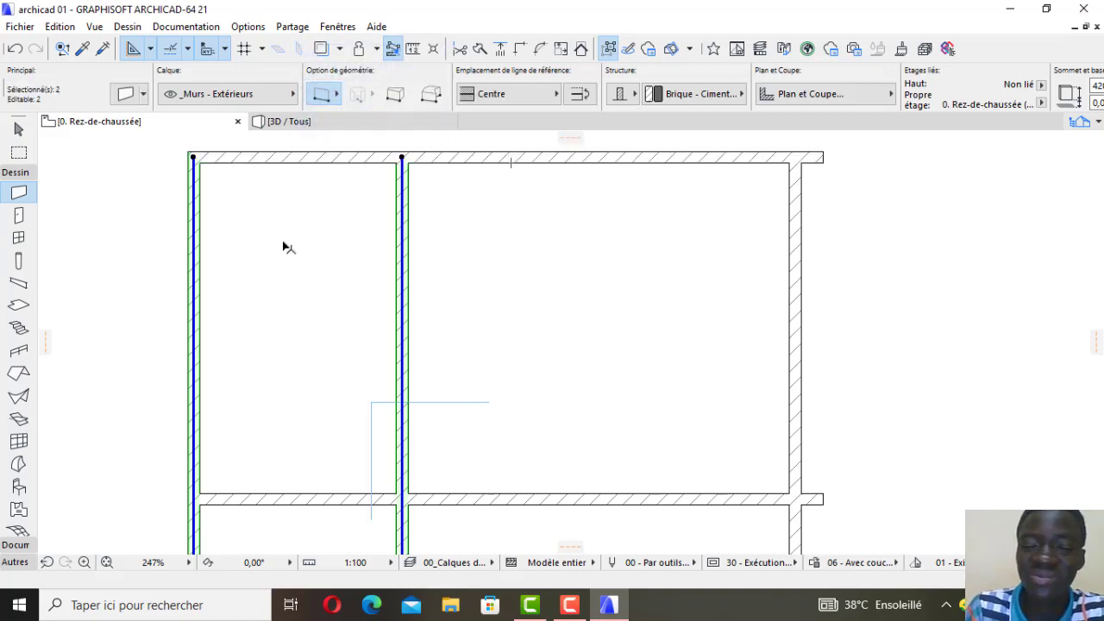
{"action": "key", "text": "Escape"}
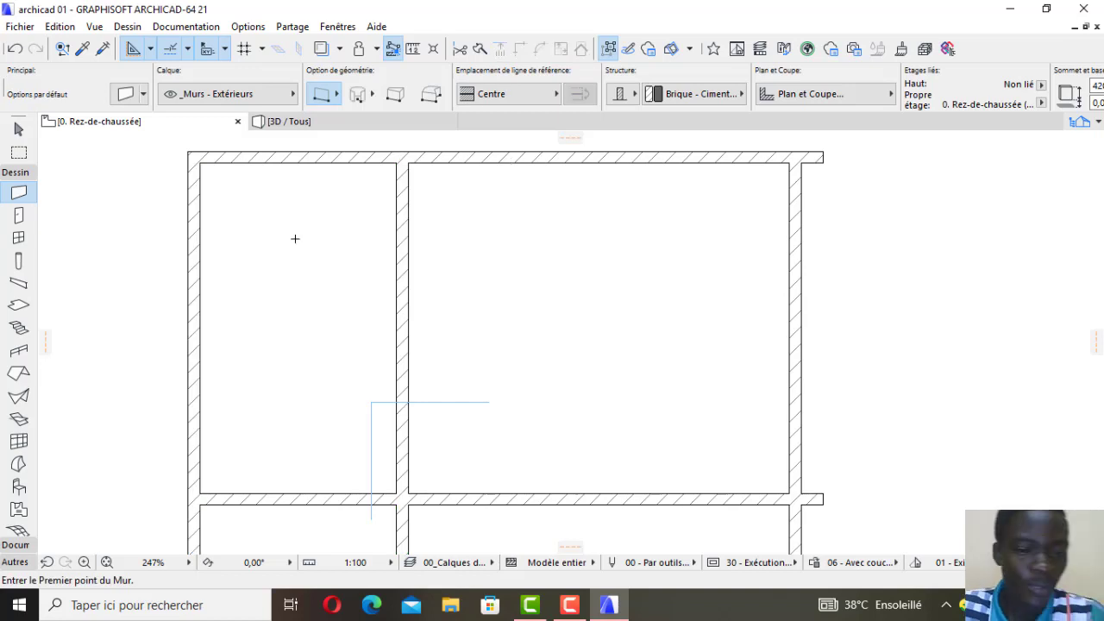
Copy the second horizontal wall from the top straight down at a distance of 145, using a point on its upper face as reference.
{"action": "scroll", "coordinate": [293, 248], "scroll_direction": "down", "scroll_amount": 5}
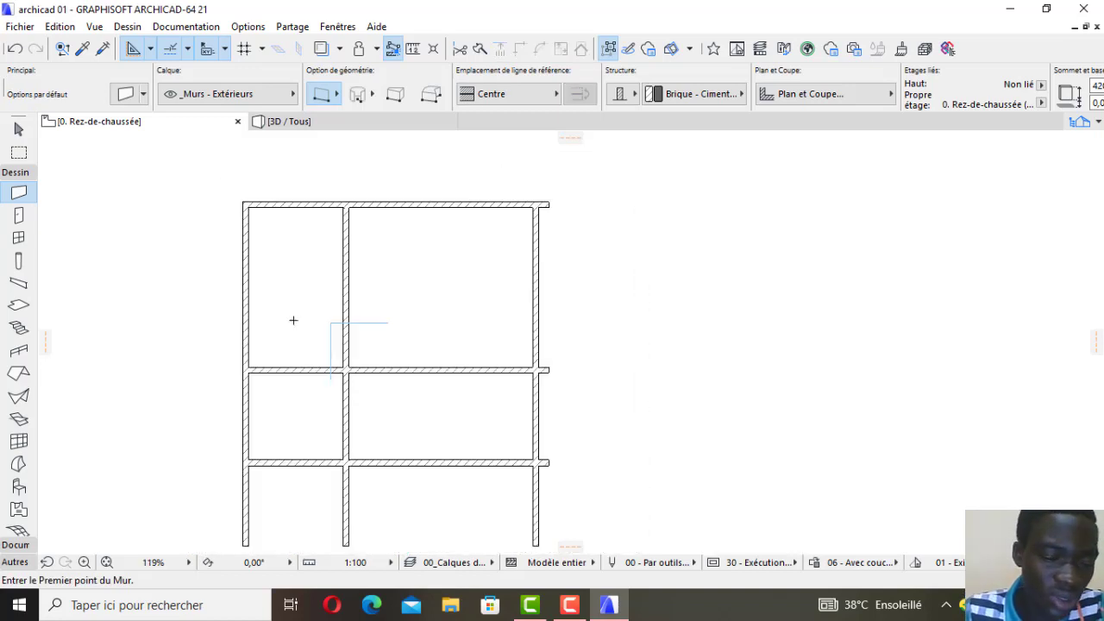
{"action": "scroll", "coordinate": [310, 363], "scroll_direction": "down", "scroll_amount": 2}
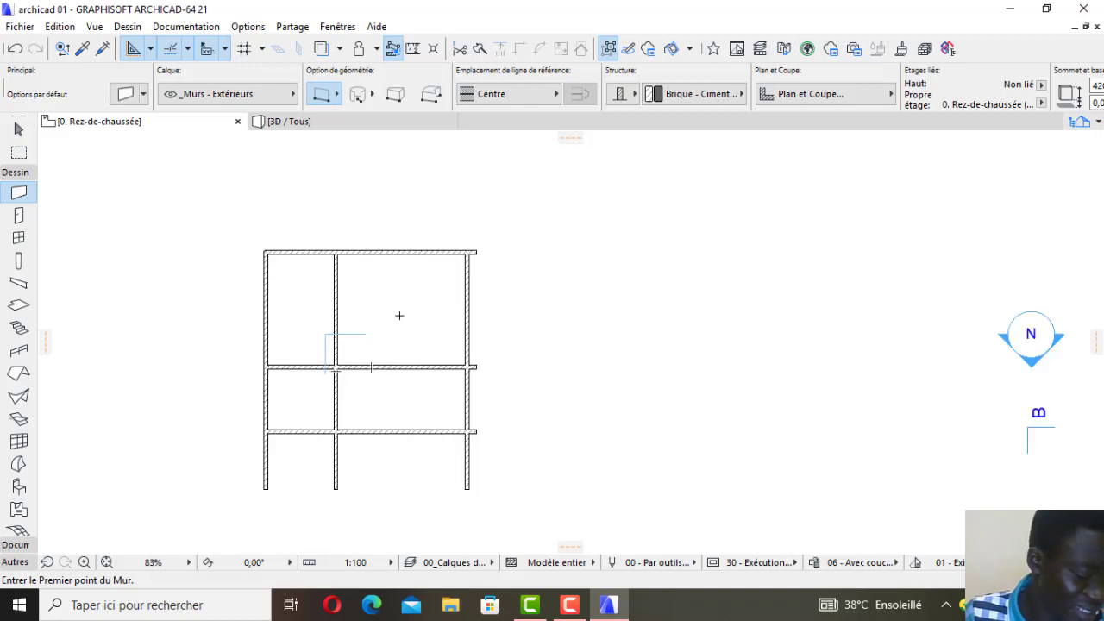
{"action": "scroll", "coordinate": [373, 396], "scroll_direction": "up", "scroll_amount": 5}
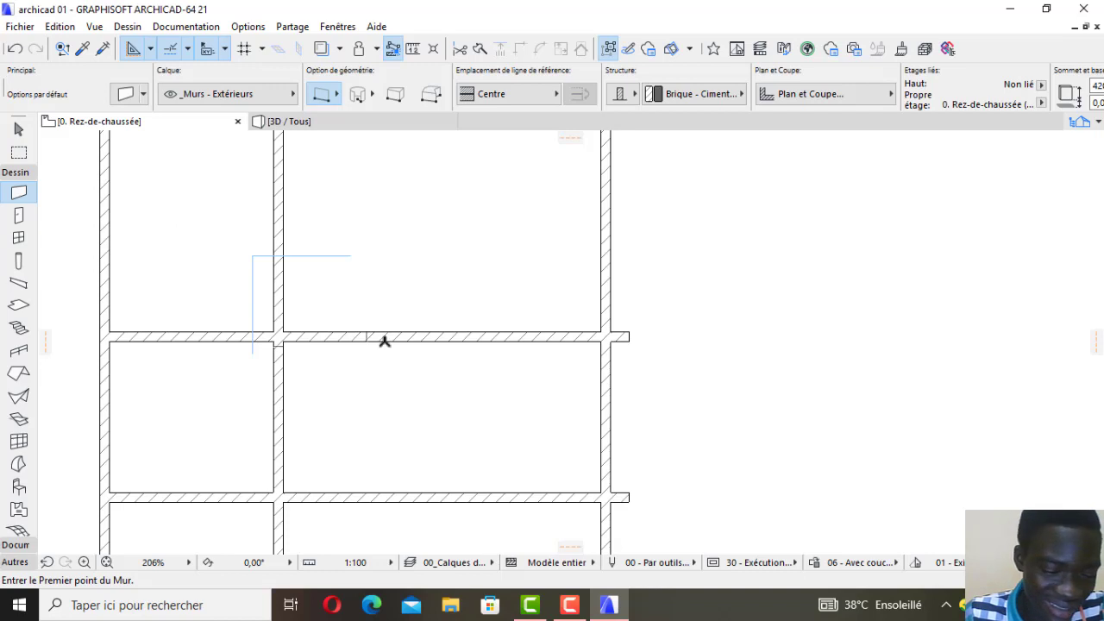
{"action": "key", "text": "shift"}
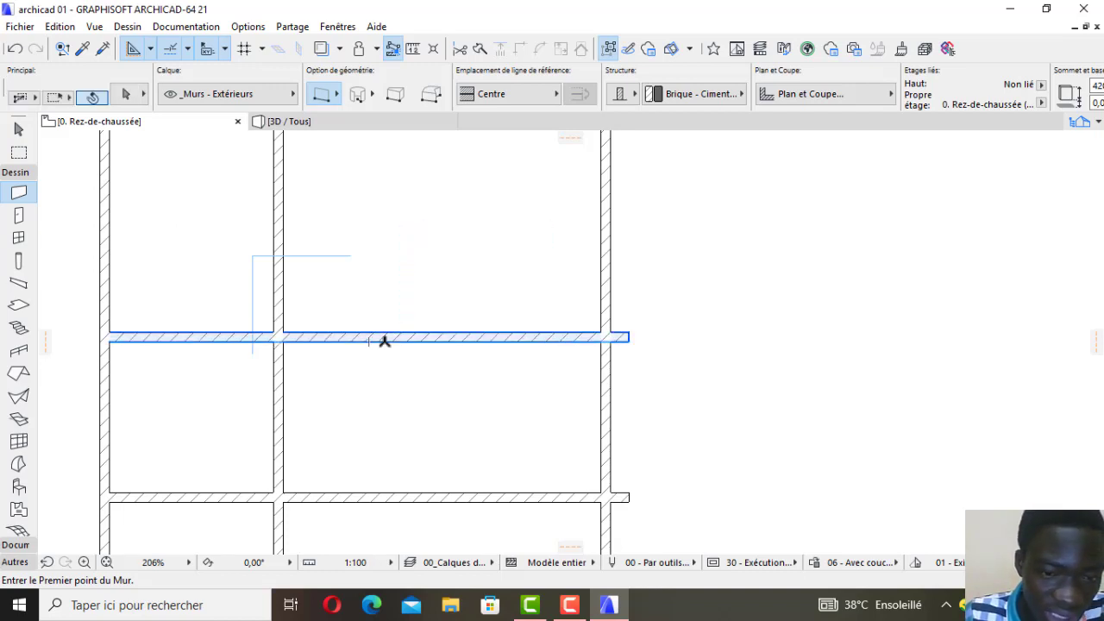
{"action": "left_click", "coordinate": [384, 340]}
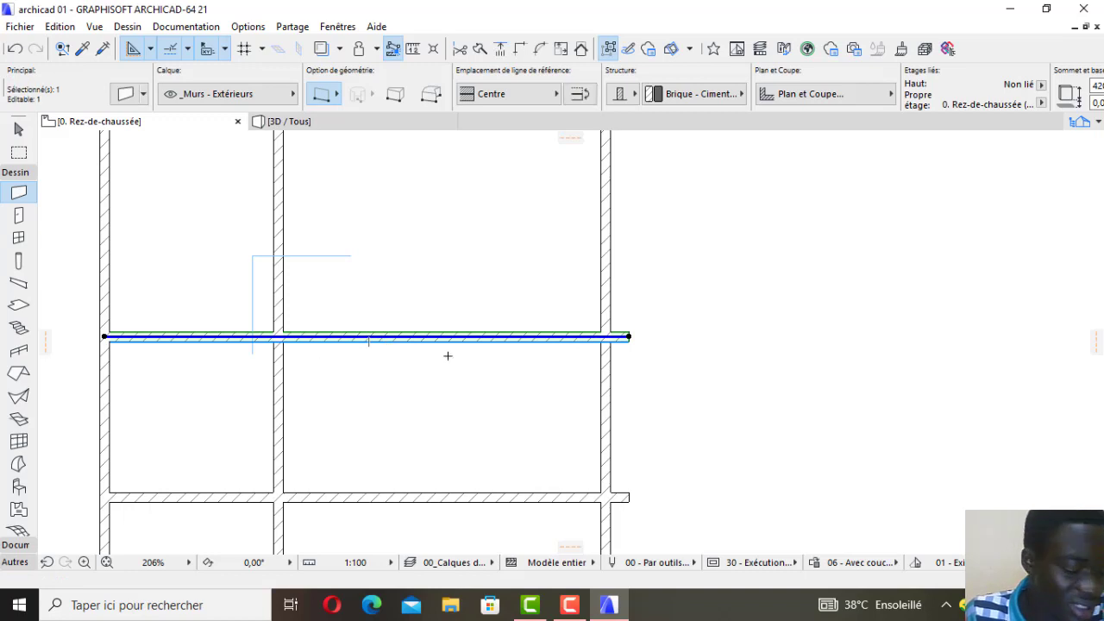
{"action": "scroll", "coordinate": [446, 357], "scroll_direction": "down", "scroll_amount": 1}
{"action": "scroll", "coordinate": [370, 331], "scroll_direction": "up", "scroll_amount": 6}
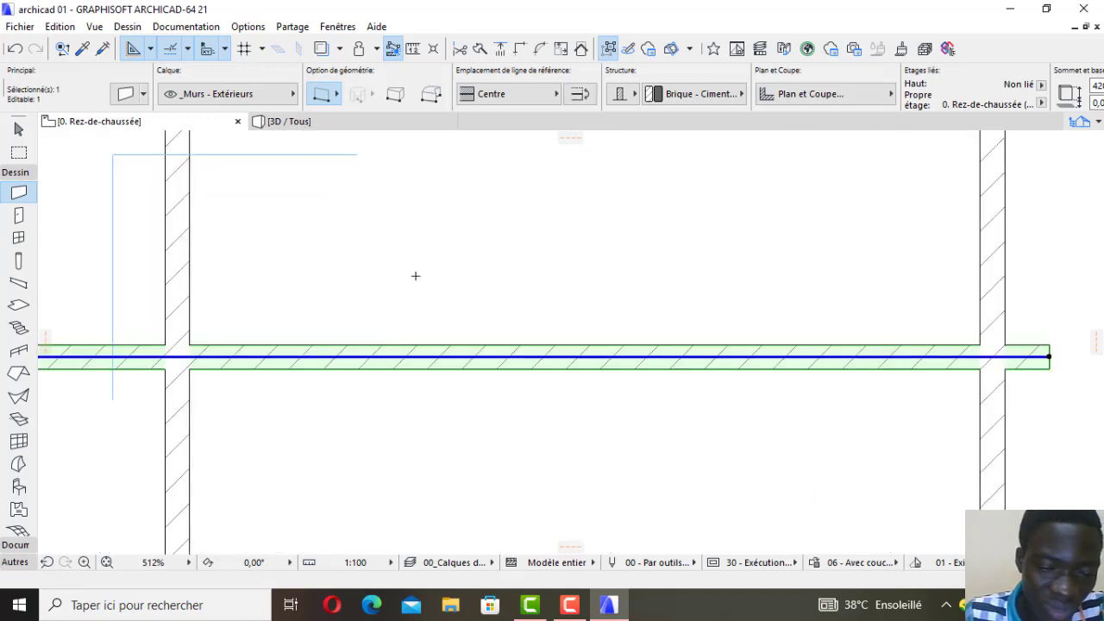
{"action": "scroll", "coordinate": [362, 350], "scroll_direction": "down", "scroll_amount": 4}
{"action": "scroll", "coordinate": [389, 331], "scroll_direction": "up", "scroll_amount": 7}
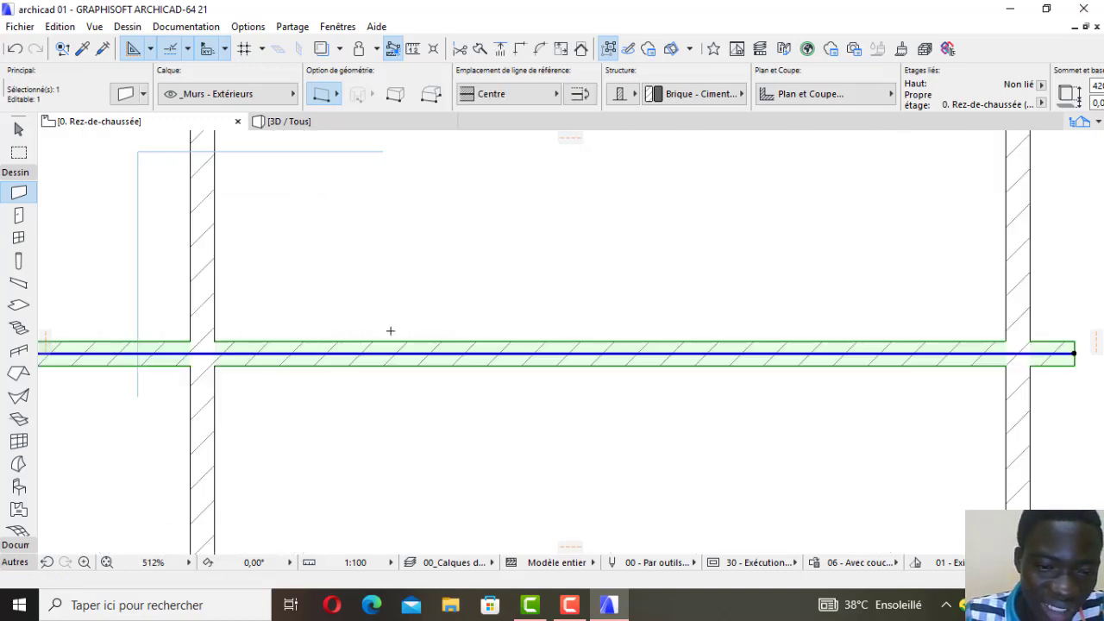
{"action": "left_click", "coordinate": [399, 349]}
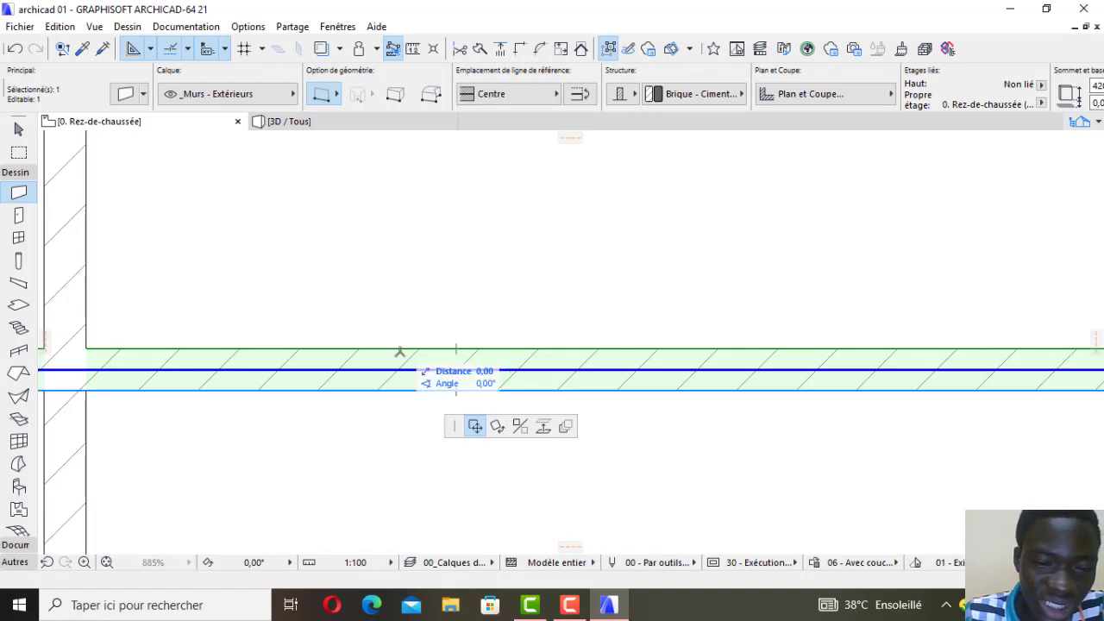
{"action": "scroll", "coordinate": [408, 292], "scroll_direction": "down", "scroll_amount": 3}
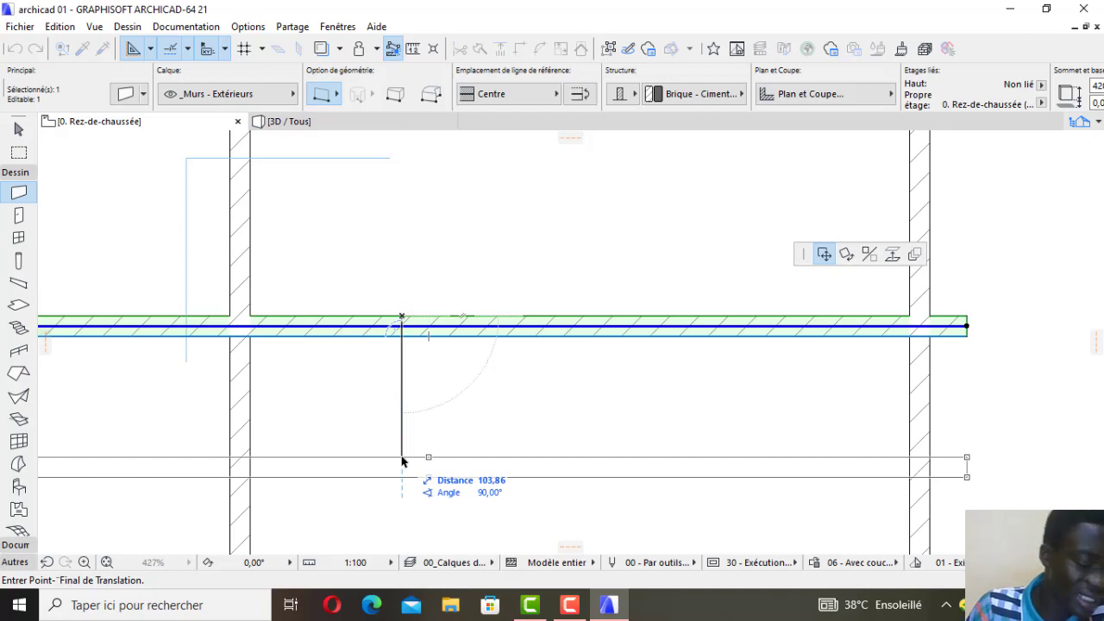
{"action": "key", "text": "ctrl"}
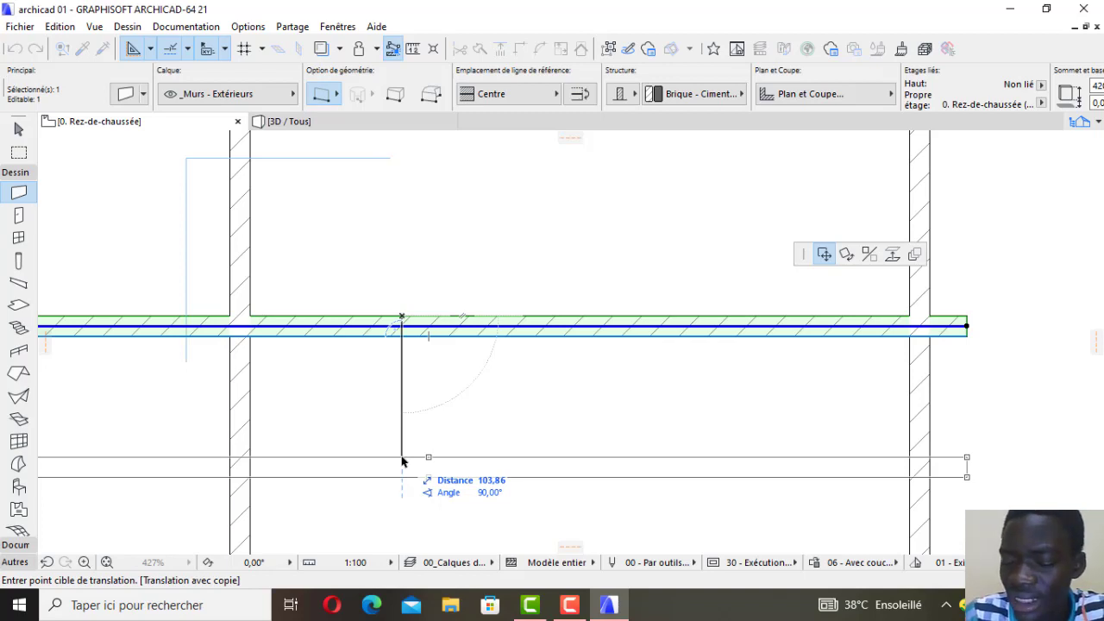
{"action": "type", "text": "145"}
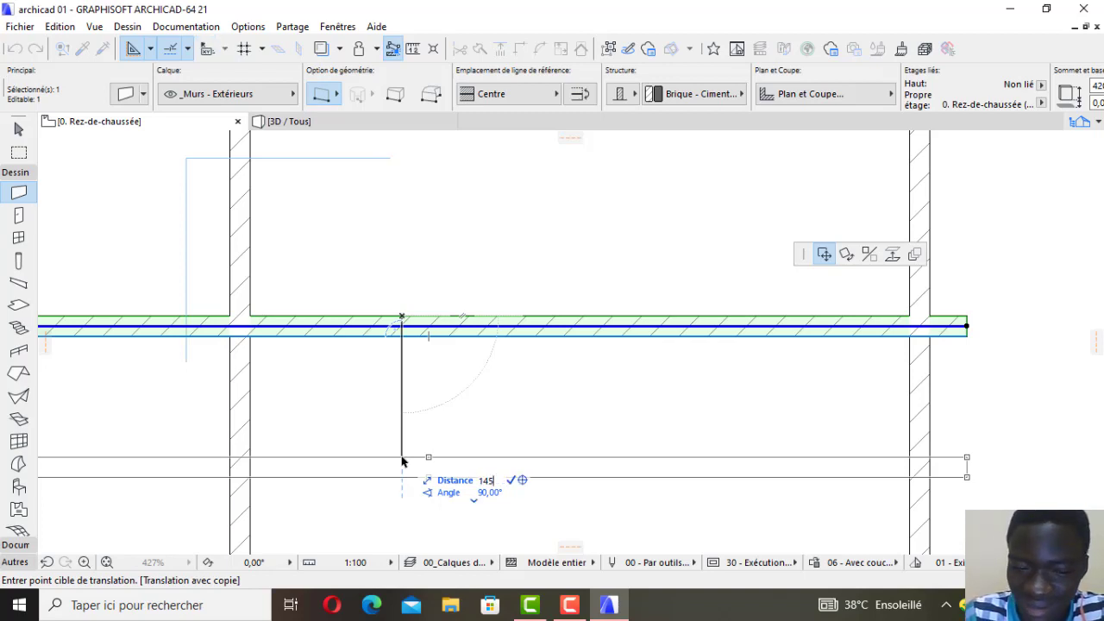
{"action": "key", "text": "Return"}
{"action": "scroll", "coordinate": [621, 337], "scroll_direction": "down", "scroll_amount": 3}
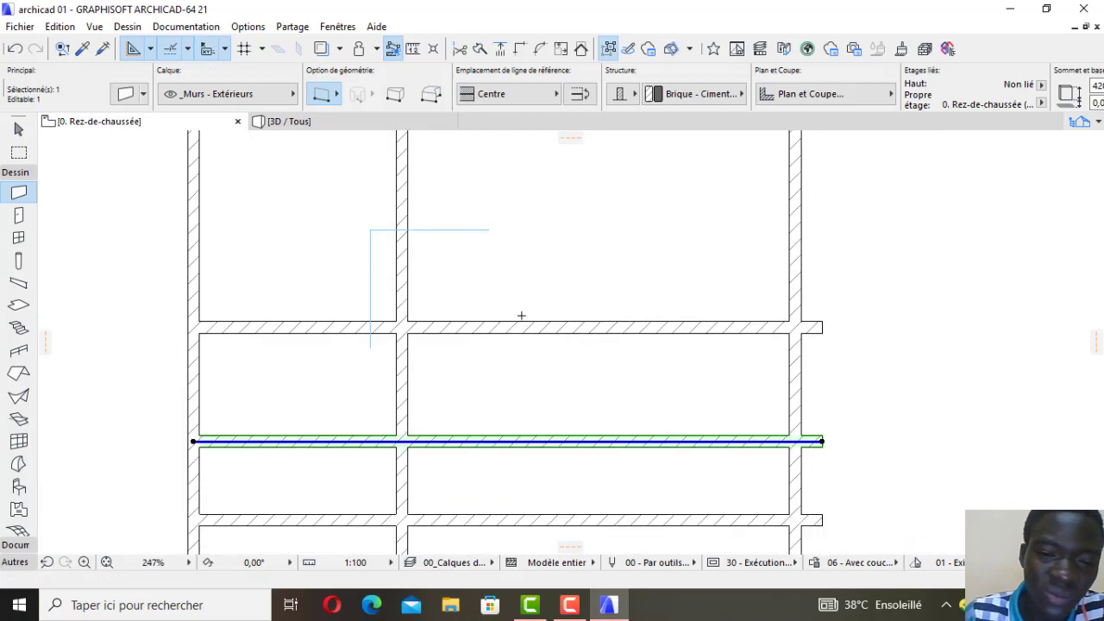
{"action": "scroll", "coordinate": [412, 449], "scroll_direction": "down", "scroll_amount": 2}
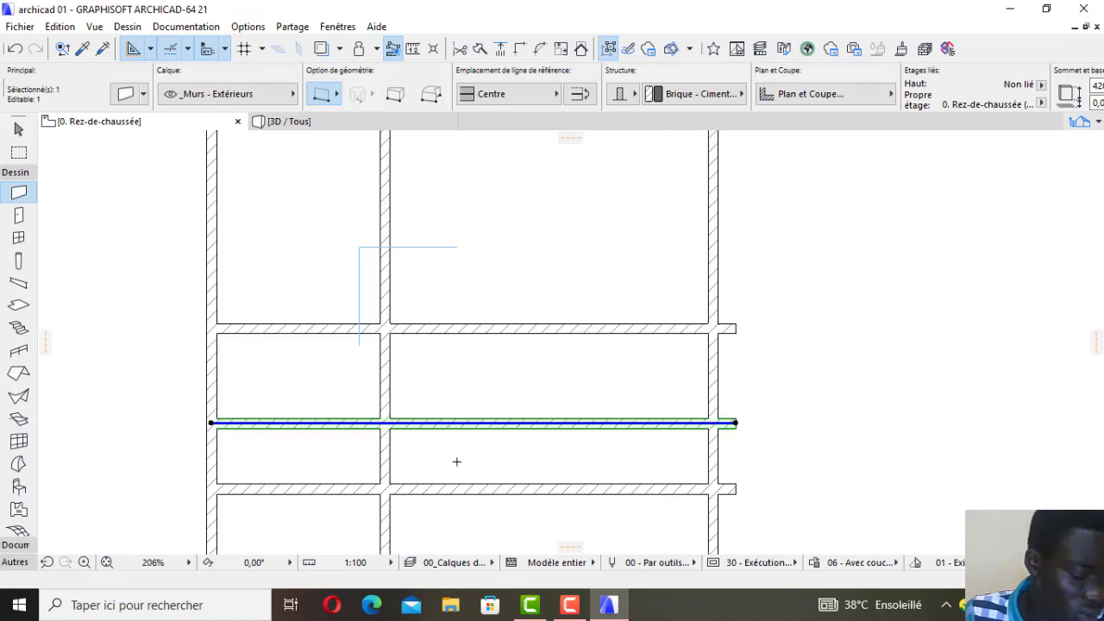
{"action": "scroll", "coordinate": [453, 459], "scroll_direction": "up", "scroll_amount": 1}
{"action": "scroll", "coordinate": [443, 393], "scroll_direction": "down", "scroll_amount": 1}
{"action": "scroll", "coordinate": [449, 467], "scroll_direction": "up", "scroll_amount": 4}
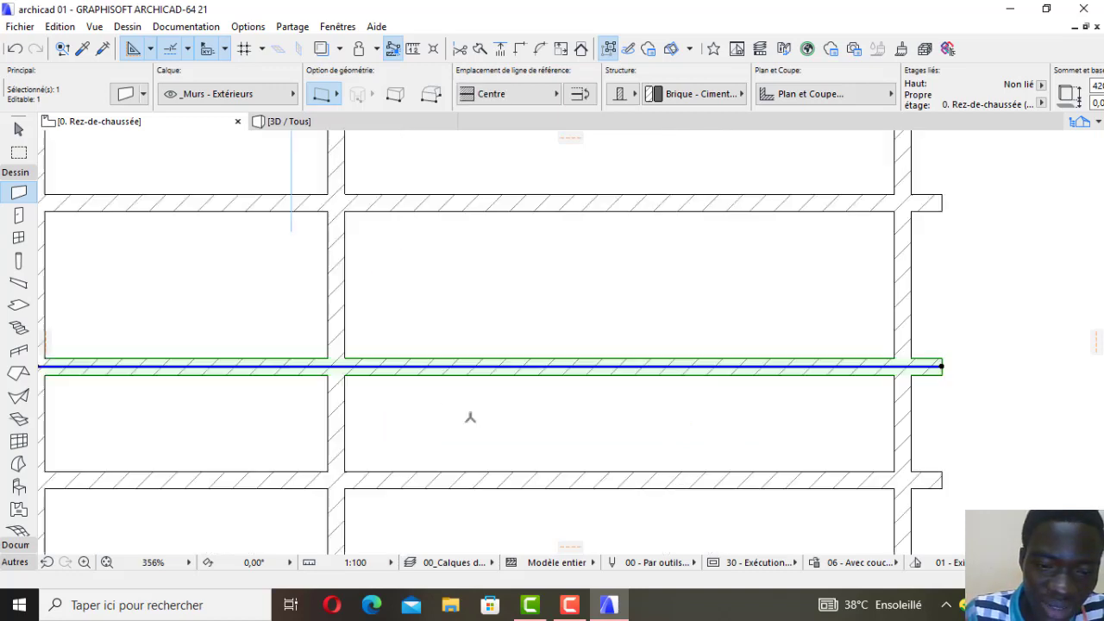
Copy the third horizontal wall from the top straight down at a distance of 215, using a point on its upper face as reference, and deselect the copy.
{"action": "left_click", "coordinate": [459, 357]}
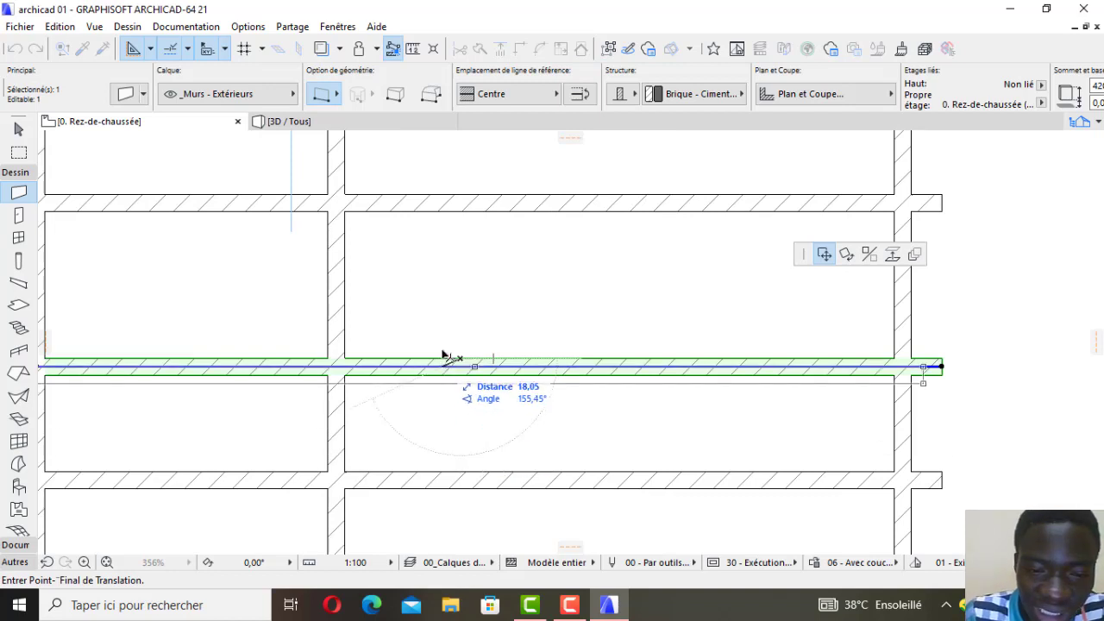
{"action": "scroll", "coordinate": [474, 359], "scroll_direction": "up", "scroll_amount": 3}
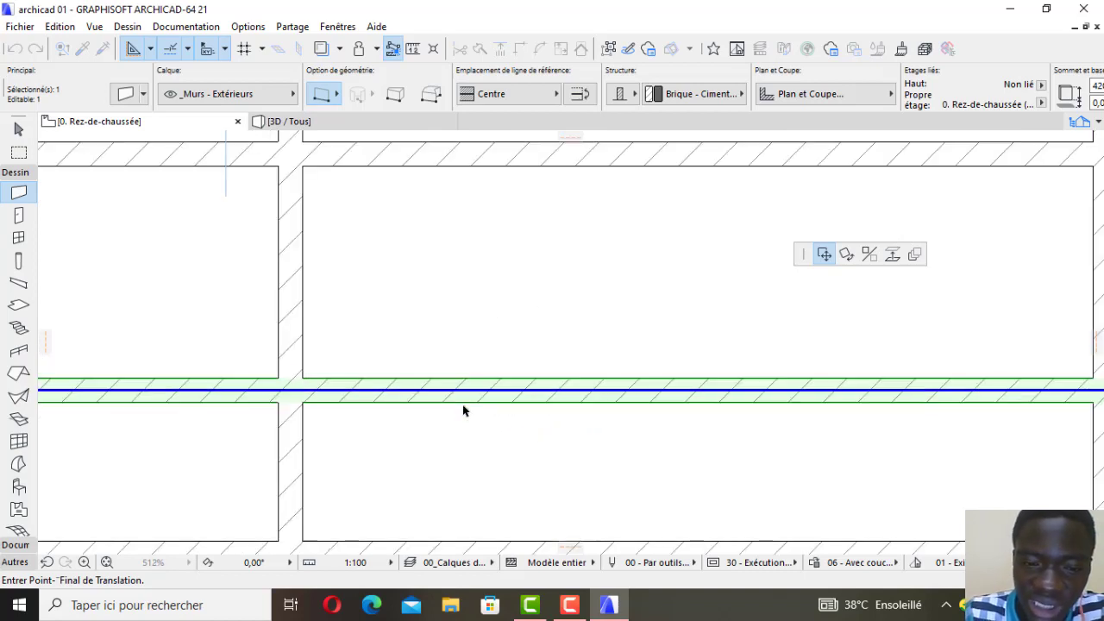
{"action": "scroll", "coordinate": [463, 412], "scroll_direction": "up", "scroll_amount": 3}
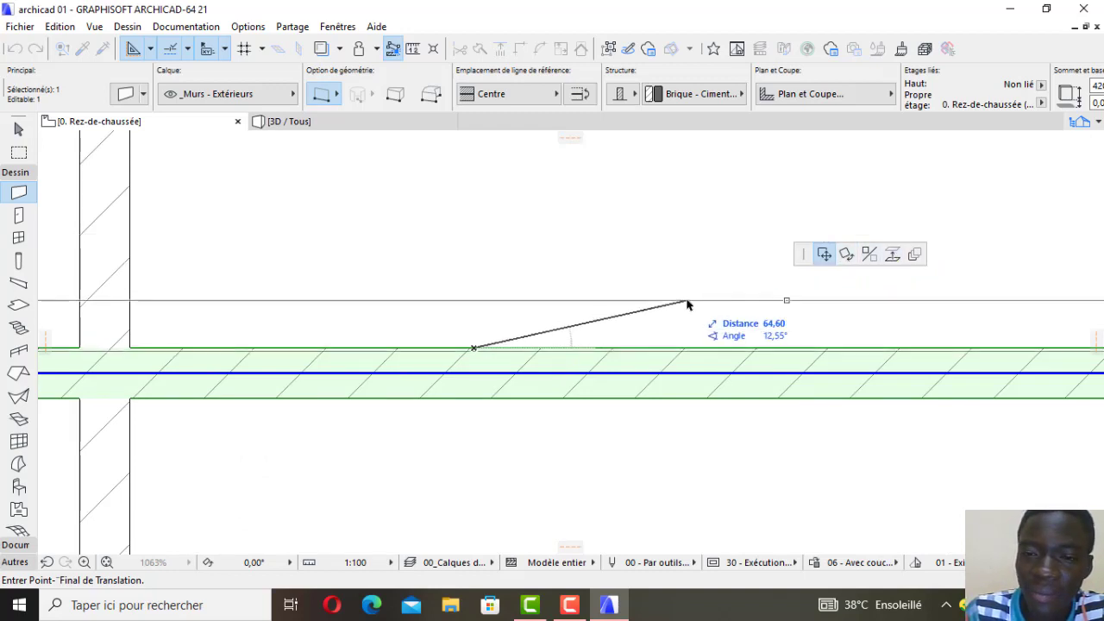
{"action": "scroll", "coordinate": [492, 306], "scroll_direction": "down", "scroll_amount": 1}
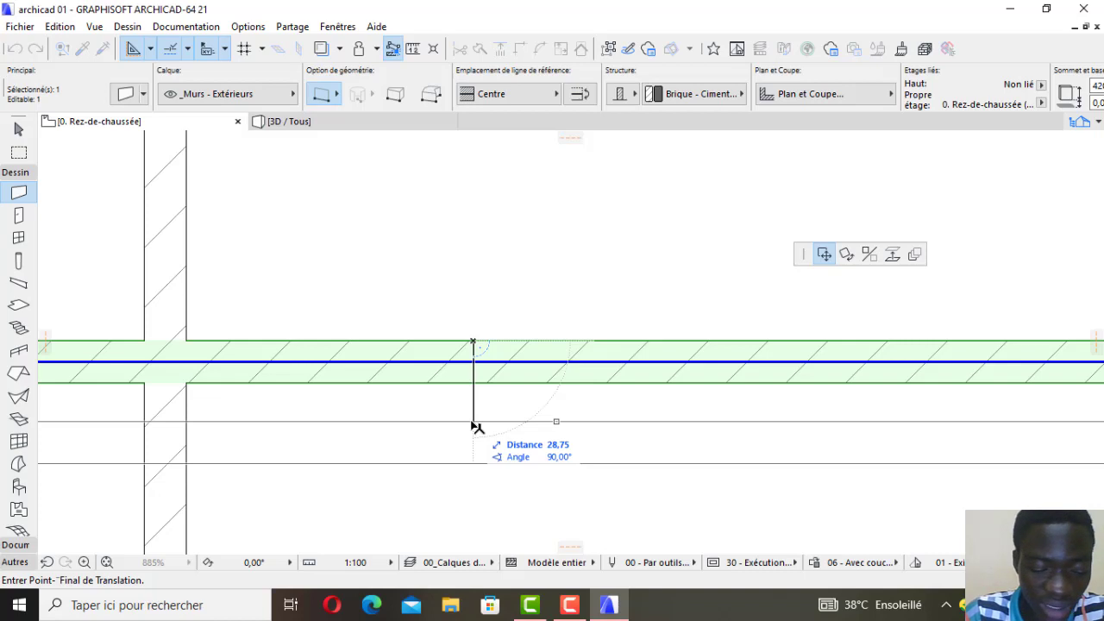
{"action": "key", "text": "ctrl"}
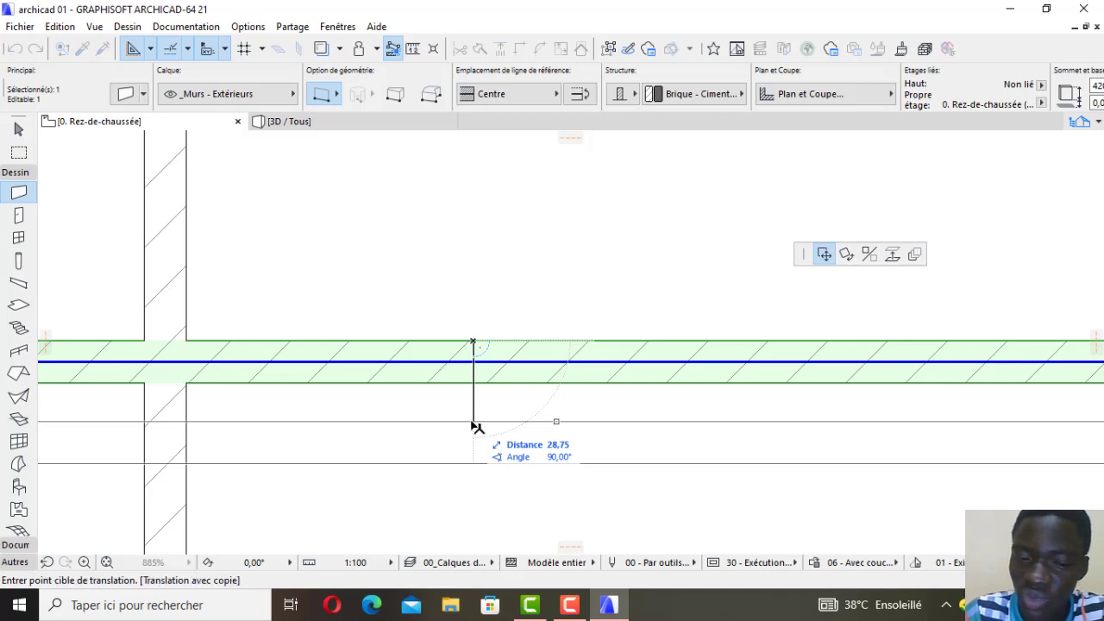
{"action": "type", "text": "215"}
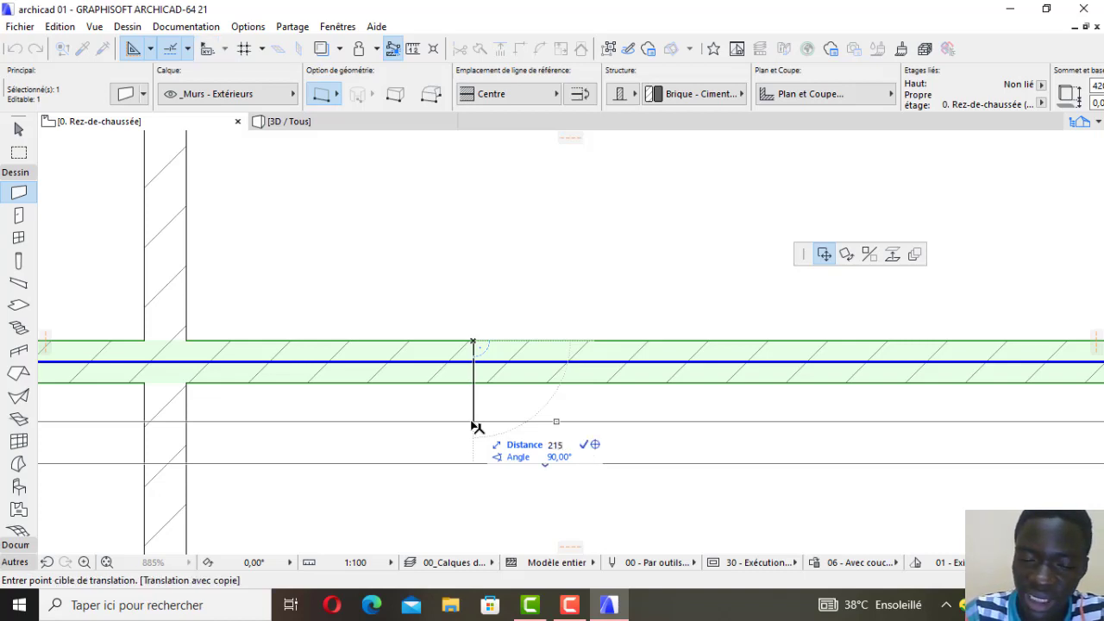
{"action": "key", "text": "Return"}
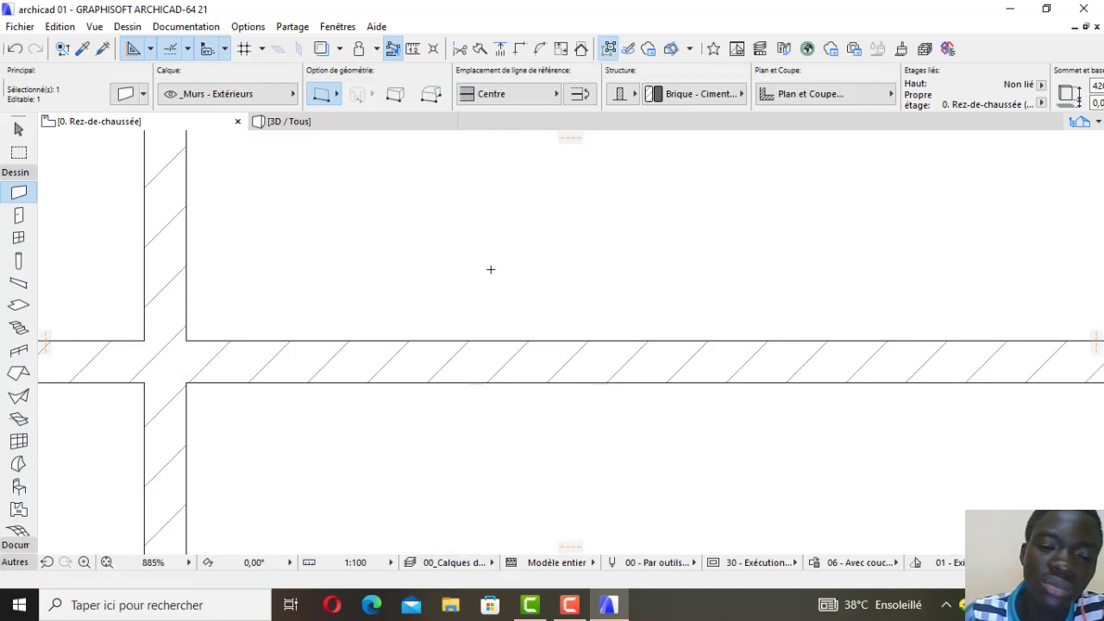
{"action": "scroll", "coordinate": [491, 269], "scroll_direction": "down", "scroll_amount": 6}
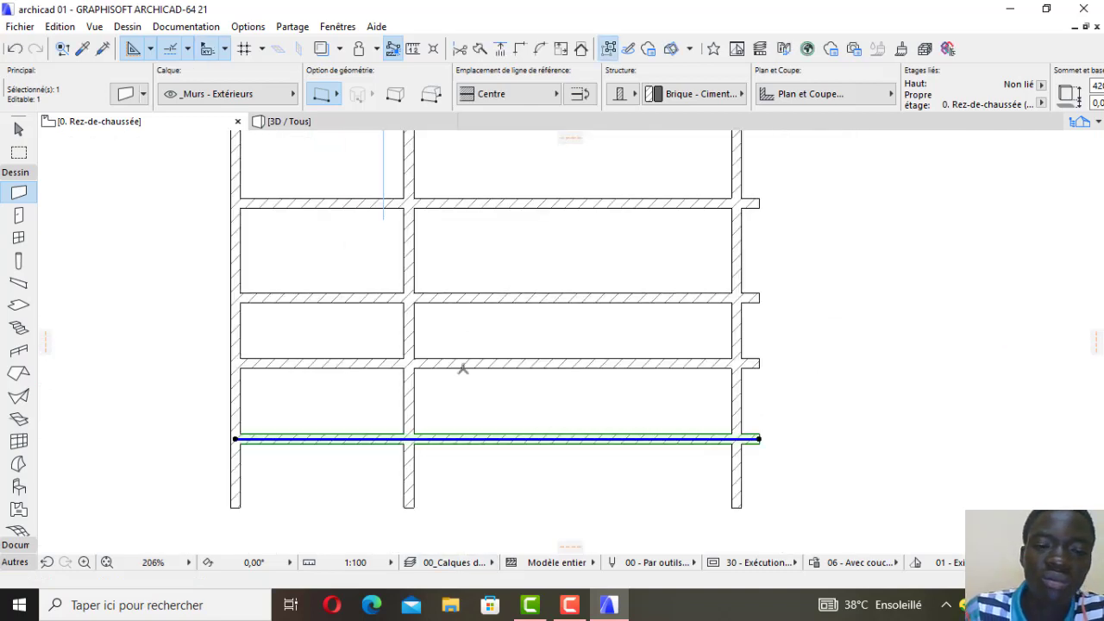
{"action": "scroll", "coordinate": [465, 339], "scroll_direction": "down", "scroll_amount": 1}
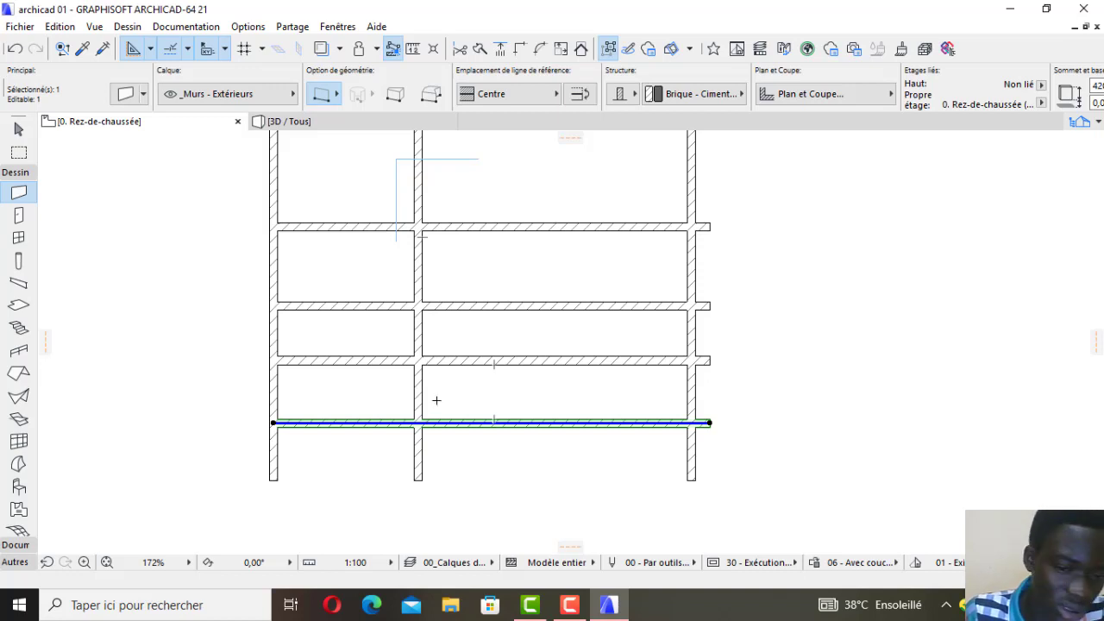
{"action": "key", "text": "Escape"}
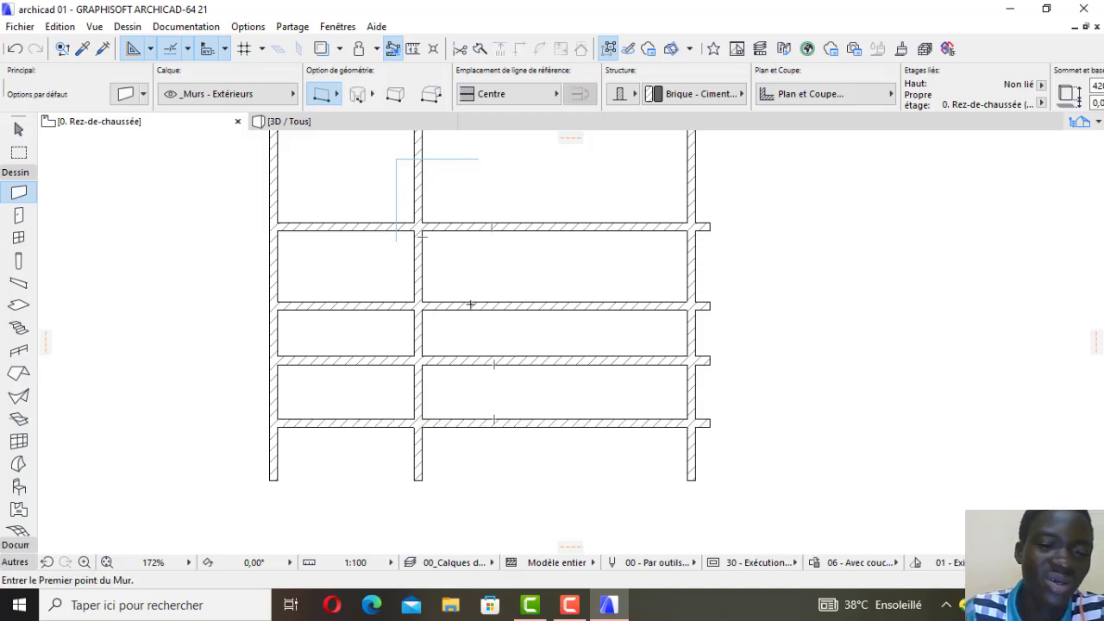
Select the middle vertical wall.
{"action": "scroll", "coordinate": [470, 304], "scroll_direction": "down", "scroll_amount": 2}
{"action": "scroll", "coordinate": [485, 210], "scroll_direction": "up", "scroll_amount": 3}
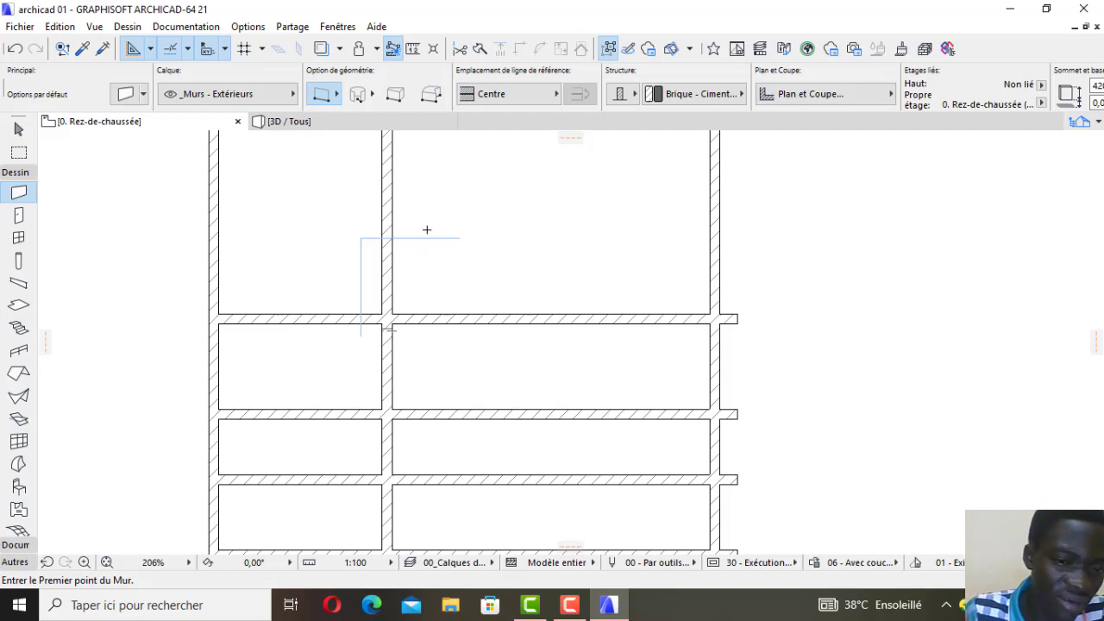
{"action": "left_click", "coordinate": [387, 233], "text": "shift"}
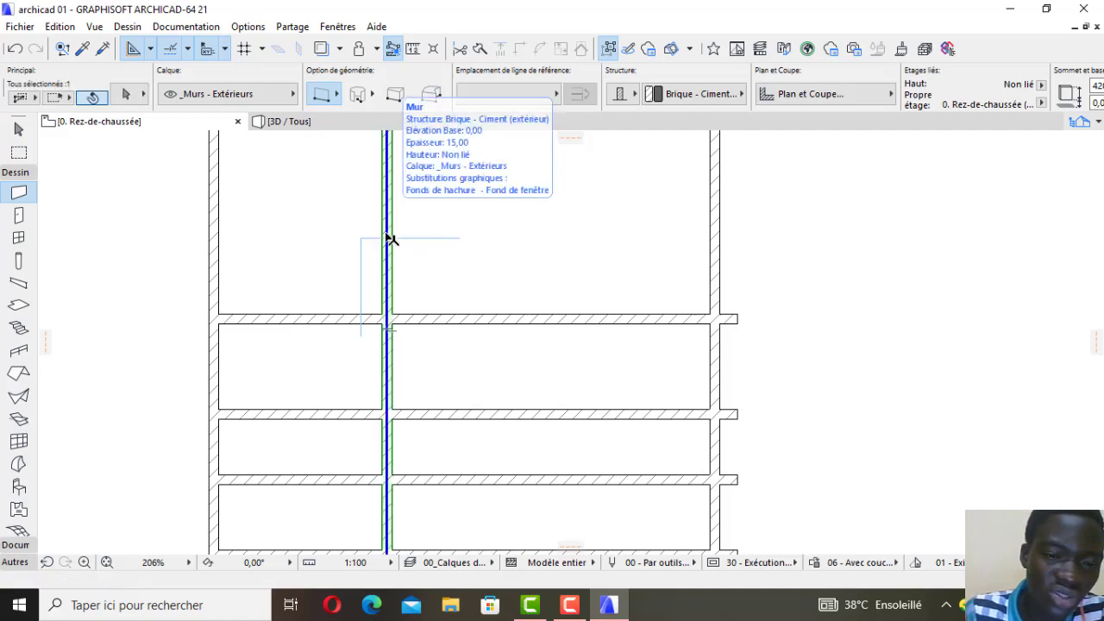
{"action": "scroll", "coordinate": [392, 313], "scroll_direction": "up", "scroll_amount": 4}
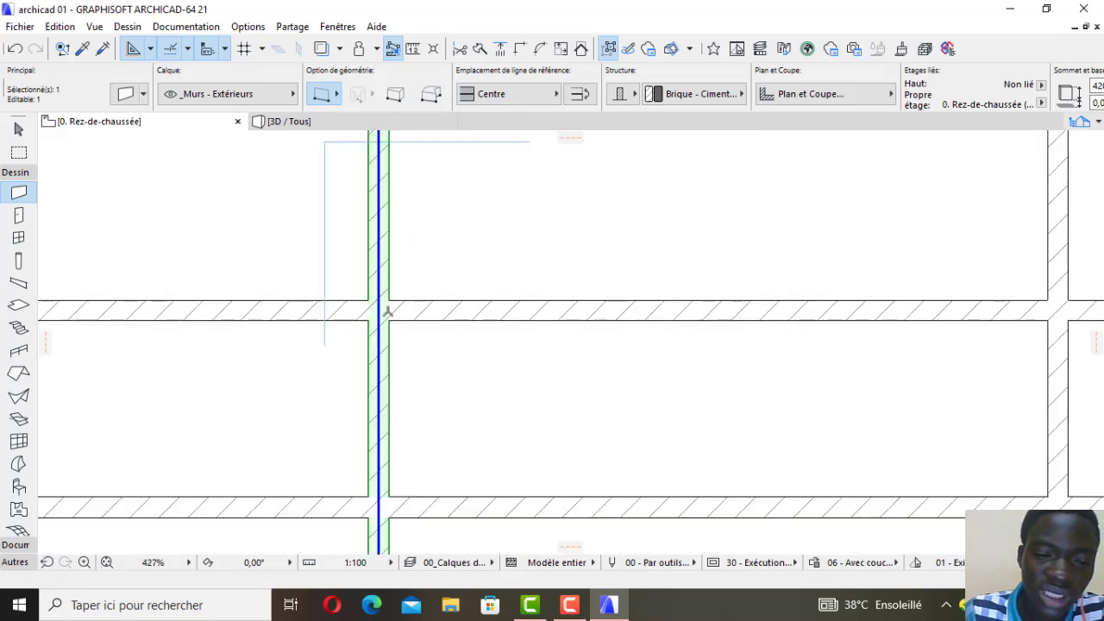
{"action": "scroll", "coordinate": [380, 266], "scroll_direction": "up", "scroll_amount": 2}
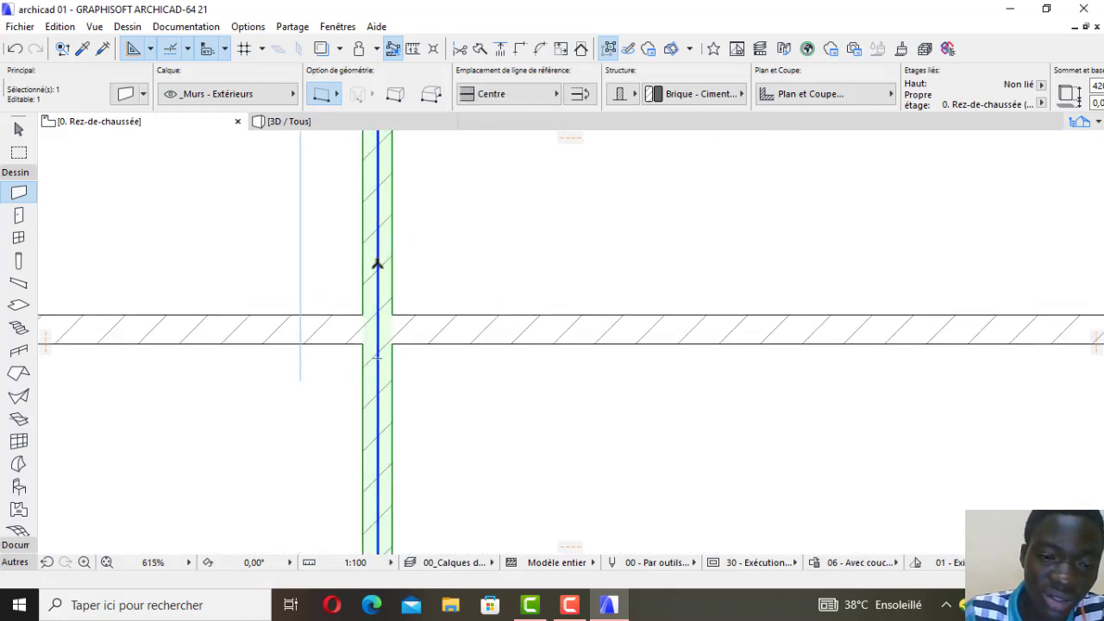
{"action": "left_click", "coordinate": [376, 263]}
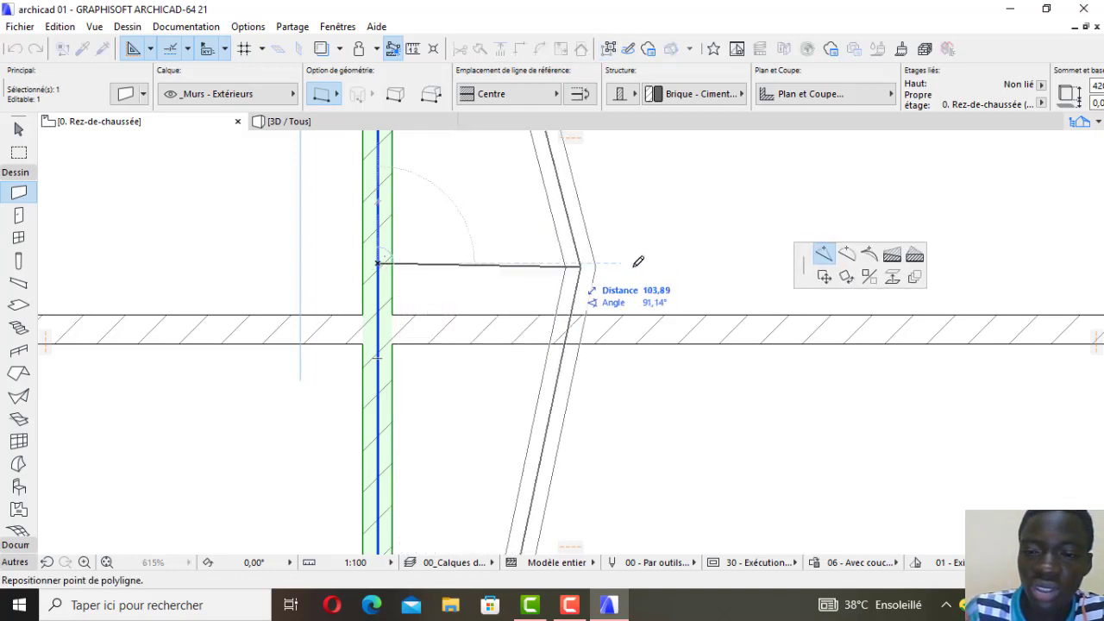
{"action": "left_click", "coordinate": [846, 259]}
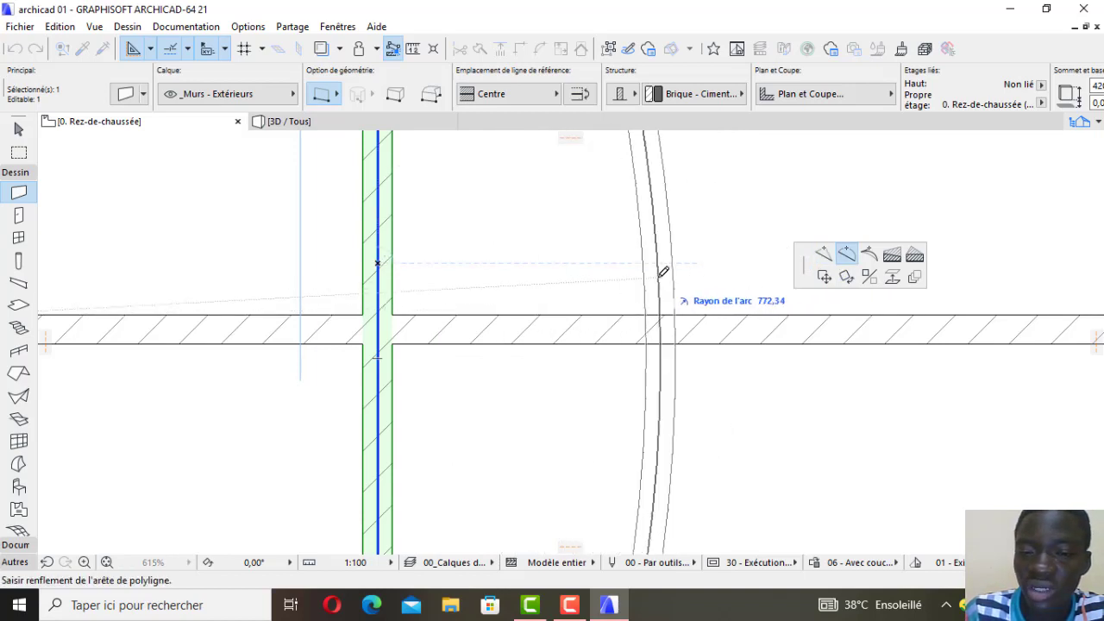
{"action": "left_click", "coordinate": [869, 255]}
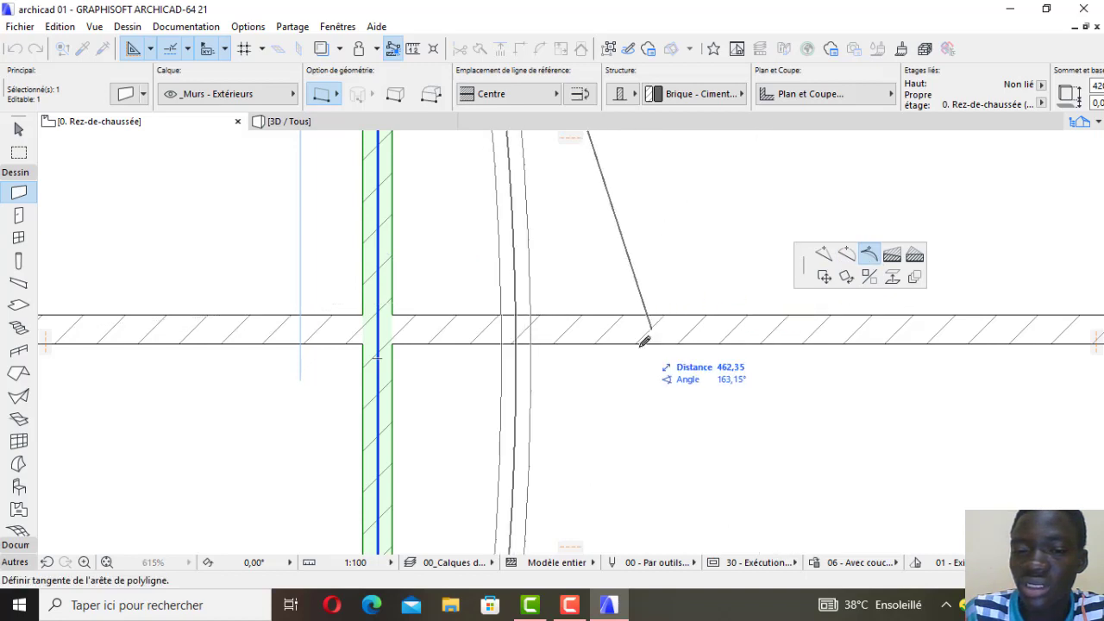
{"action": "scroll", "coordinate": [642, 341], "scroll_direction": "down", "scroll_amount": 2}
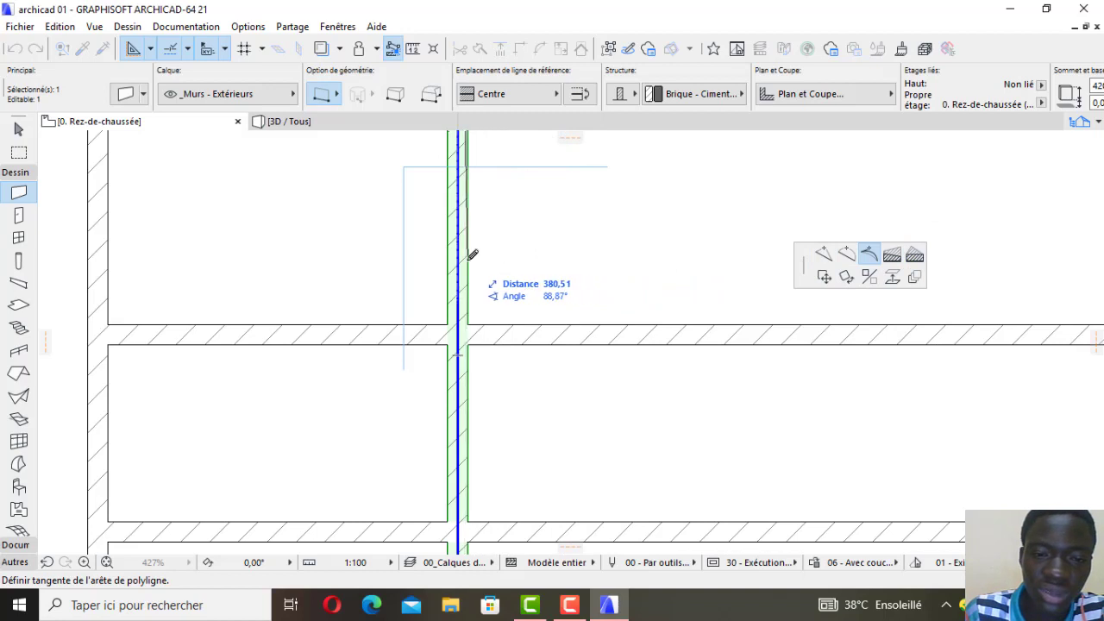
{"action": "key", "text": "Escape"}
Copy the selected middle vertical wall horizontally to the right at a distance of 135, using a point on its right face as reference, and deselect the copy.
{"action": "scroll", "coordinate": [466, 281], "scroll_direction": "up", "scroll_amount": 3}
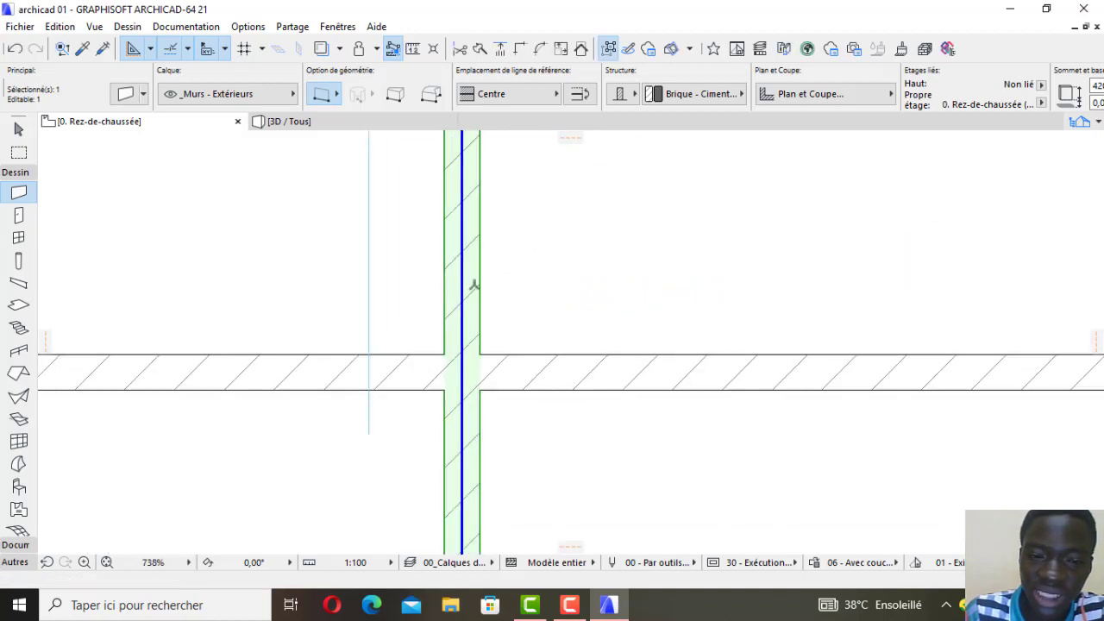
{"action": "left_click", "coordinate": [478, 284]}
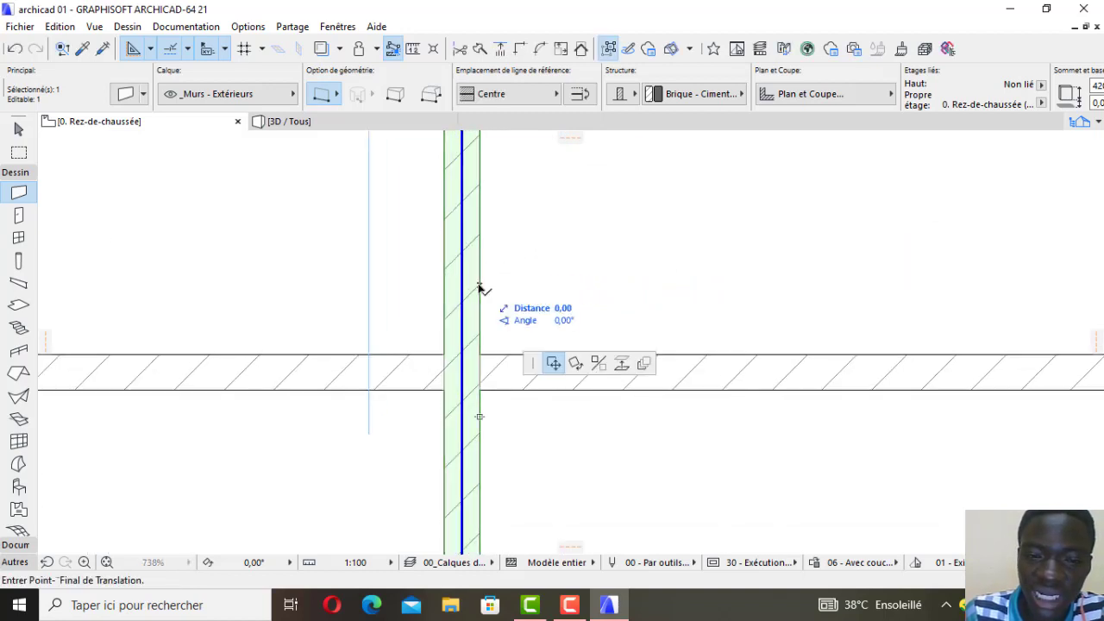
{"action": "scroll", "coordinate": [534, 289], "scroll_direction": "down", "scroll_amount": 3}
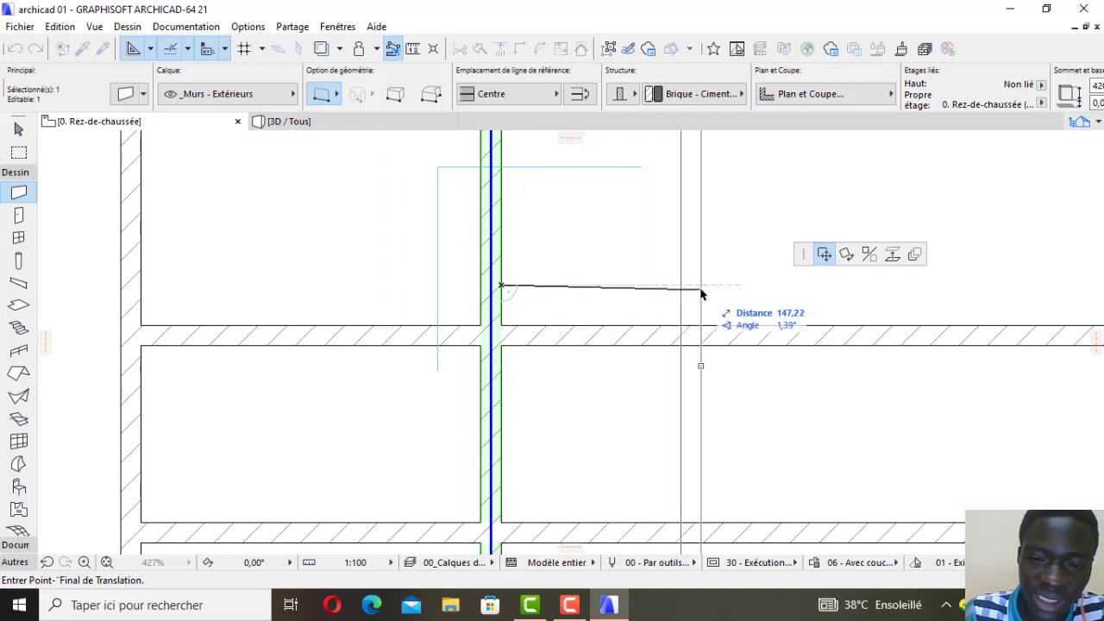
{"action": "key", "text": "ctrl"}
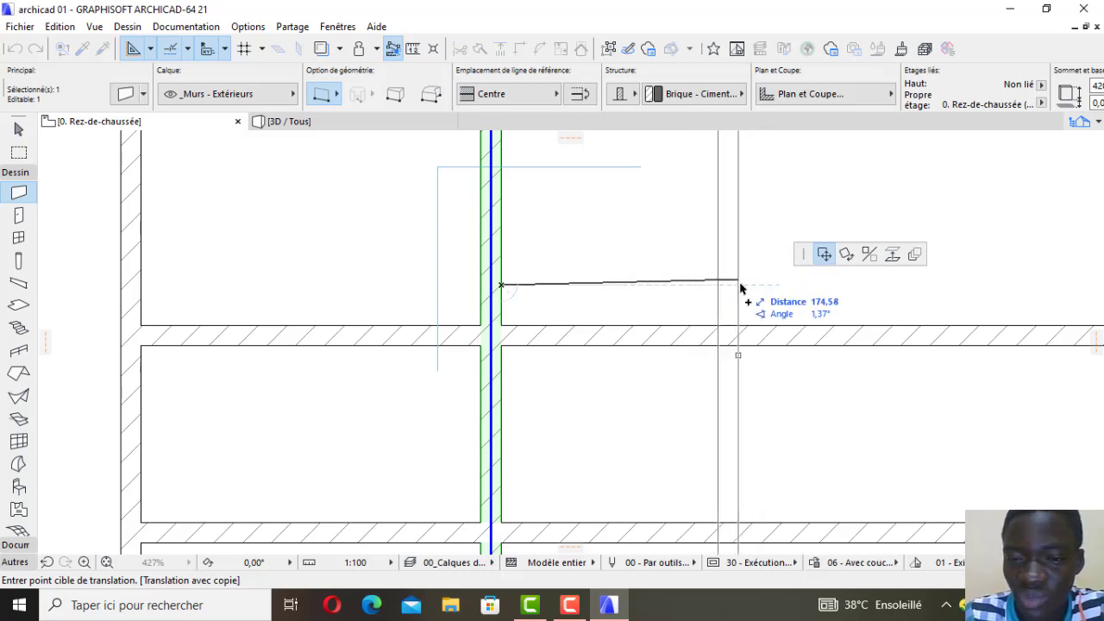
{"action": "key", "text": "shift"}
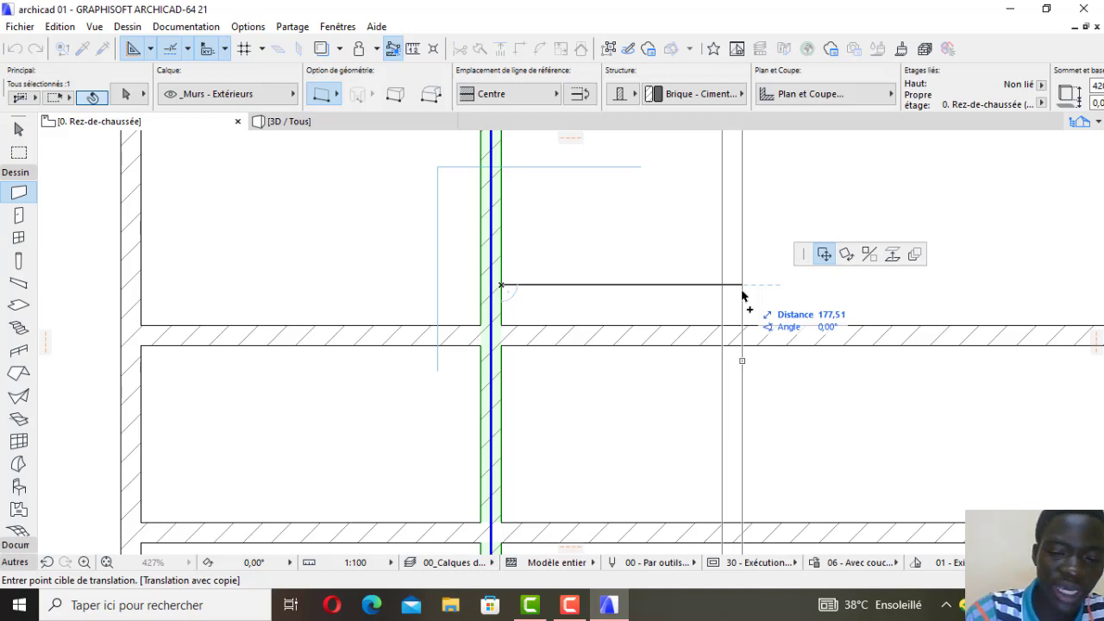
{"action": "key", "text": "Tab"}
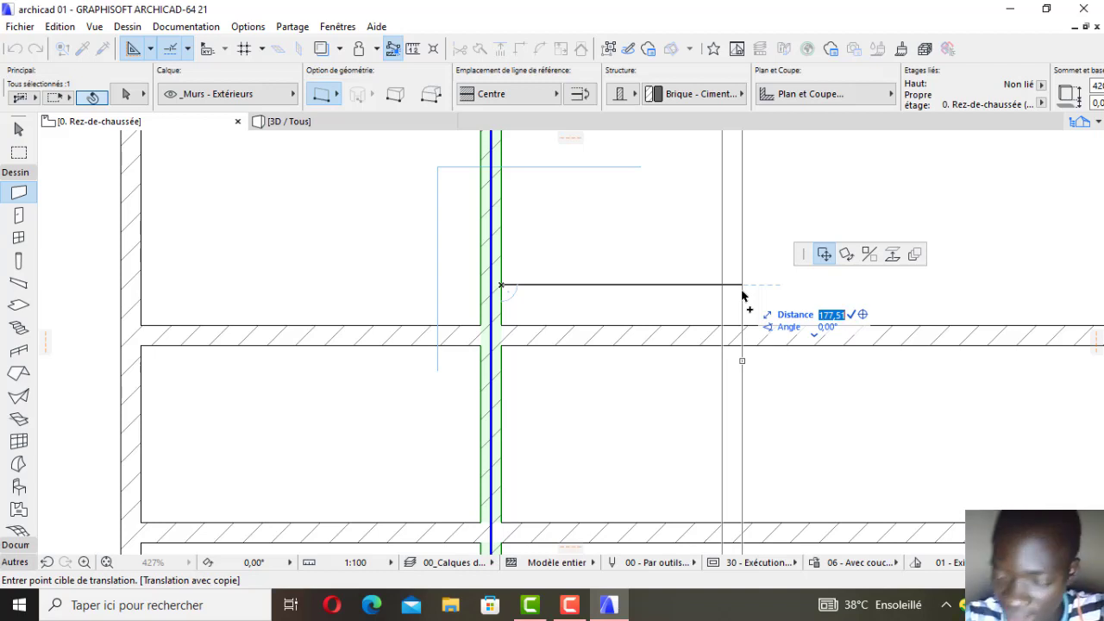
{"action": "type", "text": "135,00"}
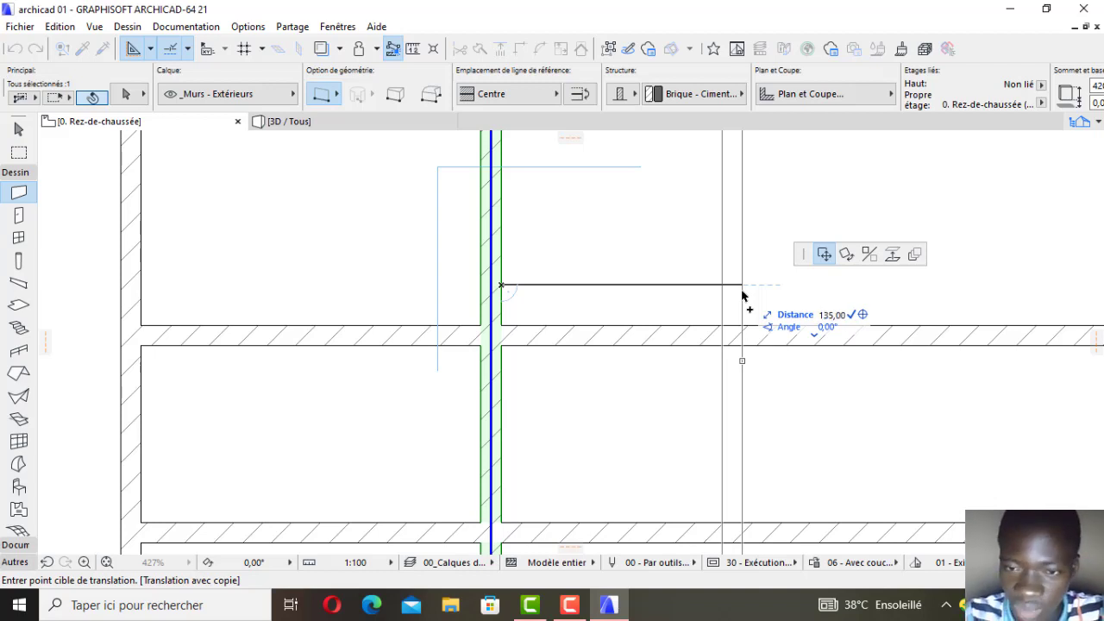
{"action": "type", "text": "5"}
{"action": "key", "text": "Return"}
{"action": "scroll", "coordinate": [547, 259], "scroll_direction": "down", "scroll_amount": 5}
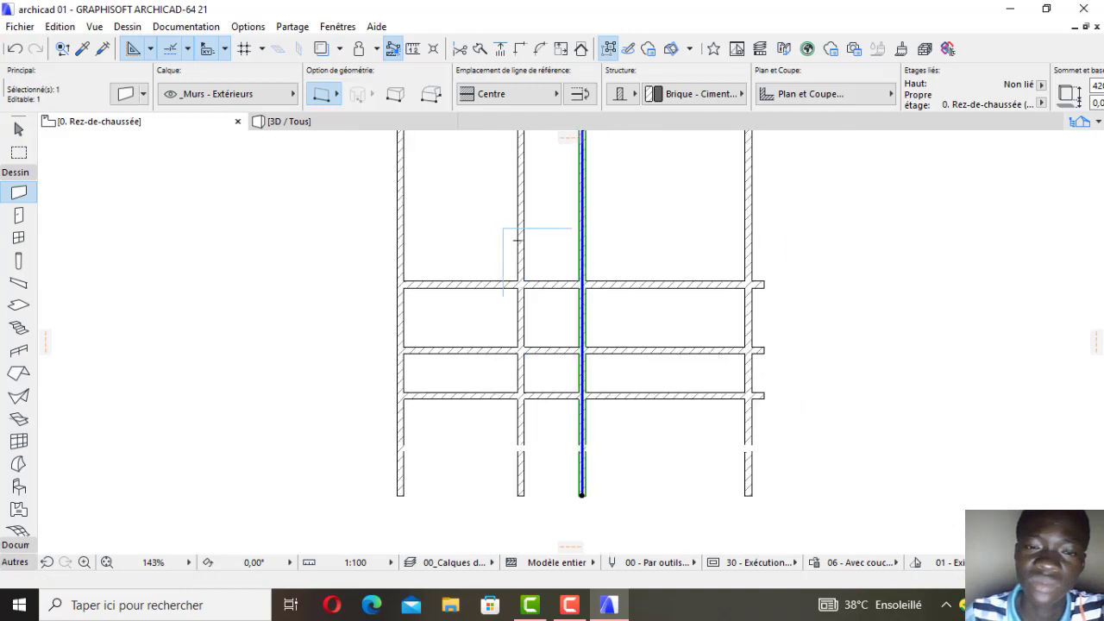
{"action": "scroll", "coordinate": [570, 322], "scroll_direction": "down", "scroll_amount": 2}
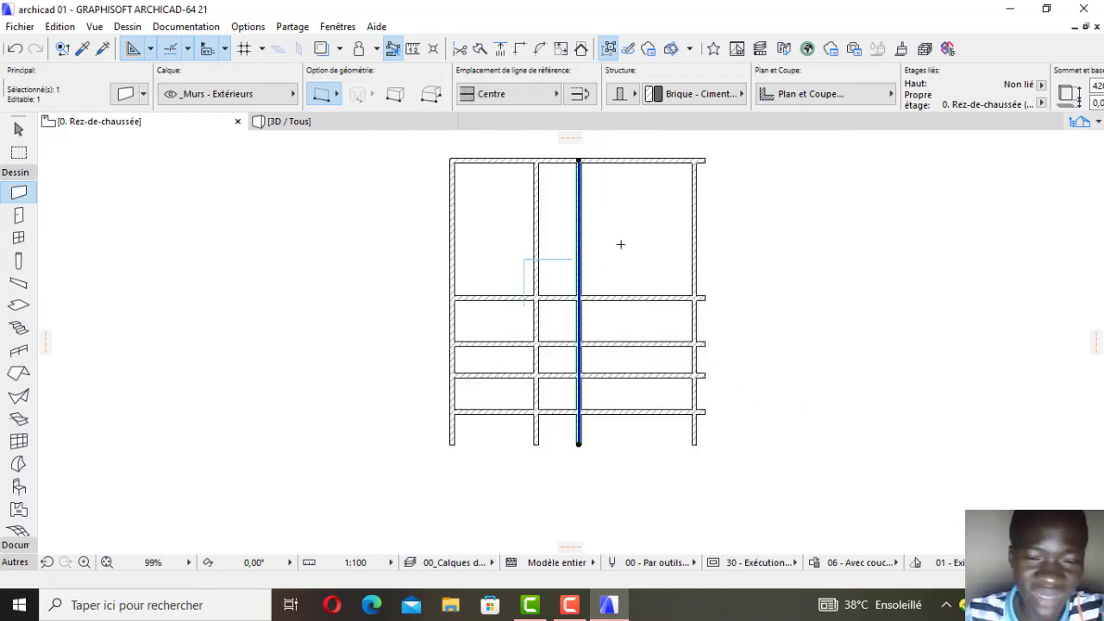
{"action": "key", "text": "Escape"}
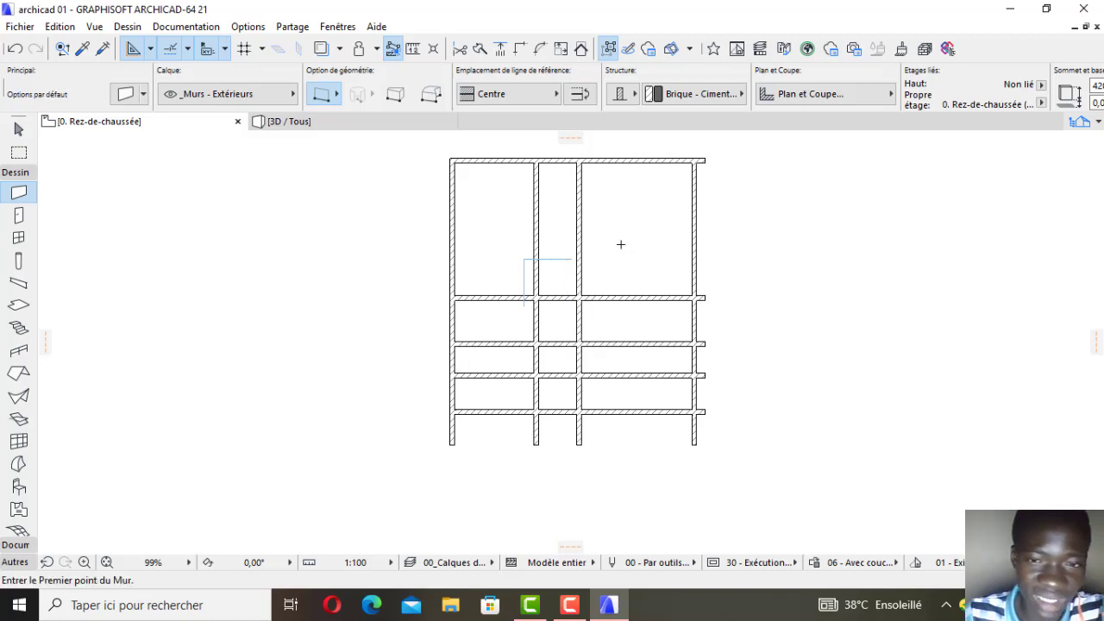
Trim the end of the top horizontal wall that extends beyond the rightmost vertical wall.
{"action": "scroll", "coordinate": [597, 280], "scroll_direction": "down", "scroll_amount": 1}
{"action": "scroll", "coordinate": [629, 170], "scroll_direction": "up", "scroll_amount": 2}
{"action": "scroll", "coordinate": [629, 170], "scroll_direction": "up", "scroll_amount": 1}
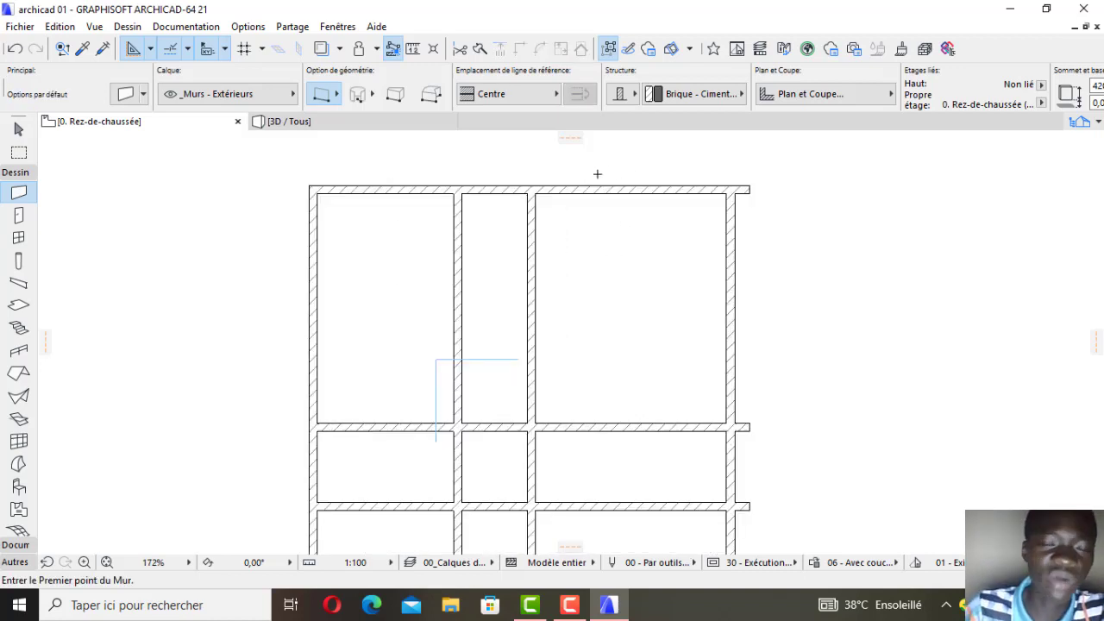
{"action": "scroll", "coordinate": [503, 217], "scroll_direction": "down", "scroll_amount": 1}
{"action": "scroll", "coordinate": [602, 221], "scroll_direction": "up", "scroll_amount": 2}
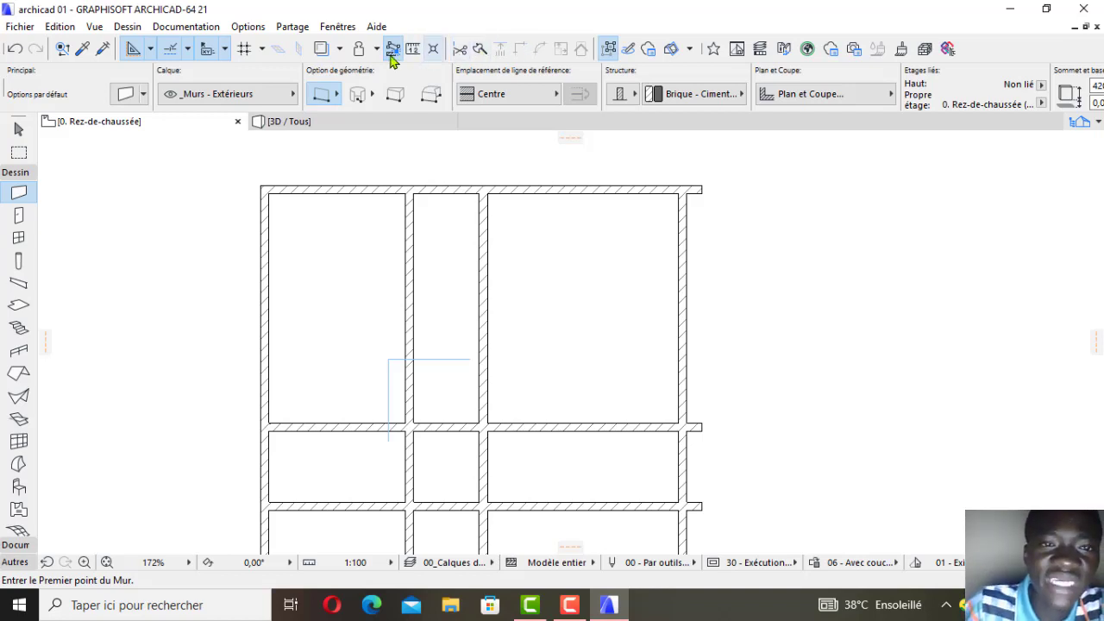
{"action": "left_click", "coordinate": [458, 50]}
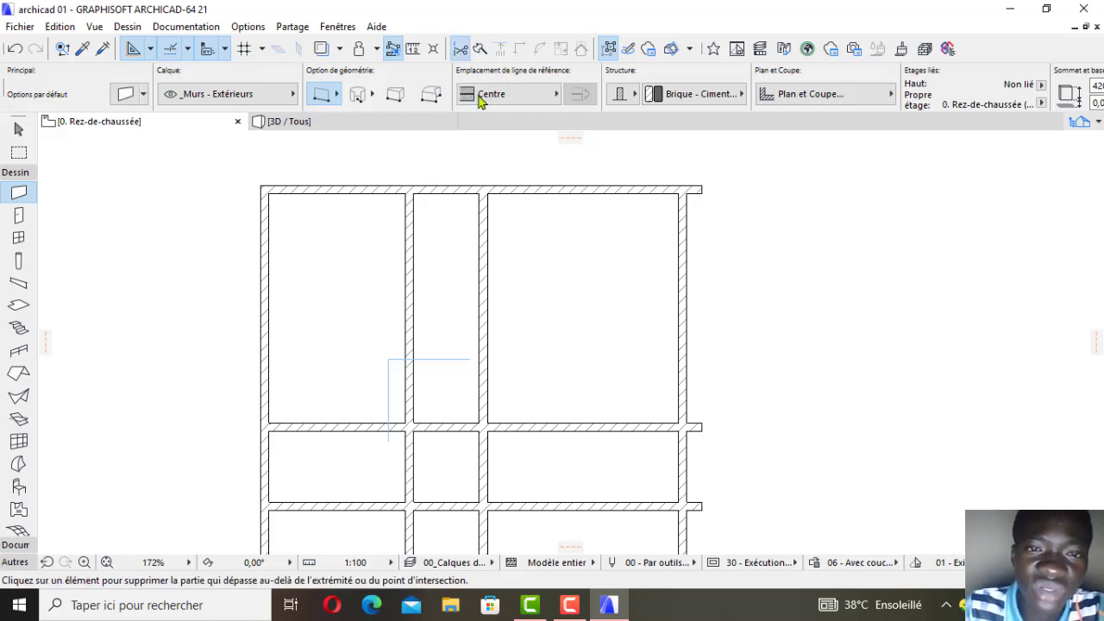
{"action": "left_click", "coordinate": [696, 193]}
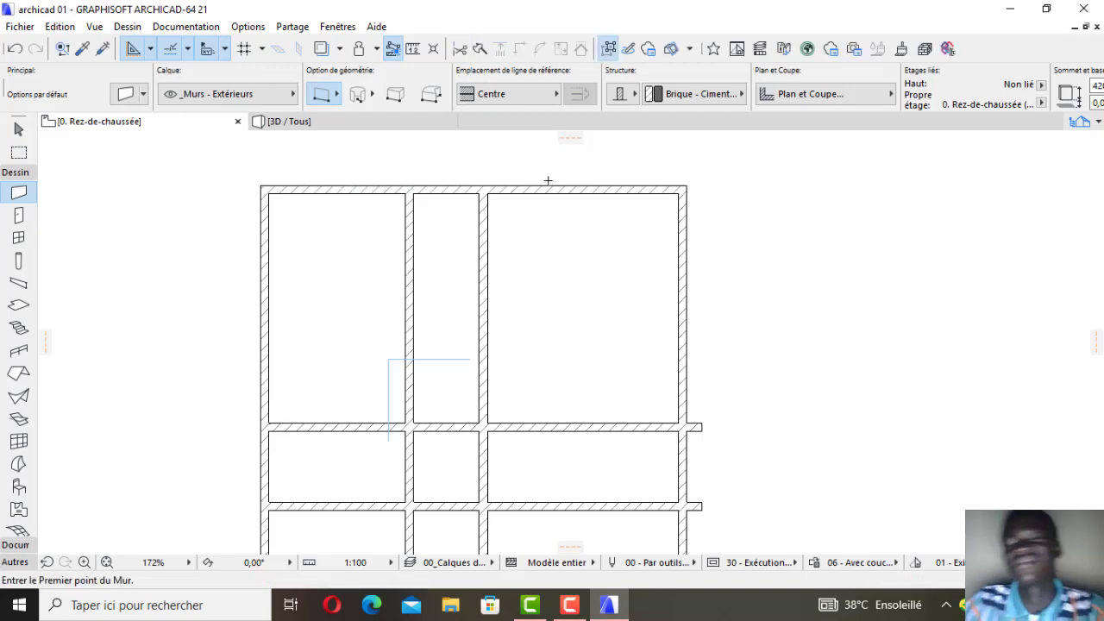
Trim away the part of the leftmost vertical wall between the top and second horizontal walls.
{"action": "left_click", "coordinate": [457, 50]}
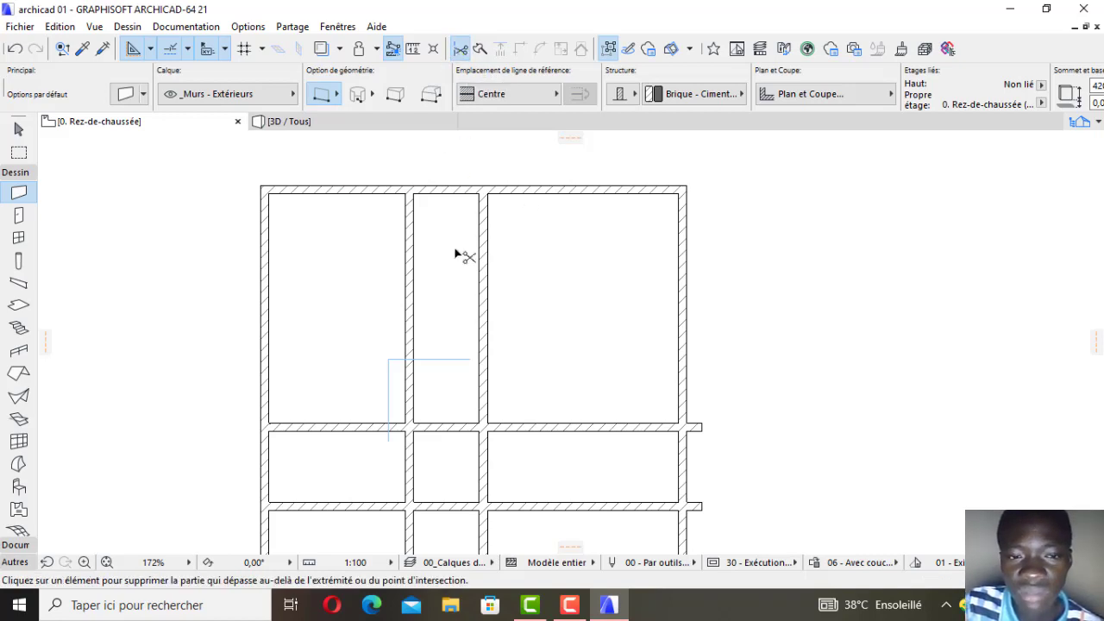
{"action": "scroll", "coordinate": [444, 261], "scroll_direction": "down", "scroll_amount": 2}
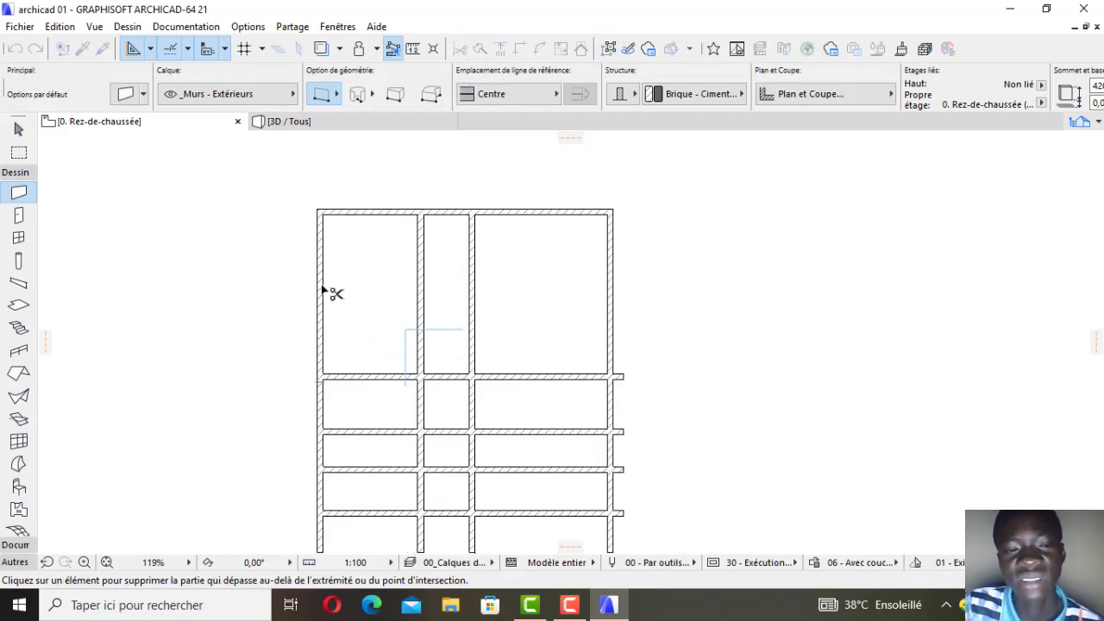
{"action": "left_click", "coordinate": [323, 291]}
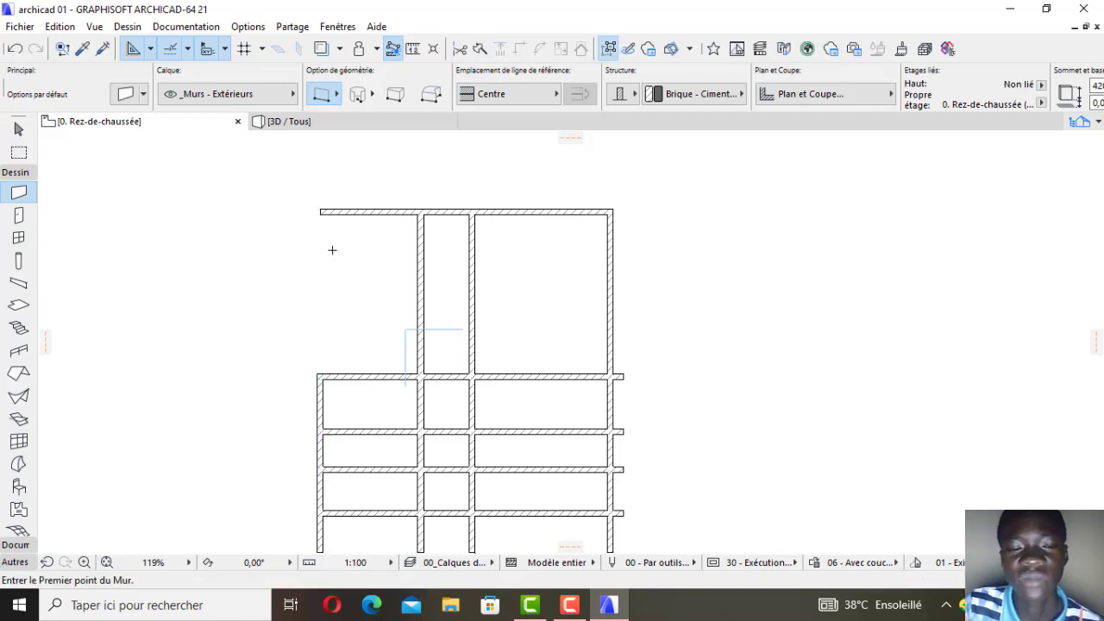
Trim away the third horizontal wall's leftmost section and the fourth horizontal wall's section between the two middle vertical walls.
{"action": "left_click", "coordinate": [460, 49]}
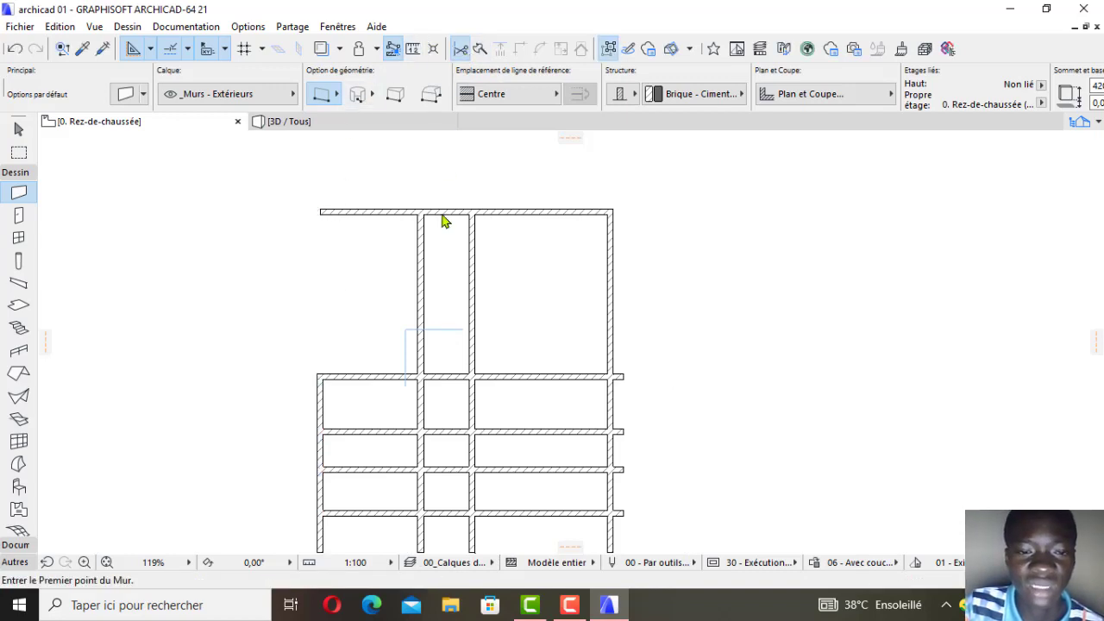
{"action": "scroll", "coordinate": [414, 254], "scroll_direction": "down", "scroll_amount": 5}
{"action": "scroll", "coordinate": [414, 354], "scroll_direction": "up", "scroll_amount": 6}
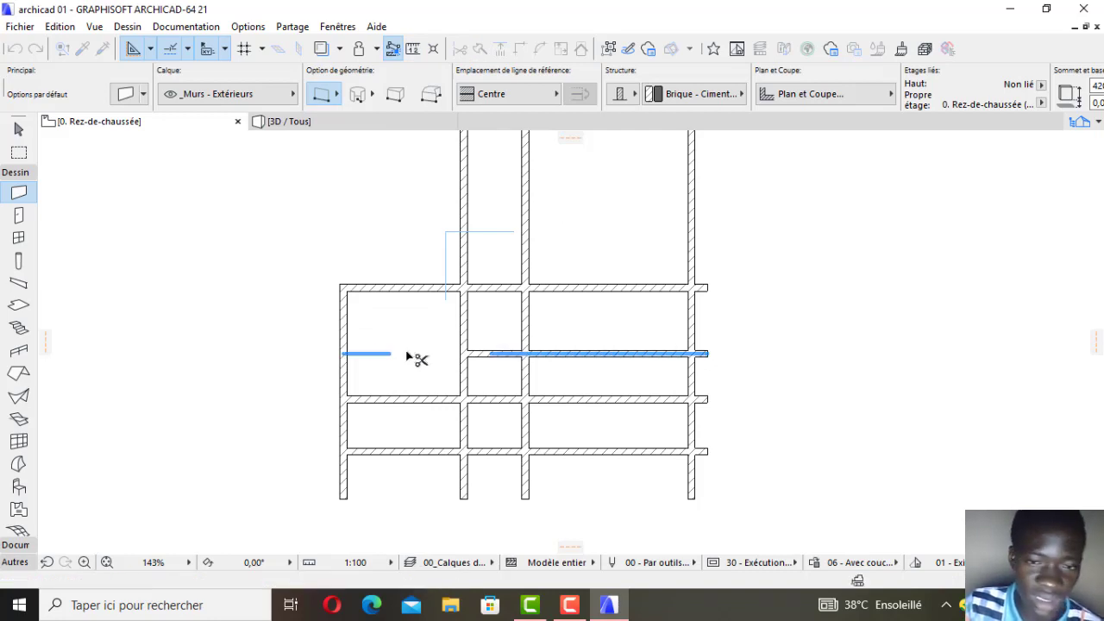
{"action": "left_click", "coordinate": [416, 357]}
{"action": "scroll", "coordinate": [539, 217], "scroll_direction": "down", "scroll_amount": 2}
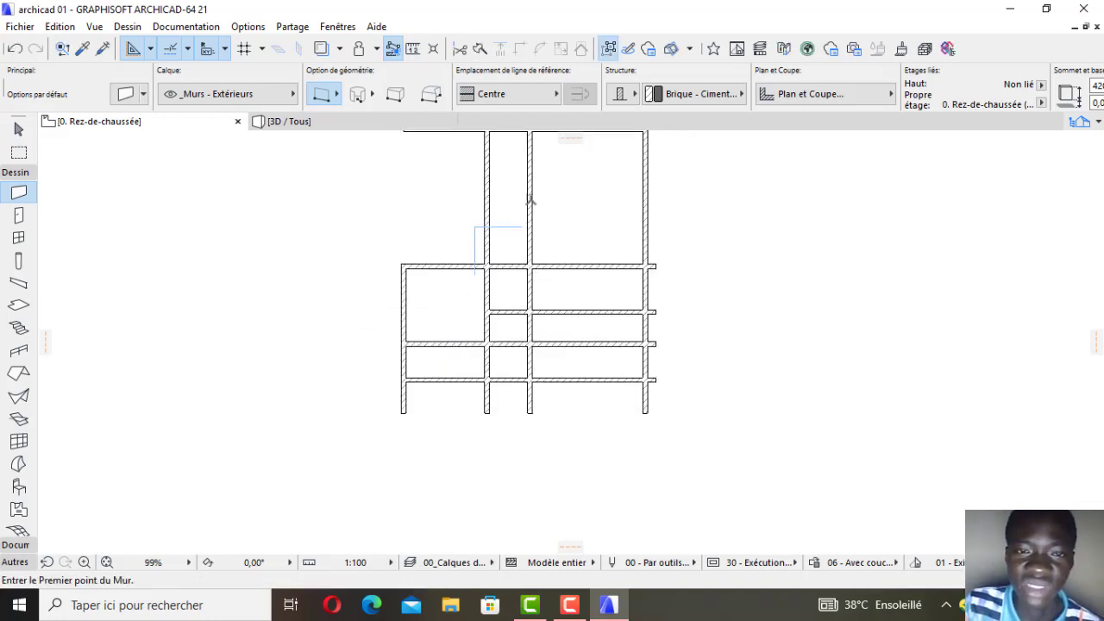
{"action": "left_click", "coordinate": [460, 49]}
{"action": "left_click", "coordinate": [509, 344]}
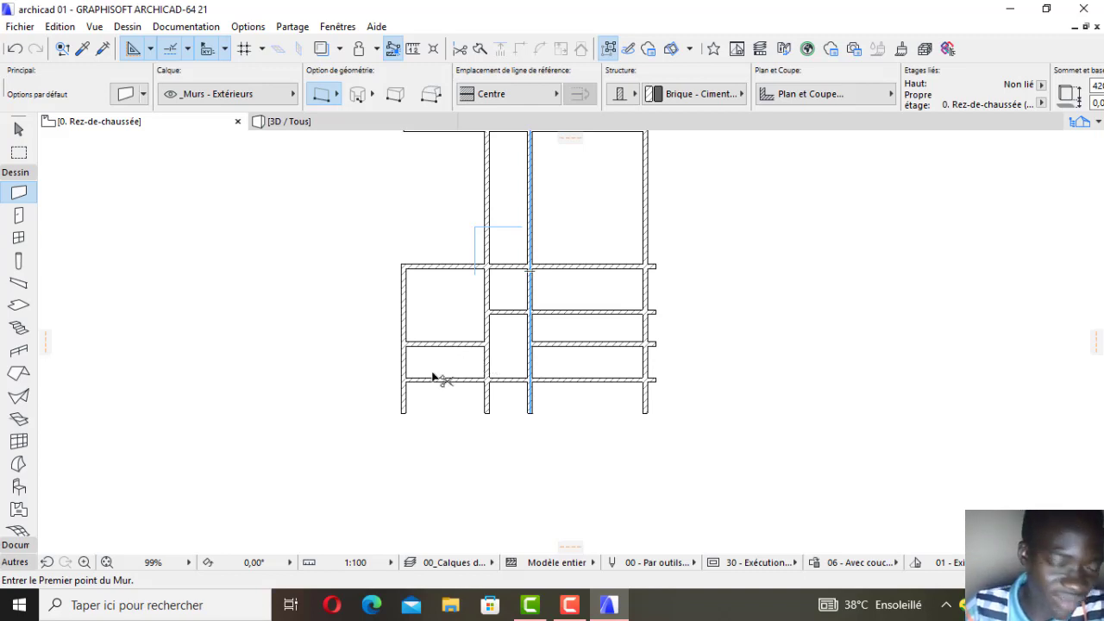
Trim the lower ends of all four vertical walls that extend below the bottom horizontal wall.
{"action": "left_click", "coordinate": [403, 409], "text": "ctrl"}
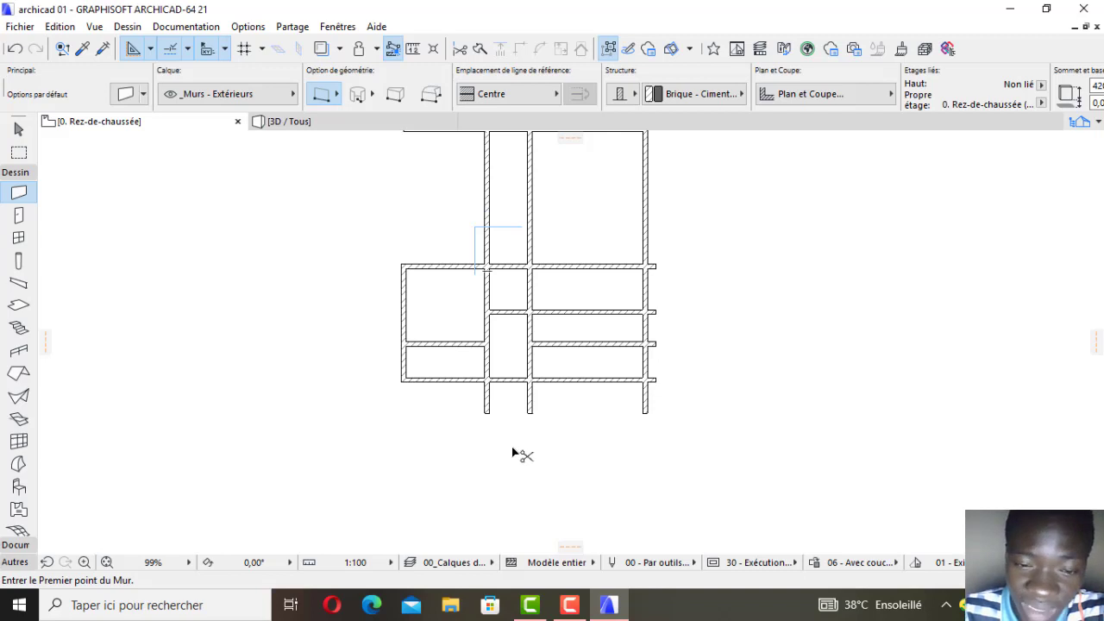
{"action": "left_click", "coordinate": [488, 406]}
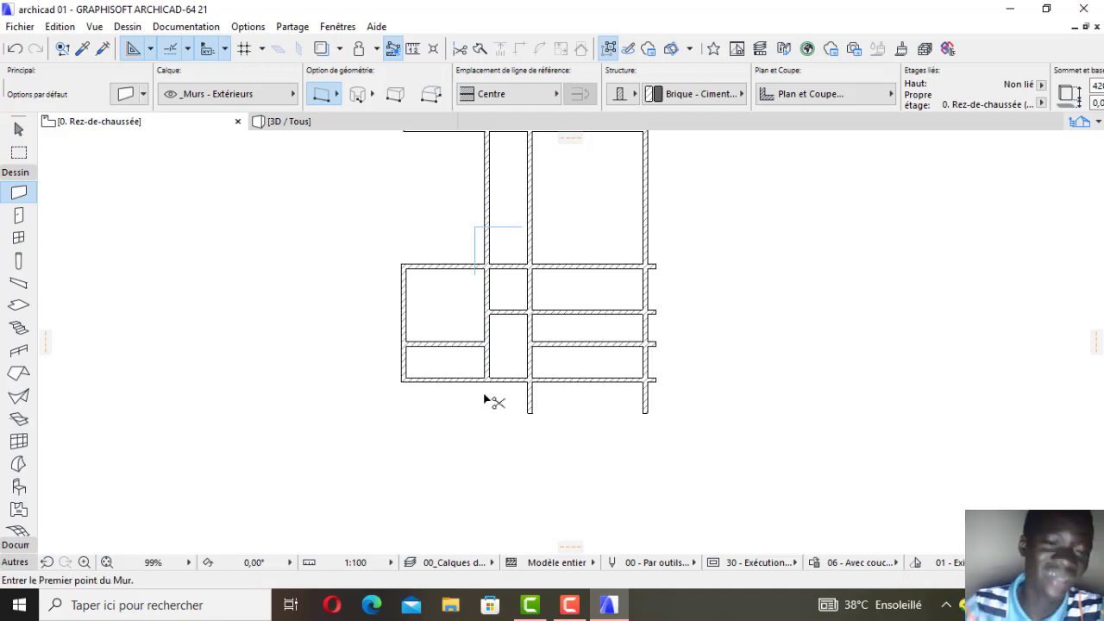
{"action": "left_click", "coordinate": [526, 407]}
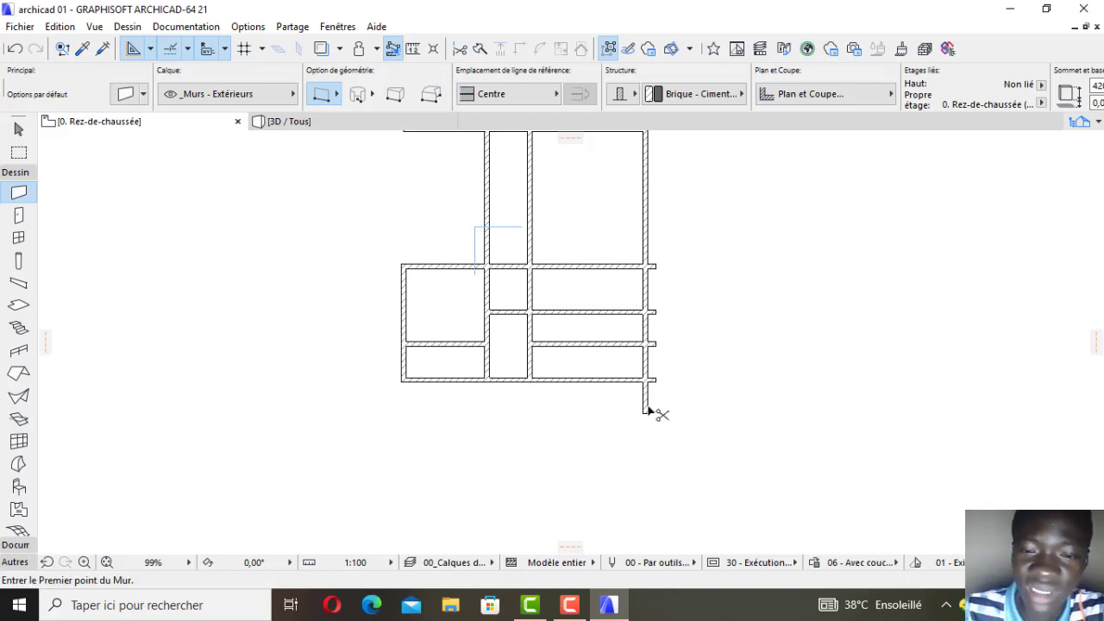
{"action": "left_click", "coordinate": [646, 403]}
Trim the right ends of the four lower horizontal walls that extend beyond the rightmost vertical wall.
{"action": "left_click", "coordinate": [654, 381]}
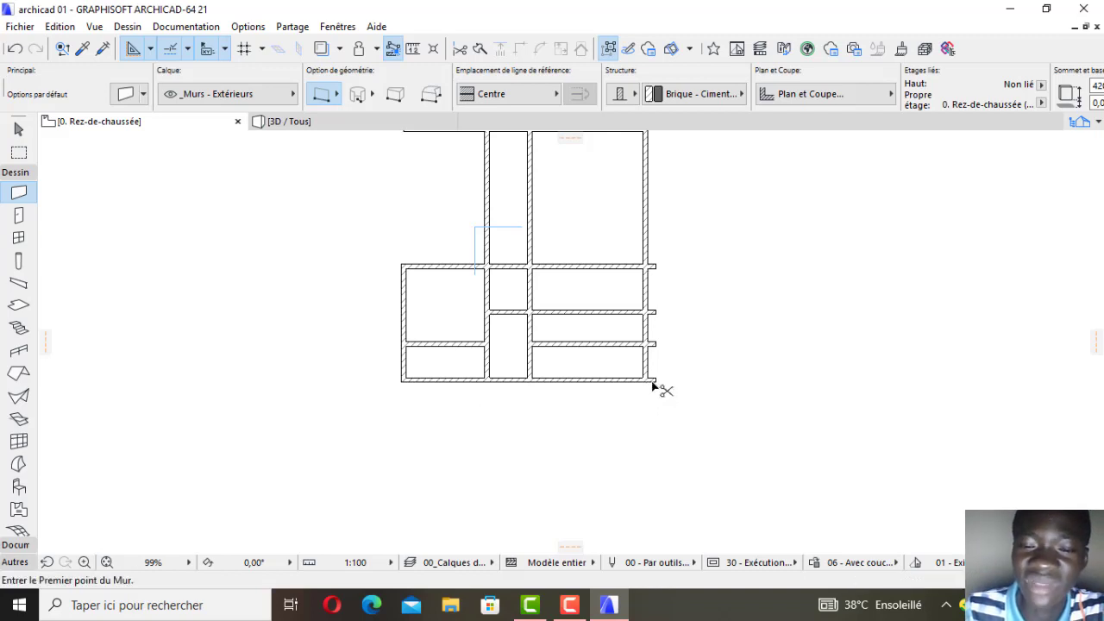
{"action": "left_click", "coordinate": [653, 345]}
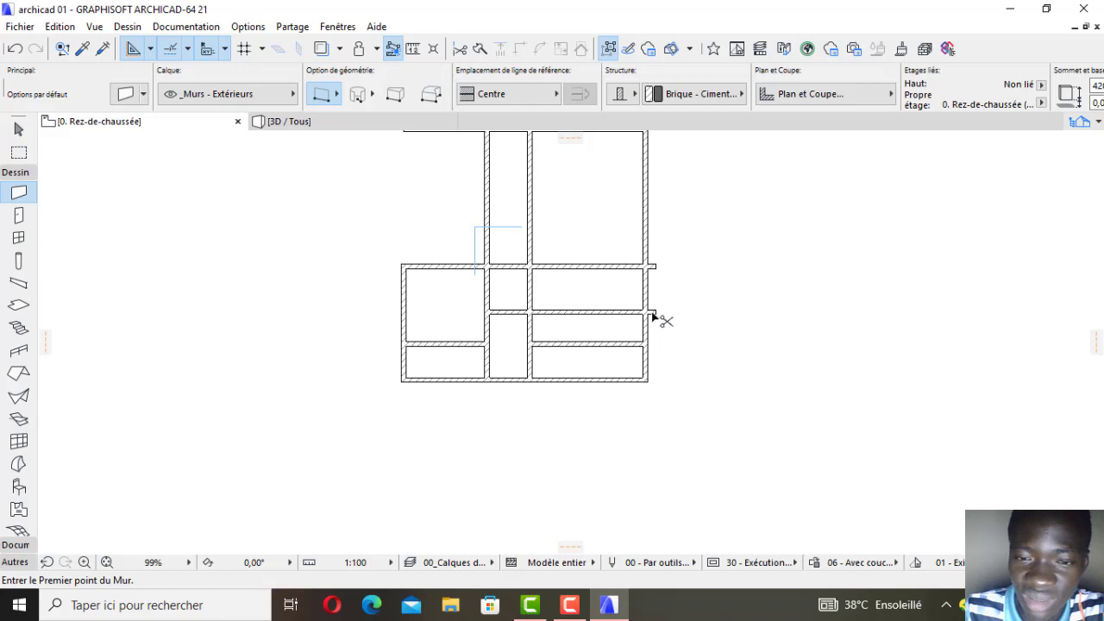
{"action": "left_click", "coordinate": [651, 313]}
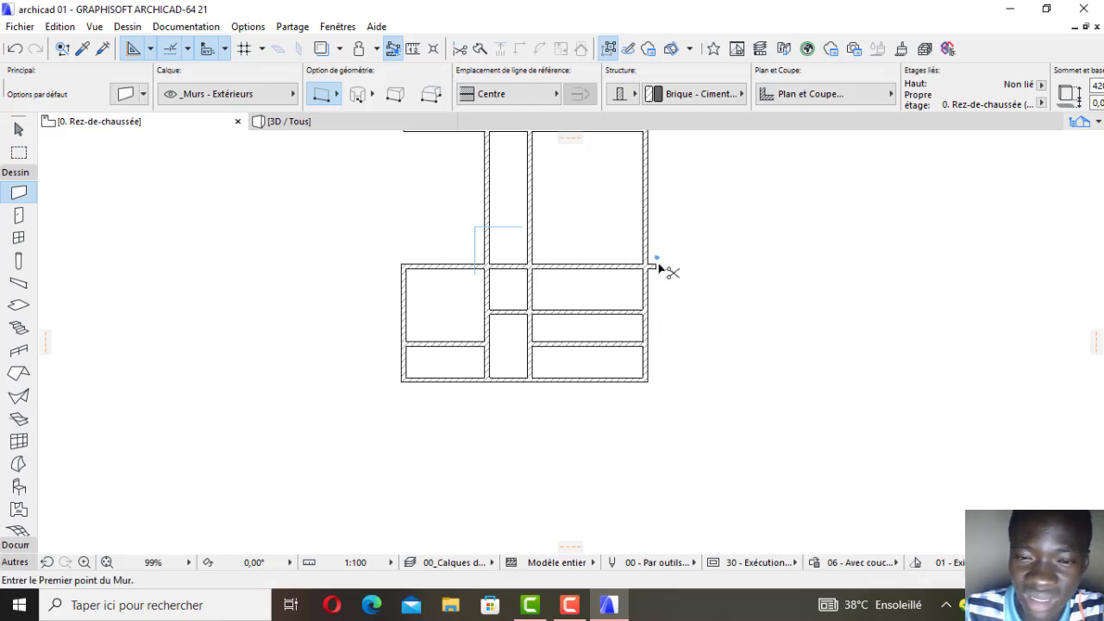
{"action": "left_click", "coordinate": [655, 268]}
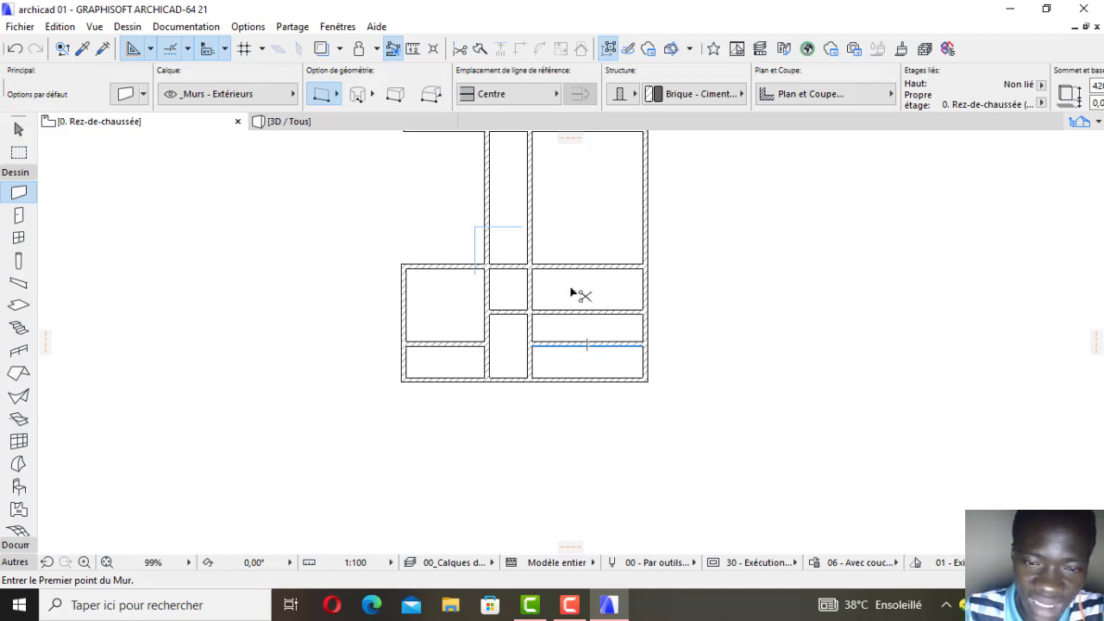
Trim away both inner horizontal walls in the lower right room and the third vertical wall's section between the top and second horizontal walls.
{"action": "left_click", "coordinate": [577, 346], "text": "ctrl"}
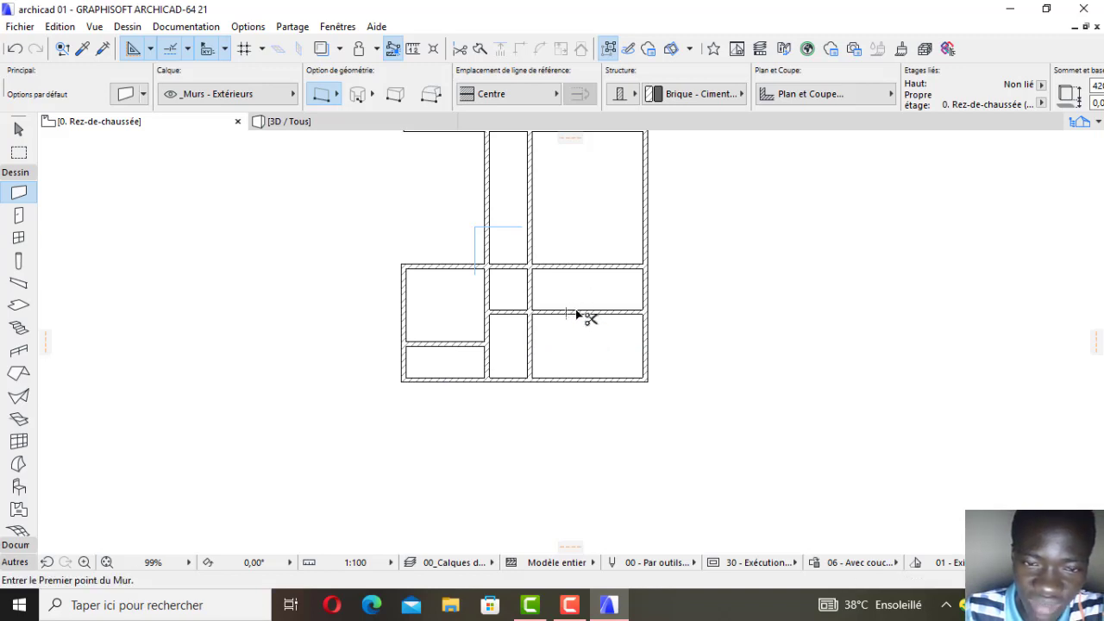
{"action": "left_click", "coordinate": [583, 312], "text": "ctrl"}
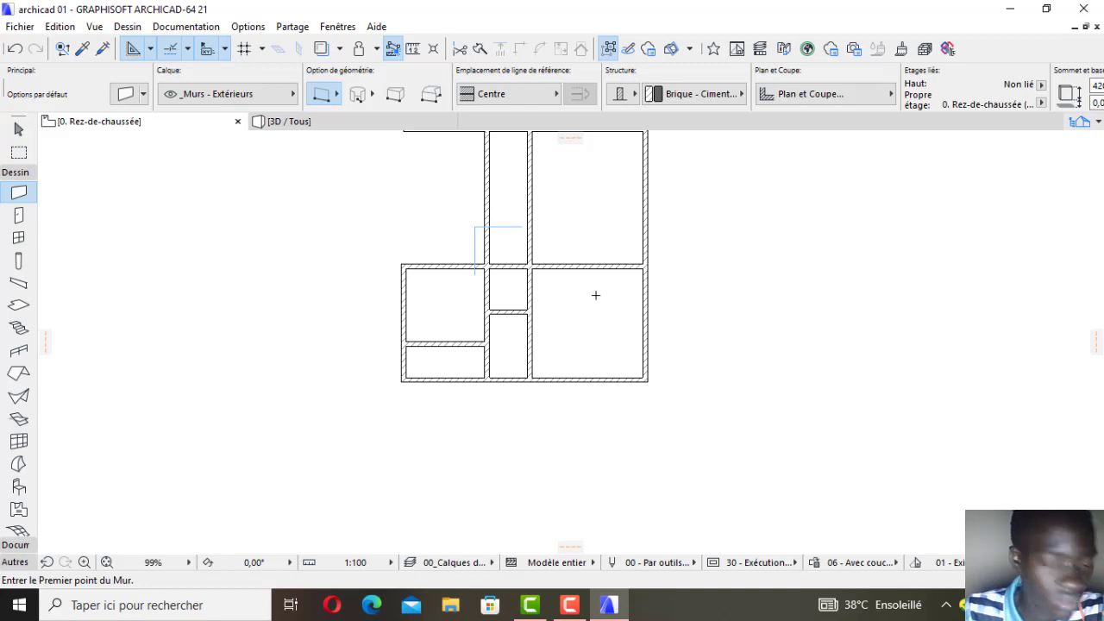
{"action": "scroll", "coordinate": [584, 338], "scroll_direction": "down", "scroll_amount": 2}
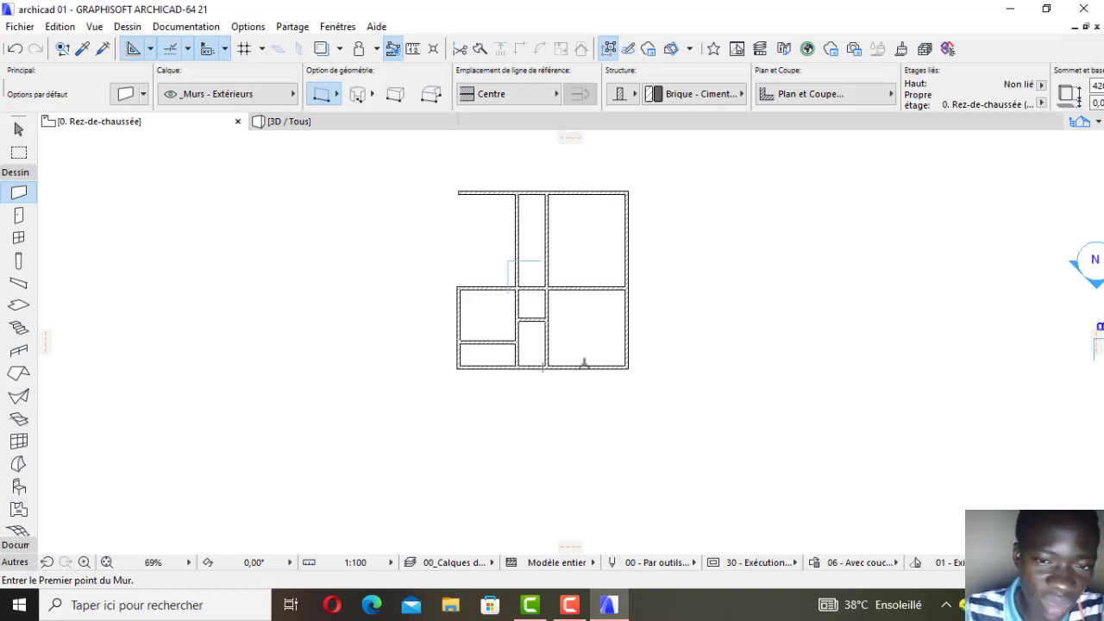
{"action": "left_click", "coordinate": [548, 232], "text": "ctrl"}
Examine the trimmed floor plan, including the room divisions and the open left side of the upper left room.
{"action": "scroll", "coordinate": [548, 231], "scroll_direction": "down", "scroll_amount": 2}
{"action": "scroll", "coordinate": [537, 244], "scroll_direction": "up", "scroll_amount": 4}
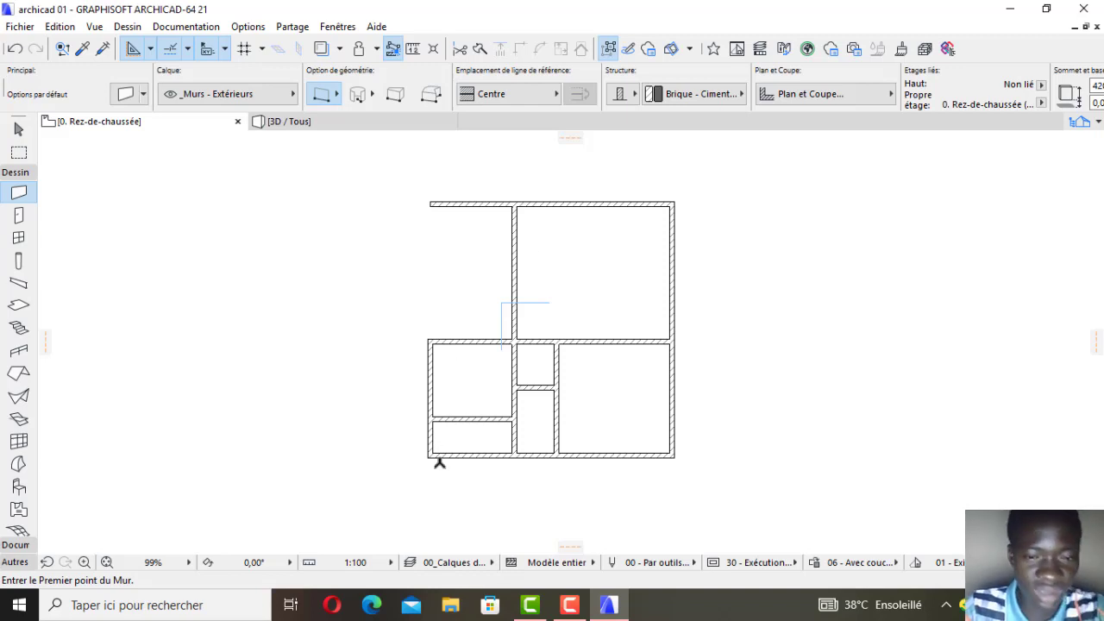
{"action": "scroll", "coordinate": [468, 409], "scroll_direction": "down", "scroll_amount": 2}
{"action": "scroll", "coordinate": [472, 409], "scroll_direction": "up", "scroll_amount": 2}
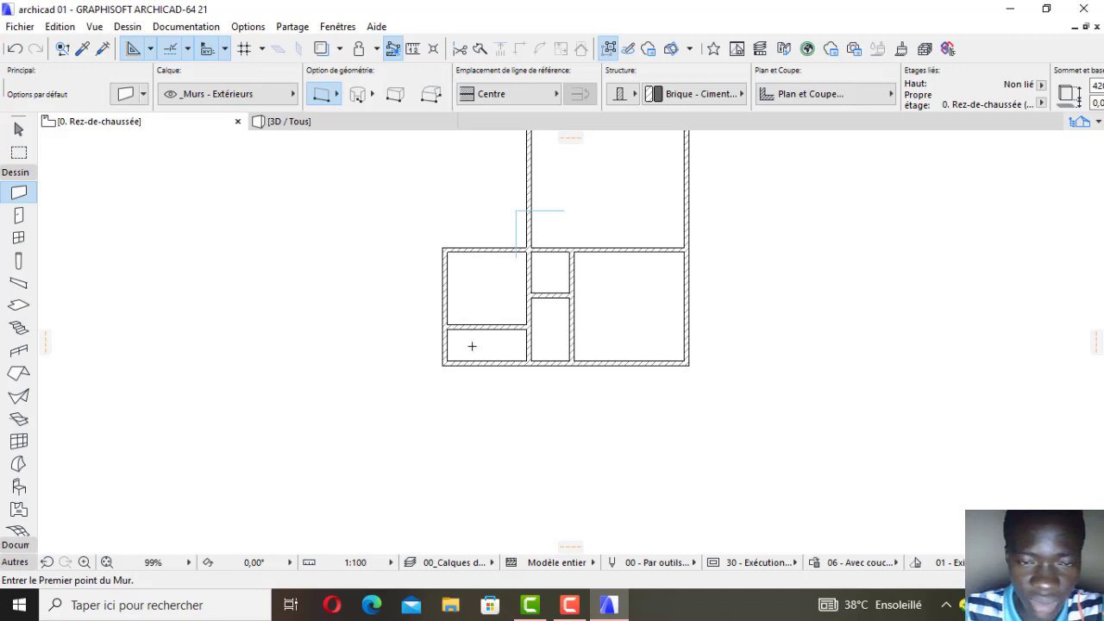
{"action": "scroll", "coordinate": [472, 347], "scroll_direction": "down", "scroll_amount": 2}
{"action": "scroll", "coordinate": [472, 272], "scroll_direction": "up", "scroll_amount": 3}
{"action": "scroll", "coordinate": [475, 247], "scroll_direction": "down", "scroll_amount": 2}
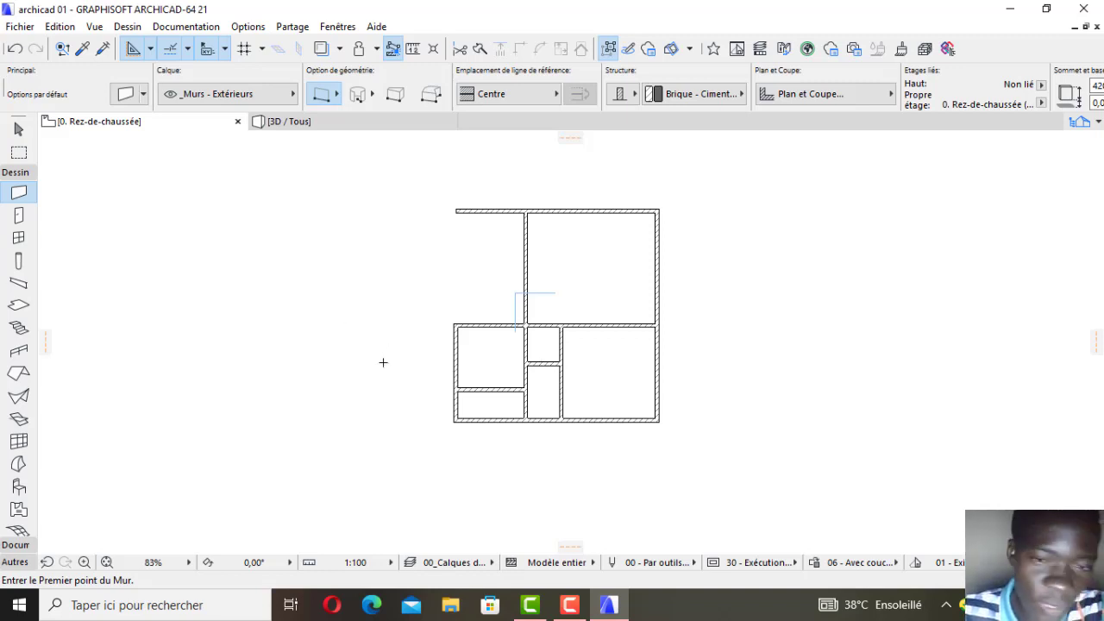
{"action": "scroll", "coordinate": [383, 362], "scroll_direction": "down", "scroll_amount": 1}
{"action": "scroll", "coordinate": [574, 319], "scroll_direction": "up", "scroll_amount": 2}
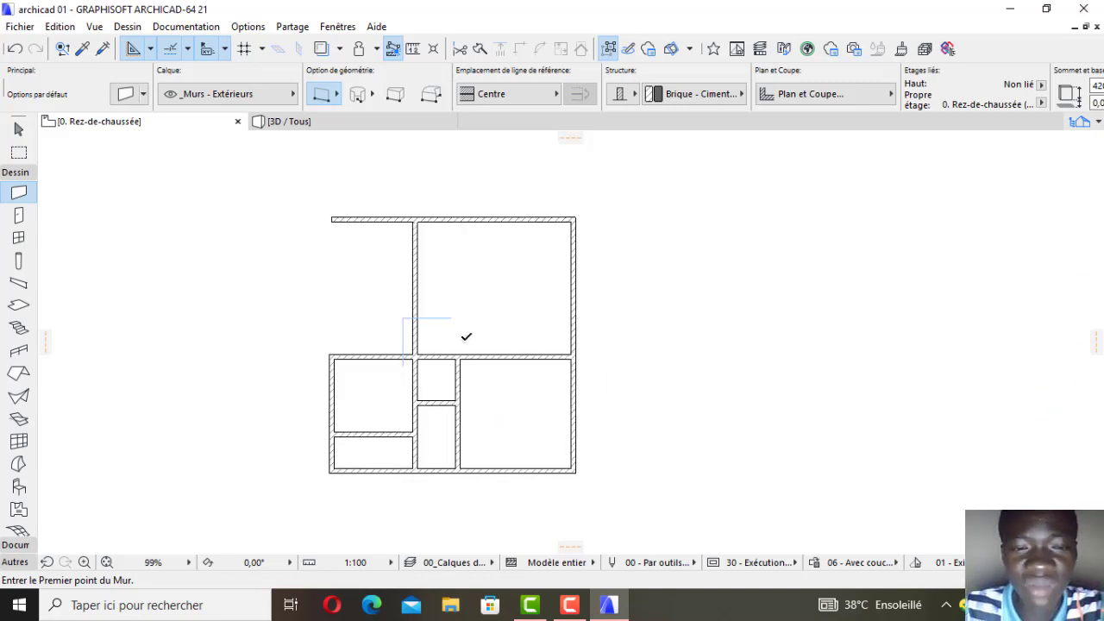
{"action": "scroll", "coordinate": [468, 371], "scroll_direction": "down", "scroll_amount": 2}
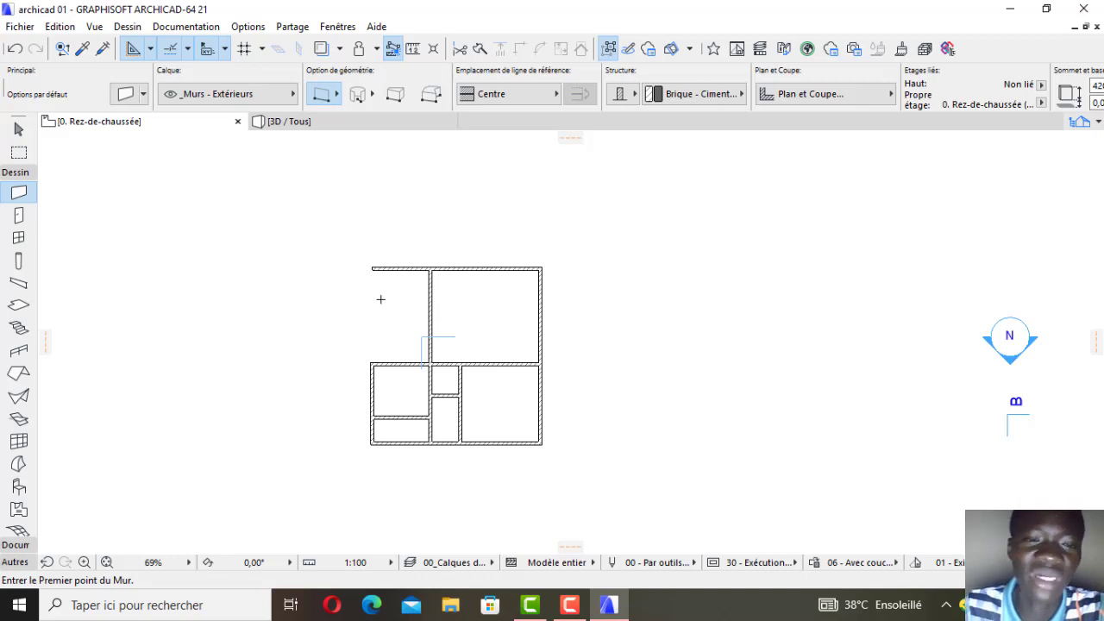
{"action": "scroll", "coordinate": [382, 303], "scroll_direction": "up", "scroll_amount": 2}
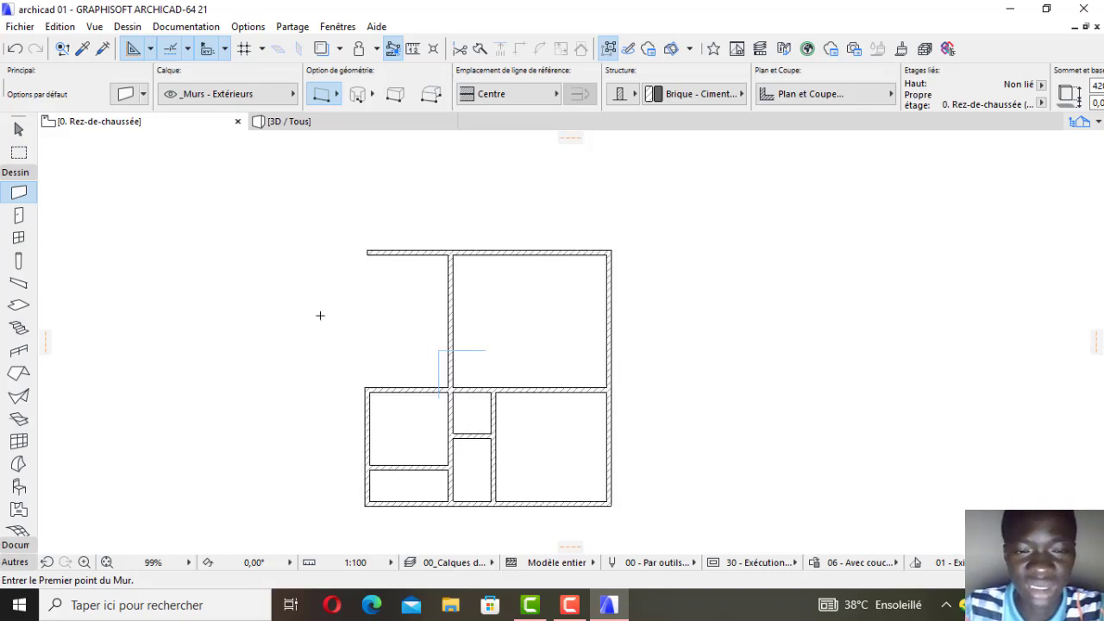
{"action": "scroll", "coordinate": [320, 313], "scroll_direction": "down", "scroll_amount": 2}
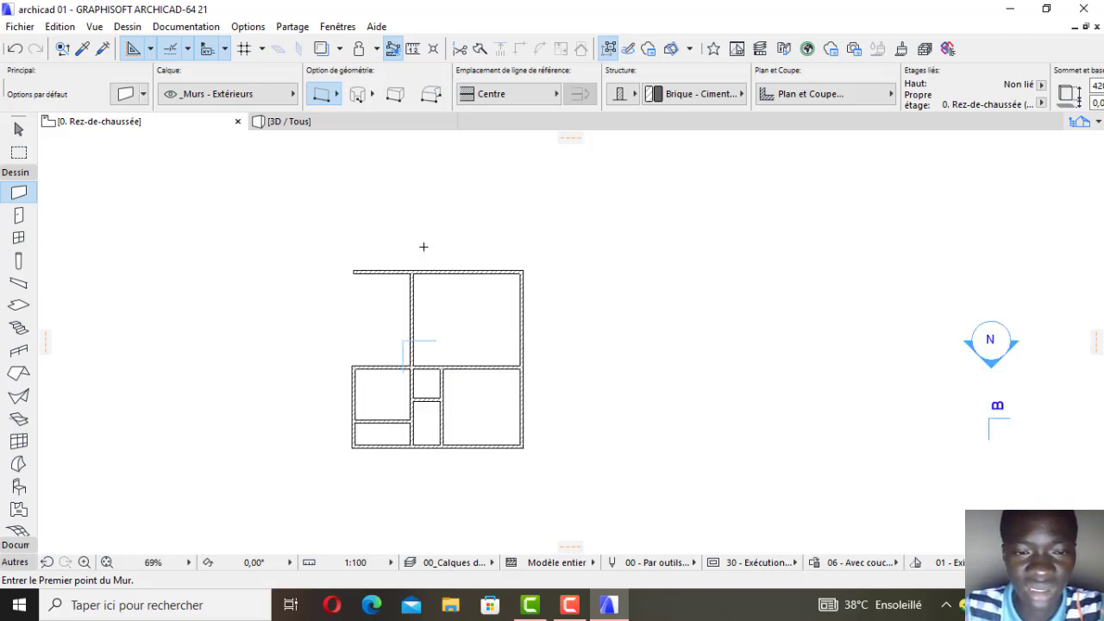
Draw a circular wall with the circumference-and-tangent method through the top wall's left end, a point outside the opening, and the second horizontal wall's left corner.
{"action": "left_click", "coordinate": [357, 97]}
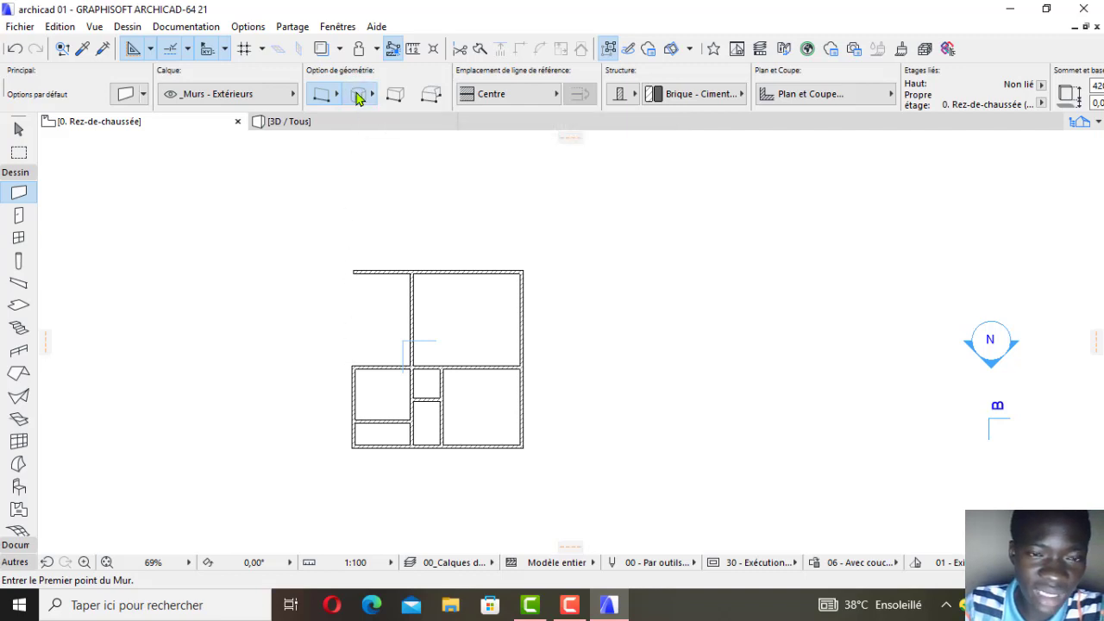
{"action": "left_click", "coordinate": [357, 97]}
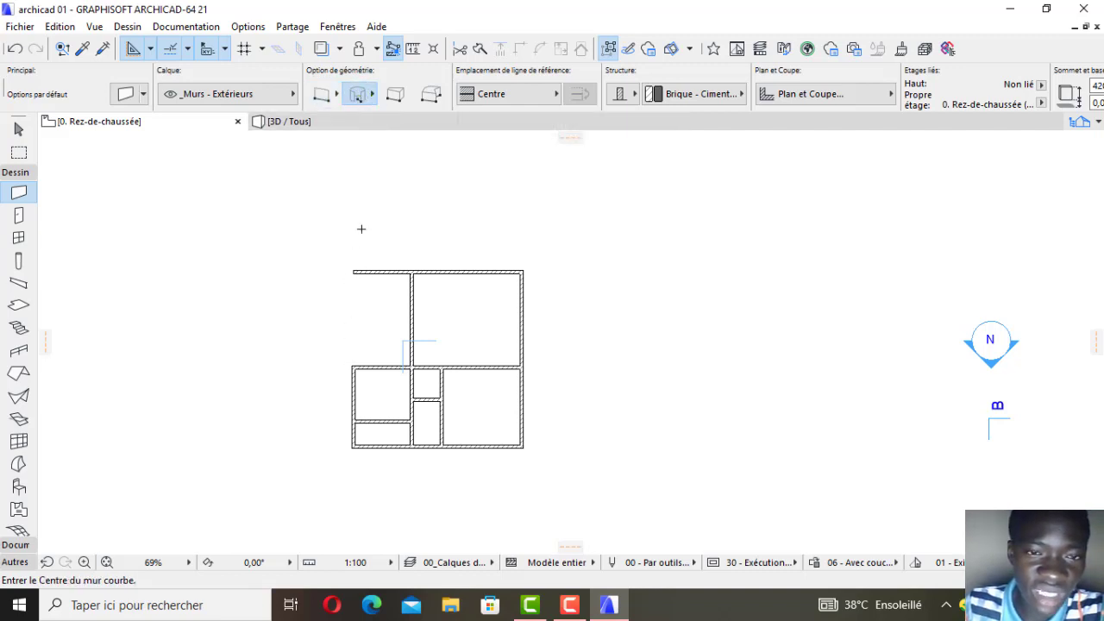
{"action": "left_click", "coordinate": [372, 95]}
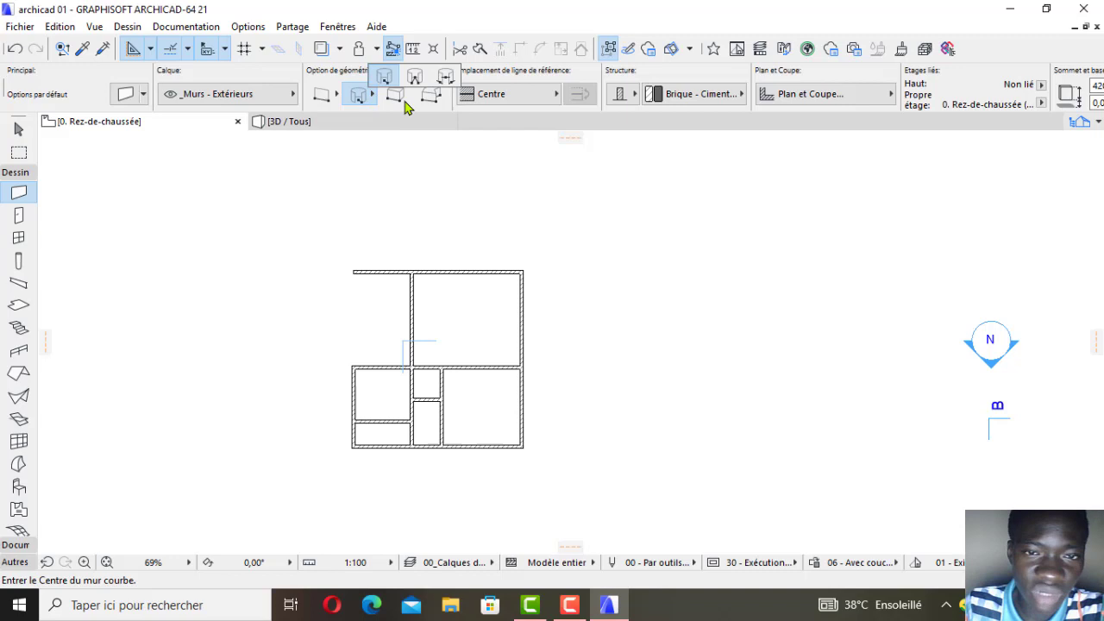
{"action": "left_click", "coordinate": [445, 80]}
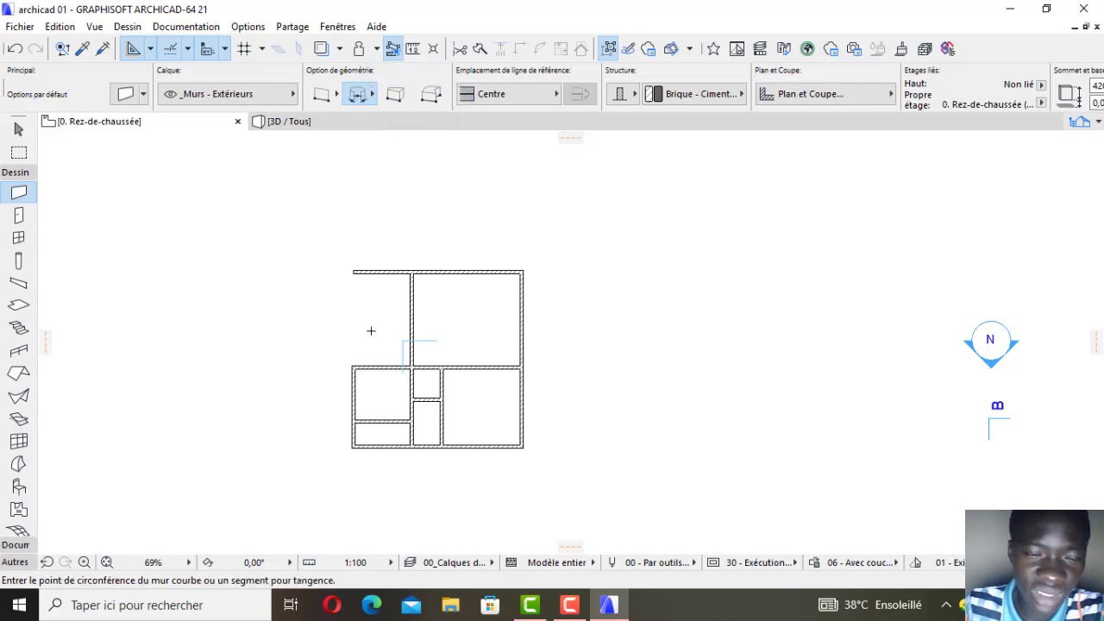
{"action": "scroll", "coordinate": [344, 253], "scroll_direction": "up", "scroll_amount": 4}
{"action": "scroll", "coordinate": [344, 369], "scroll_direction": "down", "scroll_amount": 3}
{"action": "scroll", "coordinate": [362, 327], "scroll_direction": "up", "scroll_amount": 2}
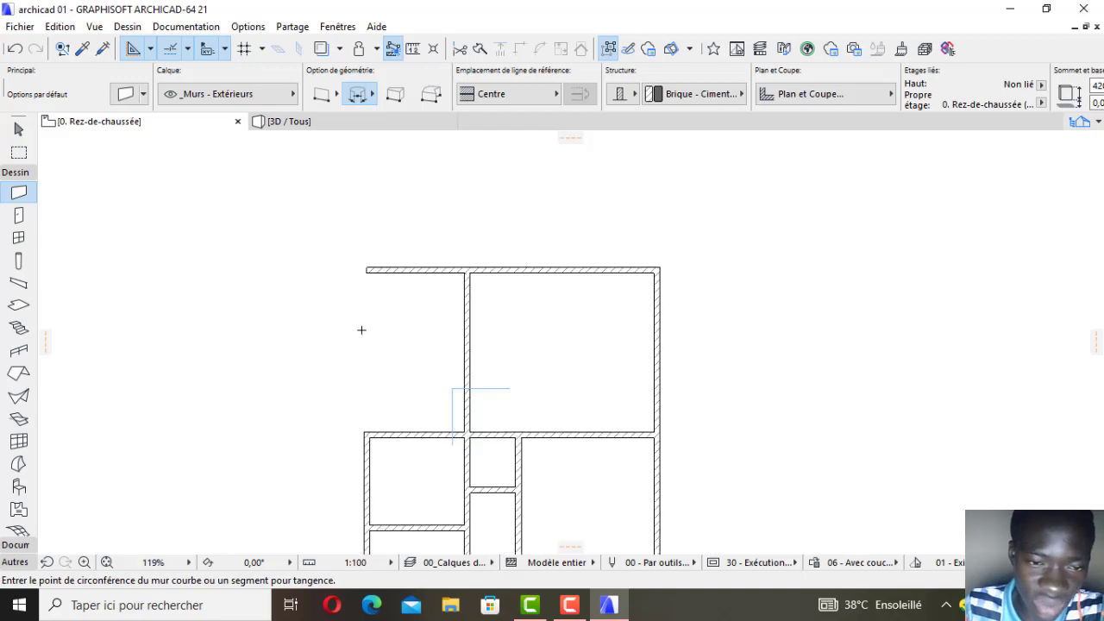
{"action": "scroll", "coordinate": [371, 277], "scroll_direction": "up", "scroll_amount": 4}
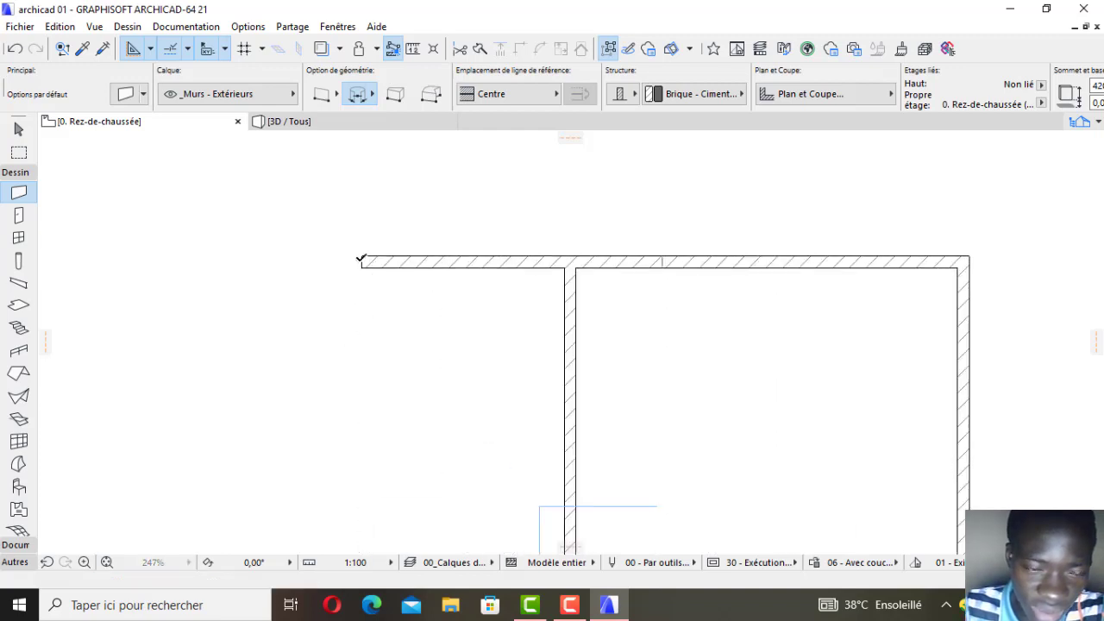
{"action": "left_click", "coordinate": [361, 257]}
{"action": "scroll", "coordinate": [359, 242], "scroll_direction": "down", "scroll_amount": 4}
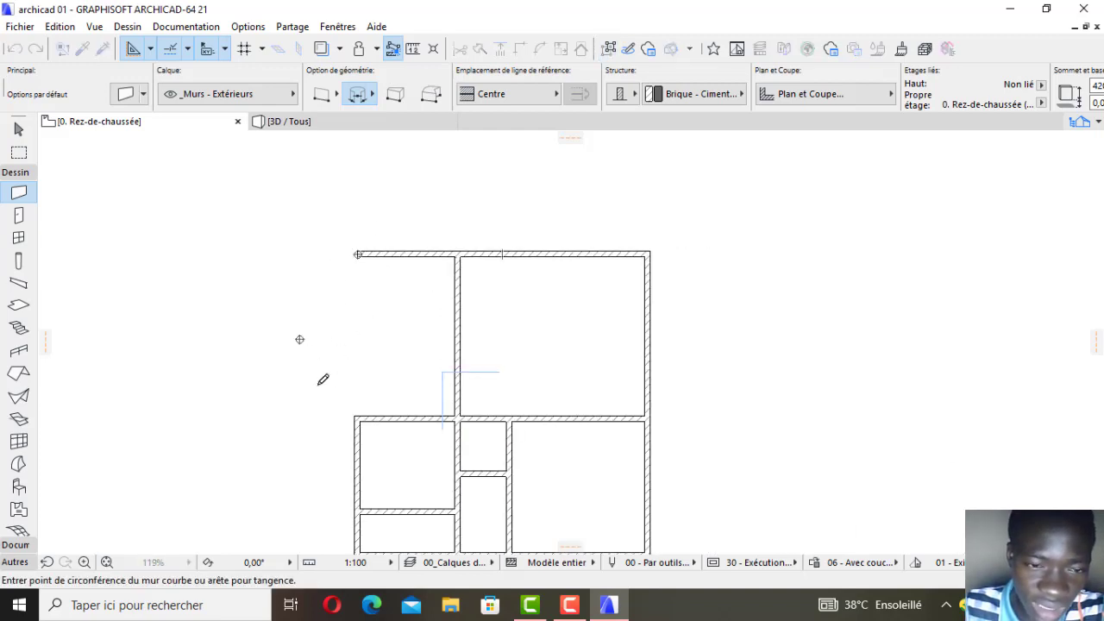
{"action": "scroll", "coordinate": [371, 434], "scroll_direction": "up", "scroll_amount": 4}
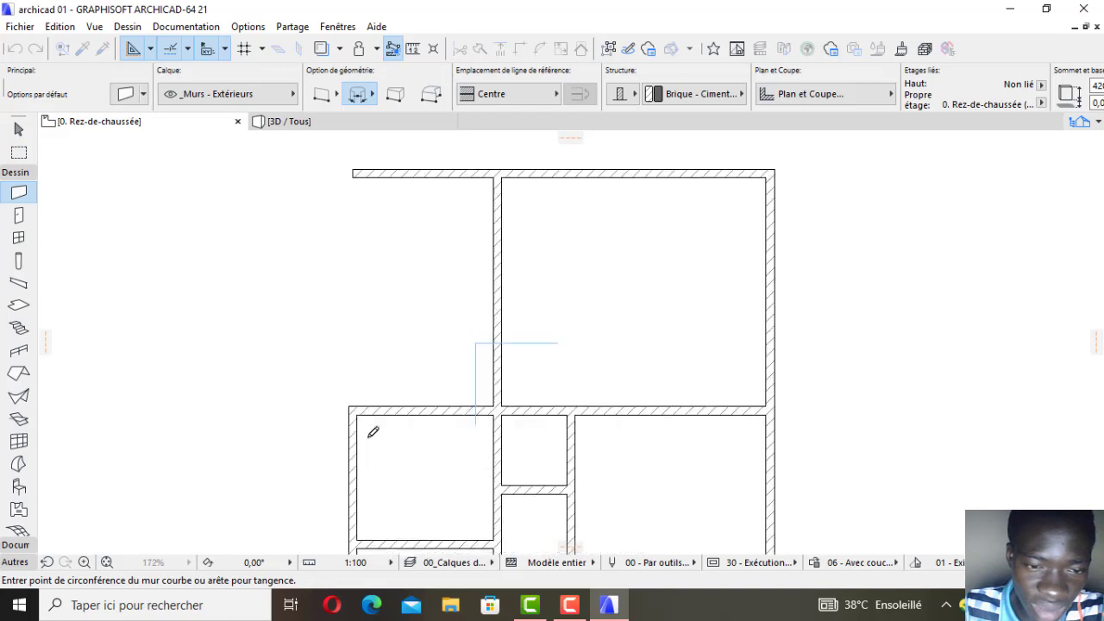
{"action": "left_click", "coordinate": [349, 397]}
{"action": "scroll", "coordinate": [349, 314], "scroll_direction": "down", "scroll_amount": 3}
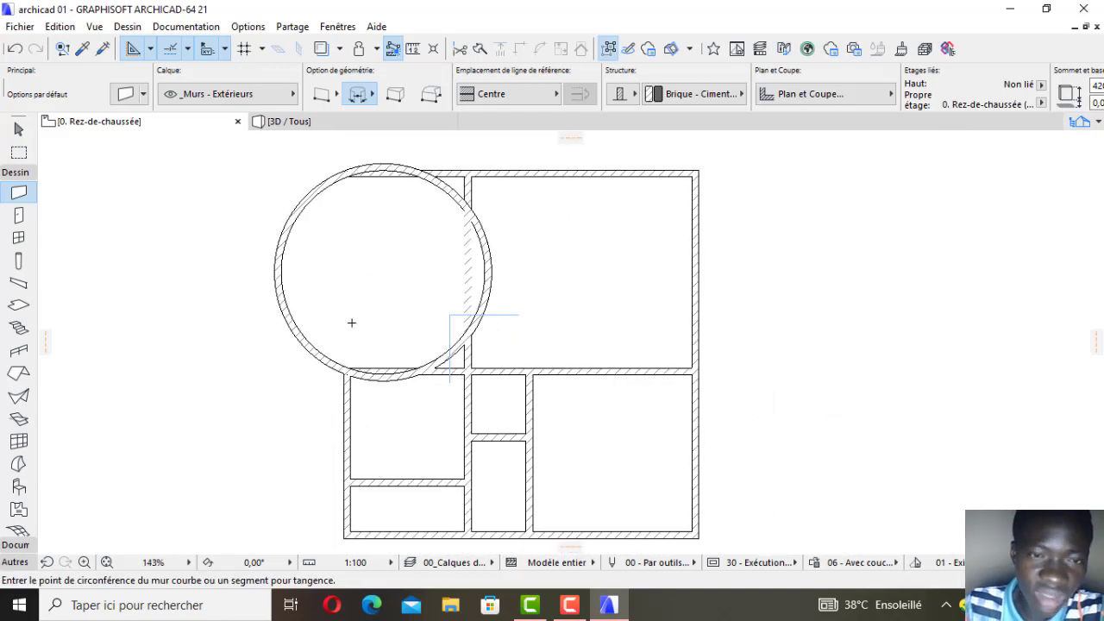
Trim the circular wall's arcs along the top and second horizontal walls and delete its leftover arc, keeping the outer left curve.
{"action": "scroll", "coordinate": [371, 180], "scroll_direction": "up", "scroll_amount": 2}
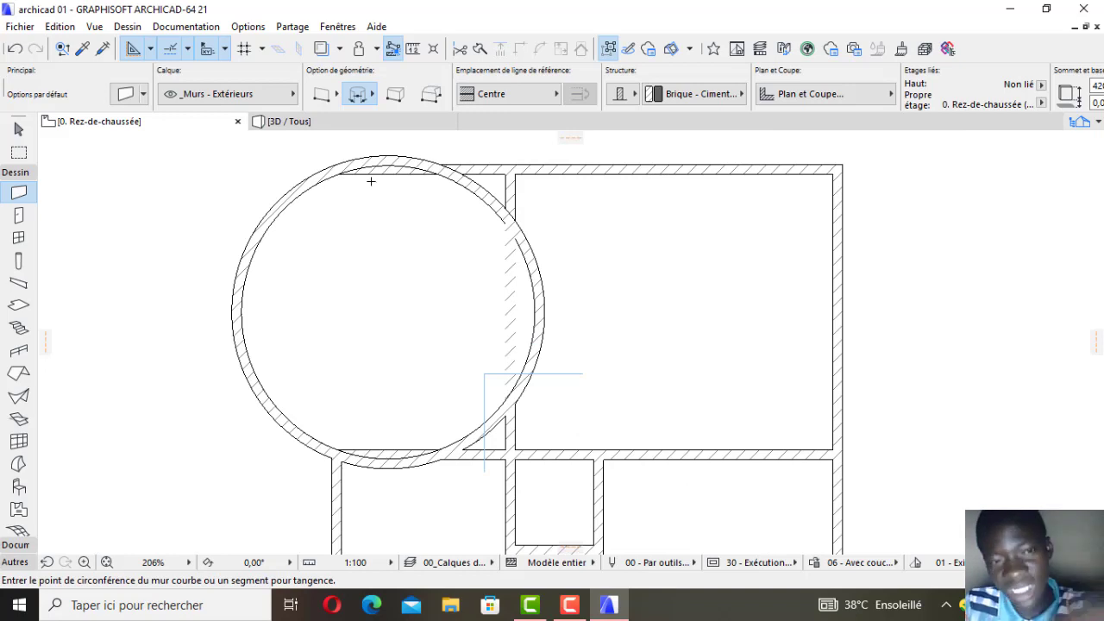
{"action": "scroll", "coordinate": [368, 195], "scroll_direction": "down", "scroll_amount": 1}
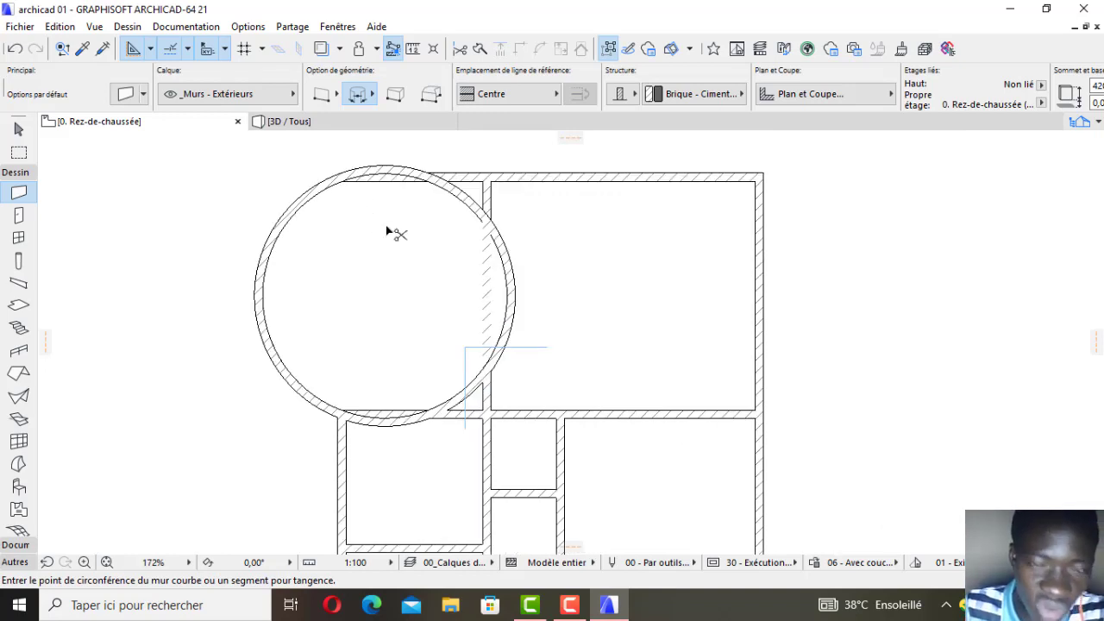
{"action": "left_click", "coordinate": [448, 192], "text": "ctrl"}
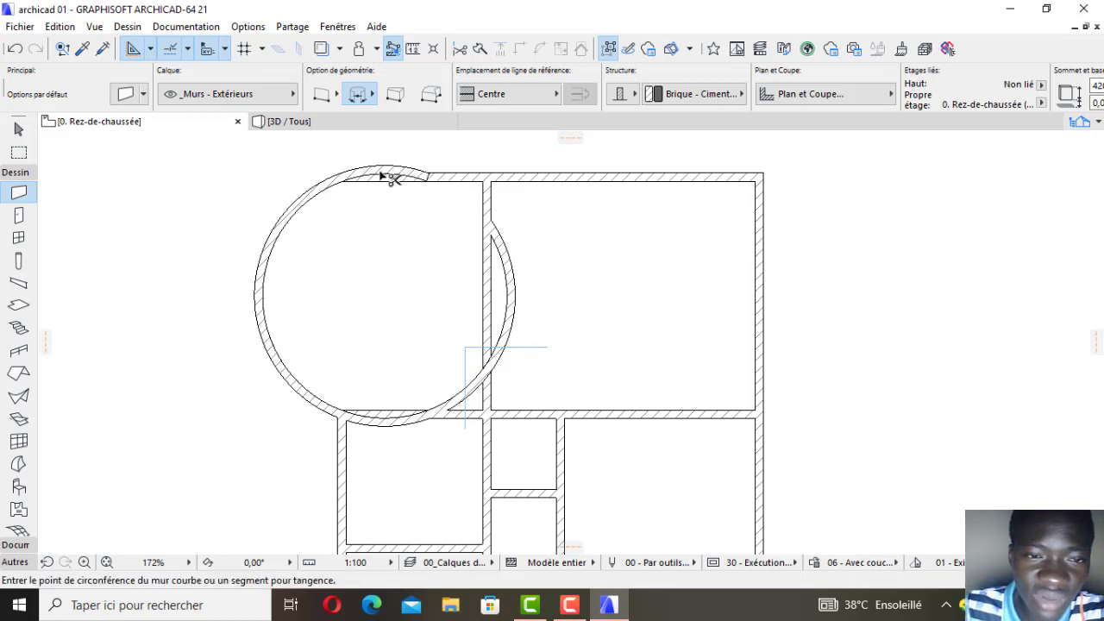
{"action": "left_click", "coordinate": [389, 176], "text": "ctrl"}
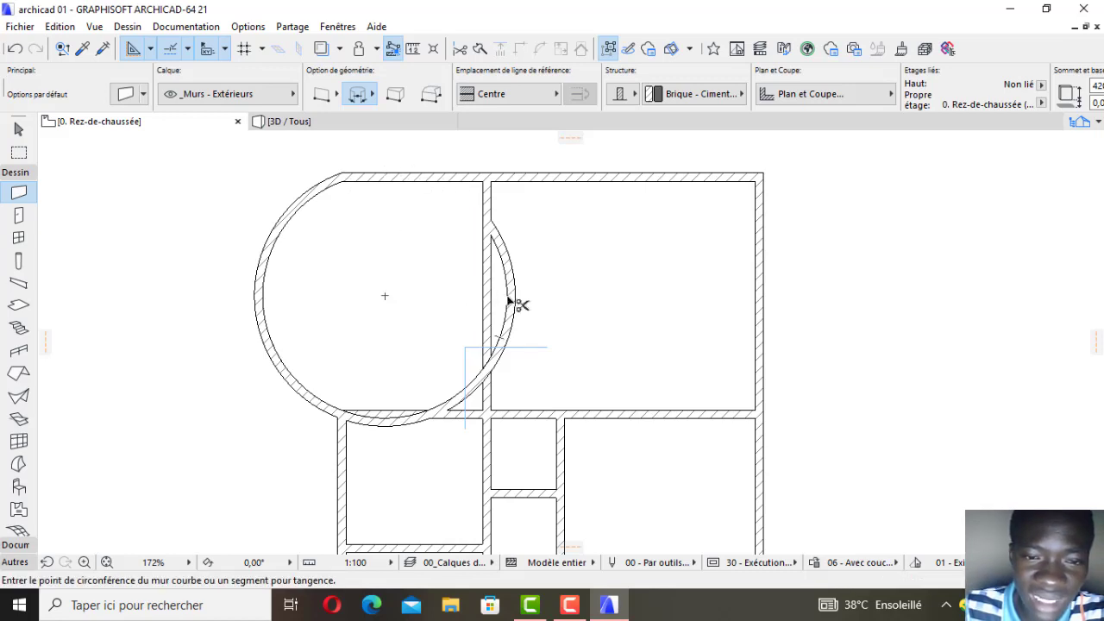
{"action": "left_click", "coordinate": [364, 426], "text": "ctrl"}
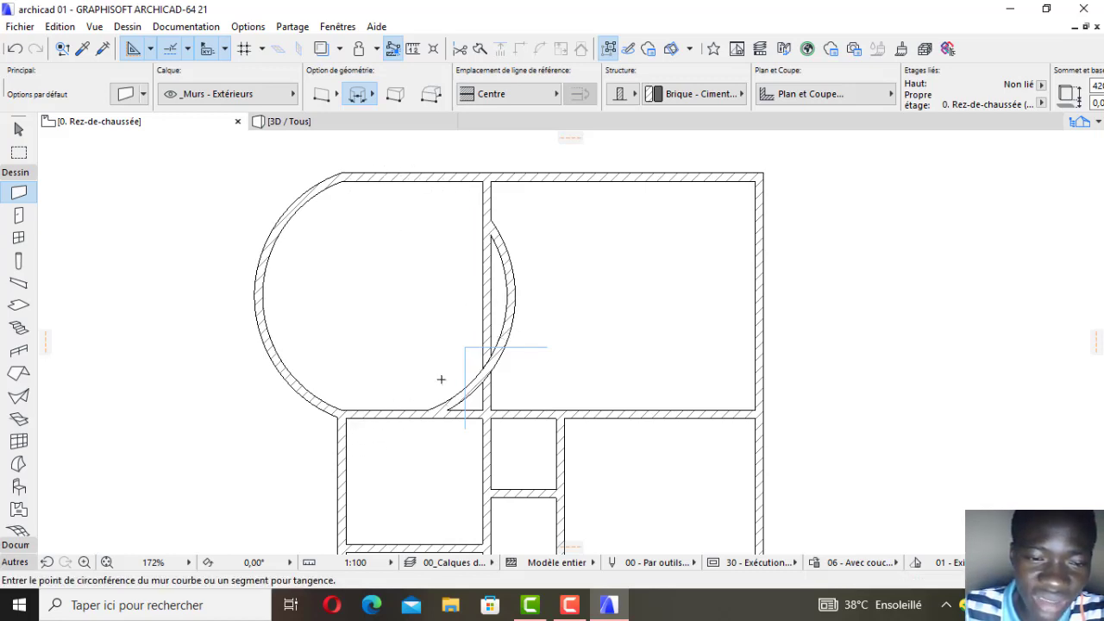
{"action": "left_click", "coordinate": [513, 320], "text": "shift"}
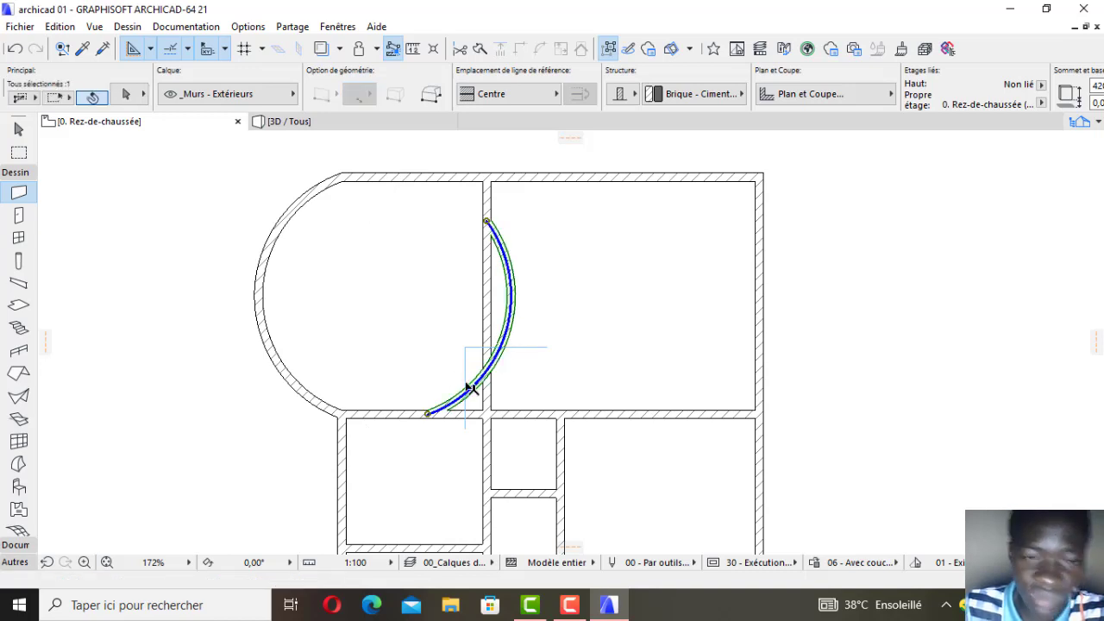
{"action": "key", "text": "Delete"}
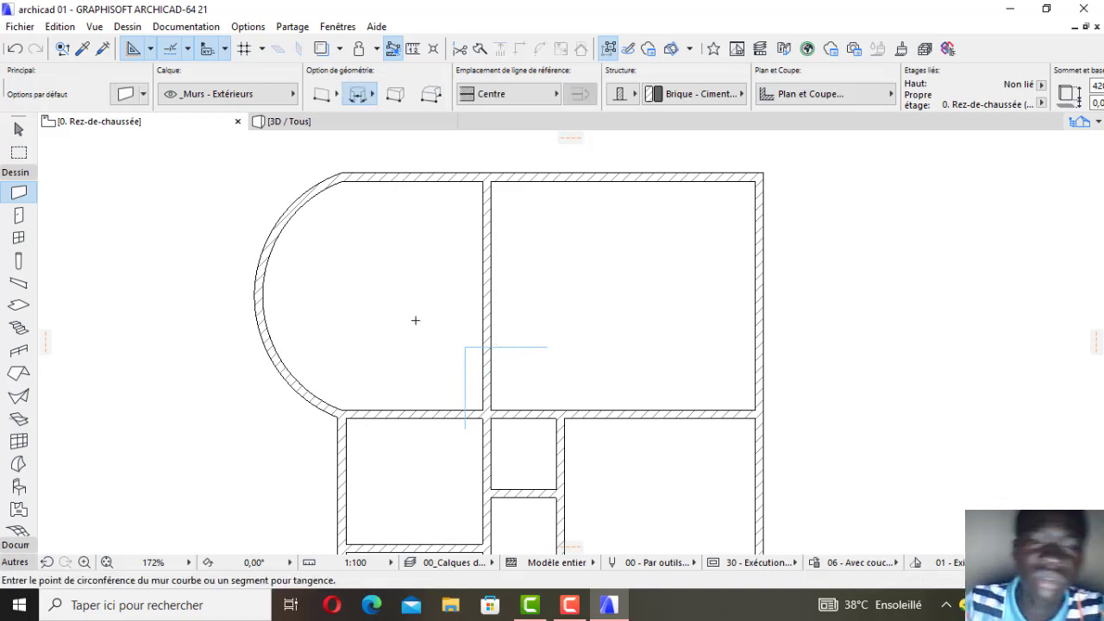
Examine the closed ground-floor layout in plan and in 3D, including the curved wall of the upper left room.
{"action": "scroll", "coordinate": [415, 319], "scroll_direction": "down", "scroll_amount": 4}
{"action": "scroll", "coordinate": [424, 320], "scroll_direction": "up", "scroll_amount": 1}
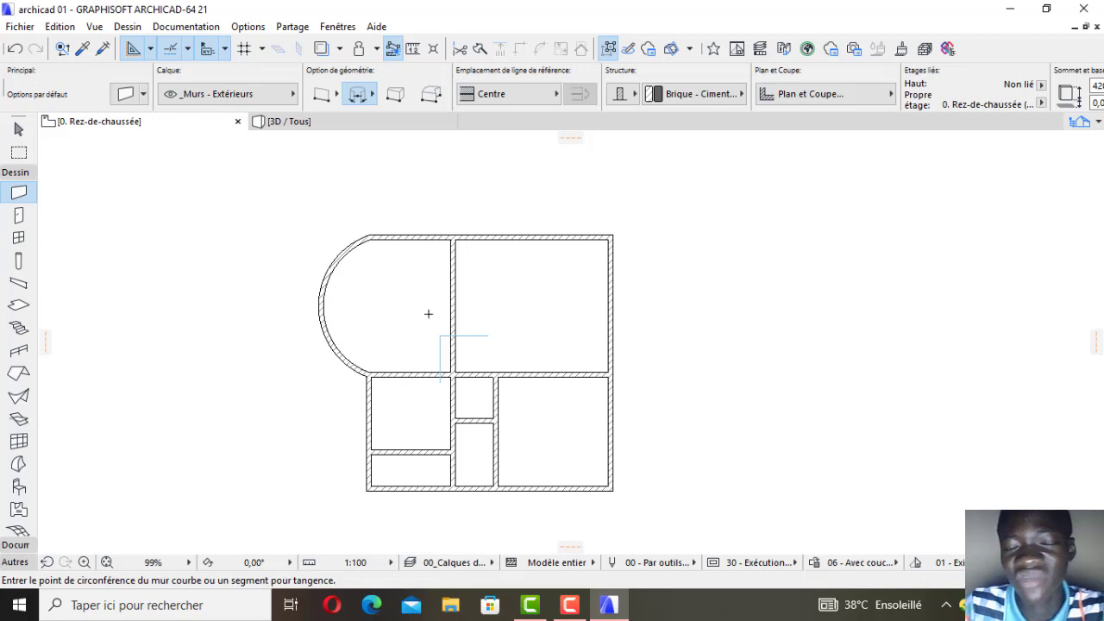
{"action": "scroll", "coordinate": [429, 314], "scroll_direction": "up", "scroll_amount": 2}
{"action": "scroll", "coordinate": [433, 306], "scroll_direction": "down", "scroll_amount": 4}
{"action": "scroll", "coordinate": [460, 347], "scroll_direction": "down", "scroll_amount": 2}
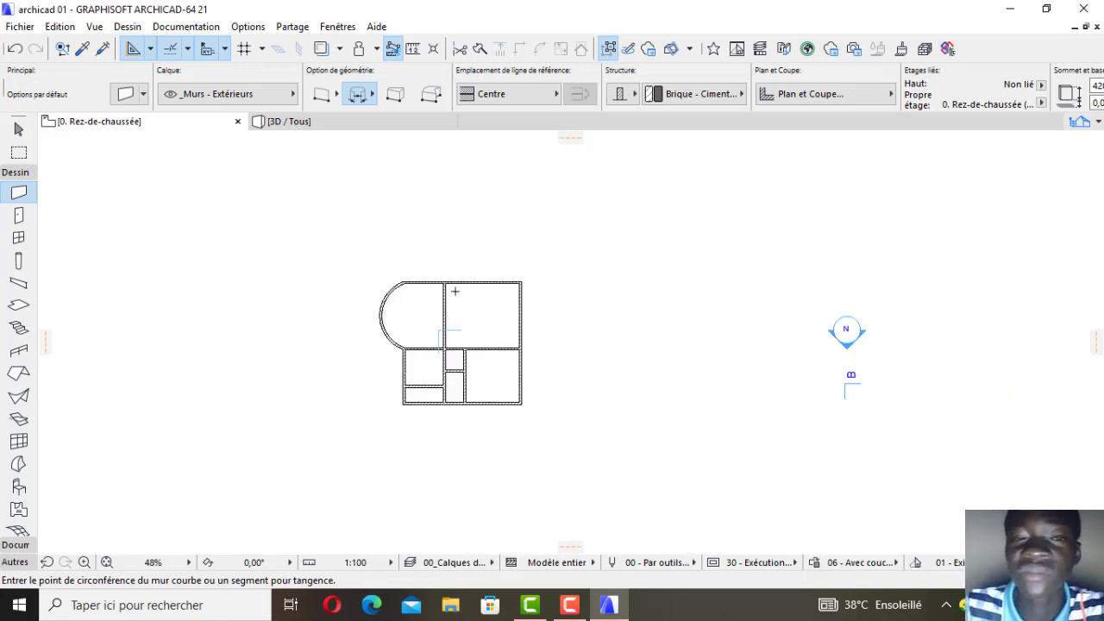
{"action": "left_click", "coordinate": [335, 126]}
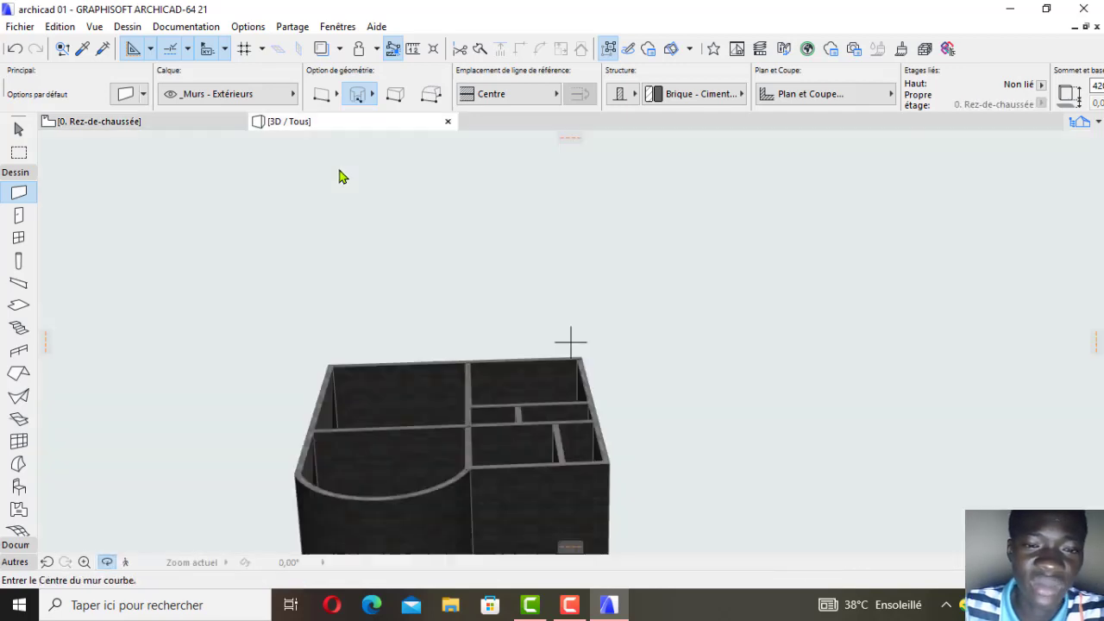
{"action": "middle_click_drag", "start_coordinate": [388, 287], "coordinate": [222, 461], "text": "shift"}
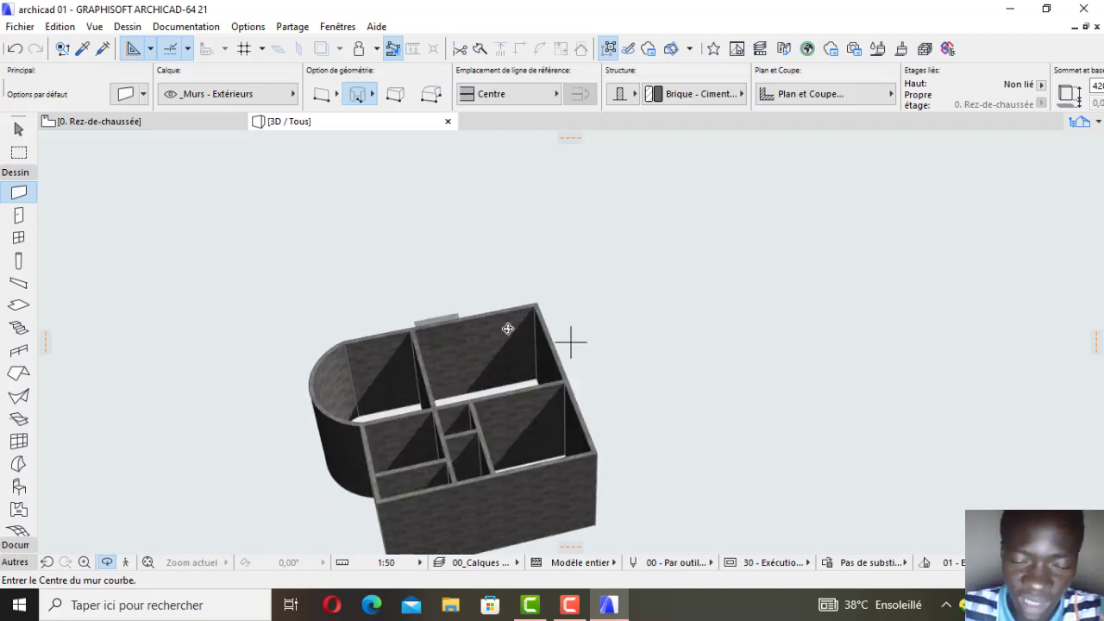
{"action": "middle_click_drag", "start_coordinate": [505, 323], "coordinate": [390, 332], "text": "shift"}
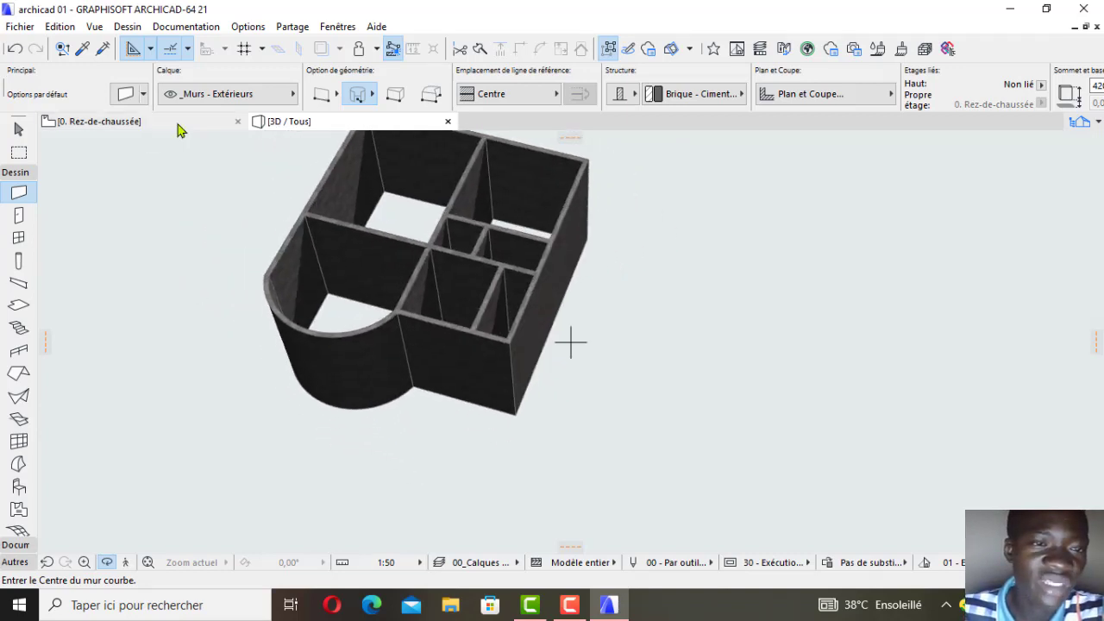
Return to the ground-floor plan and set the default wall to slanted with a 50° inclination angle.
{"action": "left_click", "coordinate": [177, 125]}
{"action": "scroll", "coordinate": [490, 249], "scroll_direction": "up", "scroll_amount": 5}
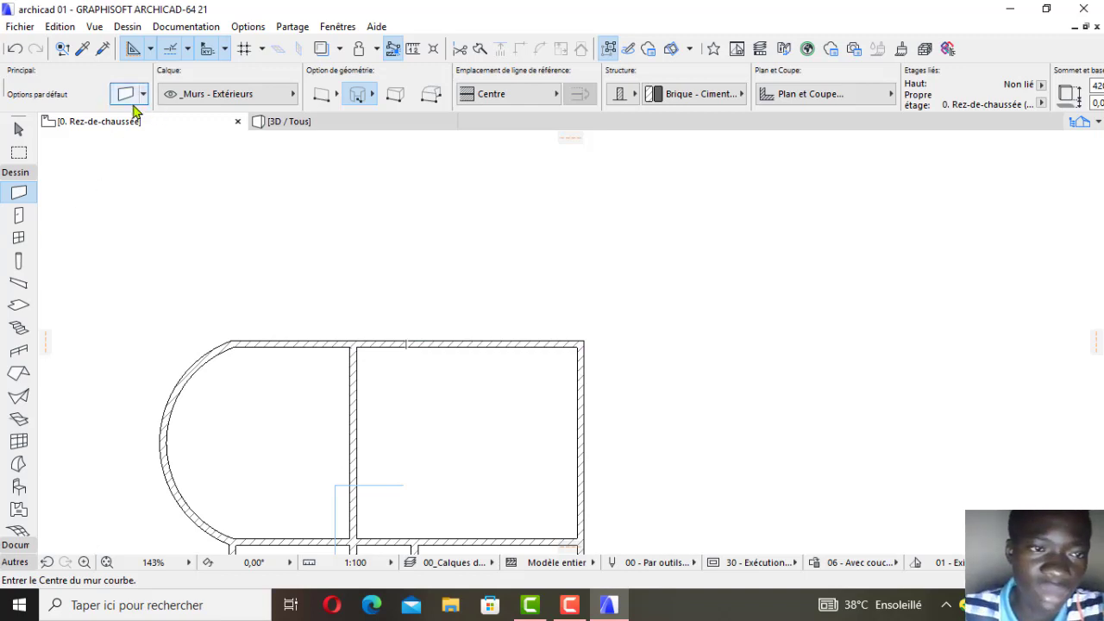
{"action": "left_click", "coordinate": [127, 101]}
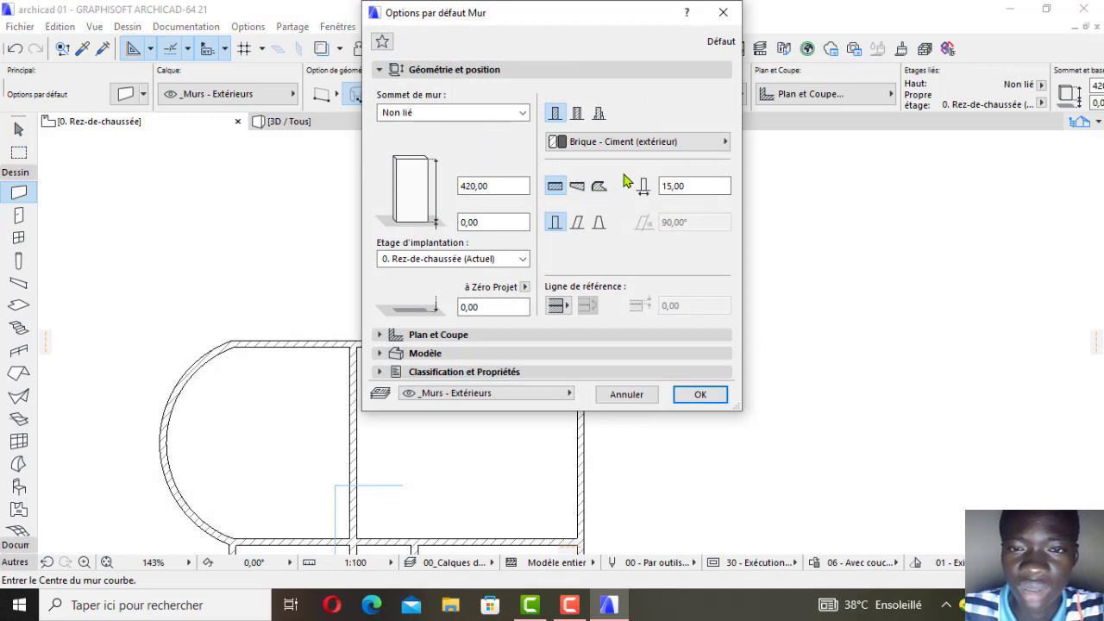
{"action": "left_click", "coordinate": [583, 228]}
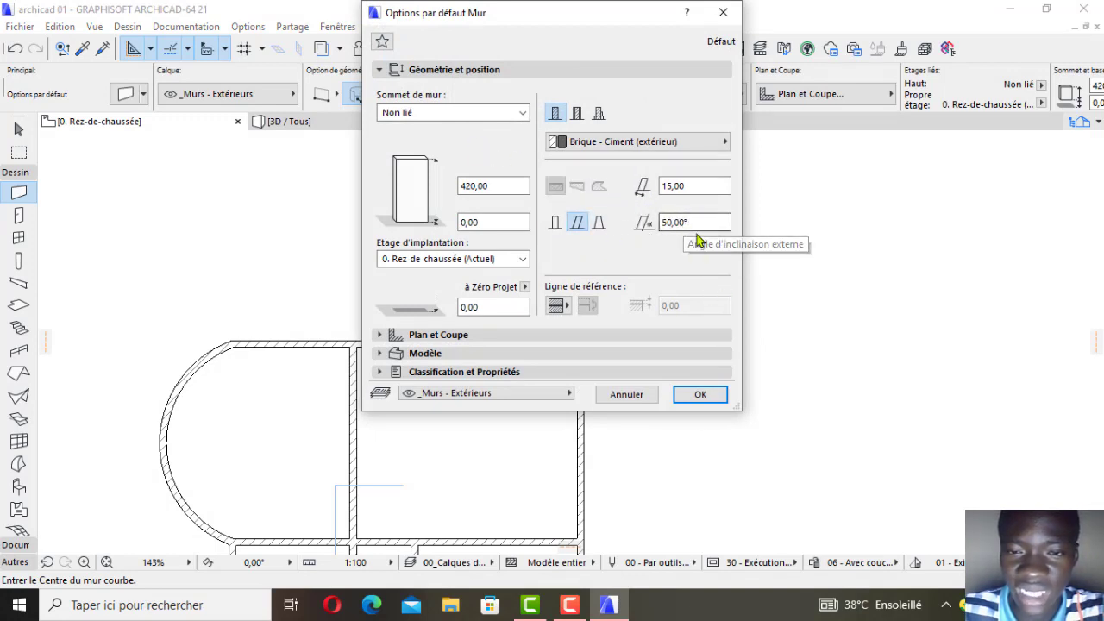
{"action": "left_click", "coordinate": [698, 394]}
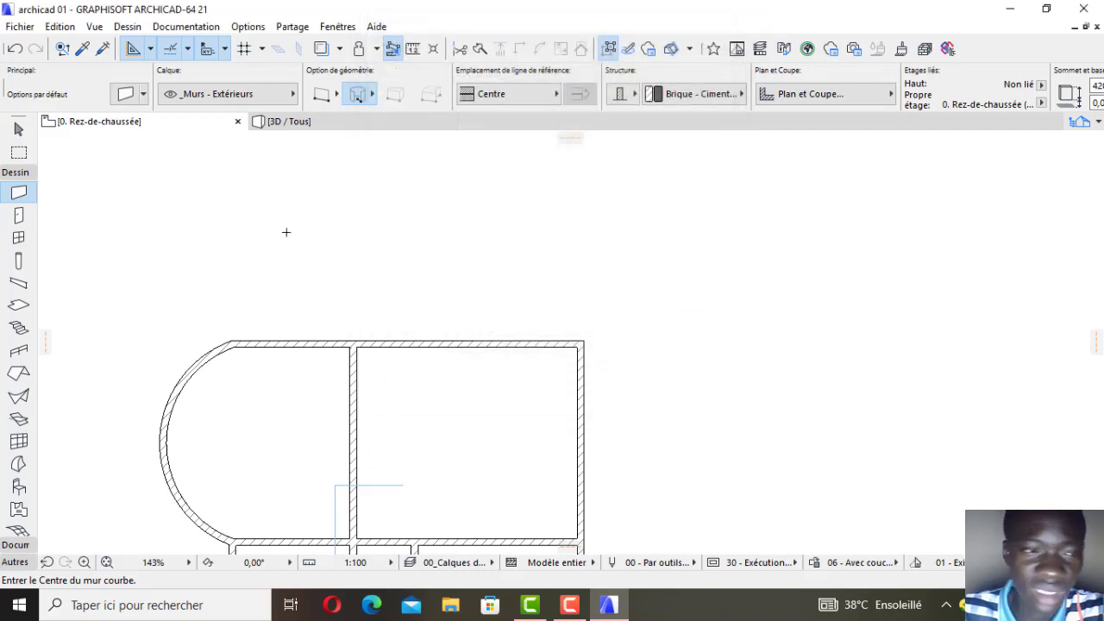
Draw a full circular slanted wall with a radius of 200, centred above the top wall of the building.
{"action": "left_click", "coordinate": [307, 238]}
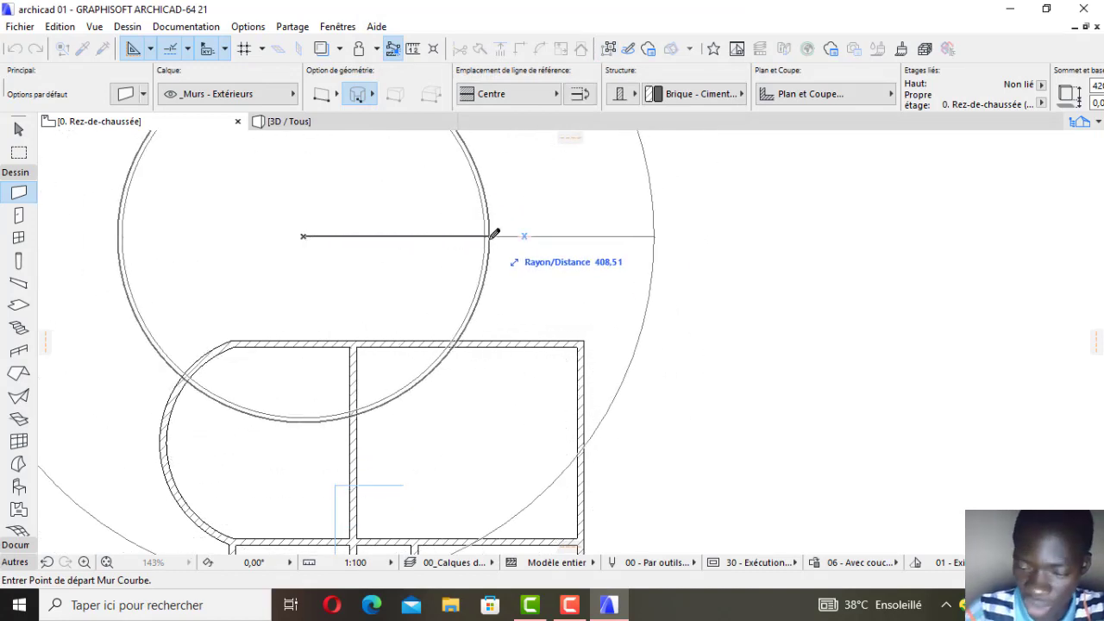
{"action": "type", "text": "200"}
{"action": "key", "text": "Return"}
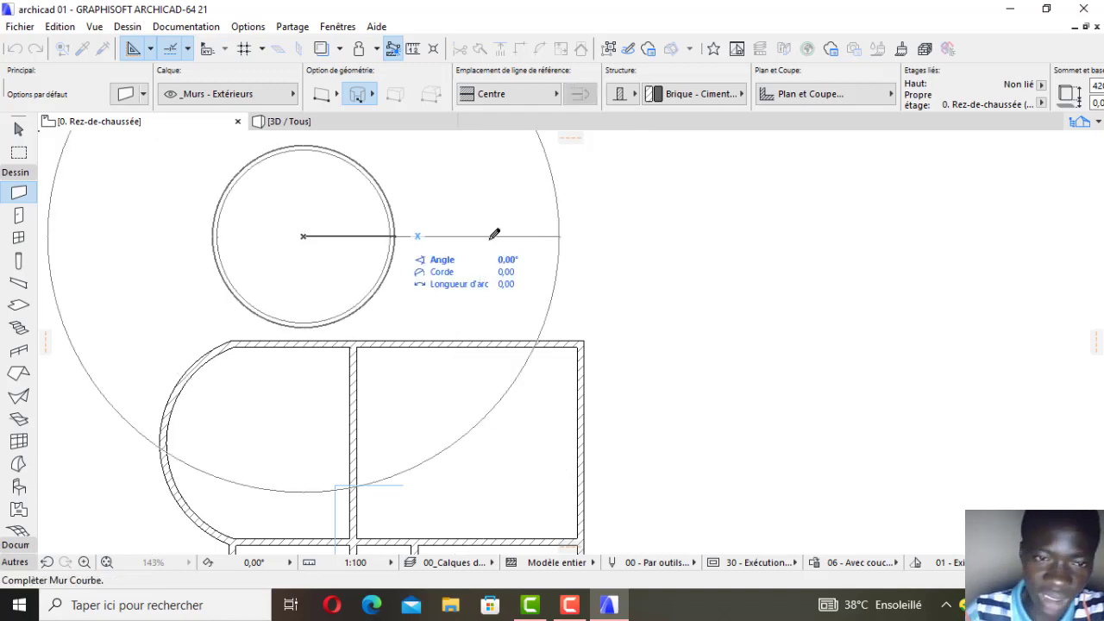
{"action": "left_click", "coordinate": [494, 235]}
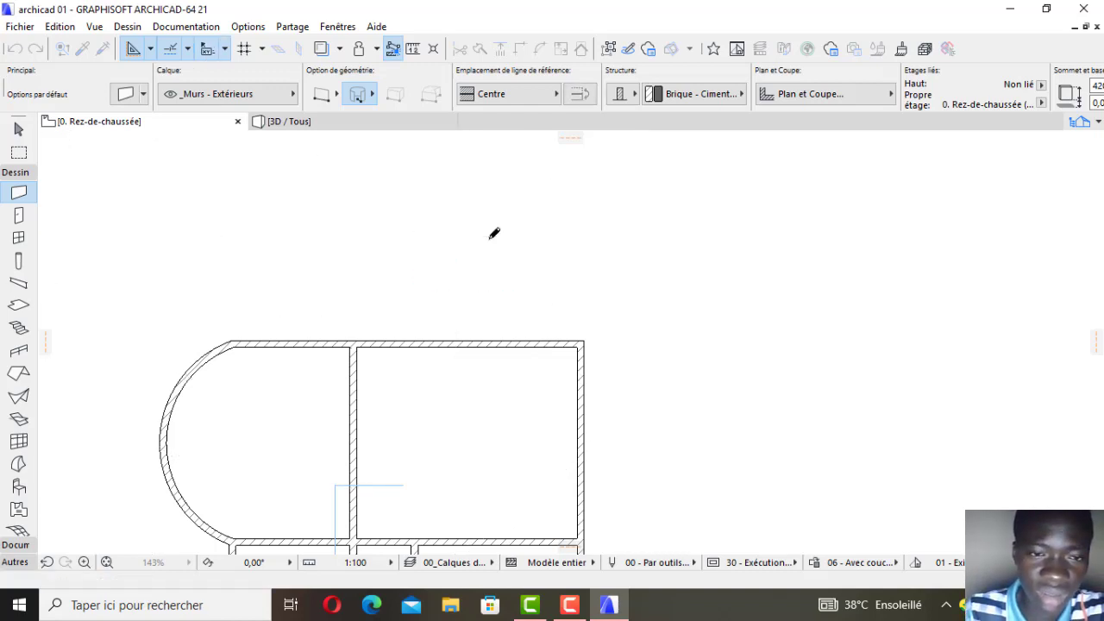
Examine the slanted circular wall in plan and in 3D, from above, from the side and at its base.
{"action": "scroll", "coordinate": [409, 256], "scroll_direction": "down", "scroll_amount": 3}
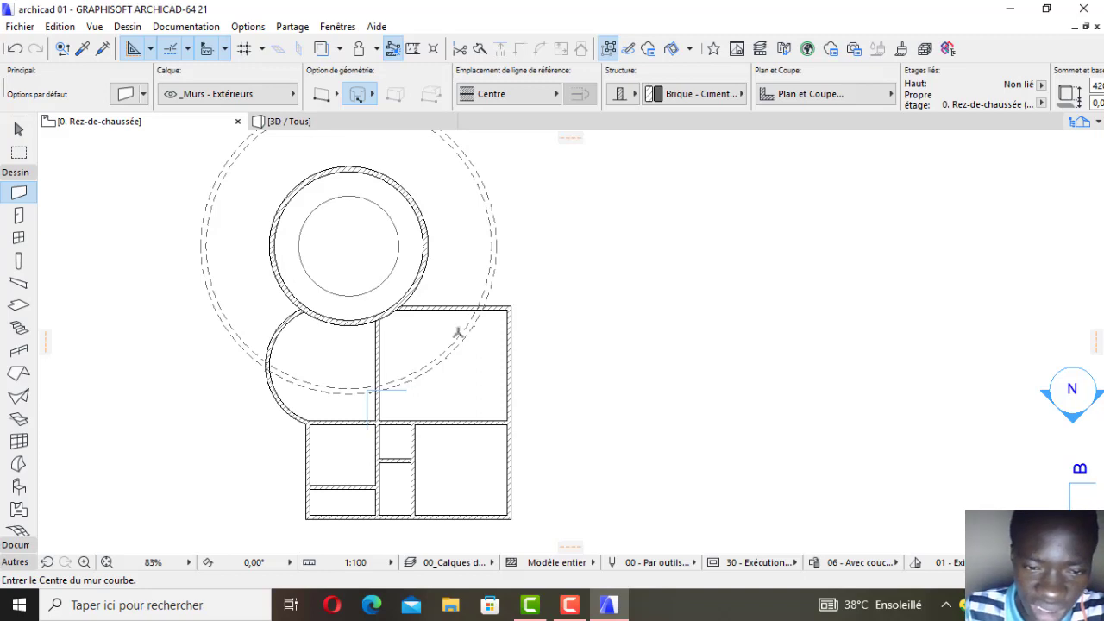
{"action": "scroll", "coordinate": [433, 258], "scroll_direction": "down", "scroll_amount": 3}
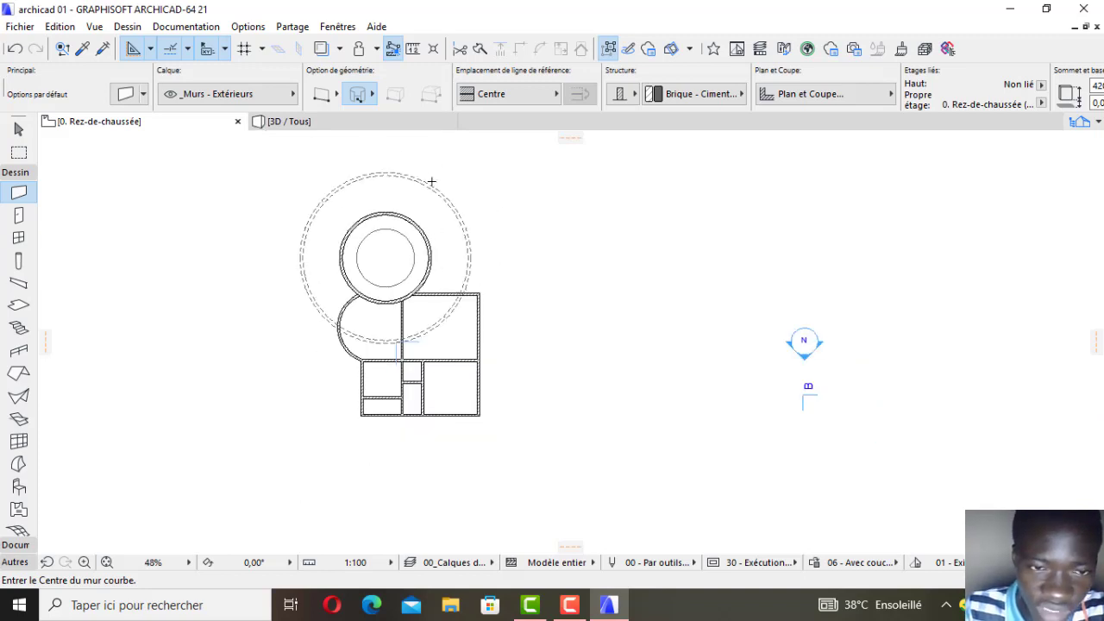
{"action": "scroll", "coordinate": [431, 180], "scroll_direction": "up", "scroll_amount": 5}
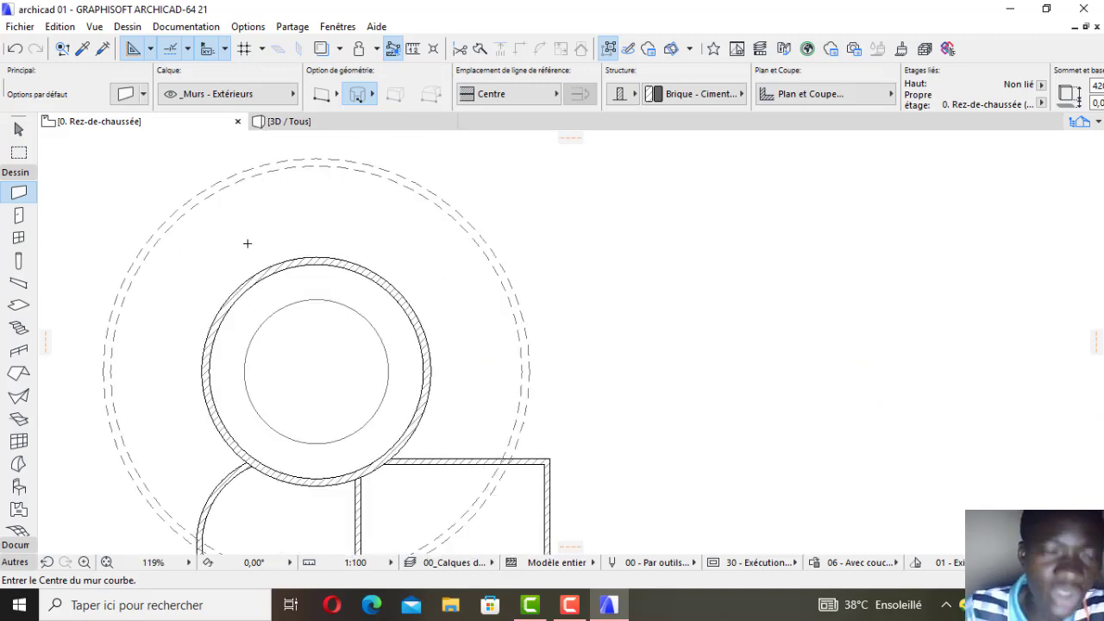
{"action": "scroll", "coordinate": [246, 243], "scroll_direction": "down", "scroll_amount": 2}
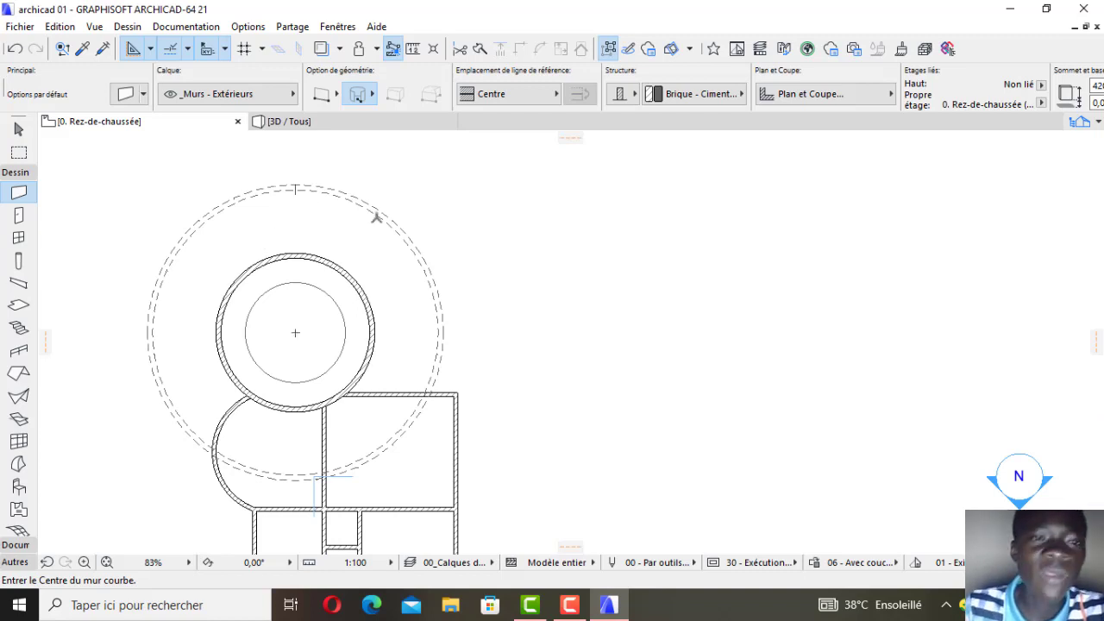
{"action": "left_click", "coordinate": [321, 126]}
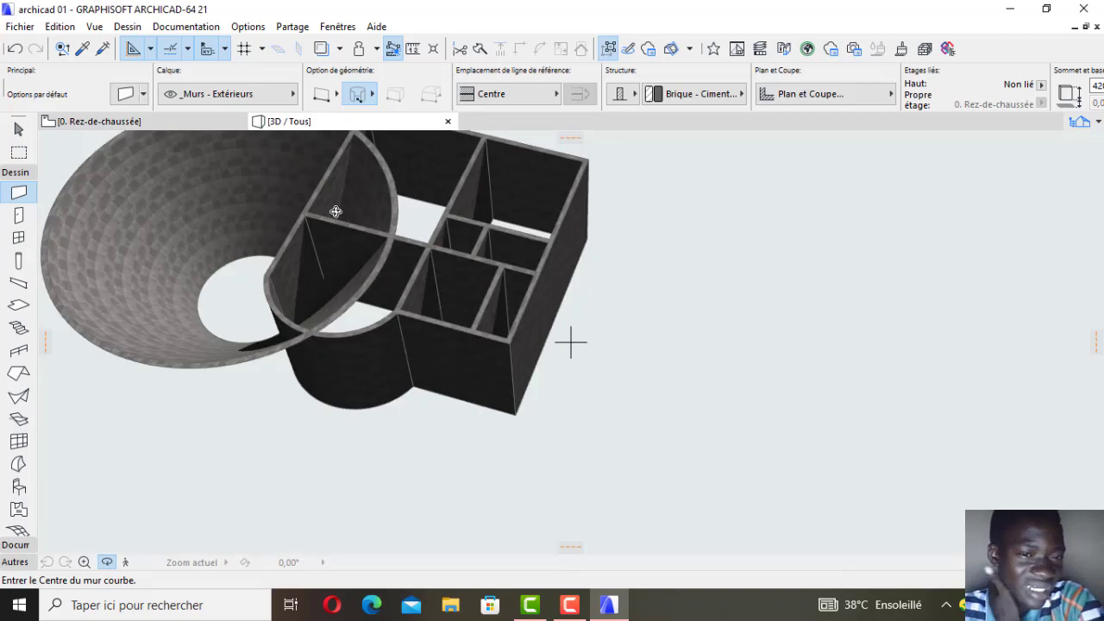
{"action": "scroll", "coordinate": [327, 312], "scroll_direction": "down", "scroll_amount": 2}
{"action": "left_click_drag", "start_coordinate": [126, 374], "coordinate": [360, 320]}
{"action": "left_click_drag", "start_coordinate": [126, 320], "coordinate": [157, 320]}
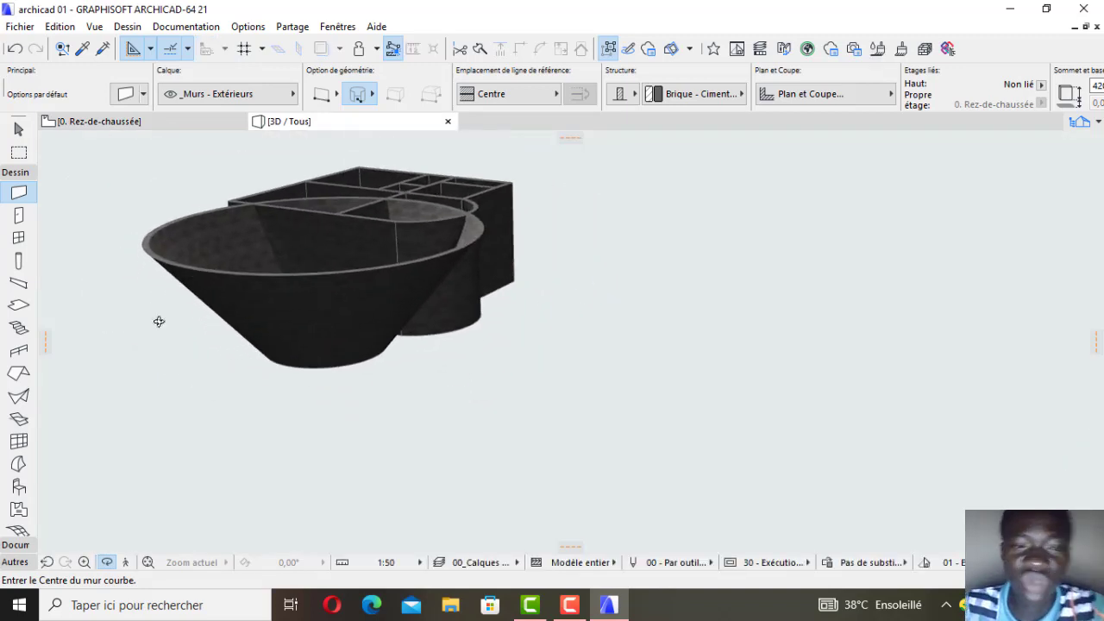
{"action": "left_click_drag", "start_coordinate": [281, 320], "coordinate": [249, 256]}
{"action": "scroll", "coordinate": [249, 256], "scroll_direction": "up", "scroll_amount": 4}
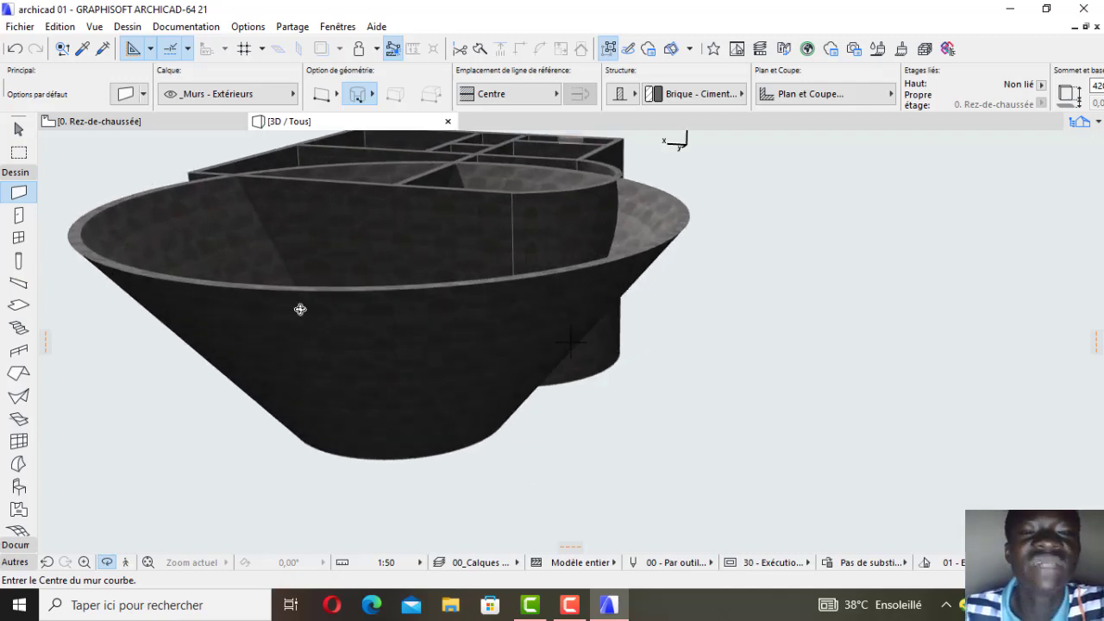
{"action": "left_click_drag", "start_coordinate": [523, 367], "coordinate": [322, 345]}
{"action": "scroll", "coordinate": [513, 290], "scroll_direction": "down", "scroll_amount": 3}
{"action": "left_click_drag", "start_coordinate": [563, 250], "coordinate": [566, 335]}
{"action": "scroll", "coordinate": [462, 321], "scroll_direction": "down", "scroll_amount": 1}
{"action": "scroll", "coordinate": [481, 296], "scroll_direction": "up", "scroll_amount": 6}
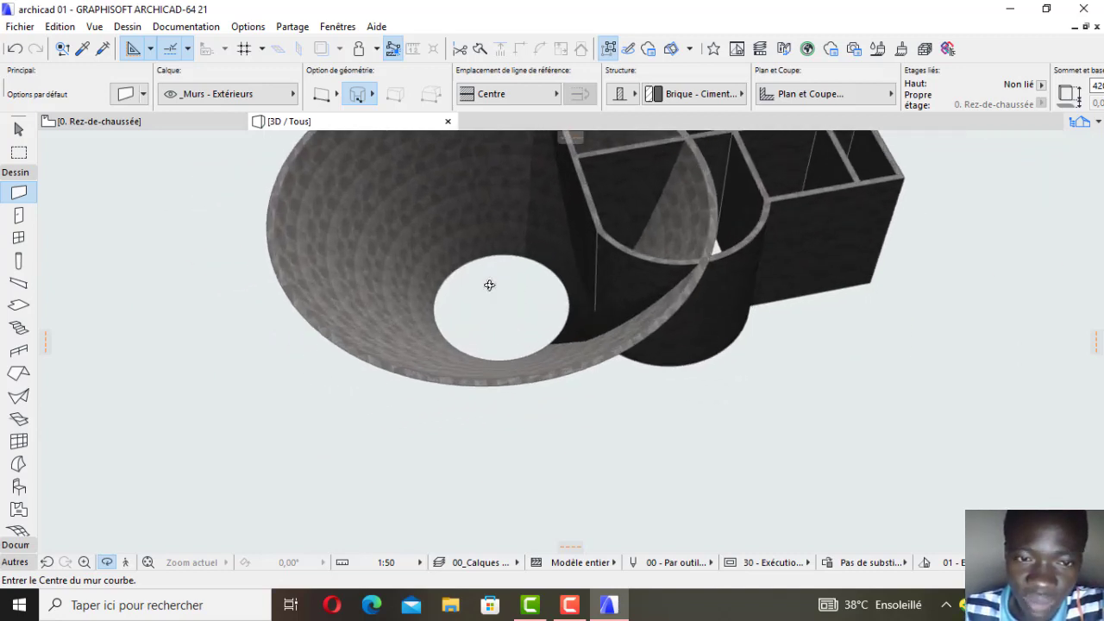
{"action": "scroll", "coordinate": [511, 285], "scroll_direction": "up", "scroll_amount": 2}
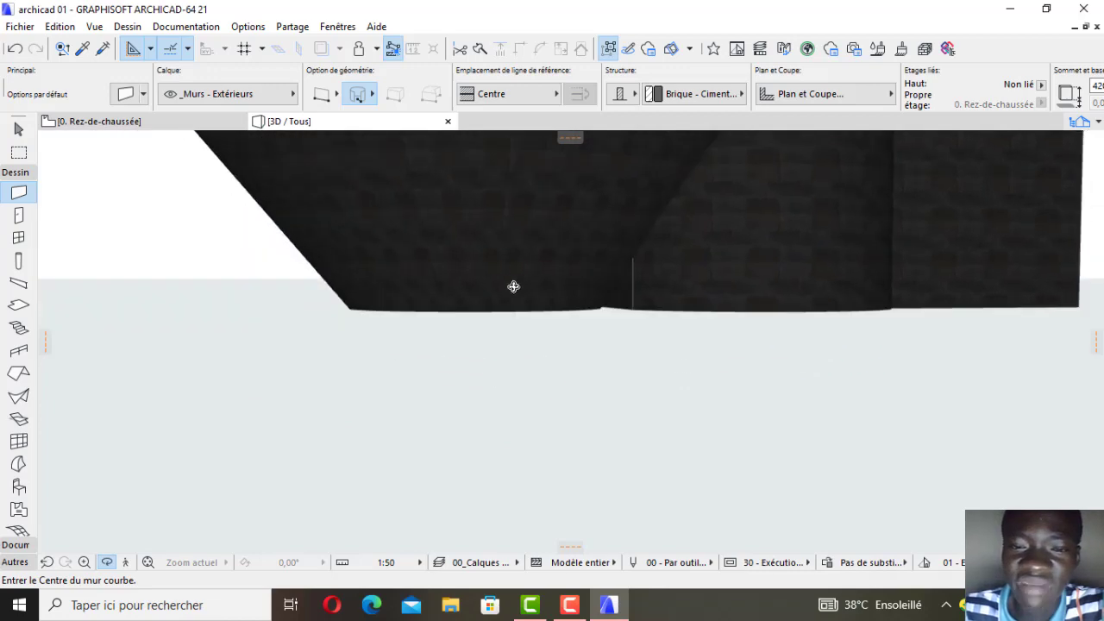
{"action": "scroll", "coordinate": [506, 308], "scroll_direction": "down", "scroll_amount": 3}
{"action": "scroll", "coordinate": [448, 366], "scroll_direction": "down", "scroll_amount": 1}
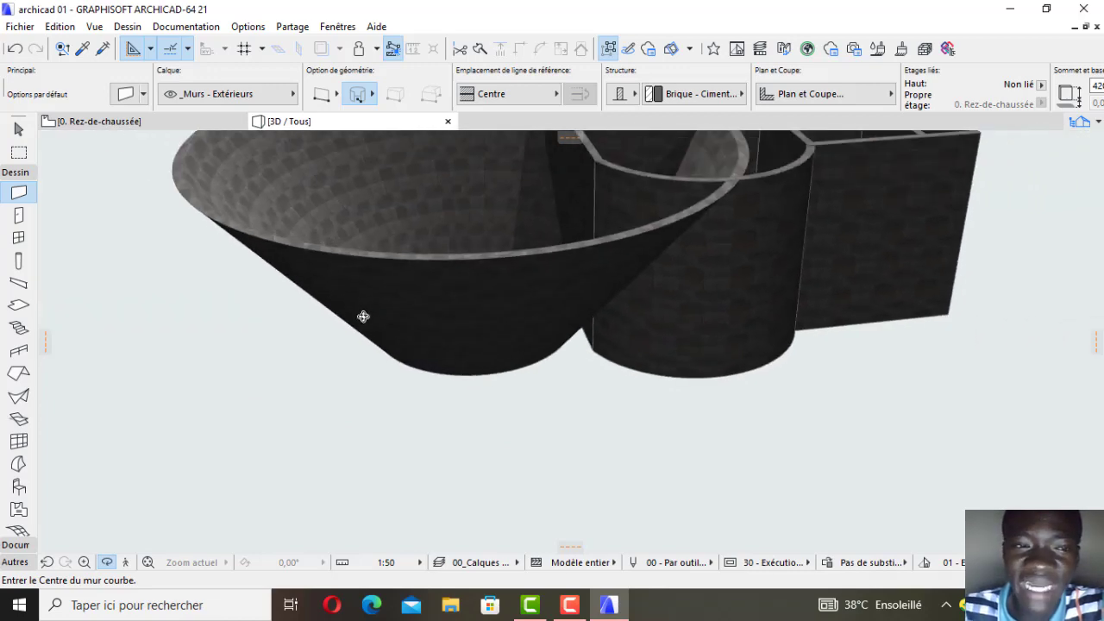
Delete both halves of the slanted circular wall from the ground-floor plan.
{"action": "left_click", "coordinate": [136, 123]}
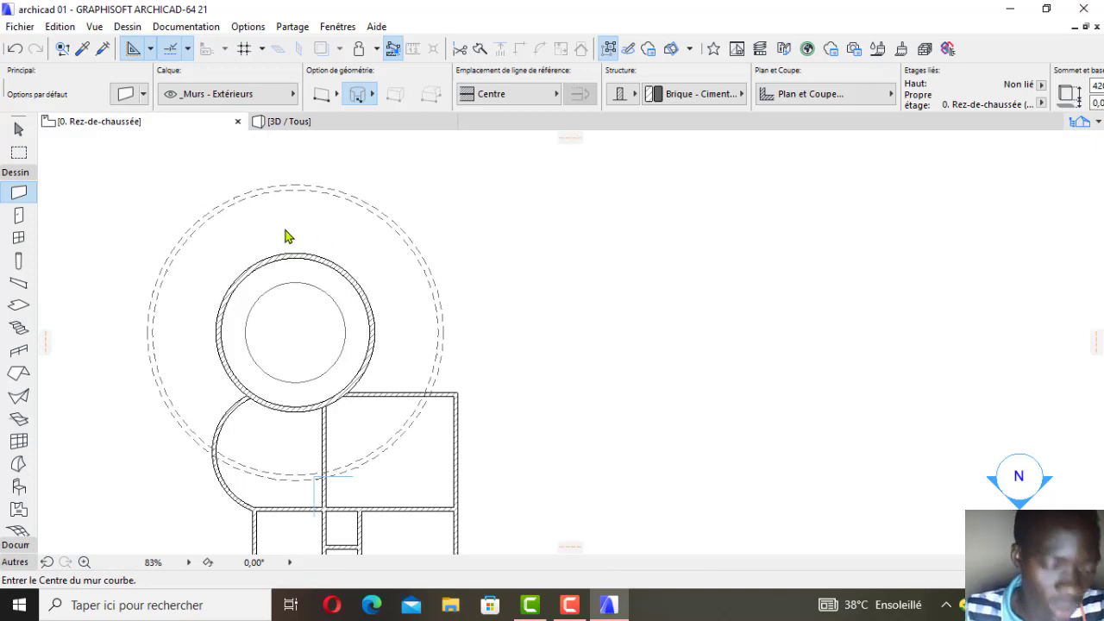
{"action": "left_click", "coordinate": [293, 255], "text": "shift"}
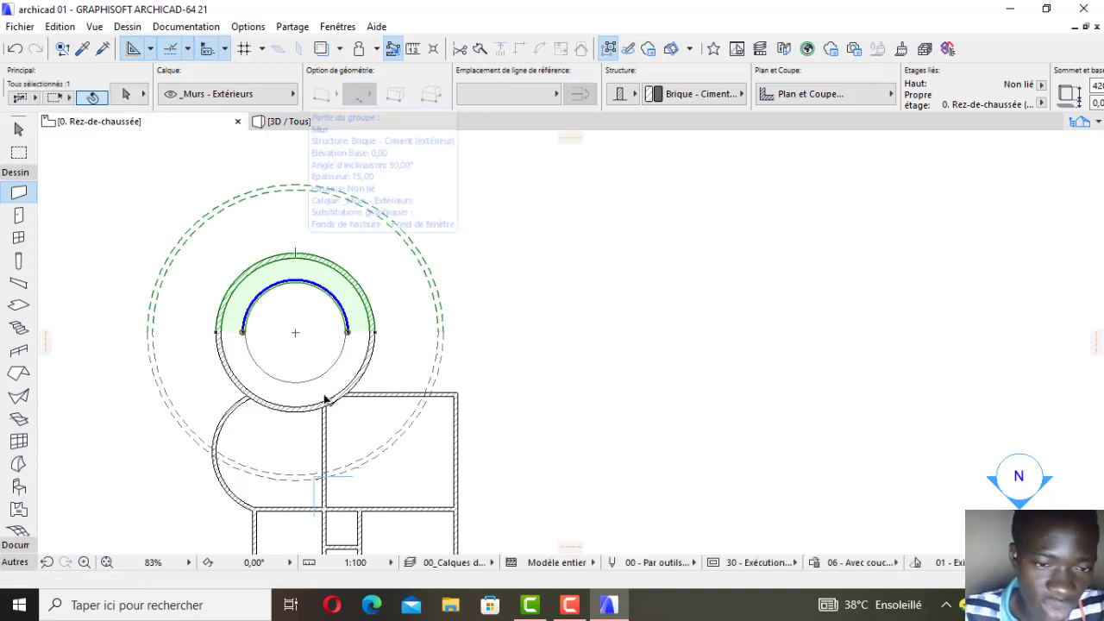
{"action": "left_click", "coordinate": [370, 365], "text": "shift"}
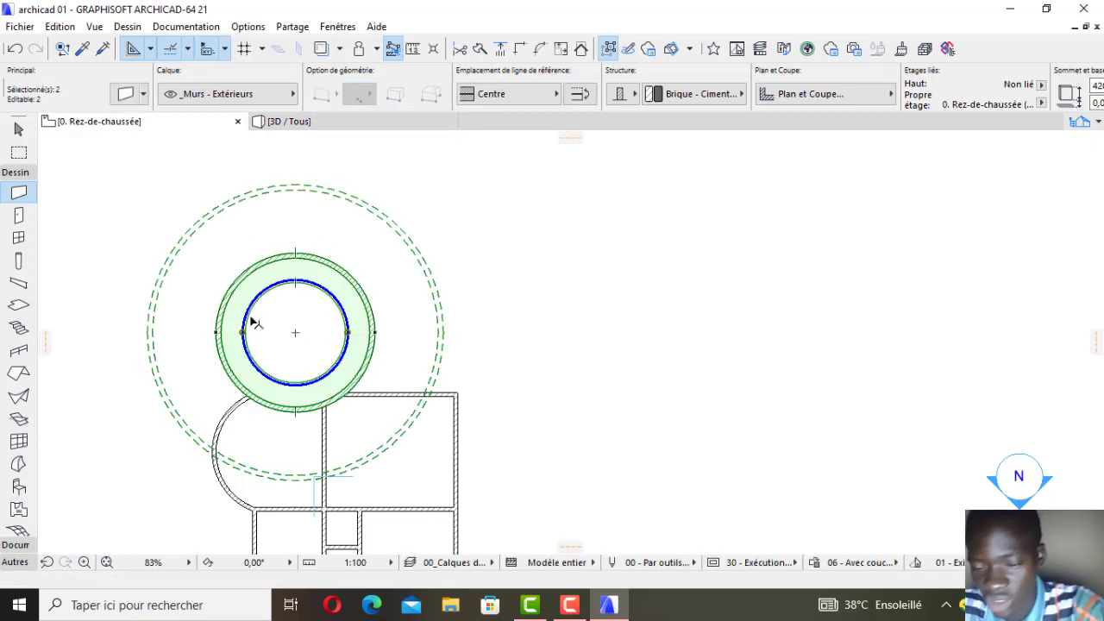
{"action": "right_click", "coordinate": [471, 262]}
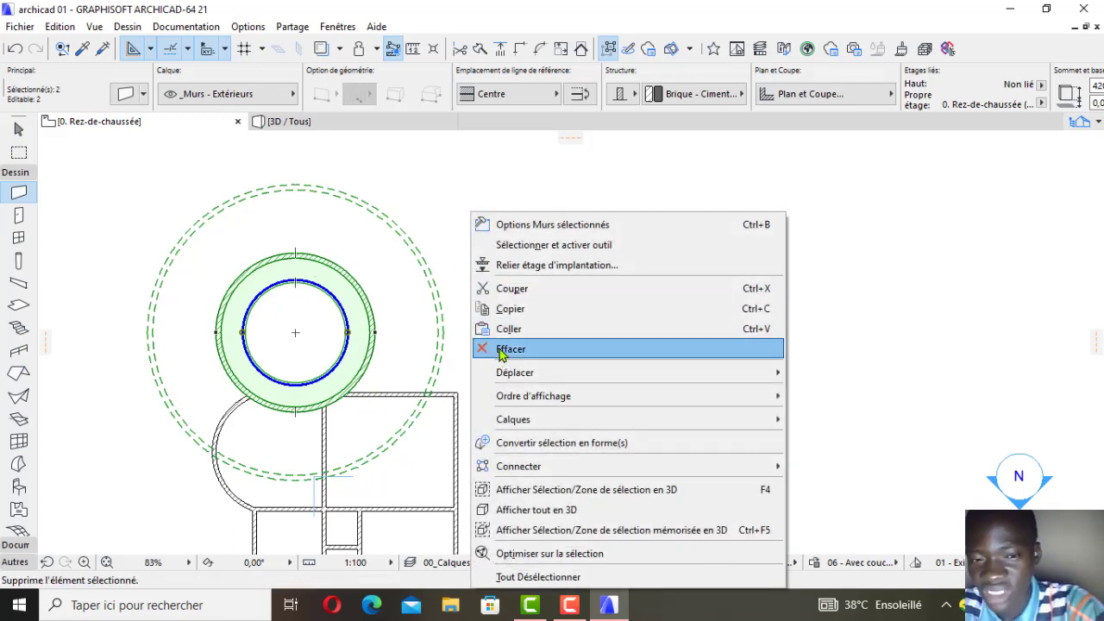
{"action": "left_click", "coordinate": [502, 350]}
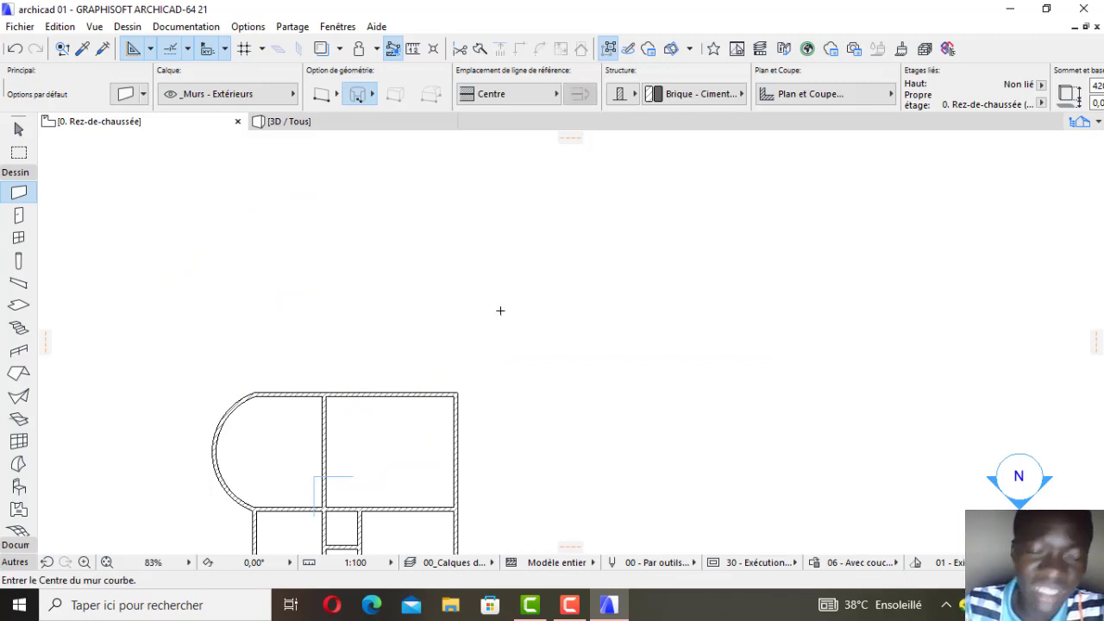
Draw a straight slanted wall 200 long, running horizontally above the building's top wall, using the 50° default inclination.
{"action": "left_click", "coordinate": [321, 93]}
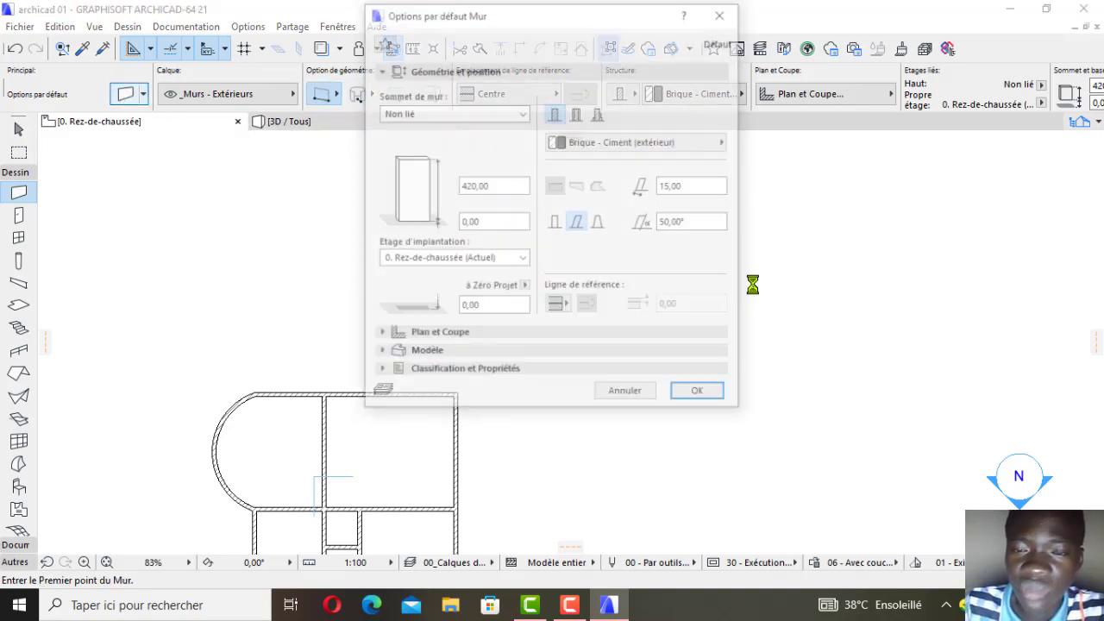
{"action": "left_click", "coordinate": [681, 394]}
{"action": "left_click", "coordinate": [255, 328]}
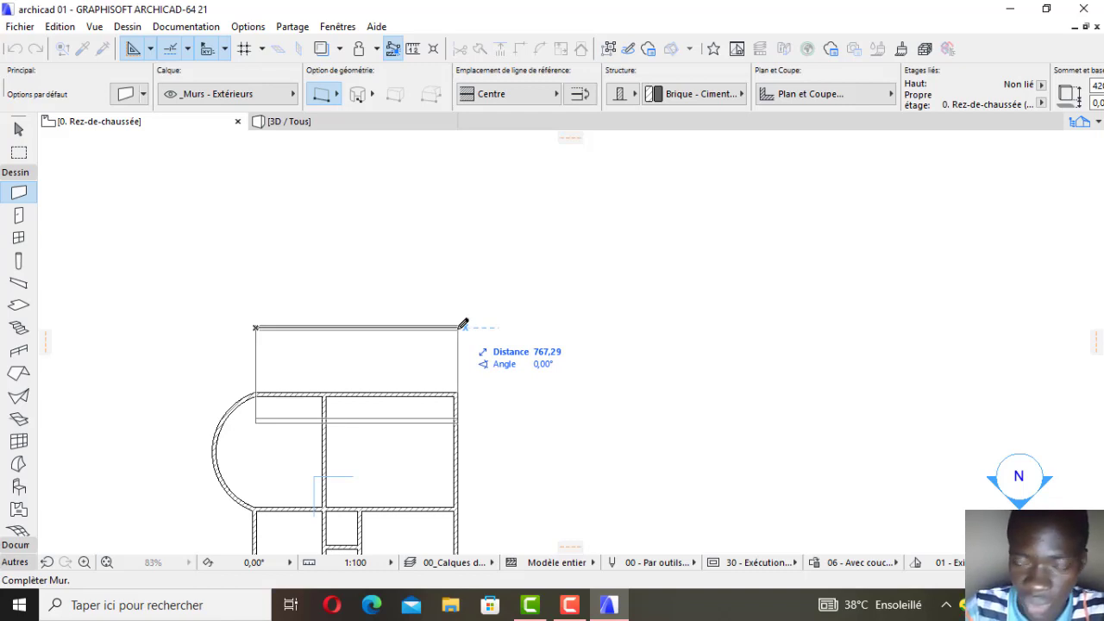
{"action": "type", "text": "200"}
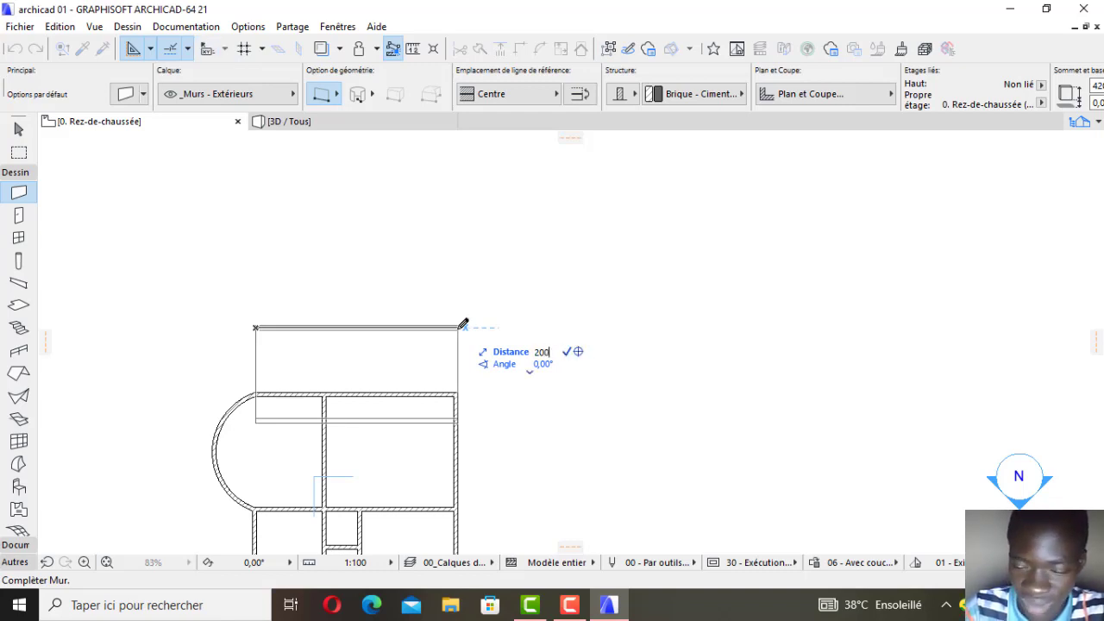
{"action": "key", "text": "Return"}
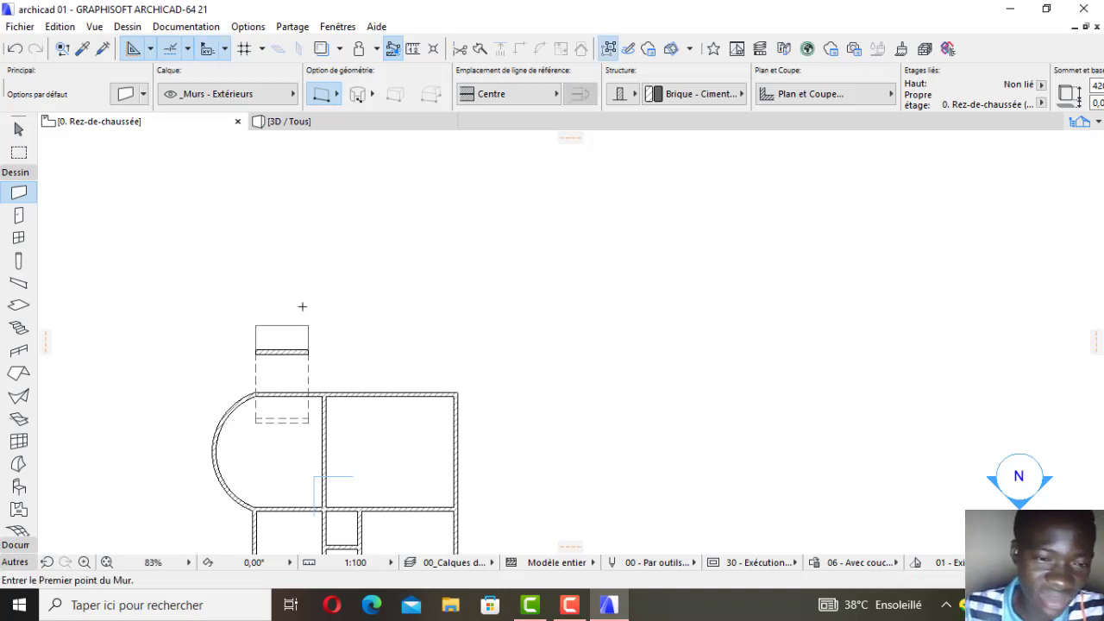
Examine the straight slanted wall in plan and from the side in 3D, and return to the ground-floor plan.
{"action": "scroll", "coordinate": [269, 354], "scroll_direction": "up", "scroll_amount": 4}
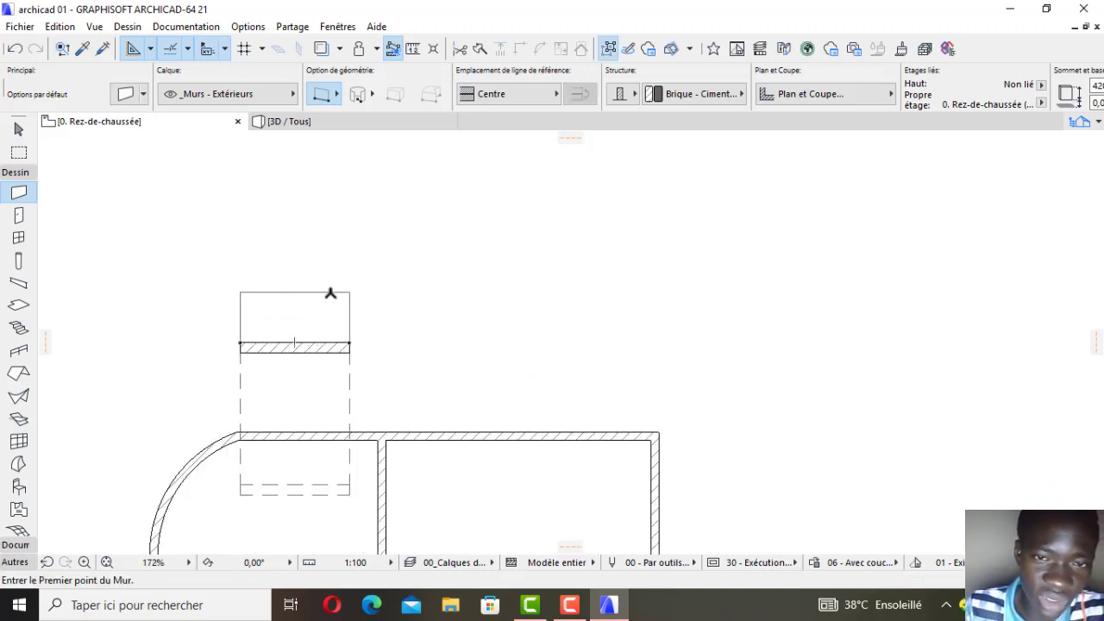
{"action": "left_click", "coordinate": [319, 122]}
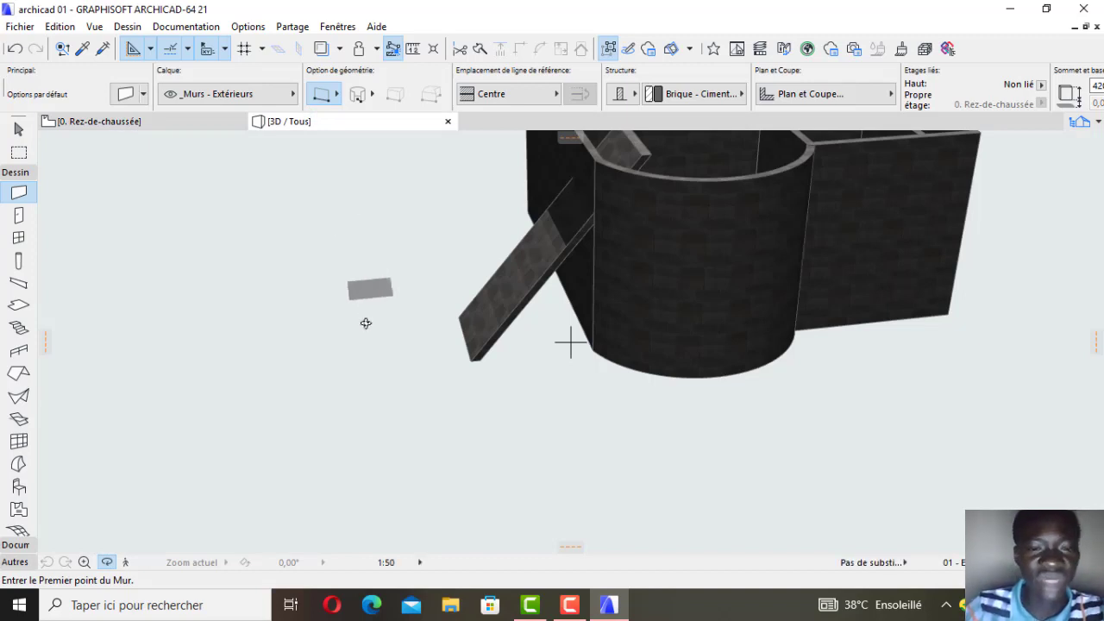
{"action": "middle_click_drag", "start_coordinate": [517, 318], "coordinate": [339, 333], "text": "shift"}
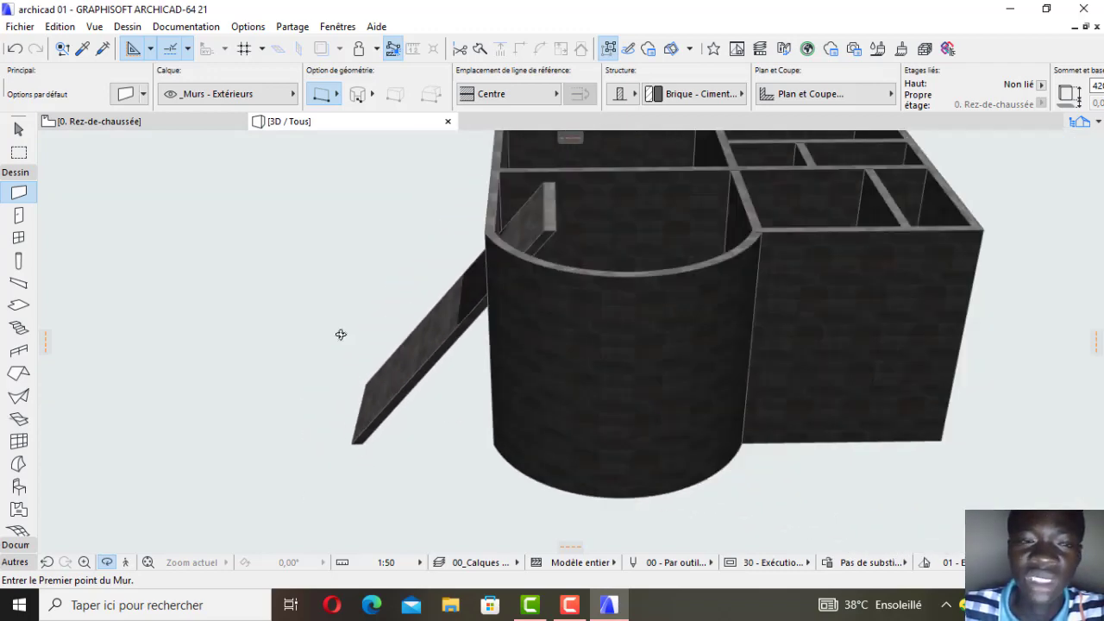
{"action": "left_click", "coordinate": [164, 127]}
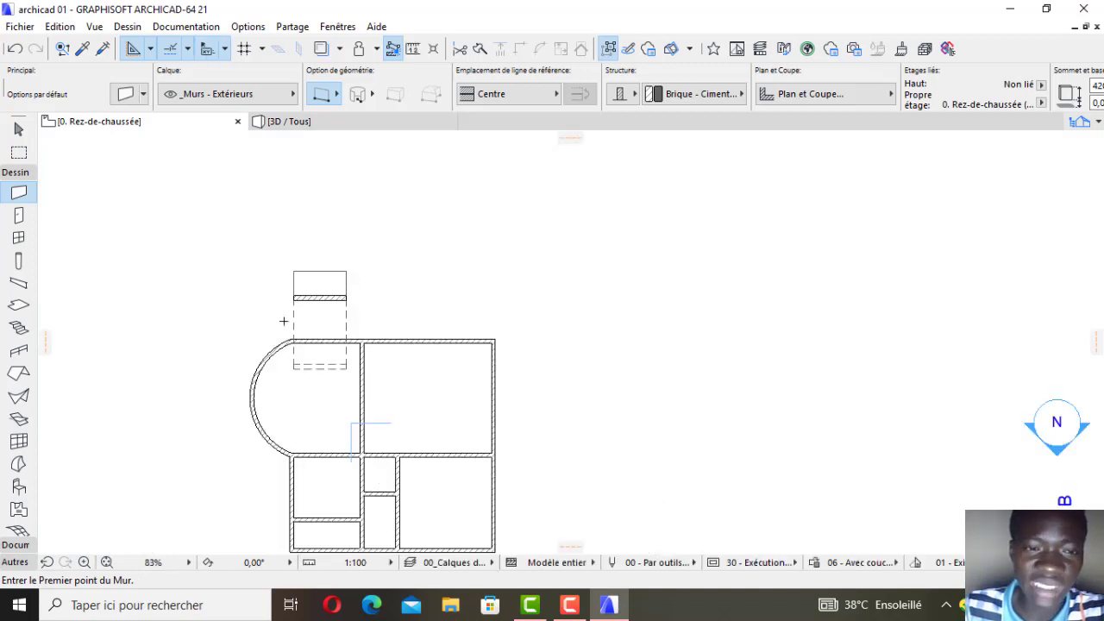
{"action": "scroll", "coordinate": [390, 220], "scroll_direction": "down", "scroll_amount": 3}
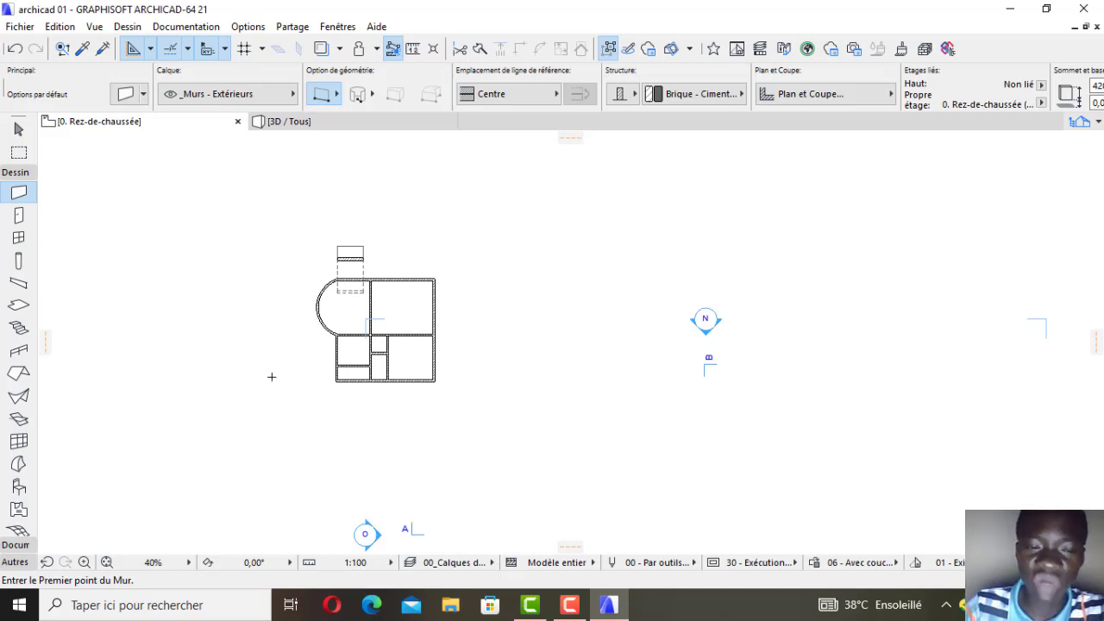
{"action": "scroll", "coordinate": [272, 377], "scroll_direction": "up", "scroll_amount": 1}
{"action": "scroll", "coordinate": [343, 377], "scroll_direction": "up", "scroll_amount": 2}
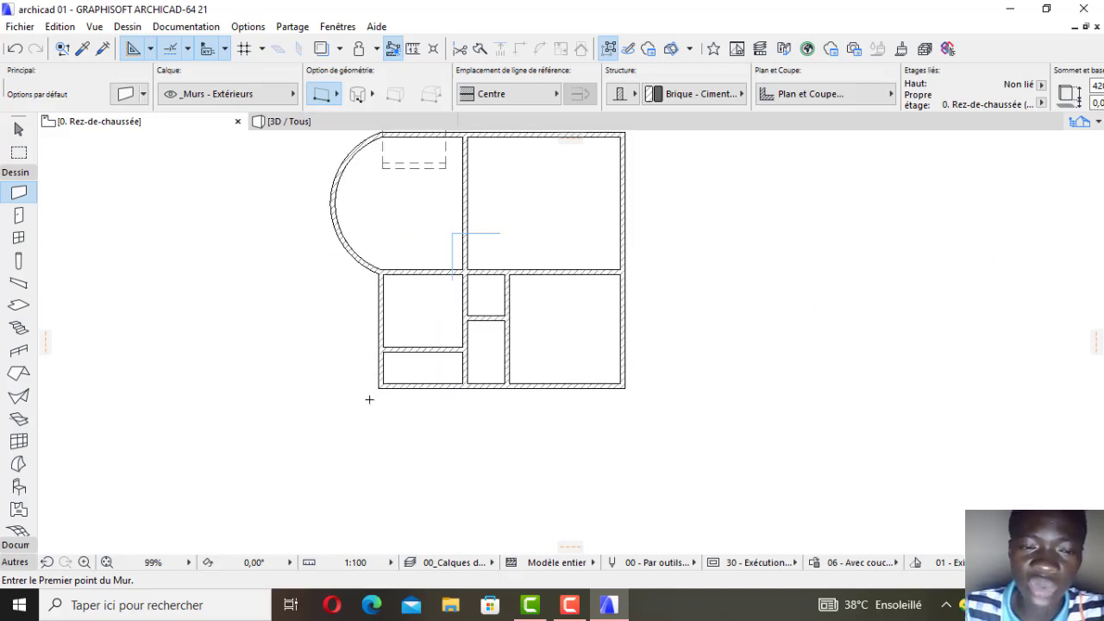
{"action": "scroll", "coordinate": [369, 400], "scroll_direction": "up", "scroll_amount": 1}
{"action": "scroll", "coordinate": [436, 451], "scroll_direction": "down", "scroll_amount": 2}
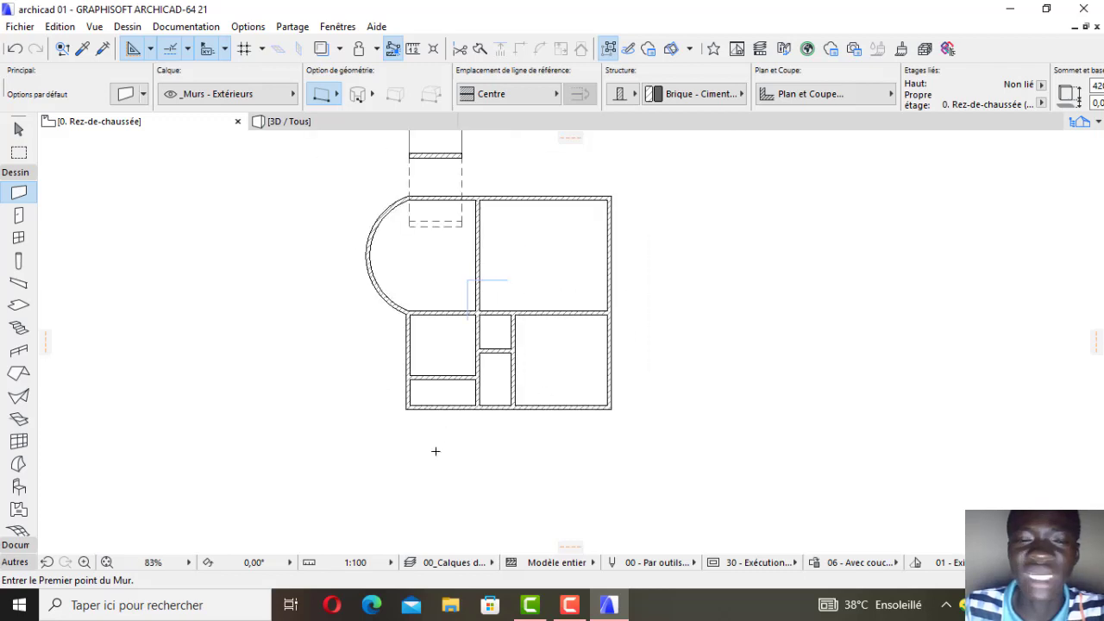
{"action": "scroll", "coordinate": [449, 389], "scroll_direction": "down", "scroll_amount": 2}
{"action": "scroll", "coordinate": [555, 273], "scroll_direction": "up", "scroll_amount": 1}
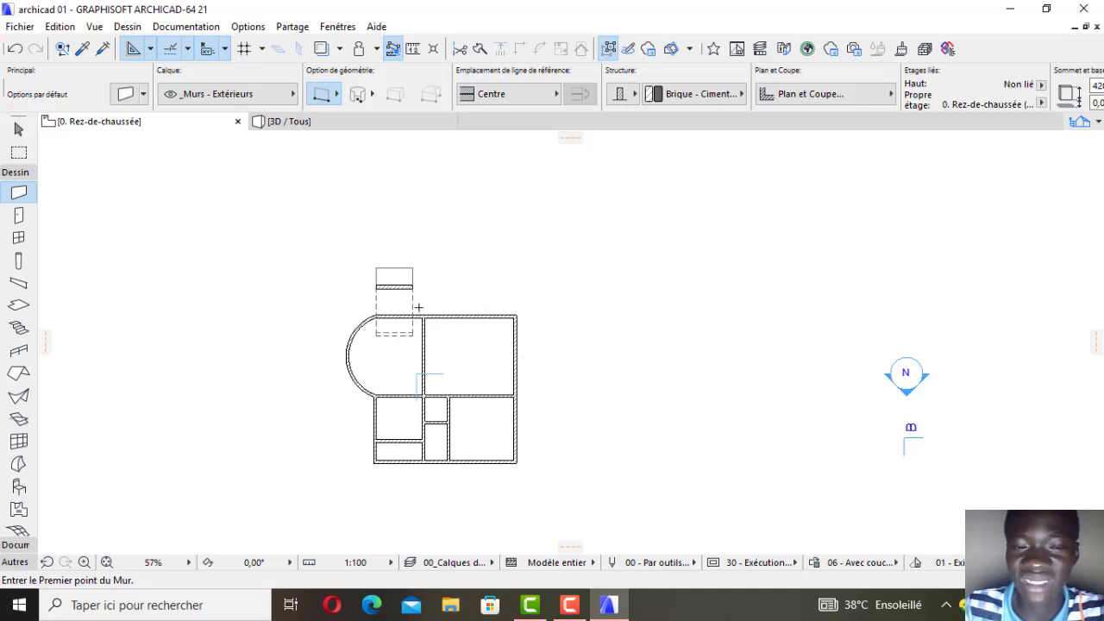
{"action": "scroll", "coordinate": [389, 324], "scroll_direction": "up", "scroll_amount": 3}
{"action": "scroll", "coordinate": [323, 238], "scroll_direction": "down", "scroll_amount": 1}
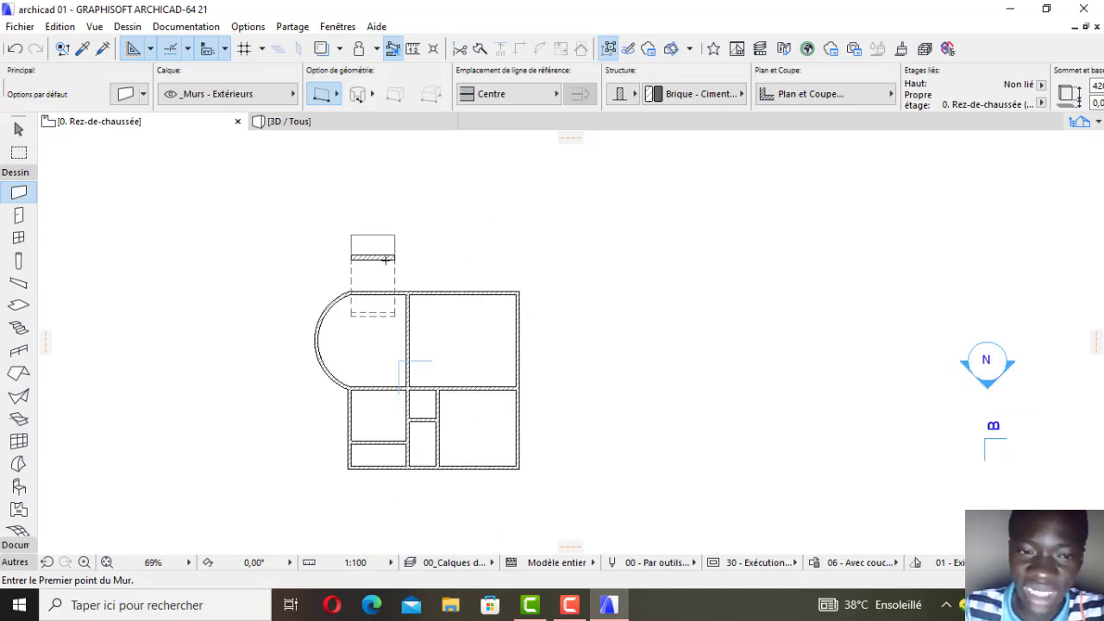
{"action": "scroll", "coordinate": [391, 280], "scroll_direction": "up", "scroll_amount": 2}
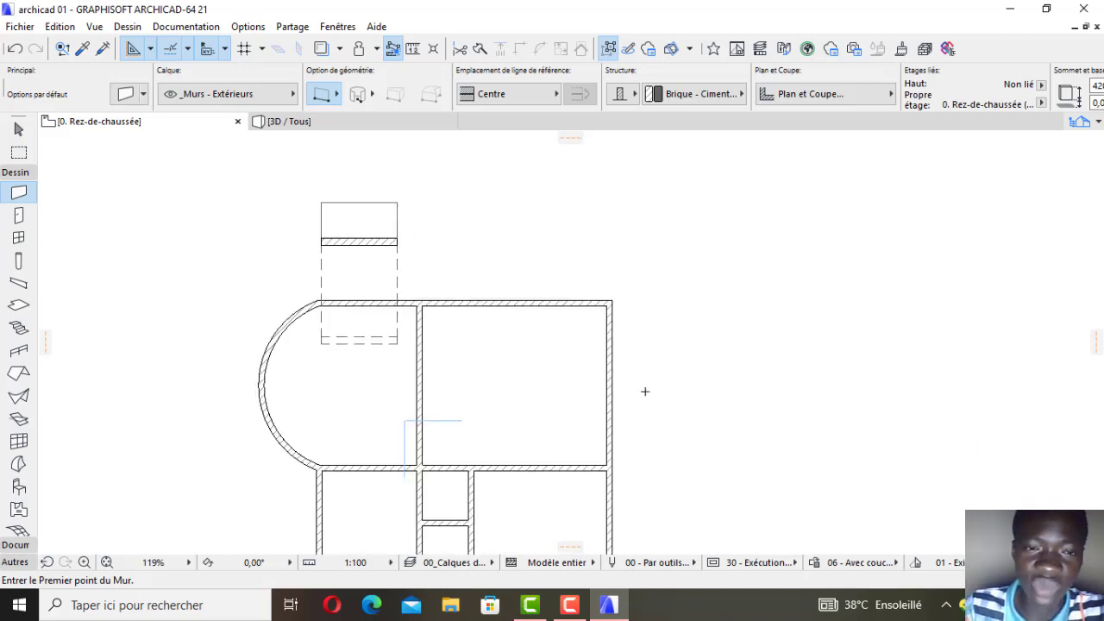
{"action": "scroll", "coordinate": [414, 251], "scroll_direction": "down", "scroll_amount": 2}
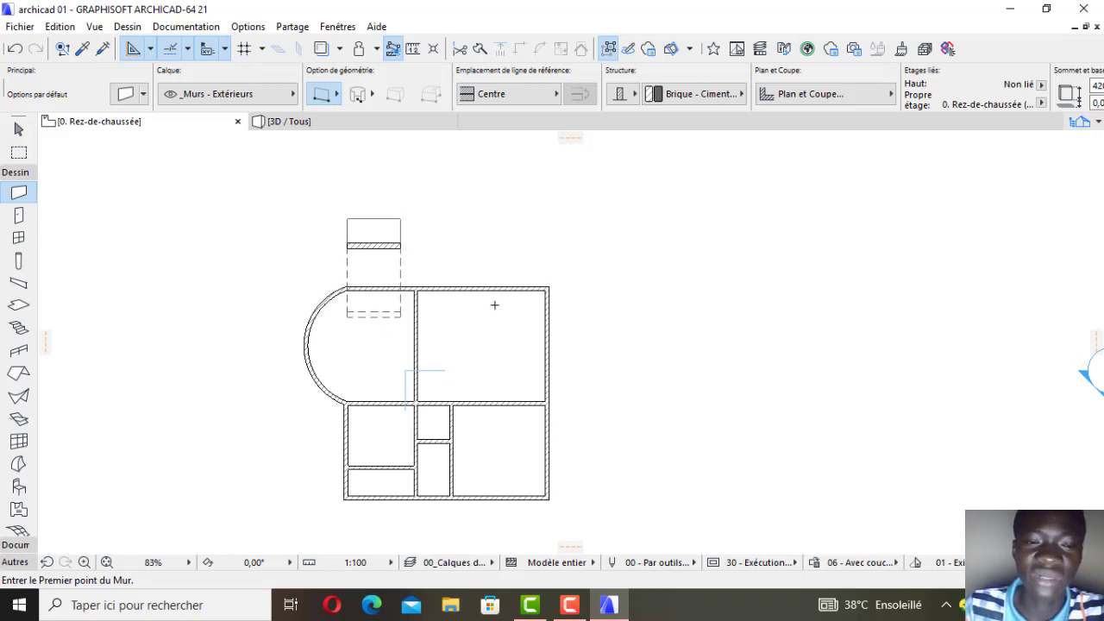
{"action": "scroll", "coordinate": [382, 267], "scroll_direction": "up", "scroll_amount": 2}
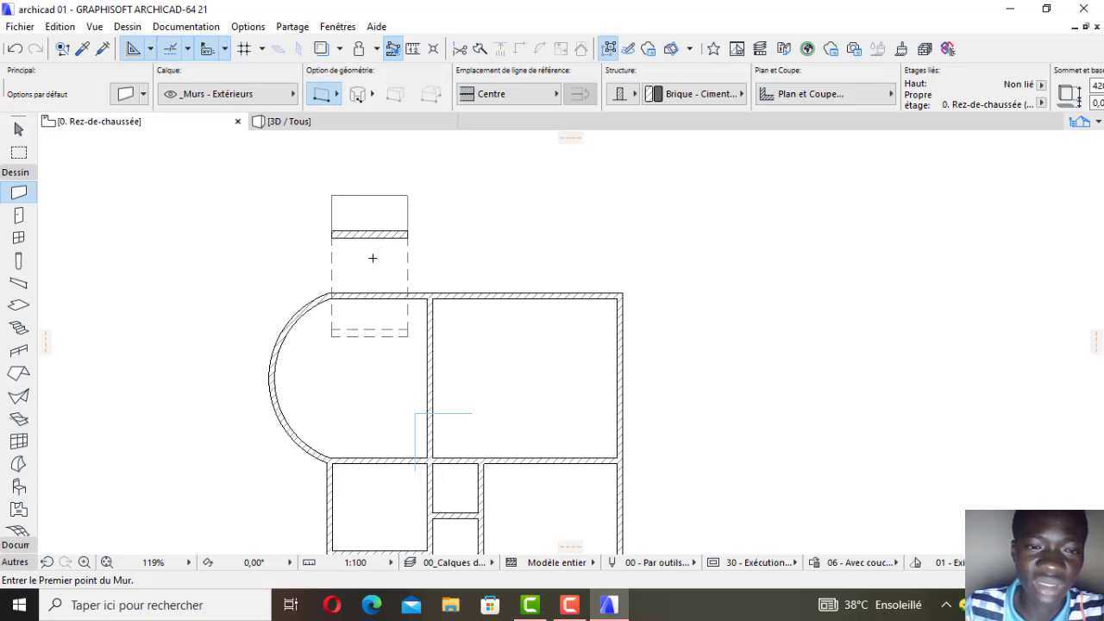
{"action": "scroll", "coordinate": [400, 213], "scroll_direction": "down", "scroll_amount": 1}
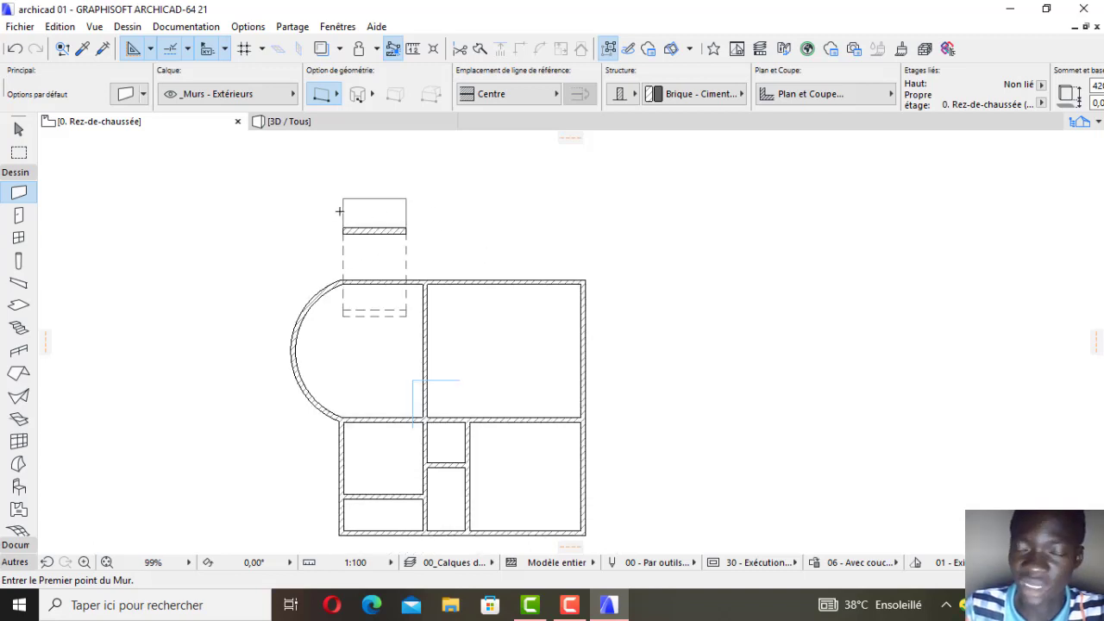
{"action": "scroll", "coordinate": [419, 216], "scroll_direction": "down", "scroll_amount": 5}
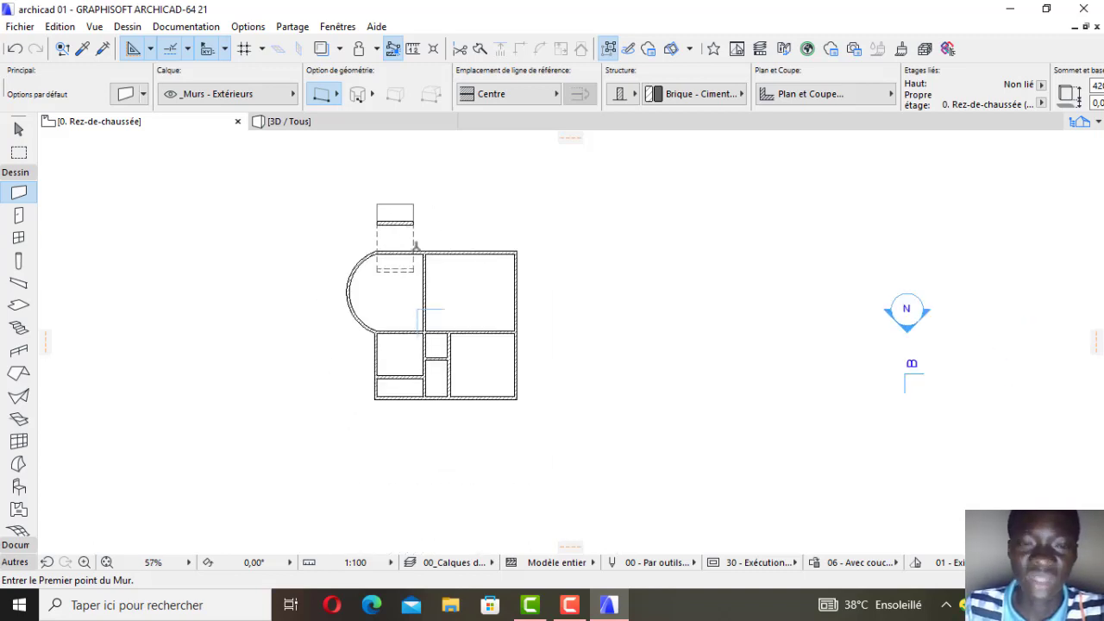
{"action": "scroll", "coordinate": [414, 250], "scroll_direction": "up", "scroll_amount": 2}
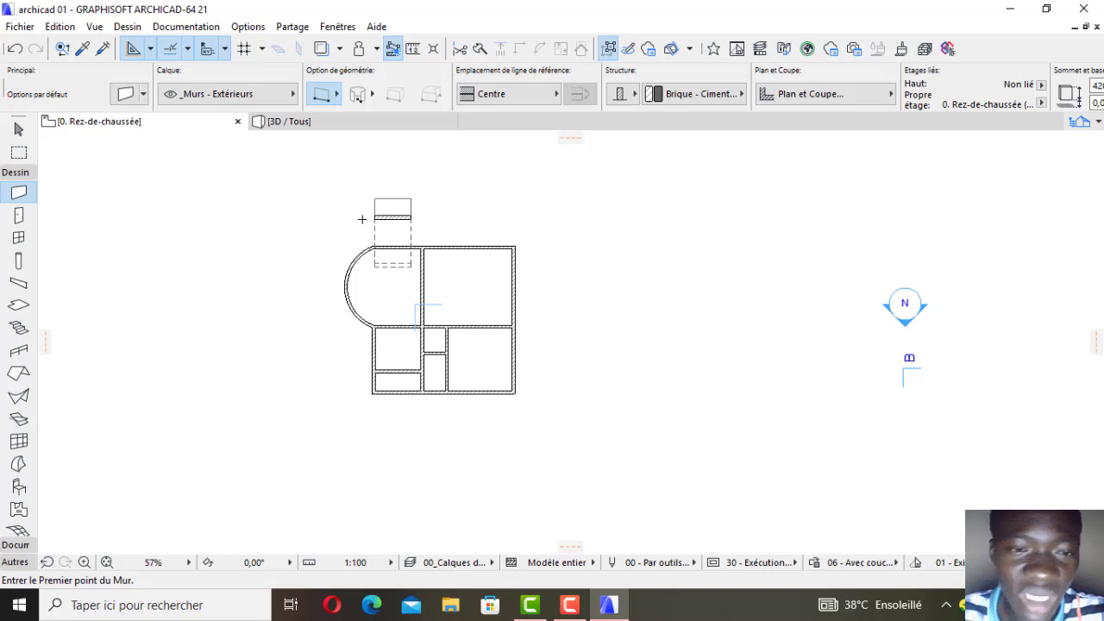
Delete the straight slanted wall above the building from the ground-floor plan.
{"action": "scroll", "coordinate": [361, 219], "scroll_direction": "up", "scroll_amount": 2}
{"action": "left_click", "coordinate": [397, 219], "text": "shift"}
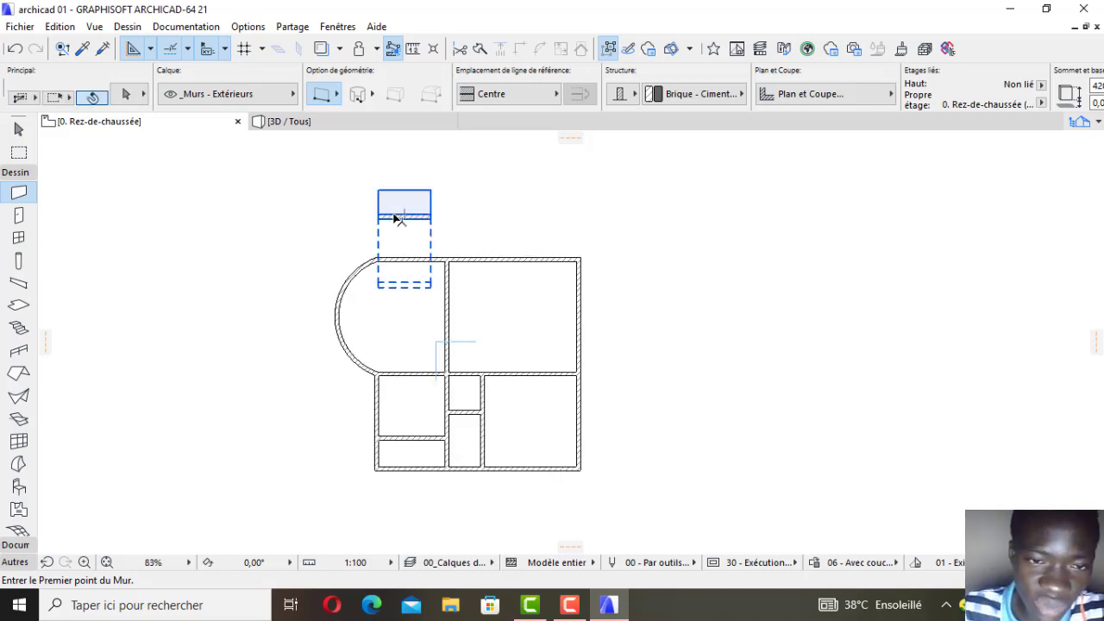
{"action": "left_click", "coordinate": [396, 219], "text": "shift"}
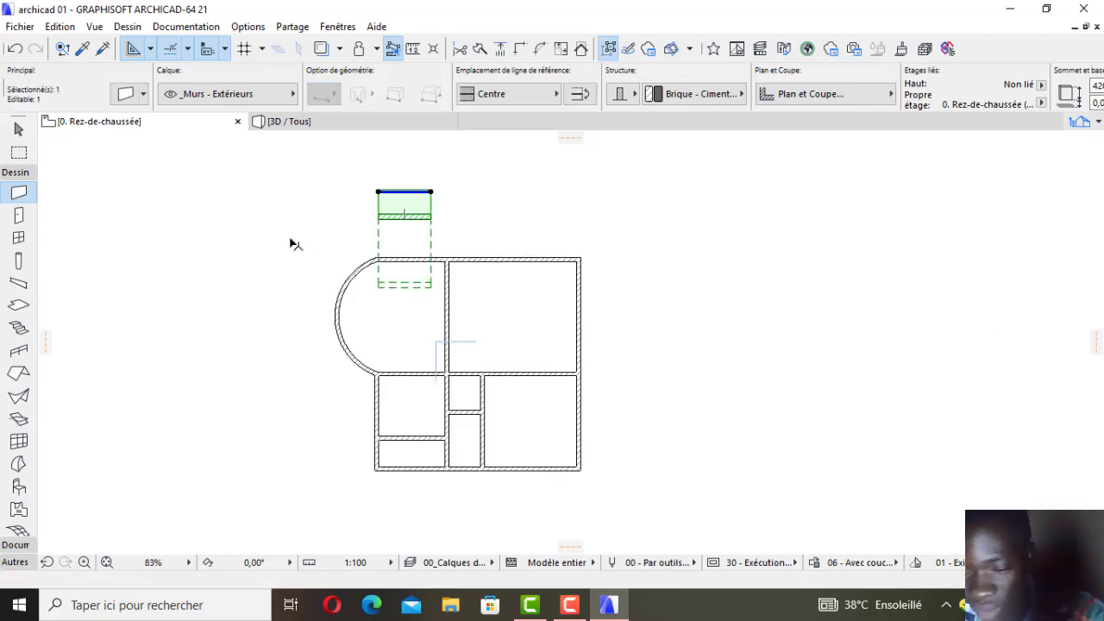
{"action": "key", "text": "Delete"}
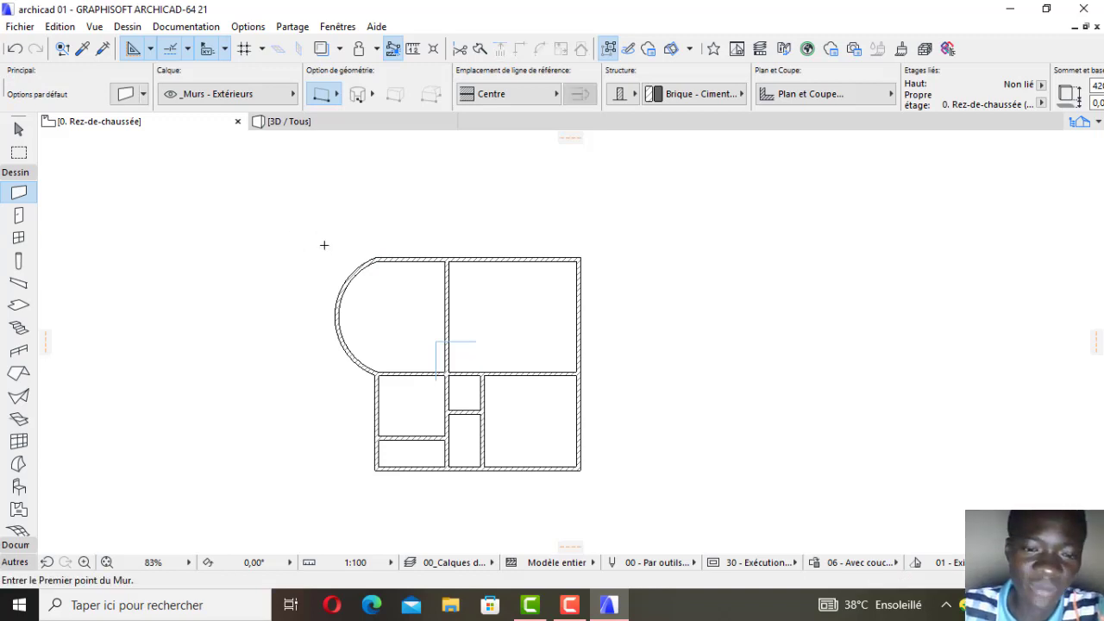
Save the project with the finished ground-floor walls under its existing file name.
{"action": "scroll", "coordinate": [324, 245], "scroll_direction": "down", "scroll_amount": 1}
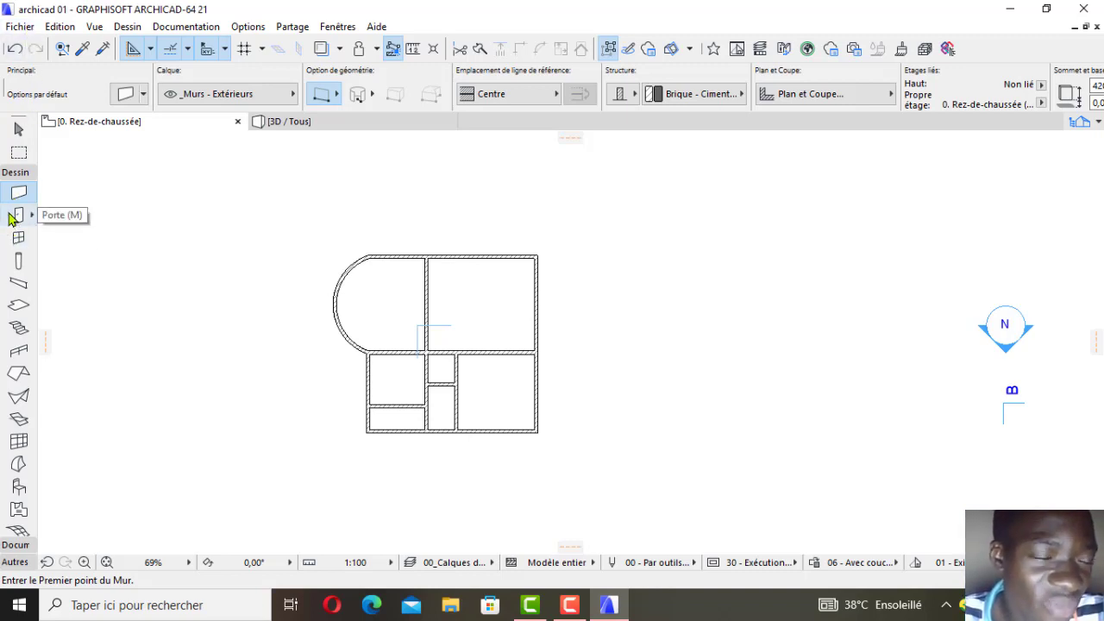
{"action": "left_click", "coordinate": [21, 29]}
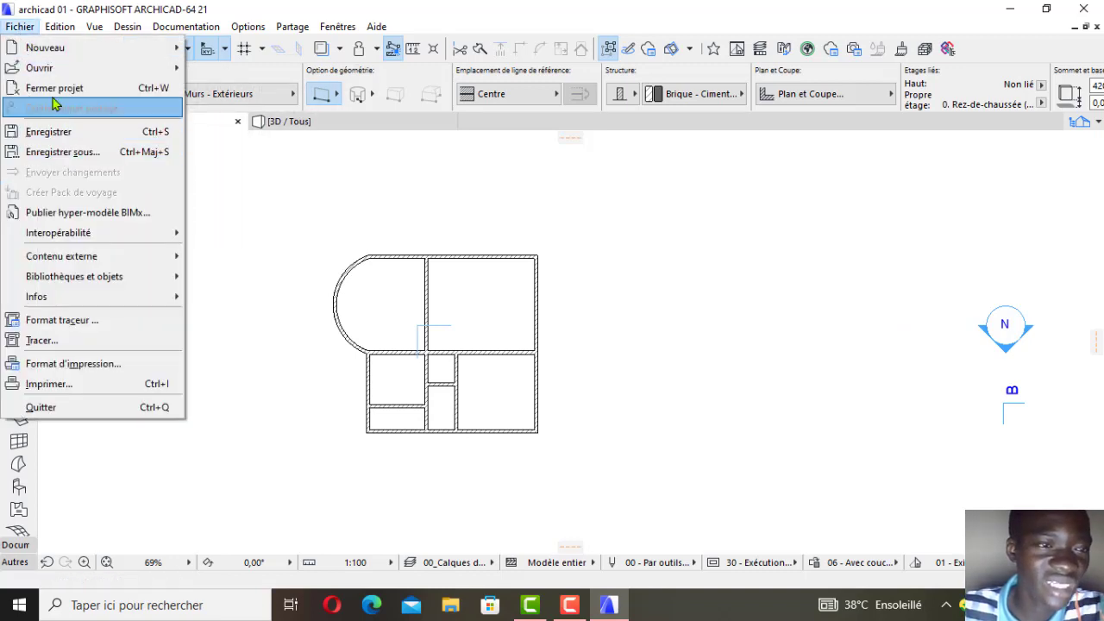
{"action": "left_click", "coordinate": [48, 131]}
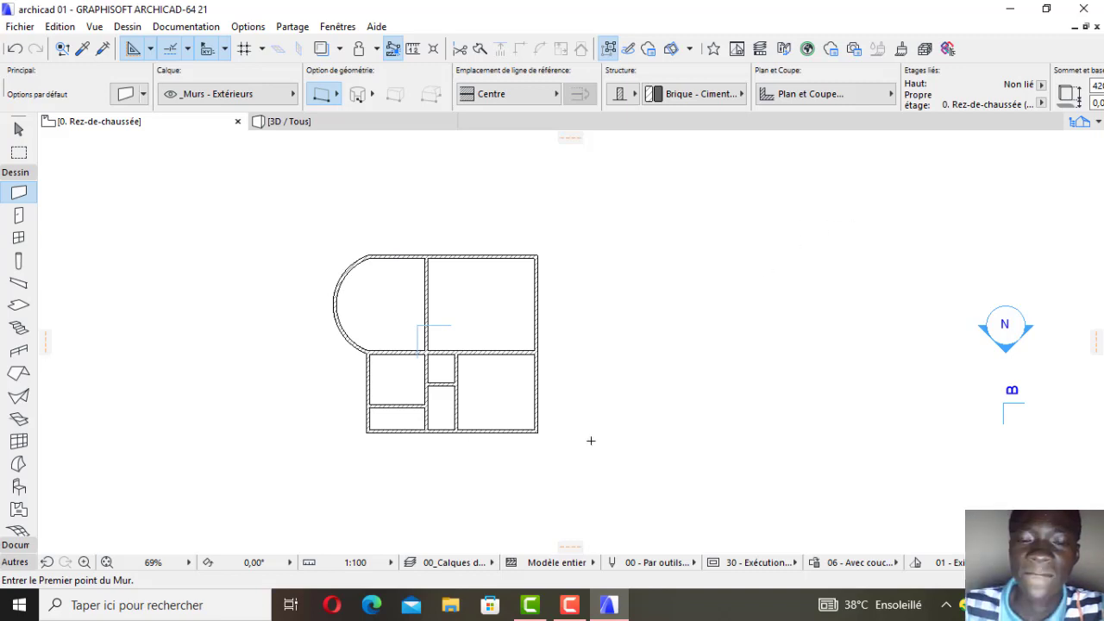
{"action": "mouse_move", "coordinate": [564, 615]}
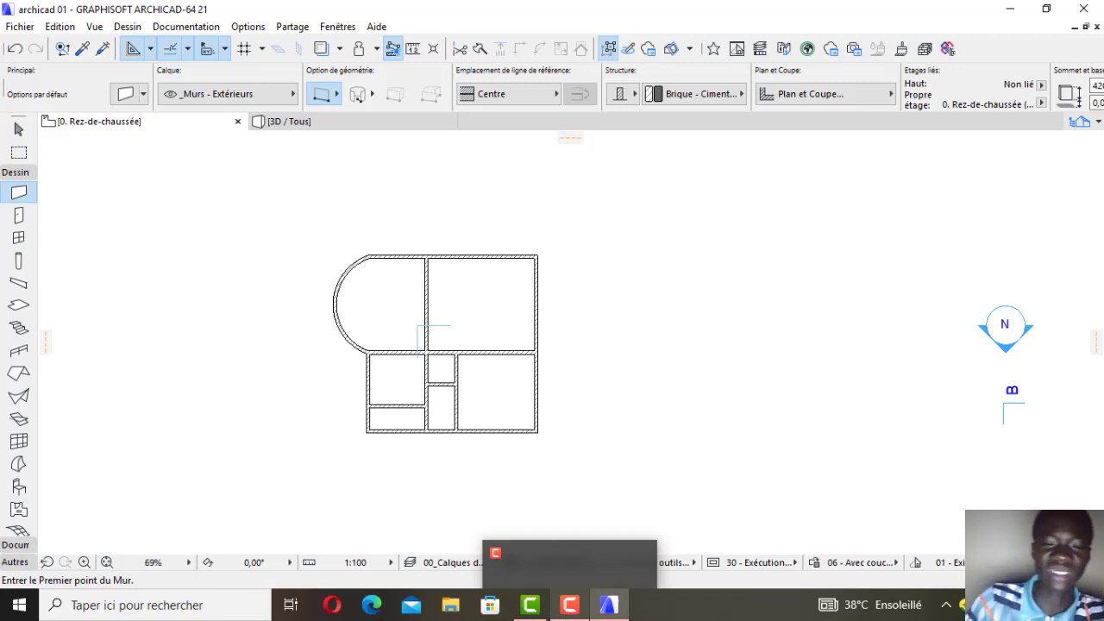
{"action": "left_click", "coordinate": [560, 614]}
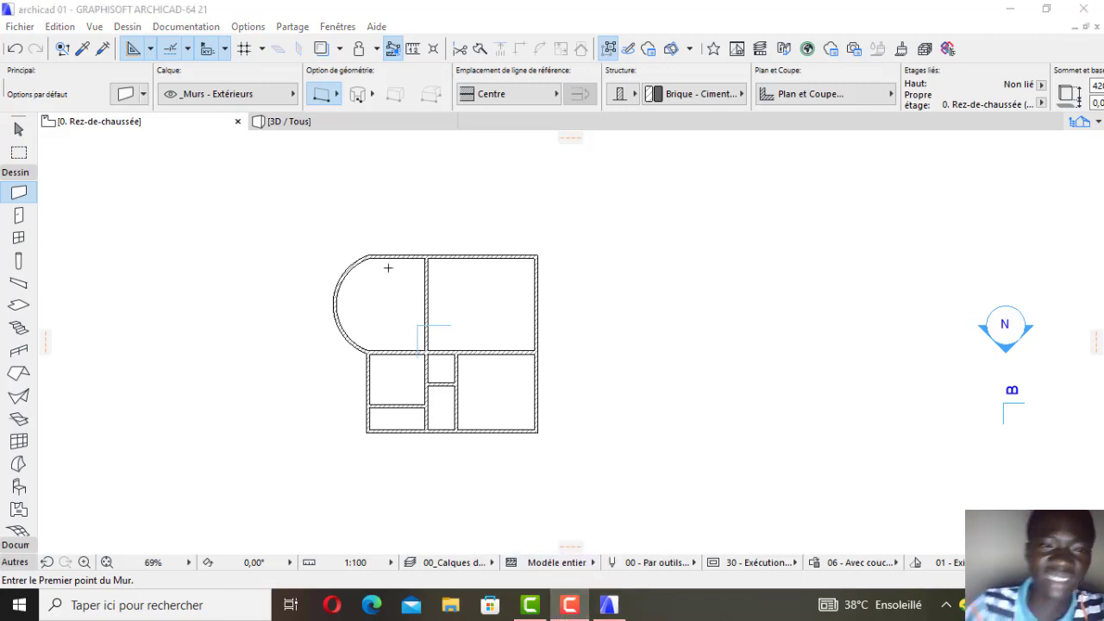